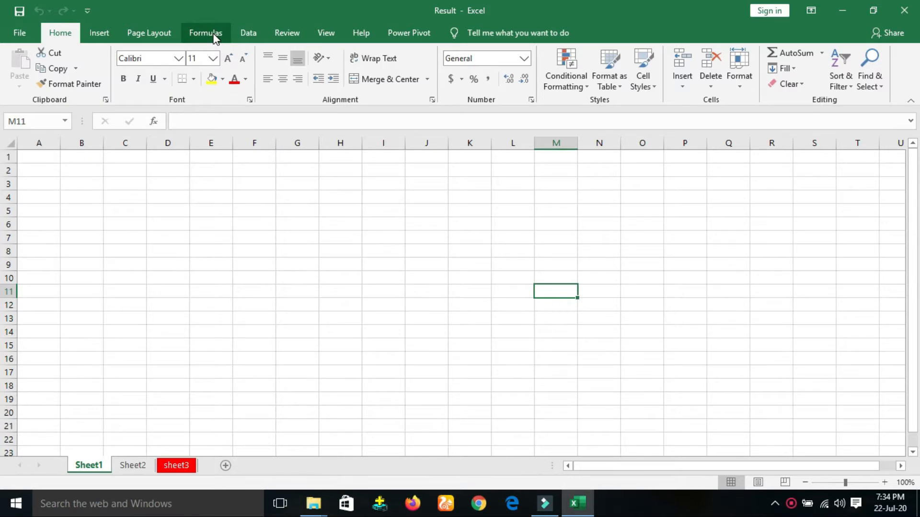
# Step: Examine the functions offered under AutoSum, Recently Used, Financial and Logical in the function library
pyautogui.click(214, 37)
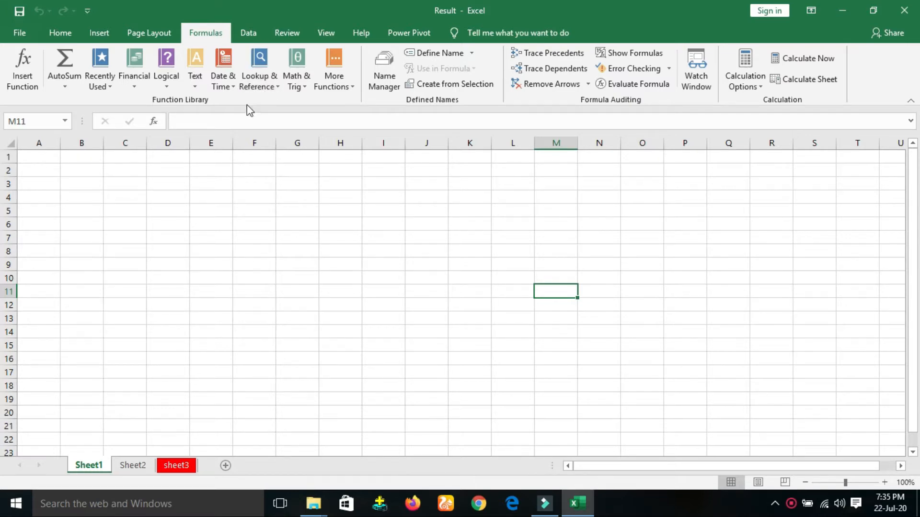
pyautogui.click(66, 86)
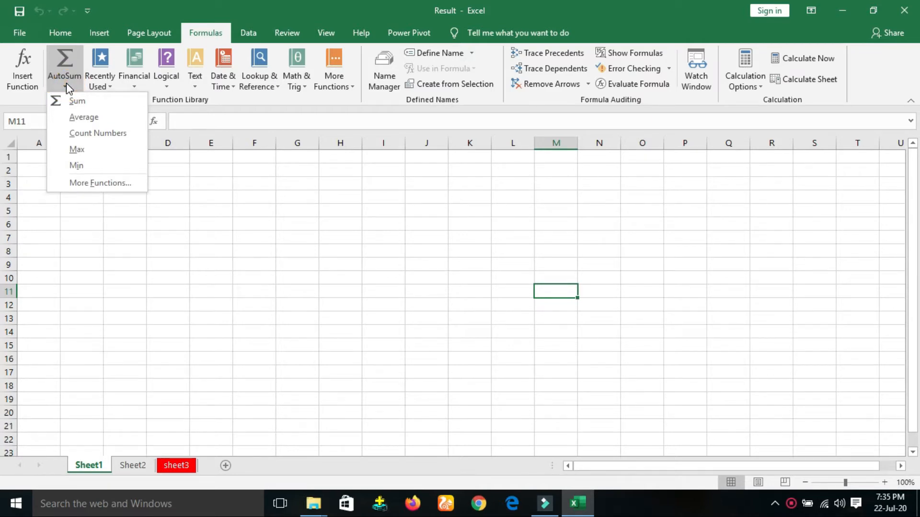
pyautogui.click(107, 83)
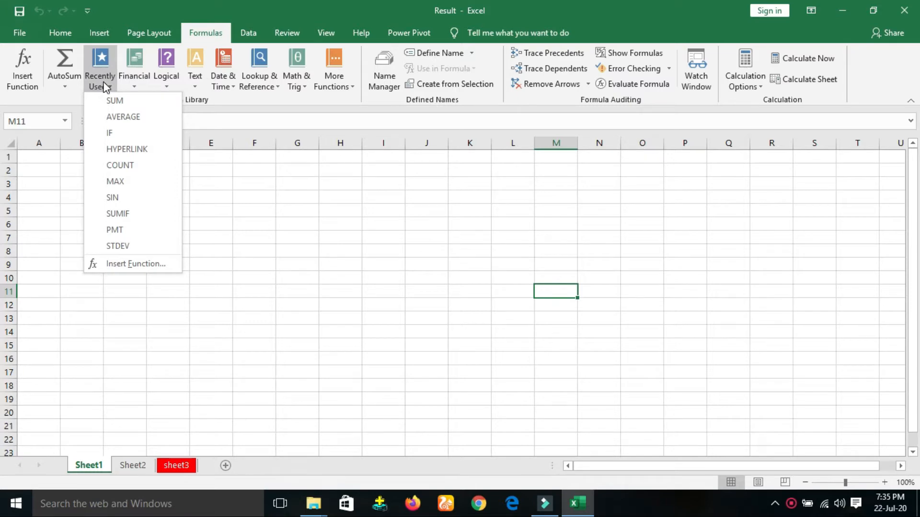
pyautogui.click(142, 66)
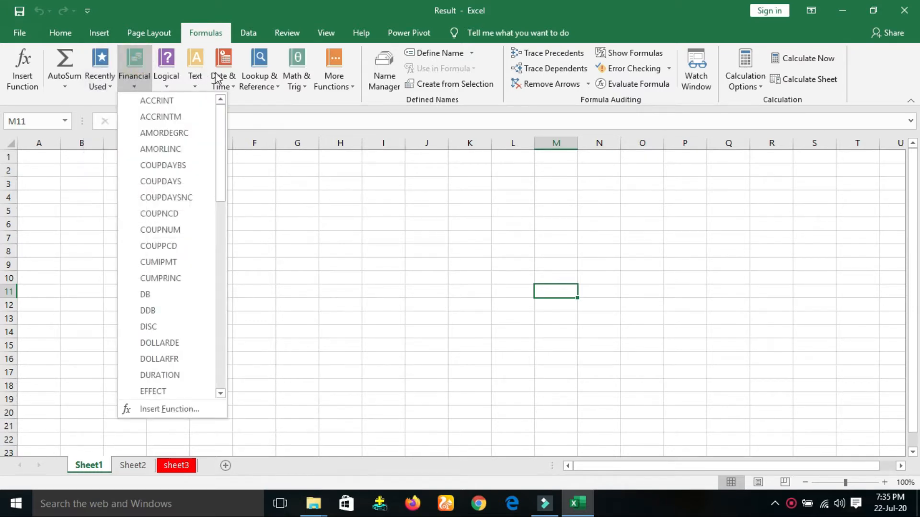
pyautogui.click(271, 96)
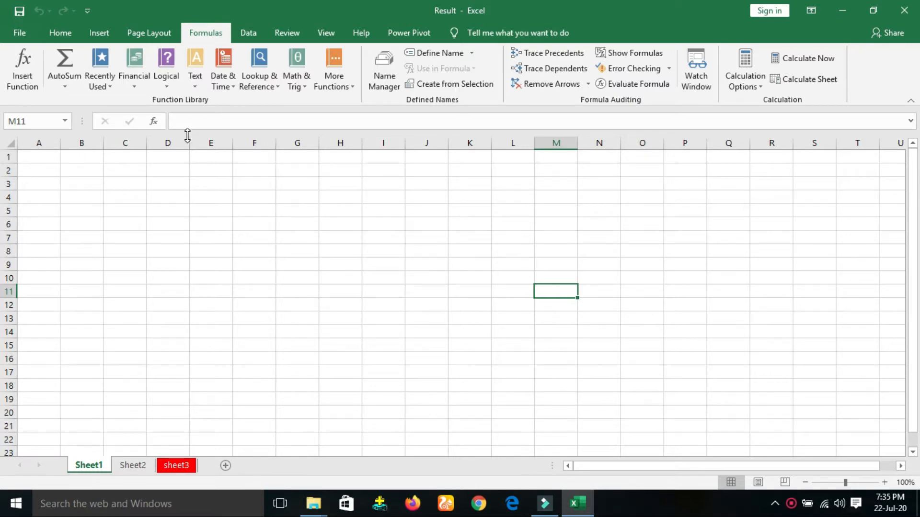
pyautogui.click(132, 79)
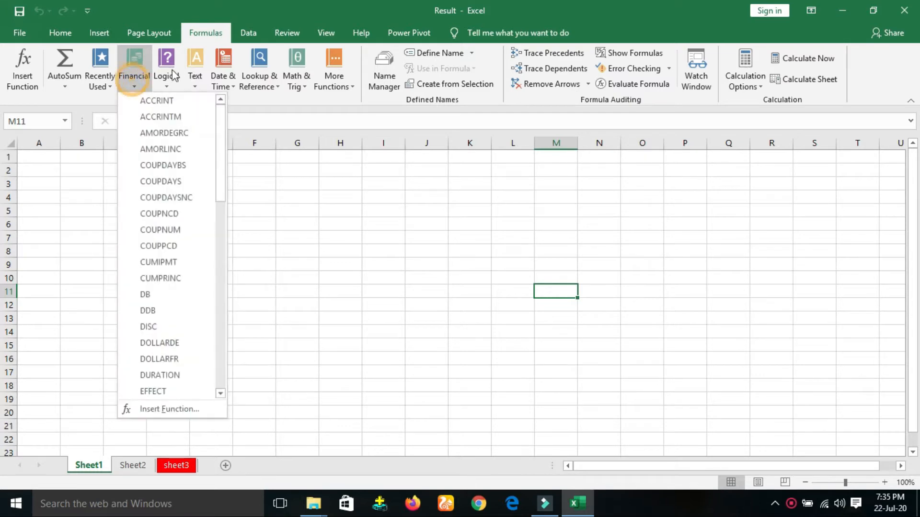
pyautogui.click(169, 84)
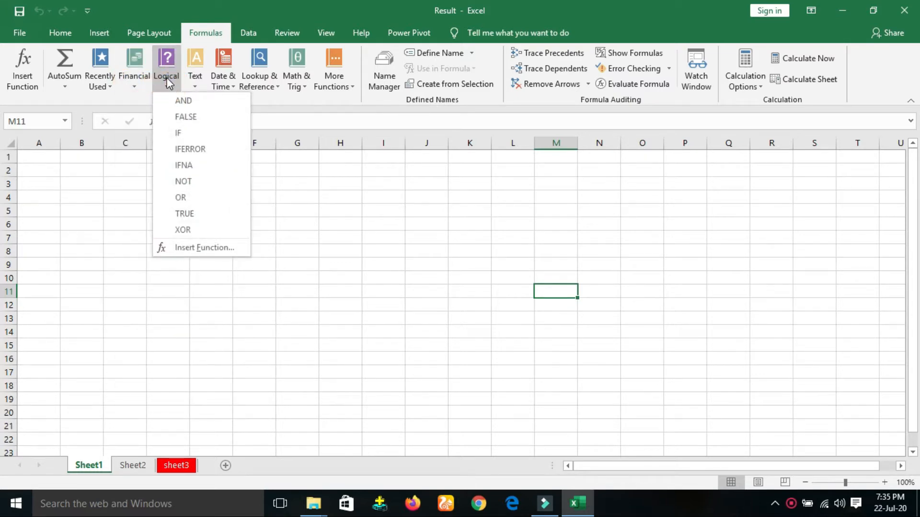
pyautogui.click(129, 169)
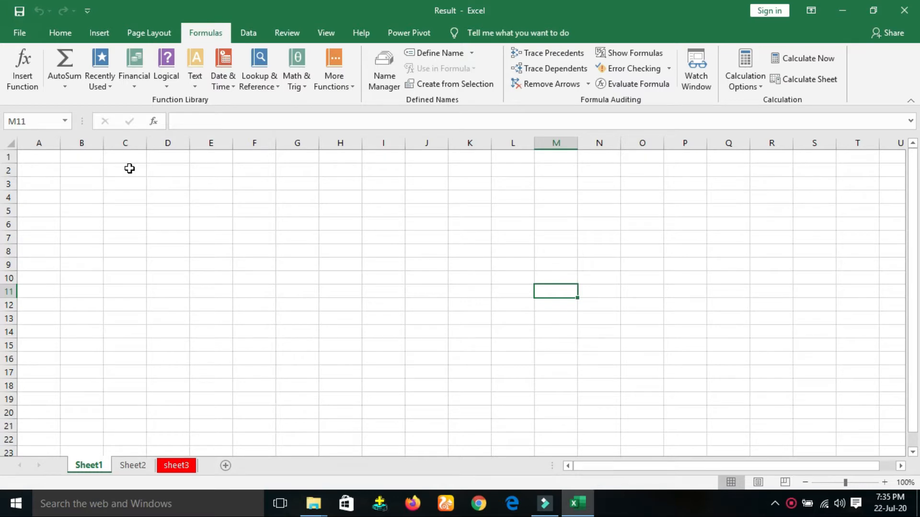
pyautogui.click(137, 86)
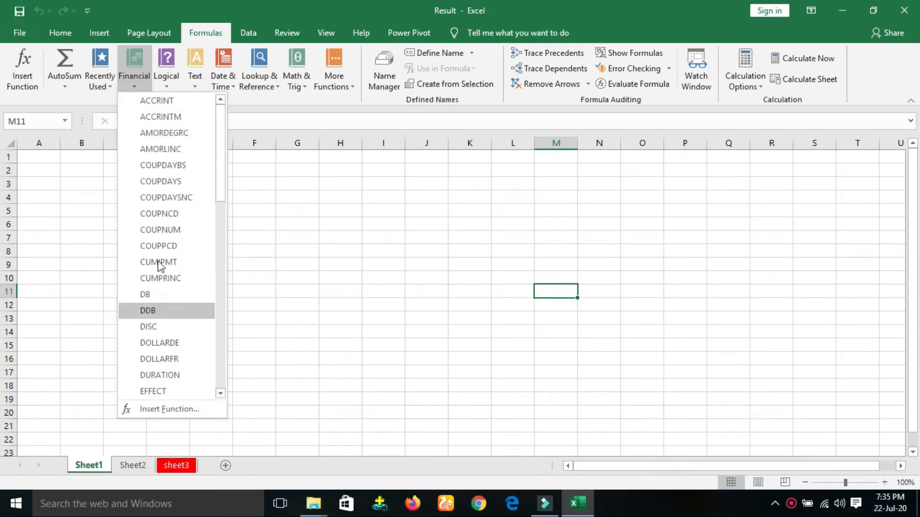
pyautogui.click(318, 196)
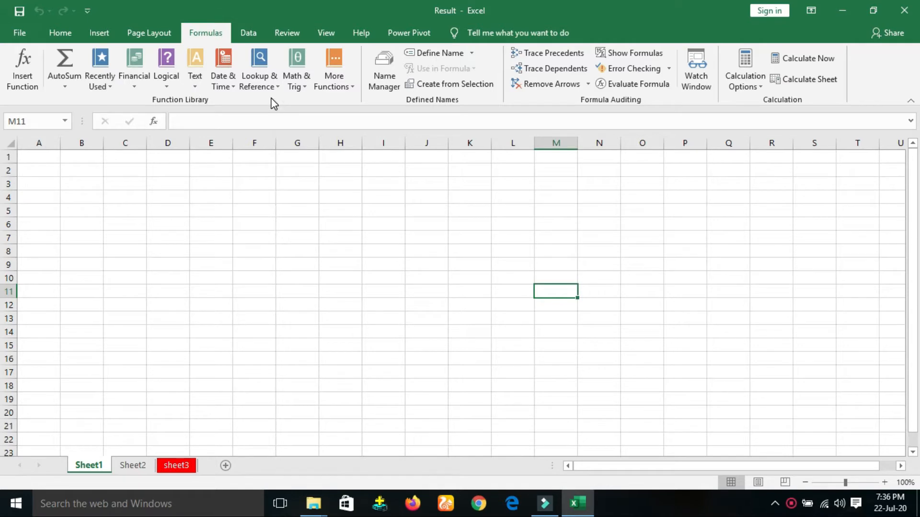
# Step: Enter the numbers 12, 25, 53 and 56 across cells E7 to H7
pyautogui.click(206, 237)
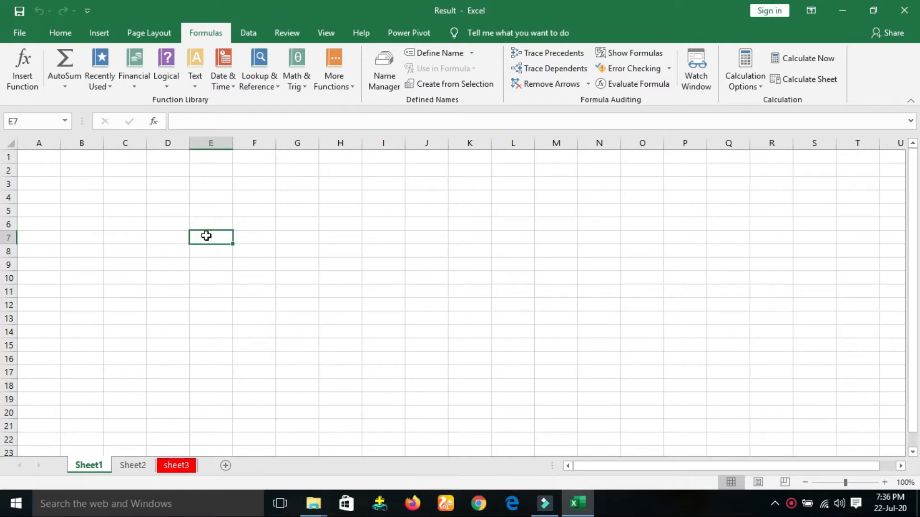
pyautogui.write('12')
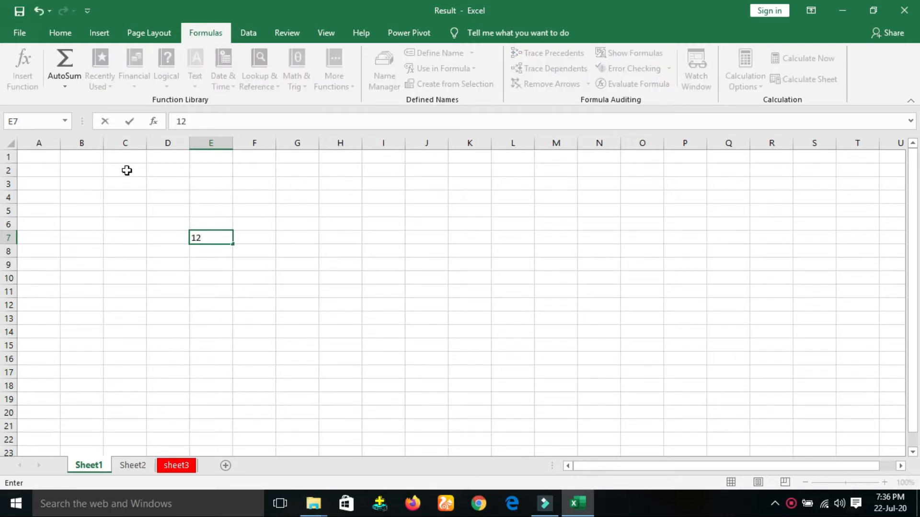
pyautogui.press('Tab')
pyautogui.write('25')
pyautogui.press('Tab')
pyautogui.write('53')
pyautogui.press('Tab')
pyautogui.write('56')
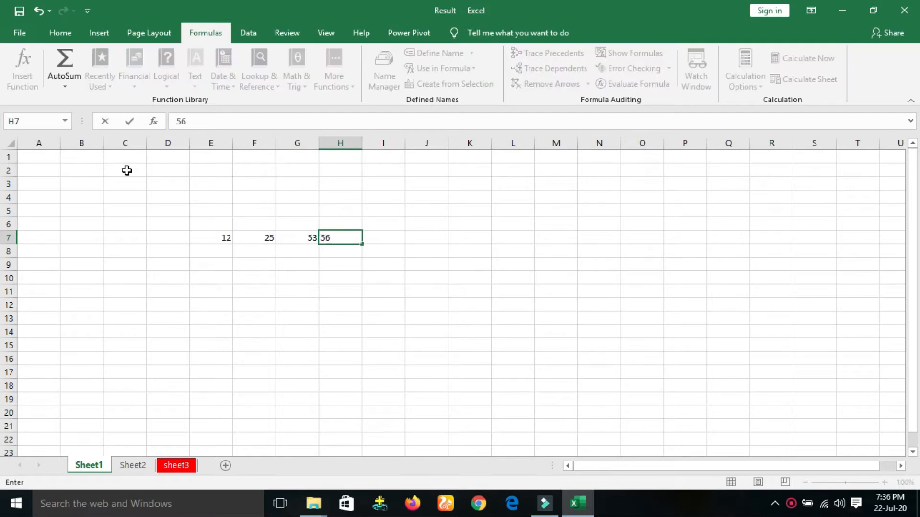
pyautogui.press('Tab')
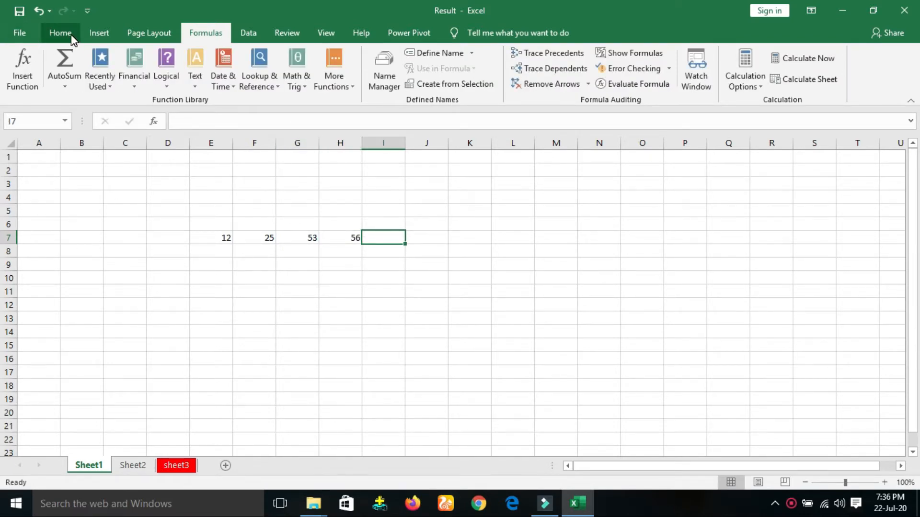
# Step: Total the range E7:H7 with AutoSum so the sum goes into I7, and check the formula in that cell
pyautogui.click(66, 82)
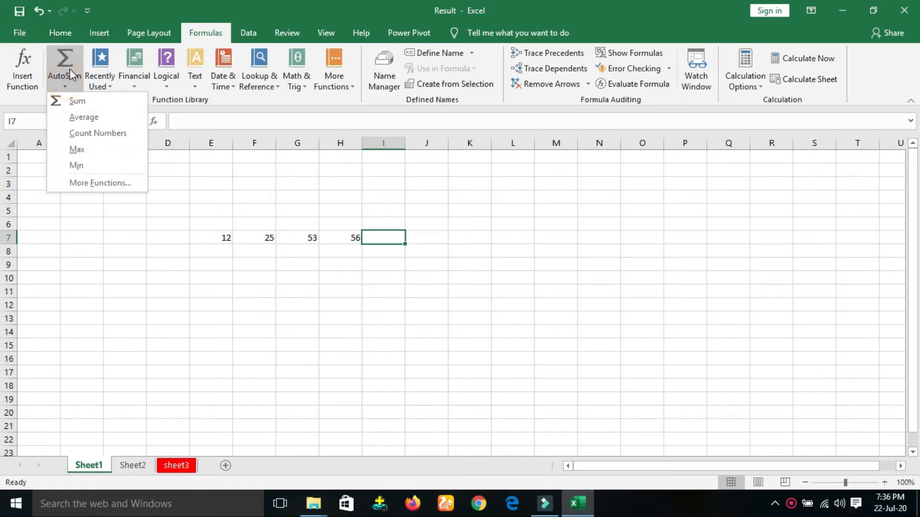
pyautogui.click(220, 235)
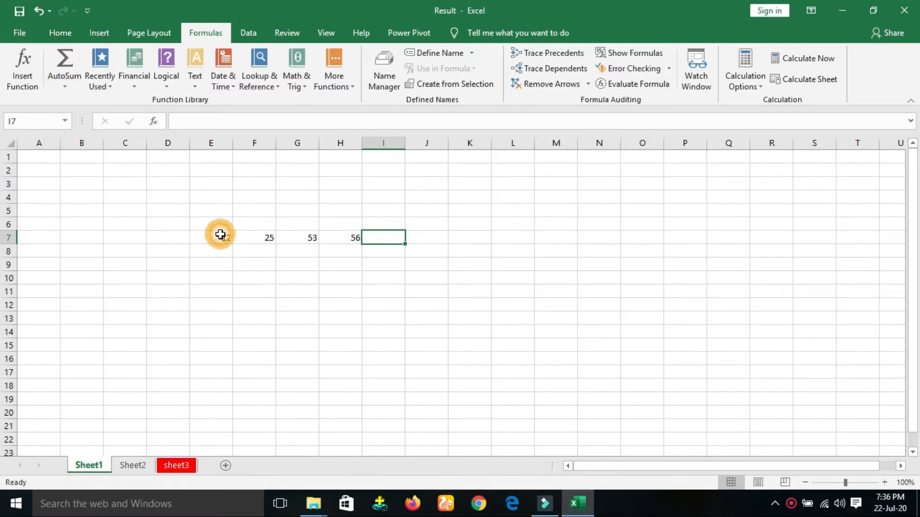
pyautogui.moveTo(213, 236); pyautogui.dragTo(339, 239)
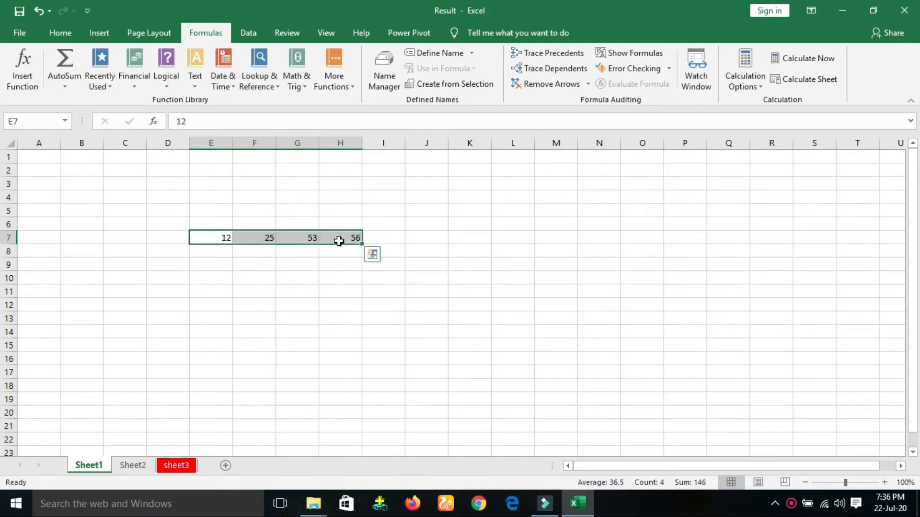
pyautogui.click(66, 56)
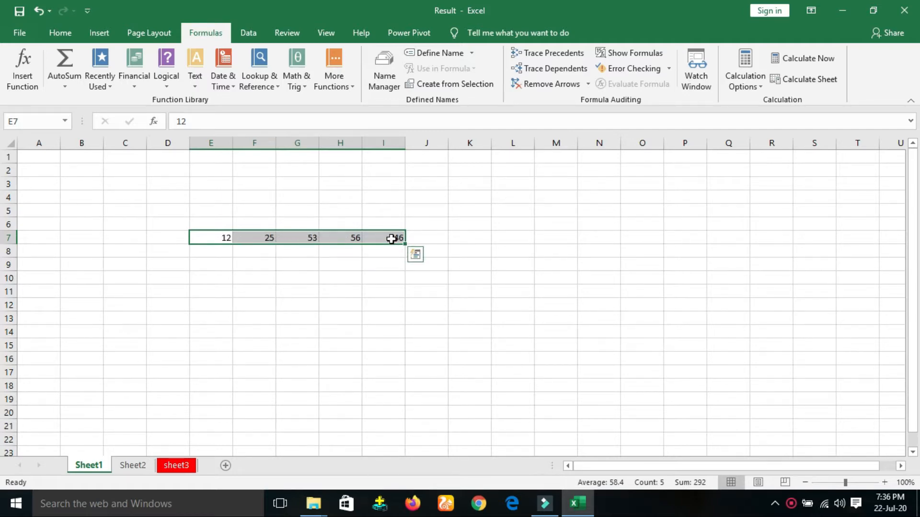
pyautogui.click(357, 281)
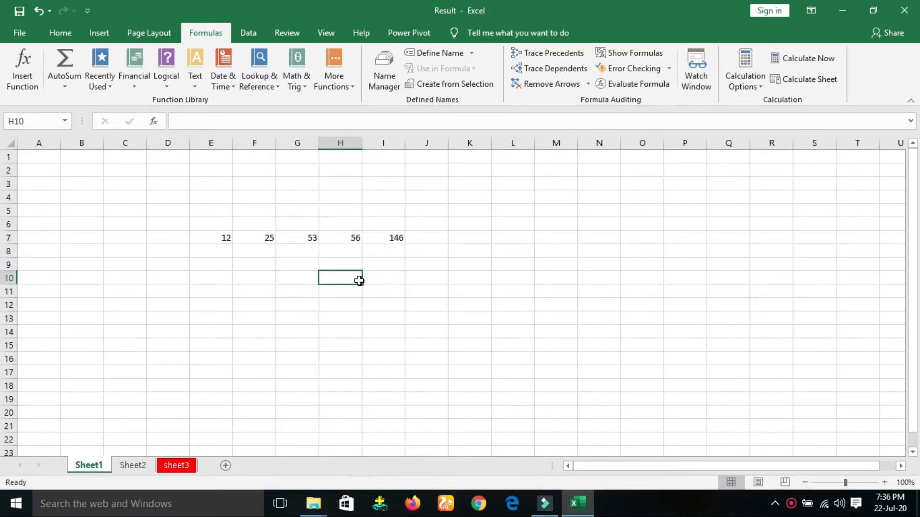
pyautogui.click(385, 239)
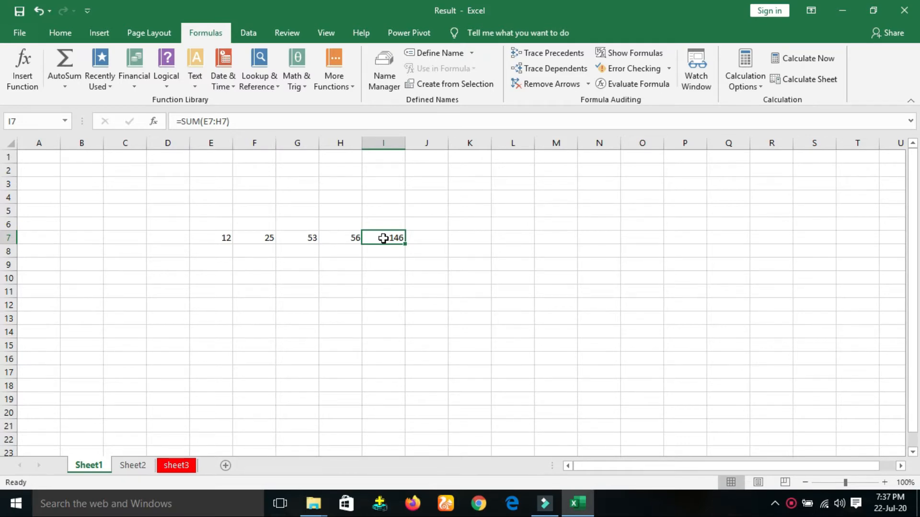
# Step: Enter the formula =SUM(E7:H7) in cell H11, extending the range reference from E7 to H7
pyautogui.click(329, 297)
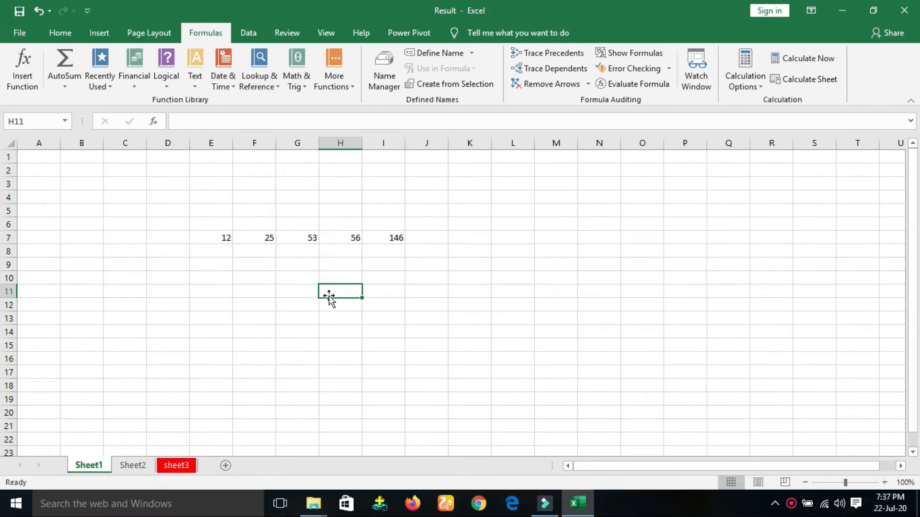
pyautogui.write('=')
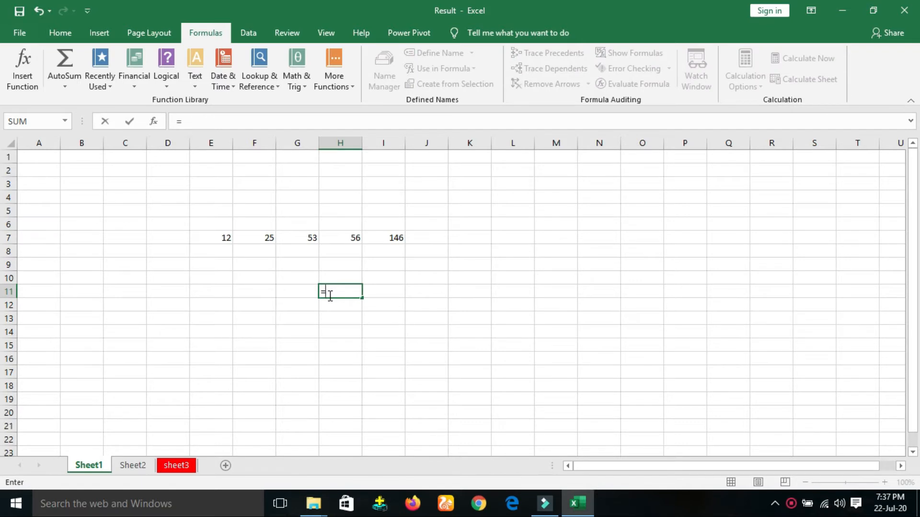
pyautogui.write('sum')
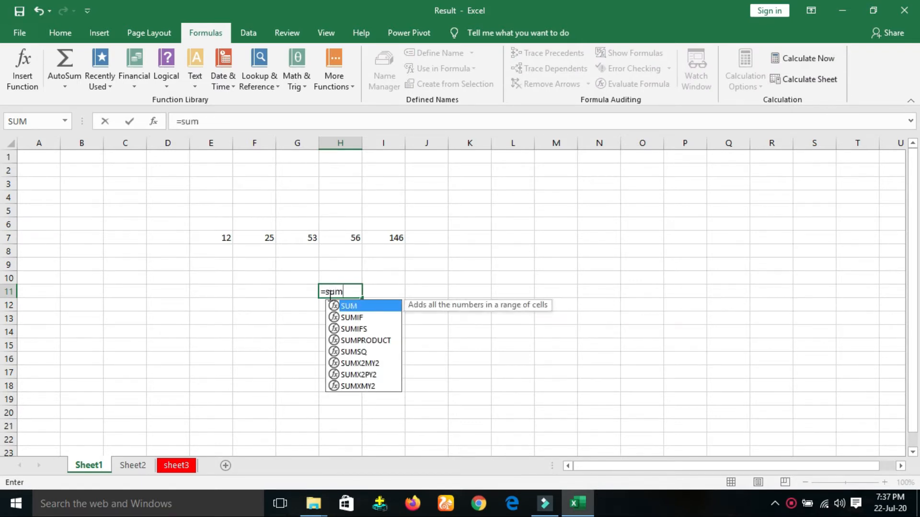
pyautogui.write('(')
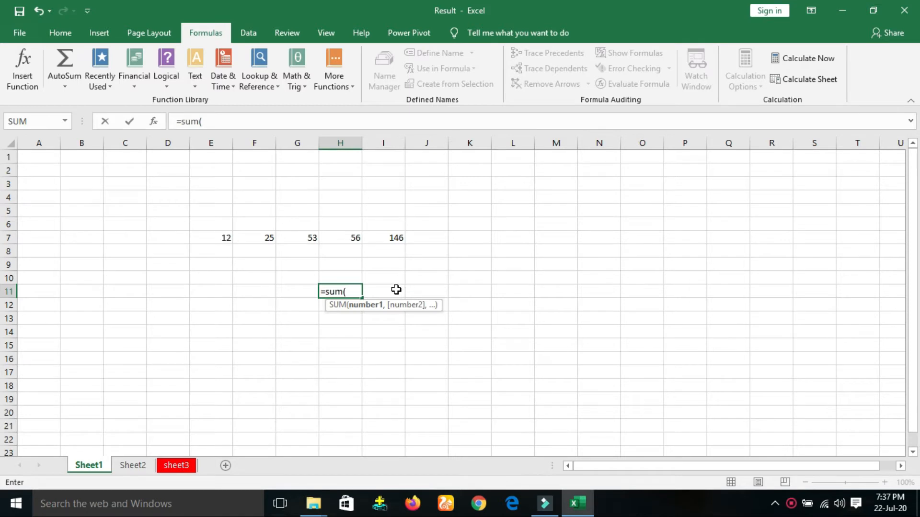
pyautogui.click(215, 239)
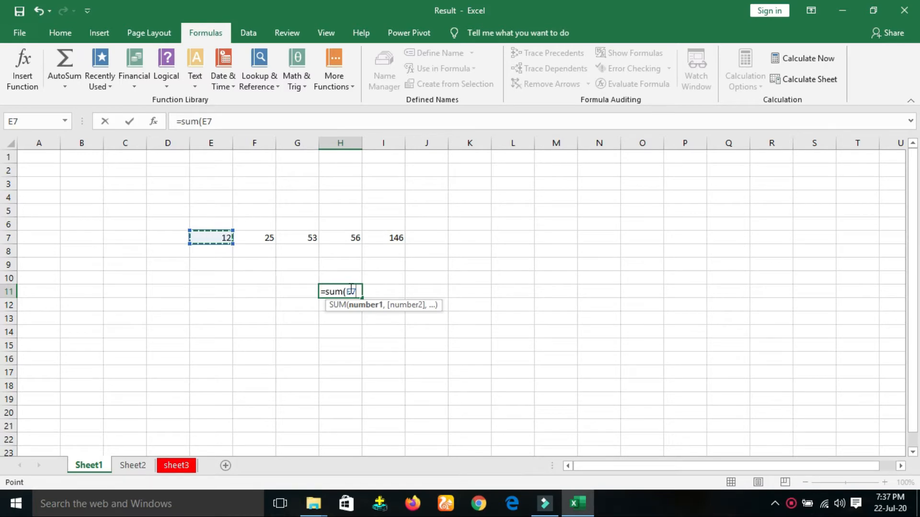
pyautogui.press('F8')
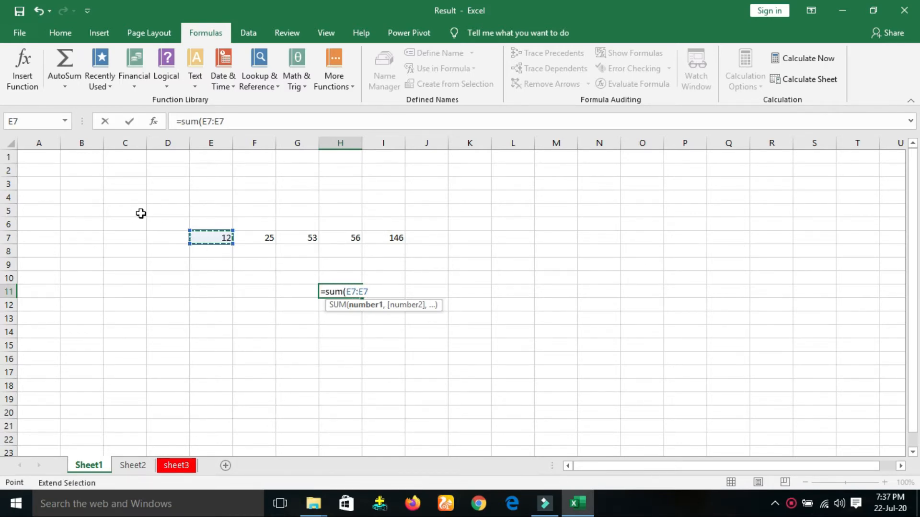
pyautogui.click(345, 238)
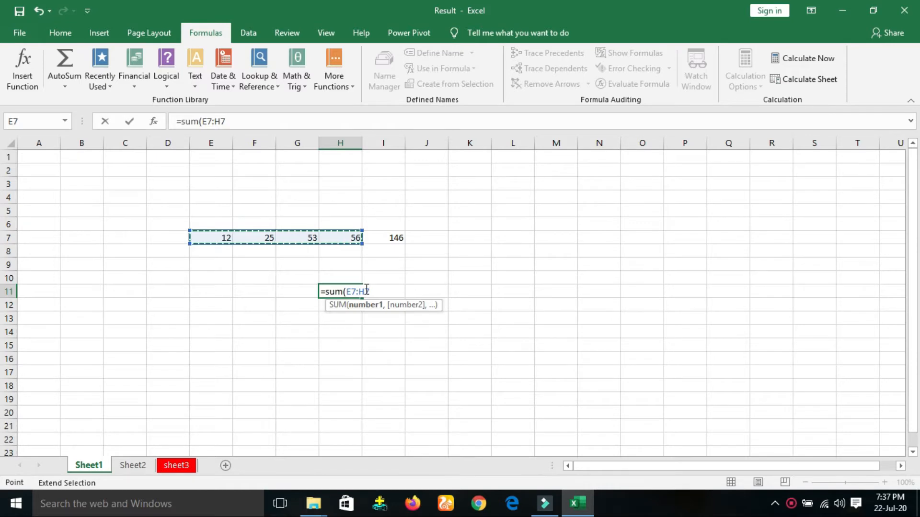
pyautogui.write(')')
pyautogui.press('Return')
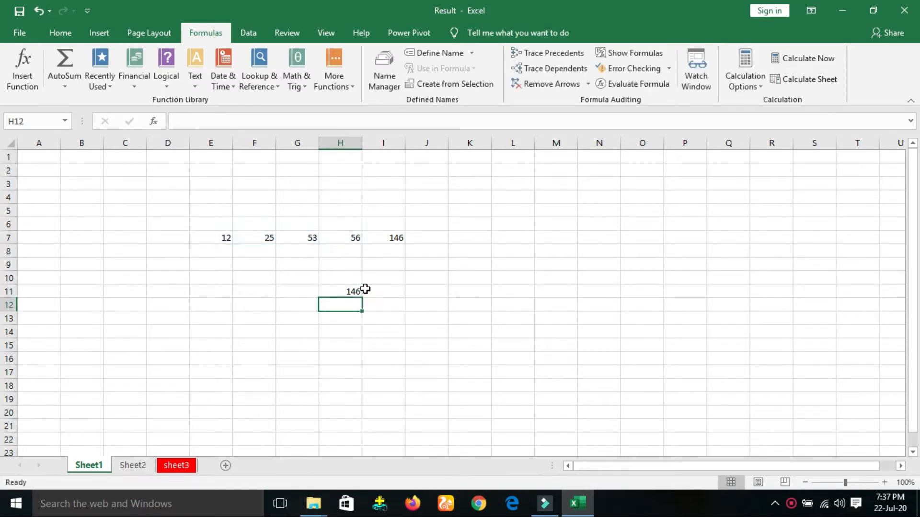
# Step: Compare the formulas in H11 and I7, and check the first and last cells of the range they add up
pyautogui.click(345, 290)
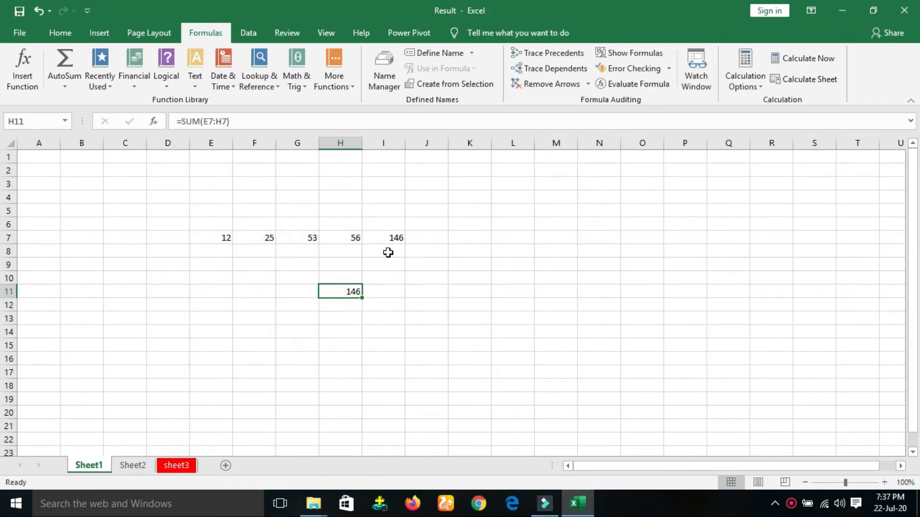
pyautogui.click(389, 238)
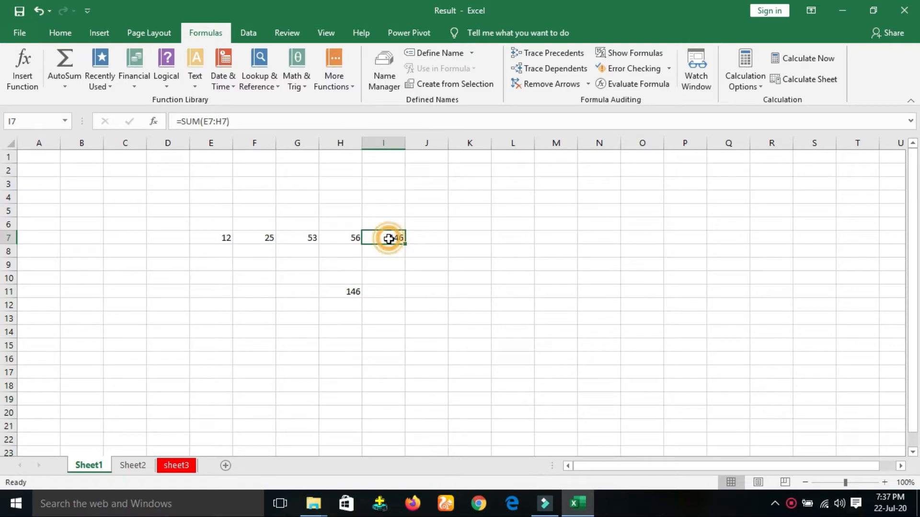
pyautogui.click(345, 290)
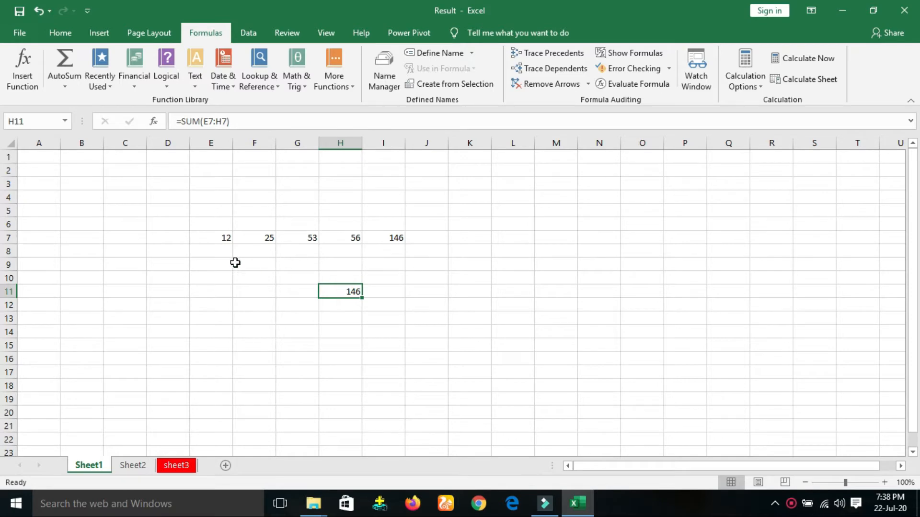
pyautogui.click(216, 238)
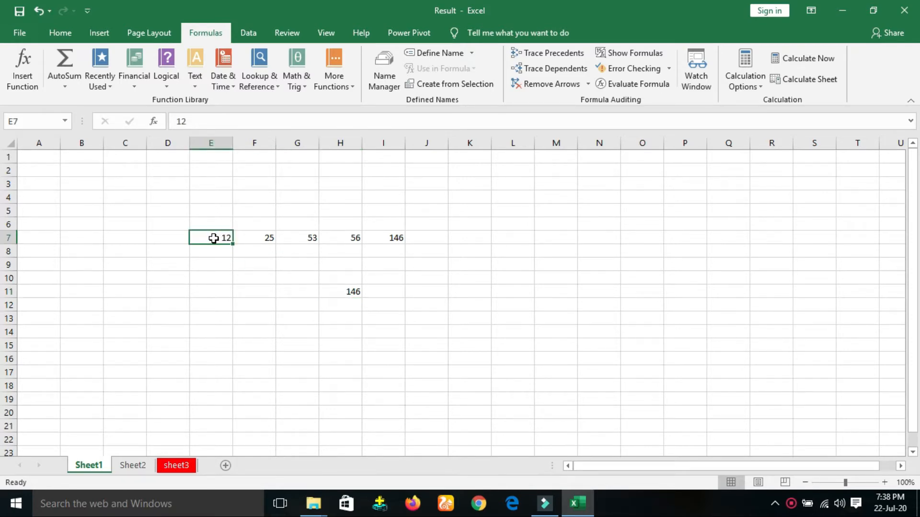
pyautogui.click(355, 240)
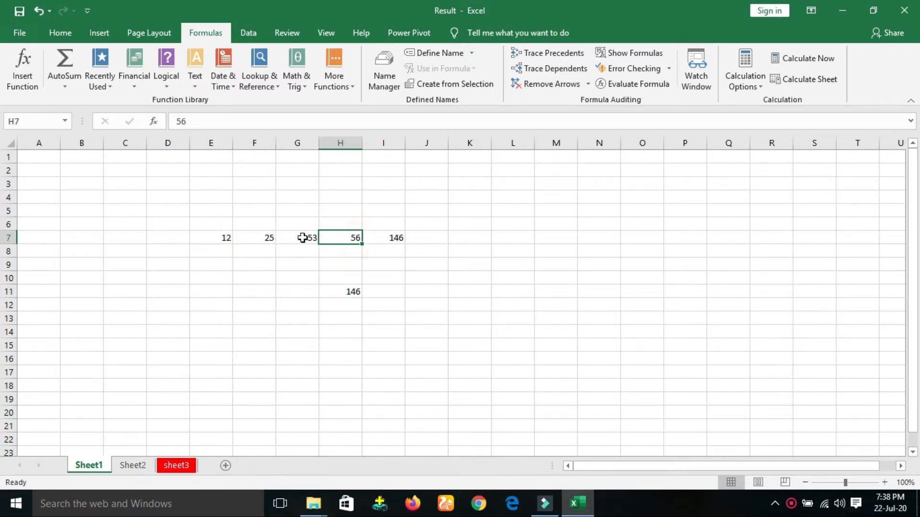
pyautogui.click(211, 236)
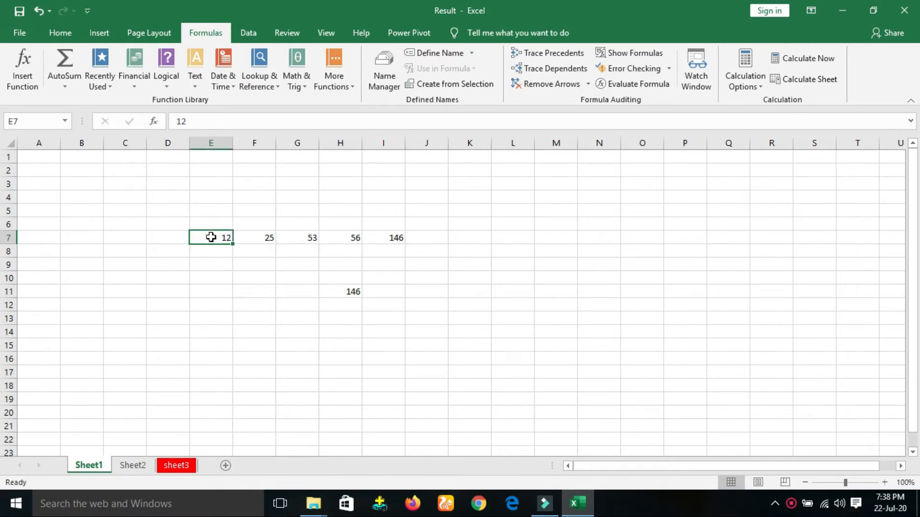
pyautogui.click(344, 238)
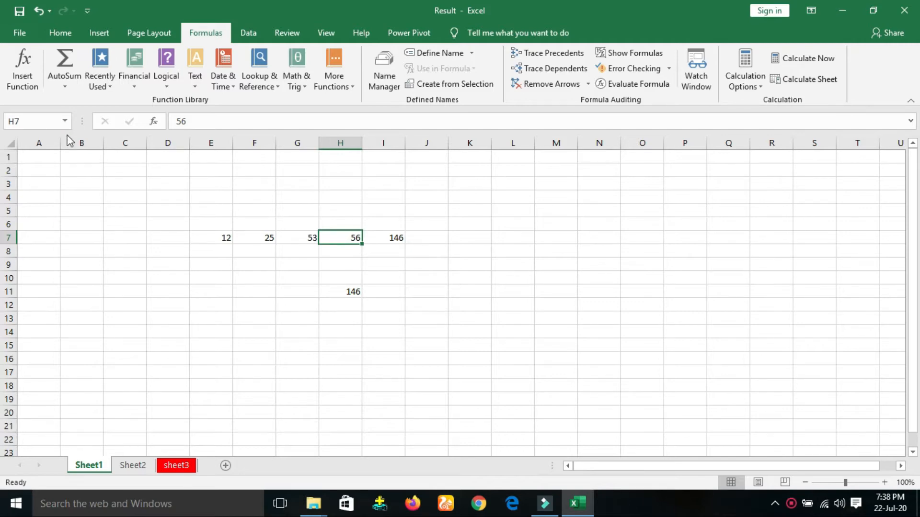
pyautogui.click(59, 80)
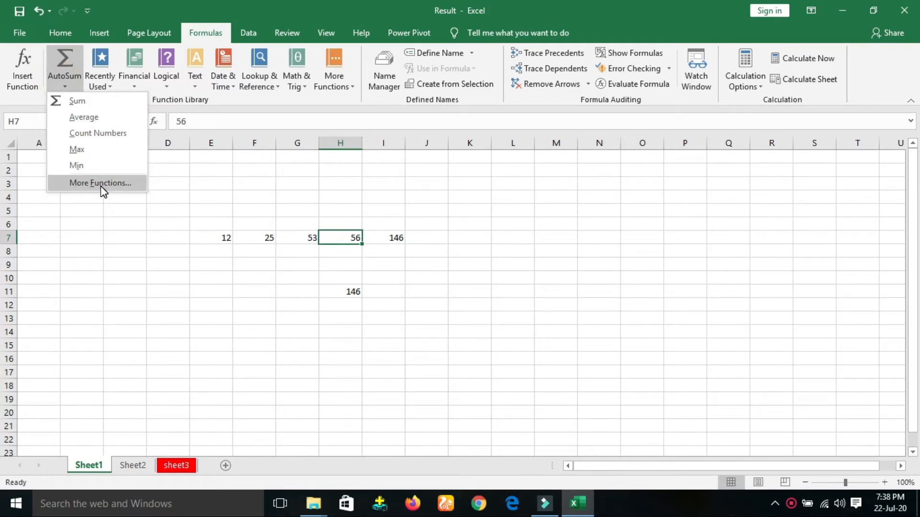
pyautogui.click(237, 210)
# Step: Fill the value in E7 across to H7, and copy the range E7:H7 into row 8 starting at E8
pyautogui.click(214, 237)
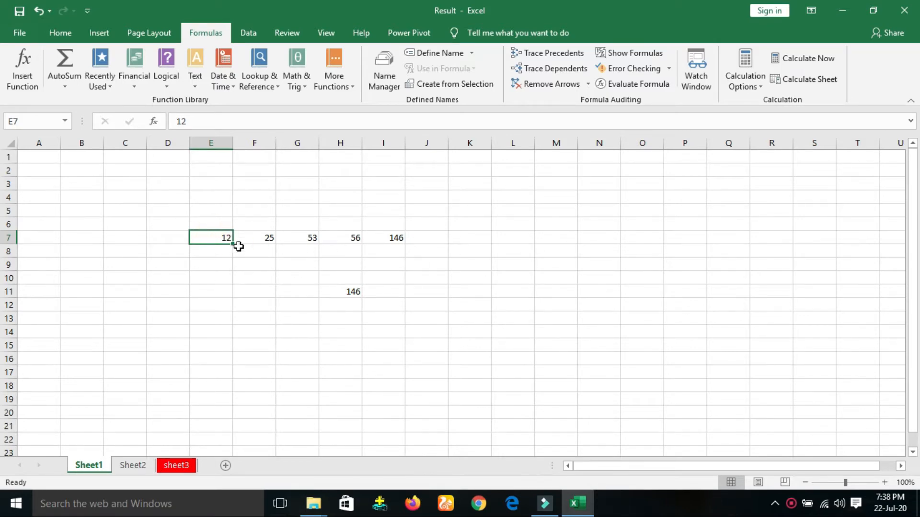
pyautogui.moveTo(232, 245); pyautogui.dragTo(350, 245)
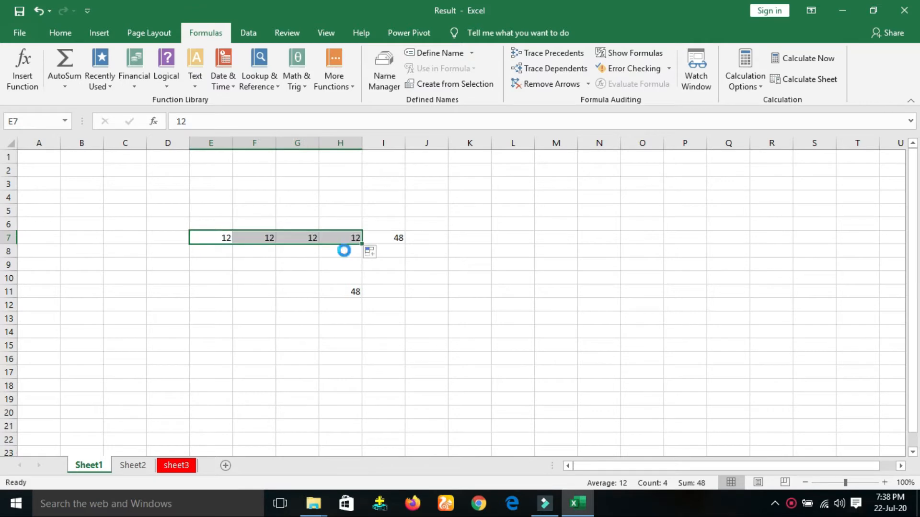
pyautogui.hotkey('ctrl', 'c')
pyautogui.click(216, 250)
pyautogui.hotkey('ctrl', 'v')
pyautogui.click(487, 233)
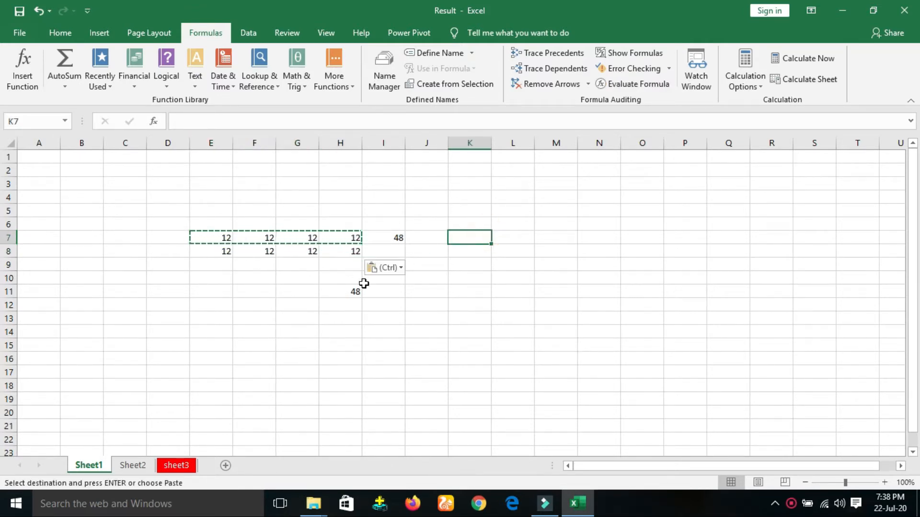
# Step: Enter the formula =SUM(E7:H8) in cell G13, extending the reference between H8 and E7, and check the formula in that cell
pyautogui.click(294, 305)
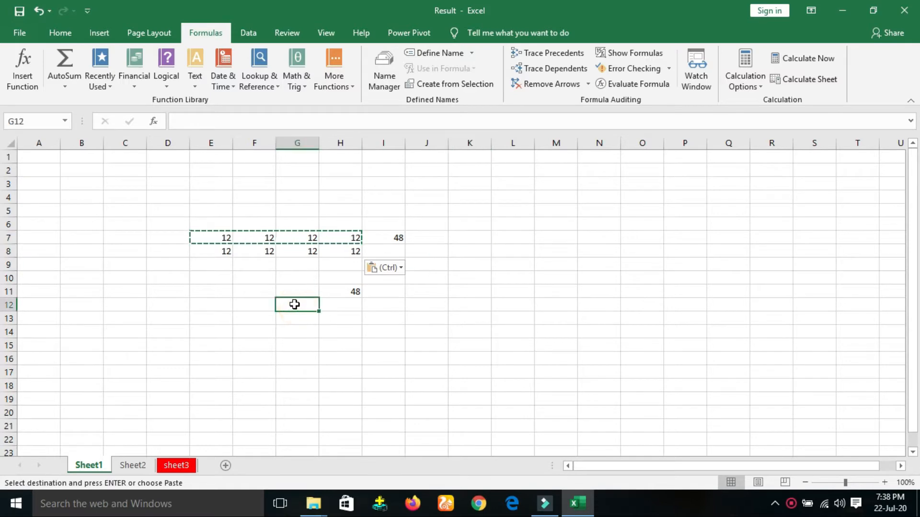
pyautogui.click(214, 236)
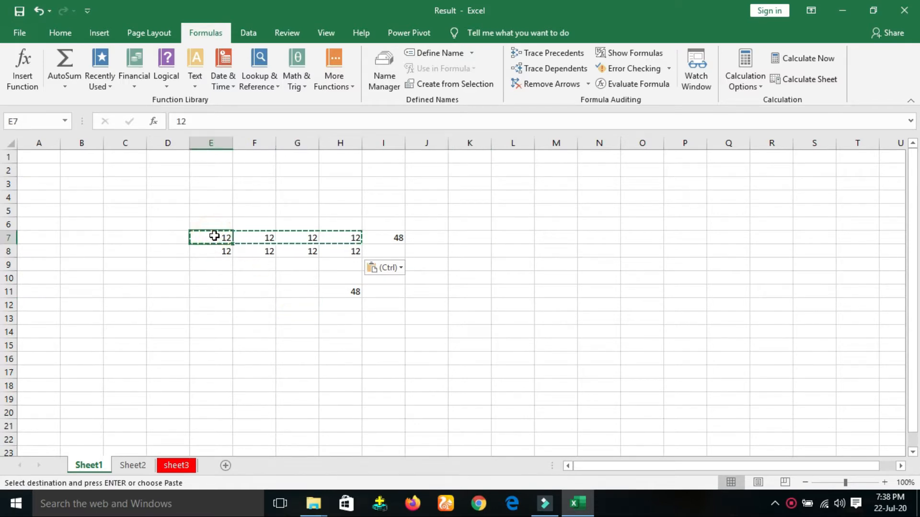
pyautogui.click(290, 319)
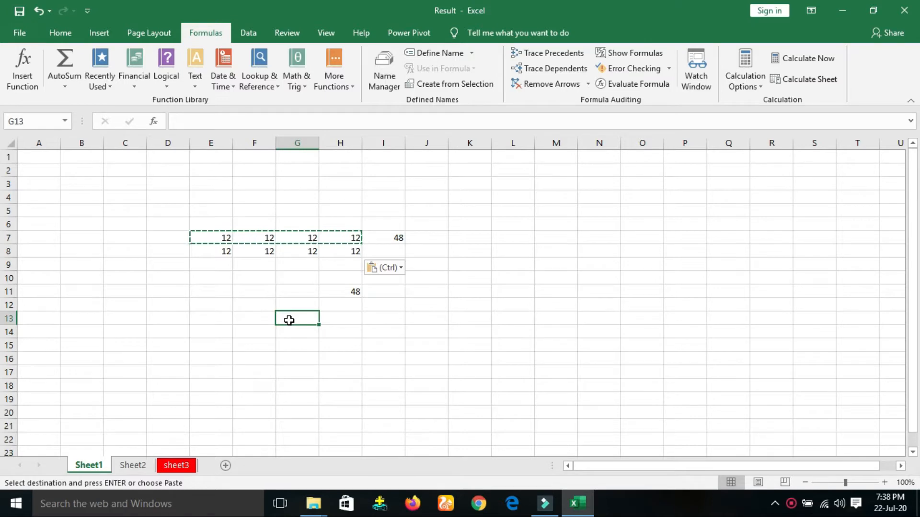
pyautogui.write('=sum')
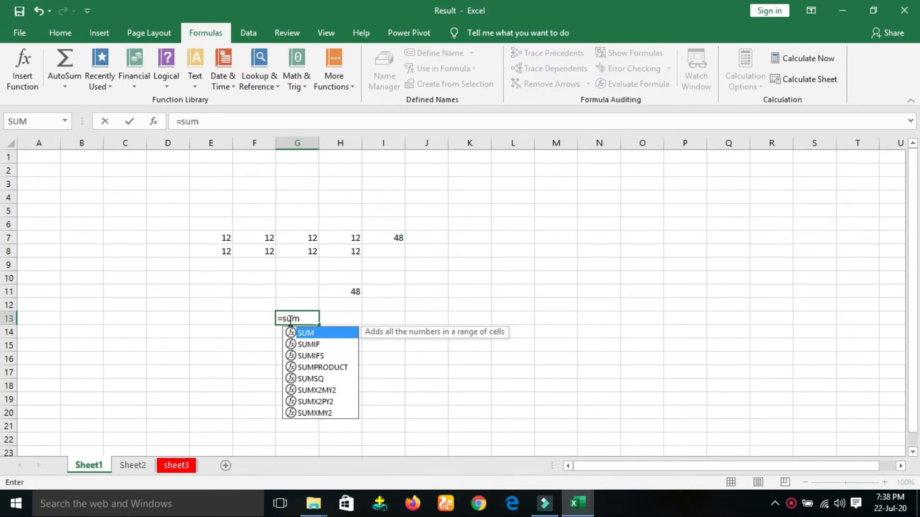
pyautogui.write('(')
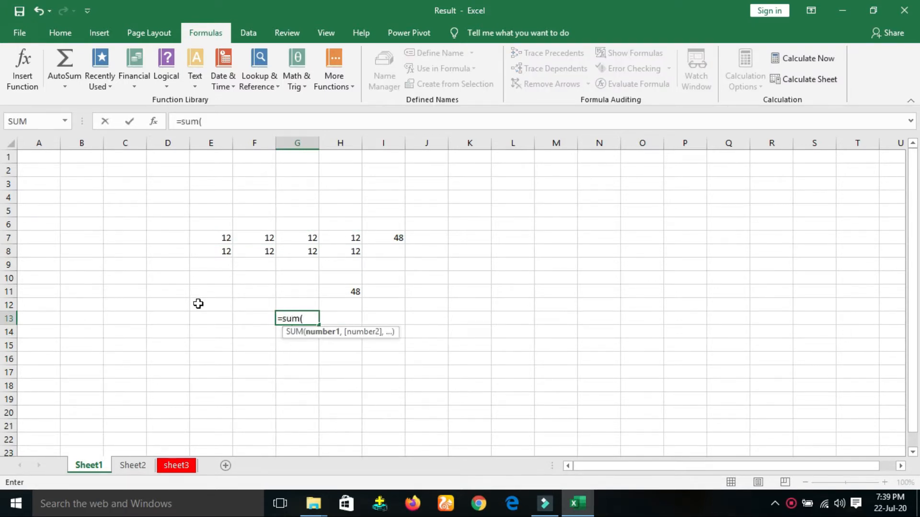
pyautogui.click(209, 236)
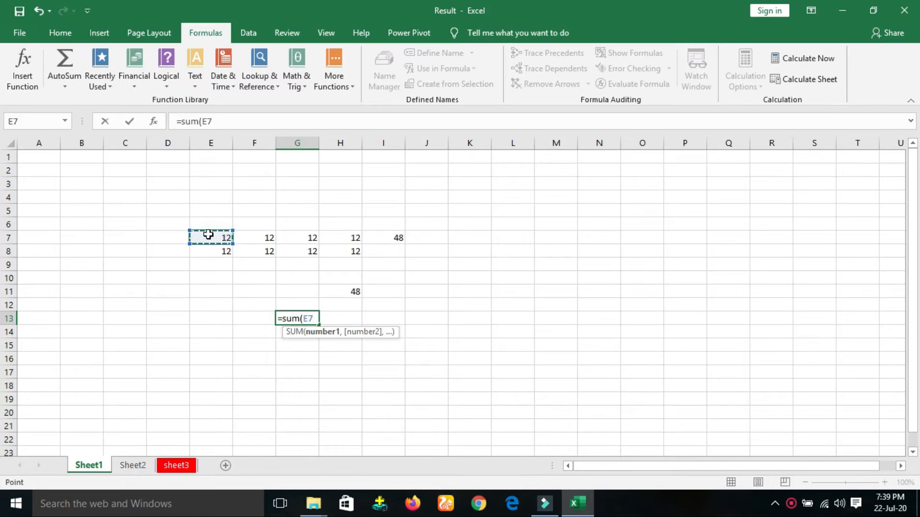
pyautogui.click(351, 251)
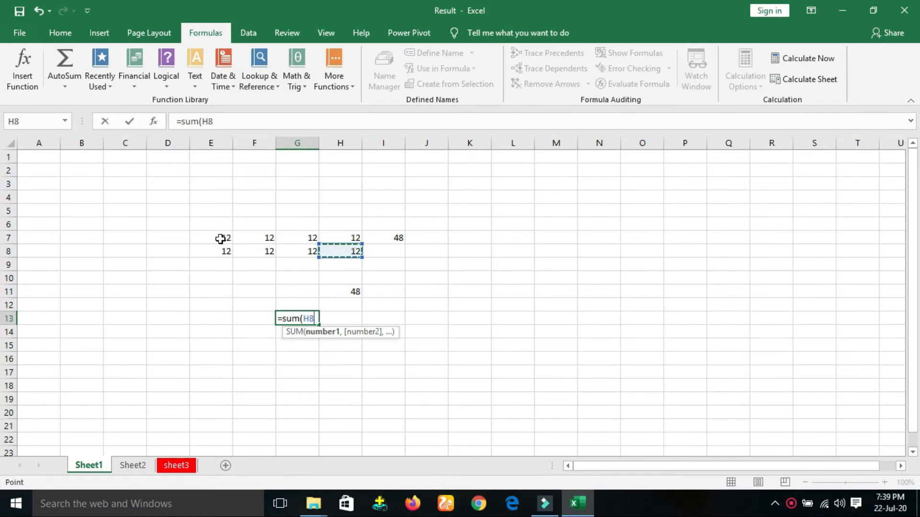
pyautogui.press('F8')
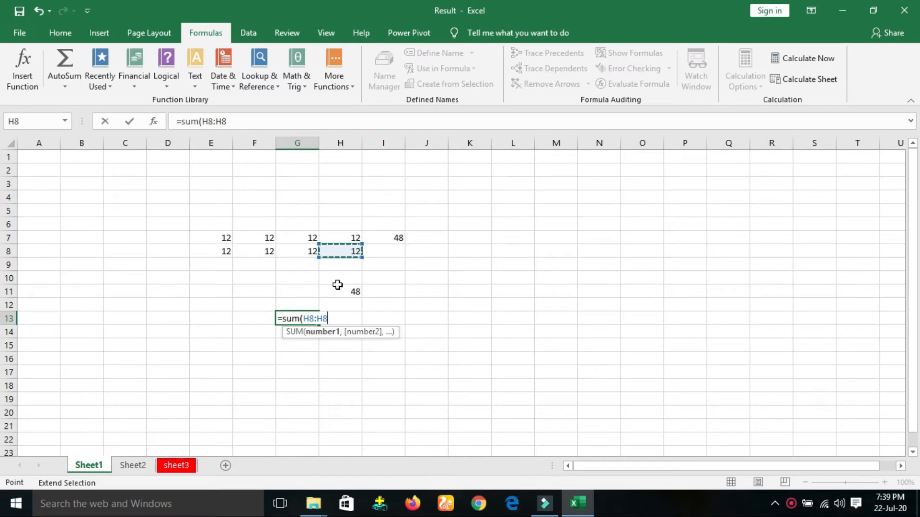
pyautogui.click(224, 236)
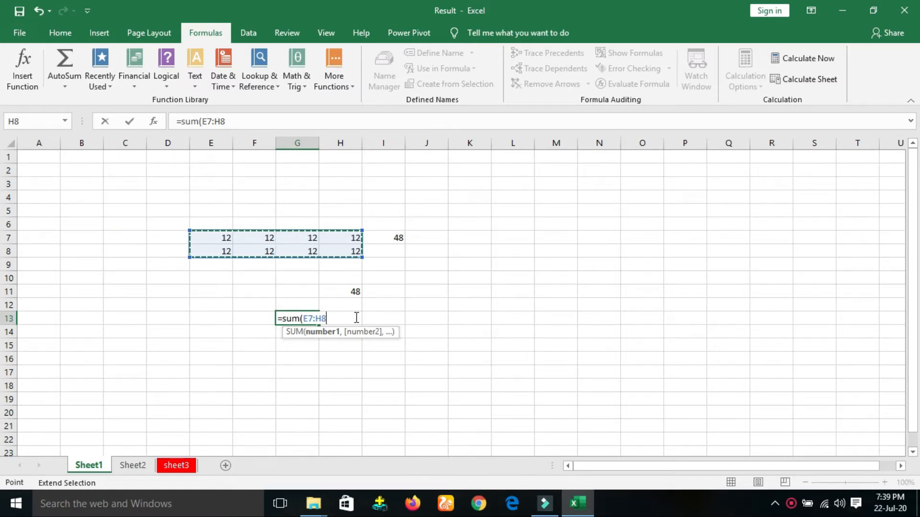
pyautogui.write(')')
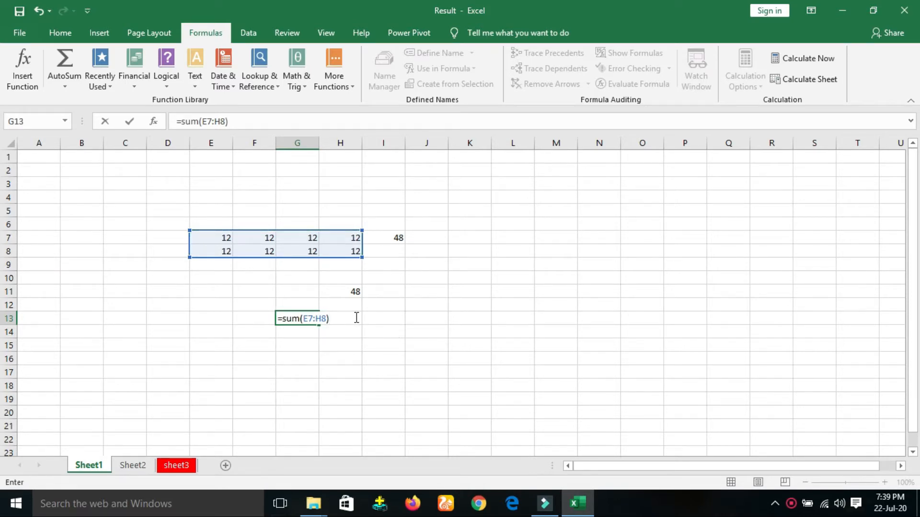
pyautogui.press('Return')
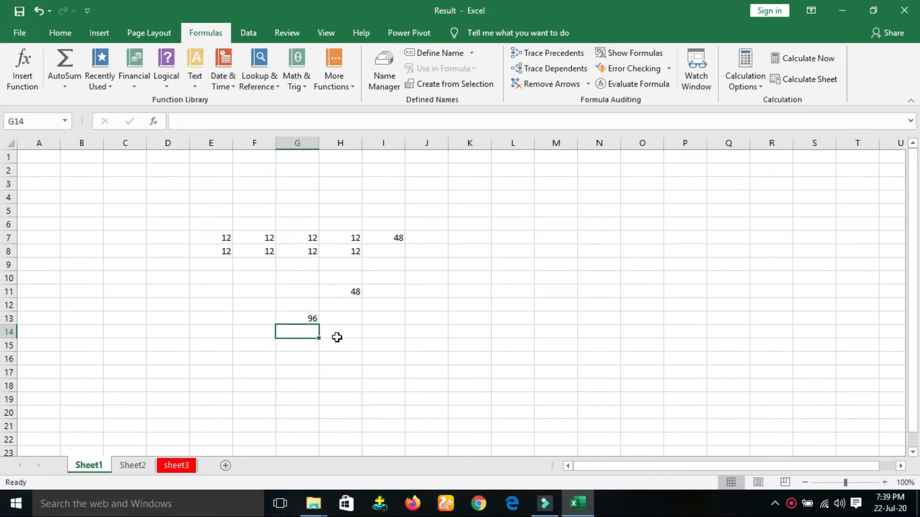
pyautogui.click(306, 318)
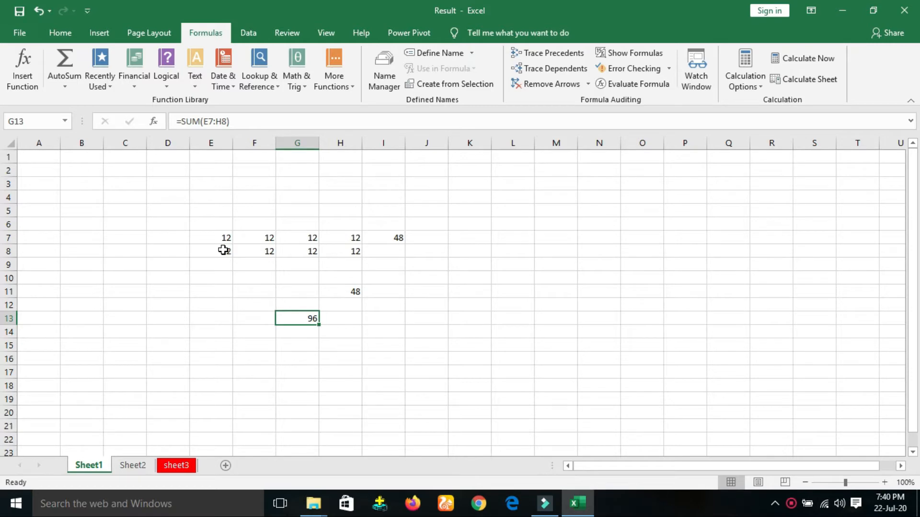
pyautogui.click(339, 320)
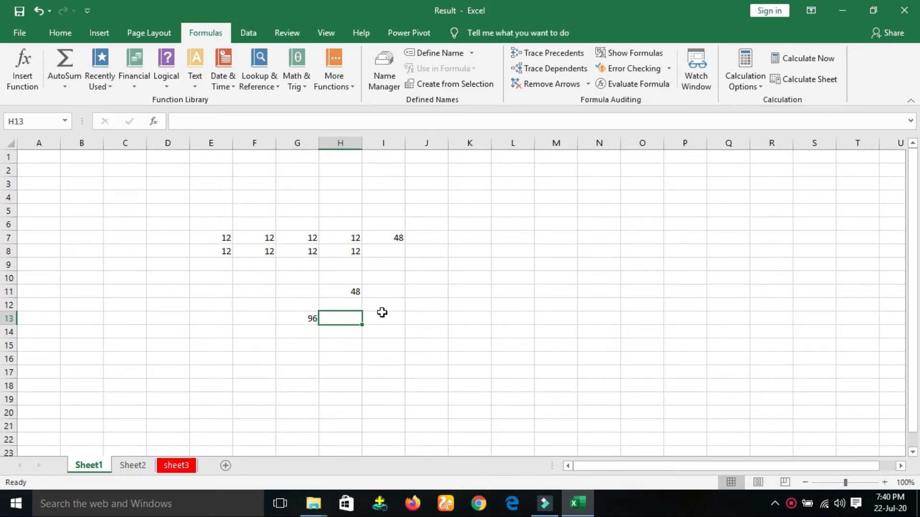
# Step: Clear the contents of the range E6:I17, including all numbers and sum formulas
pyautogui.moveTo(211, 213); pyautogui.dragTo(404, 338)
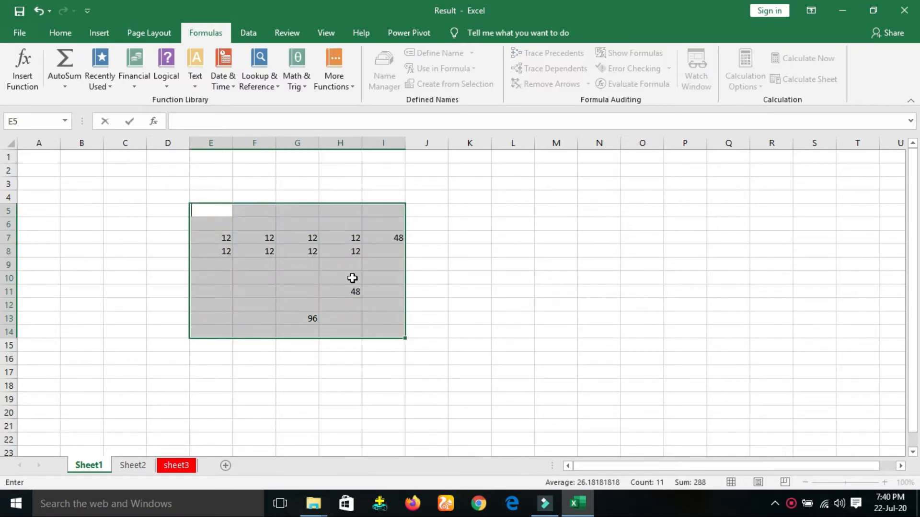
pyautogui.click(212, 220)
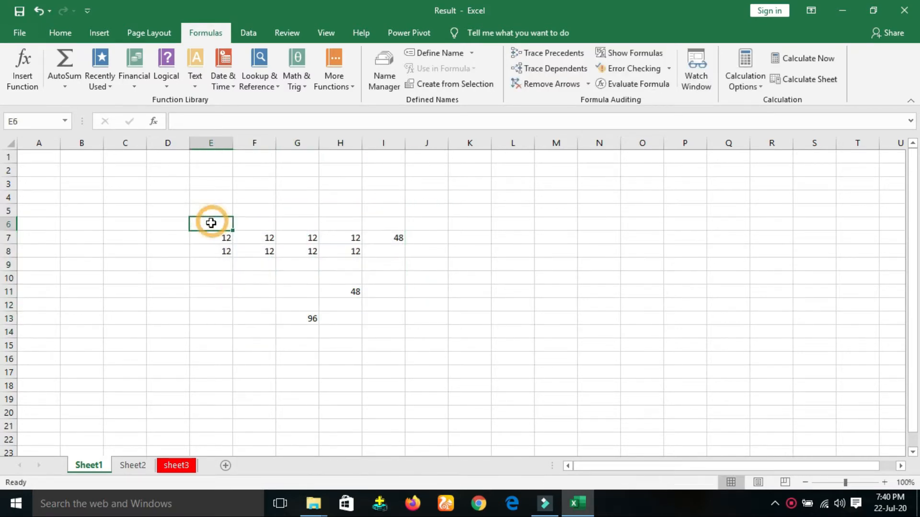
pyautogui.moveTo(207, 222); pyautogui.dragTo(370, 367)
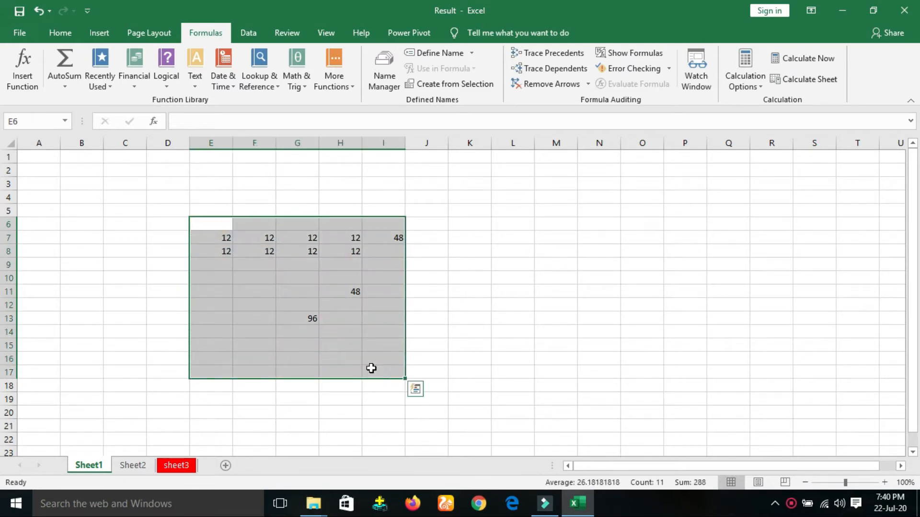
pyautogui.press('Delete')
# Step: Enter the scattered numbers 3 in F4, 4 in I8, 3 in G11 and 6 in L13
pyautogui.click(262, 200)
pyautogui.write('3')
pyautogui.click(397, 253)
pyautogui.write('4')
pyautogui.click(285, 293)
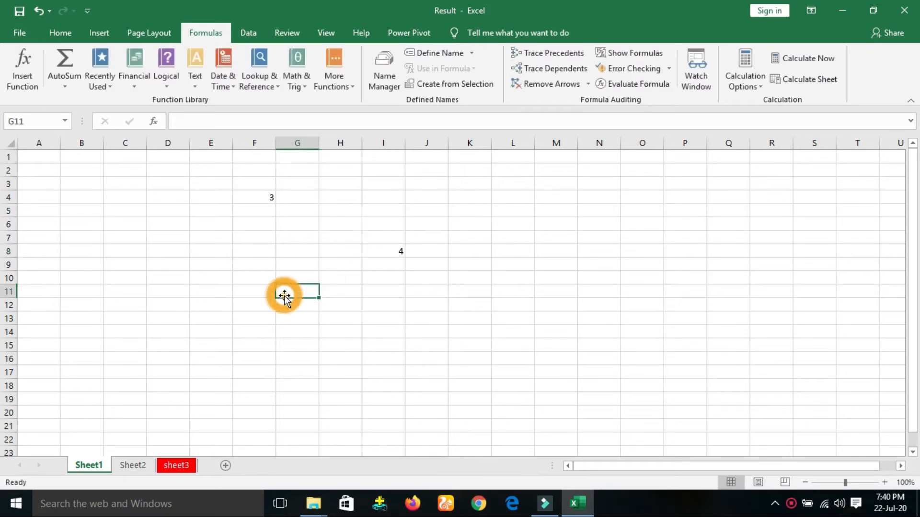
pyautogui.write('3')
pyautogui.click(503, 317)
pyautogui.write('6')
# Step: Enter the formula =SUM(F4+I8+G11+L13) in cell G16, adding the four scattered cells individually
pyautogui.click(313, 363)
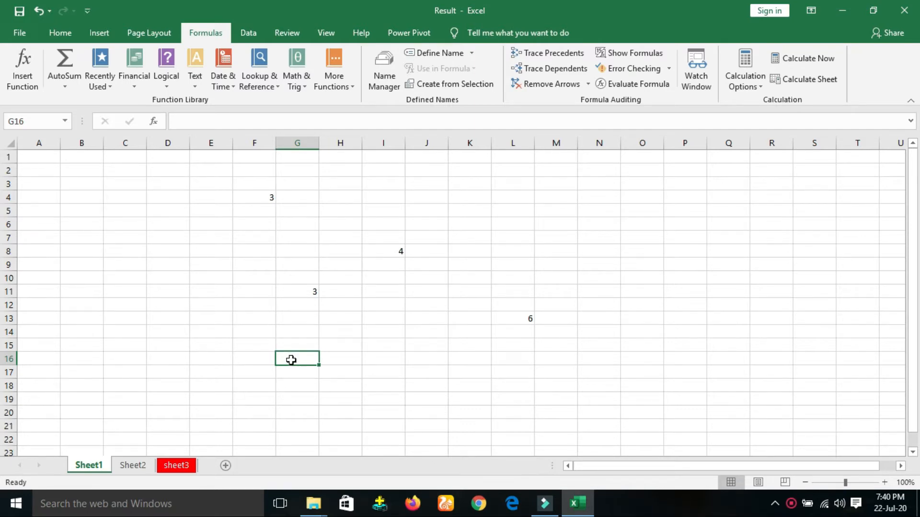
pyautogui.write('=s')
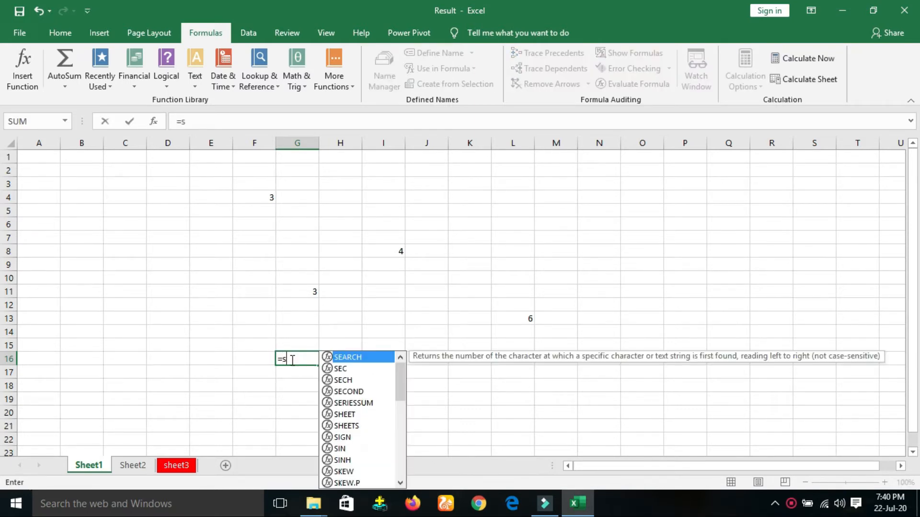
pyautogui.write('um(')
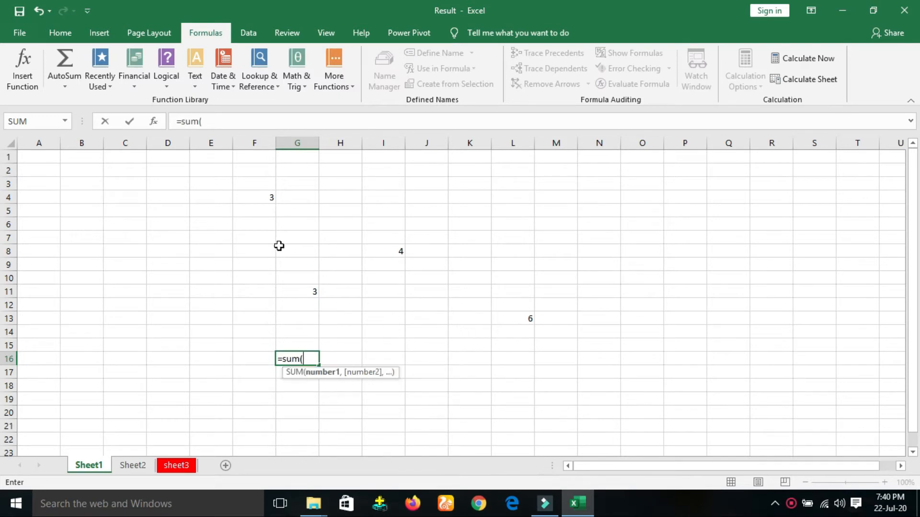
pyautogui.click(252, 198)
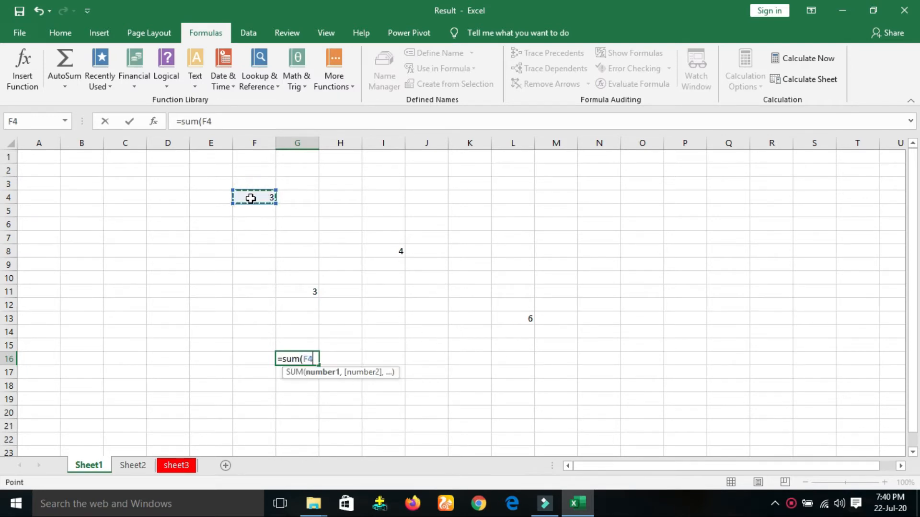
pyautogui.write('+')
pyautogui.click(382, 251)
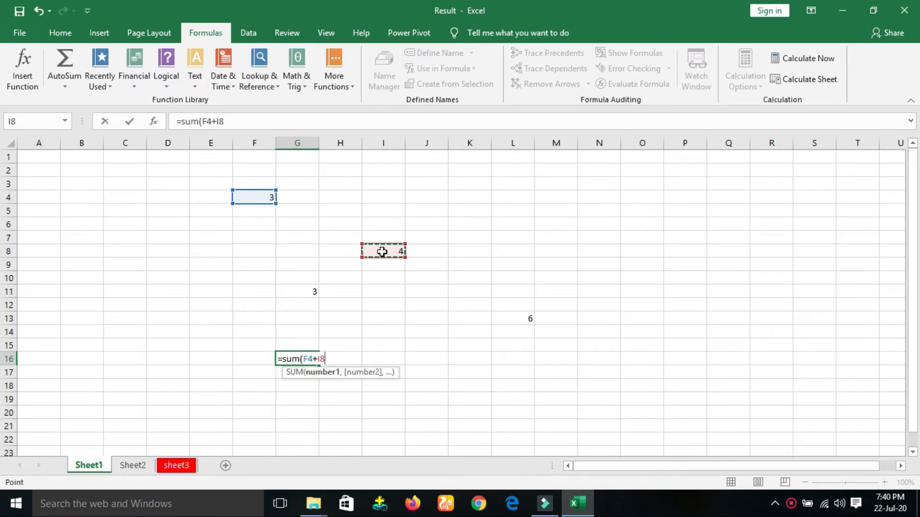
pyautogui.write('+')
pyautogui.click(304, 292)
pyautogui.write('+')
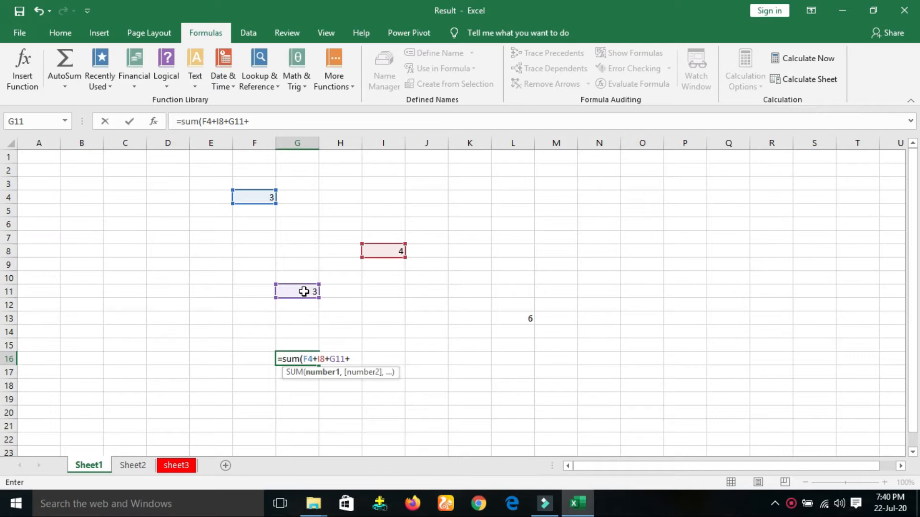
pyautogui.click(521, 320)
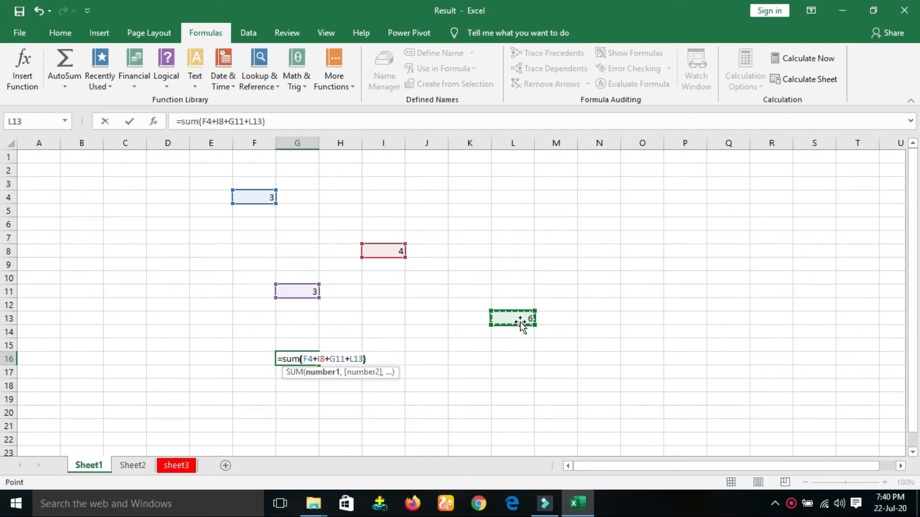
pyautogui.write(')')
pyautogui.press('Return')
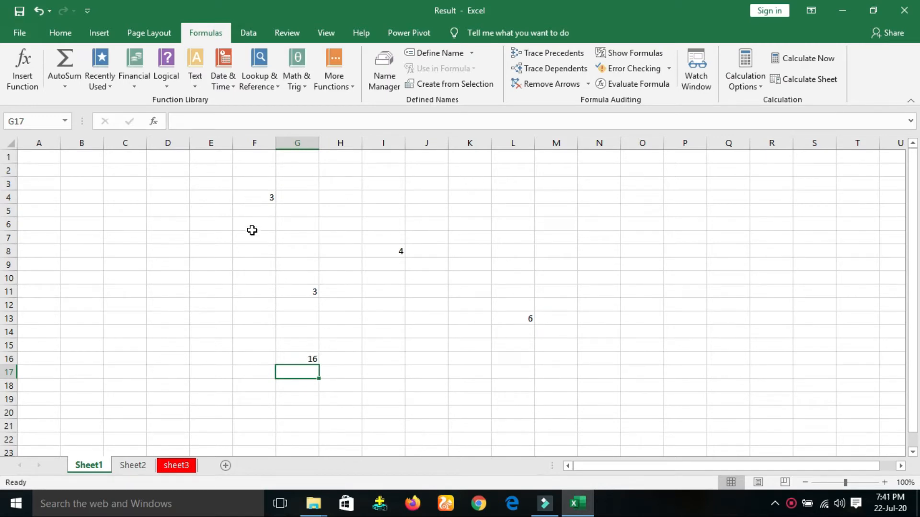
# Step: Change the formula in G16 to =SUM(F4-I8+G11+L13) so I8 is subtracted, and check the edited formula
pyautogui.click(304, 357)
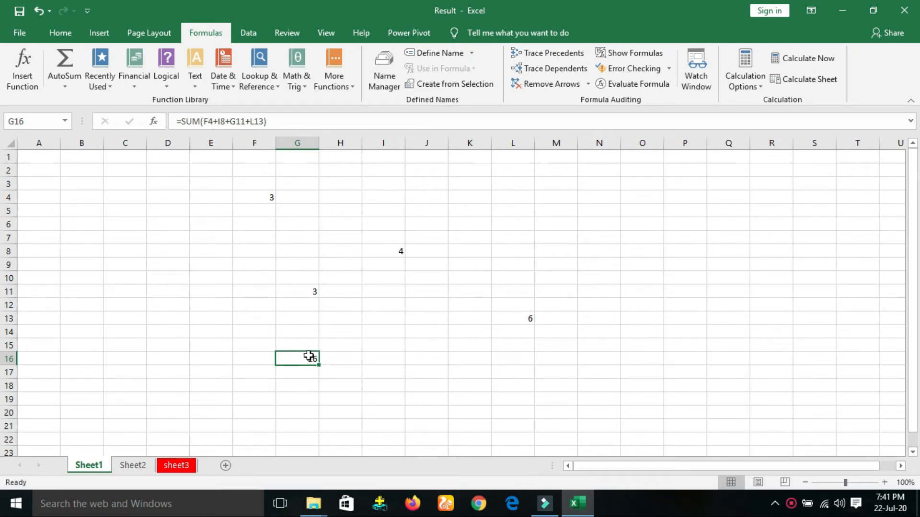
pyautogui.click(219, 121)
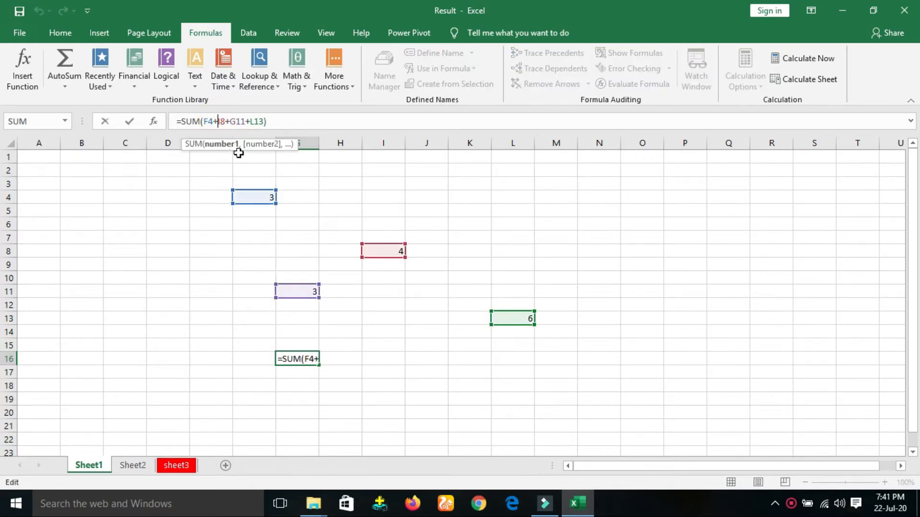
pyautogui.press('BackSpace')
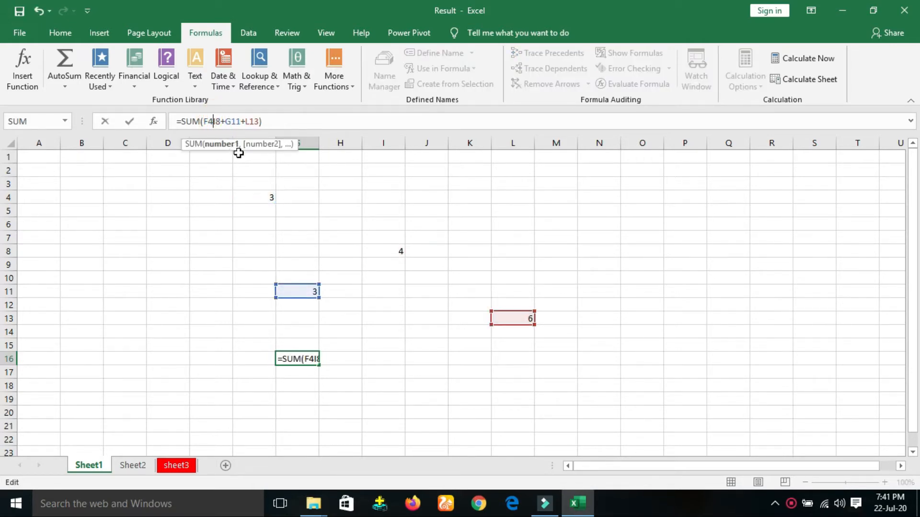
pyautogui.write('-')
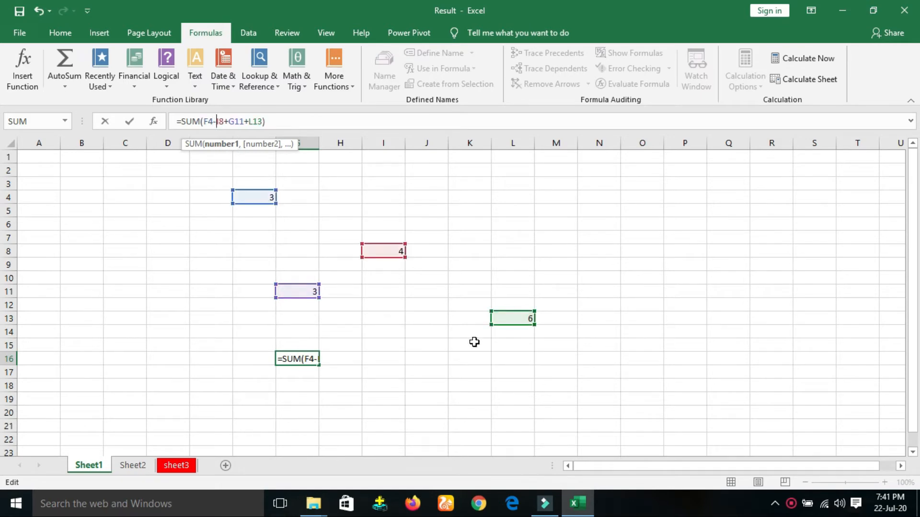
pyautogui.click(288, 121)
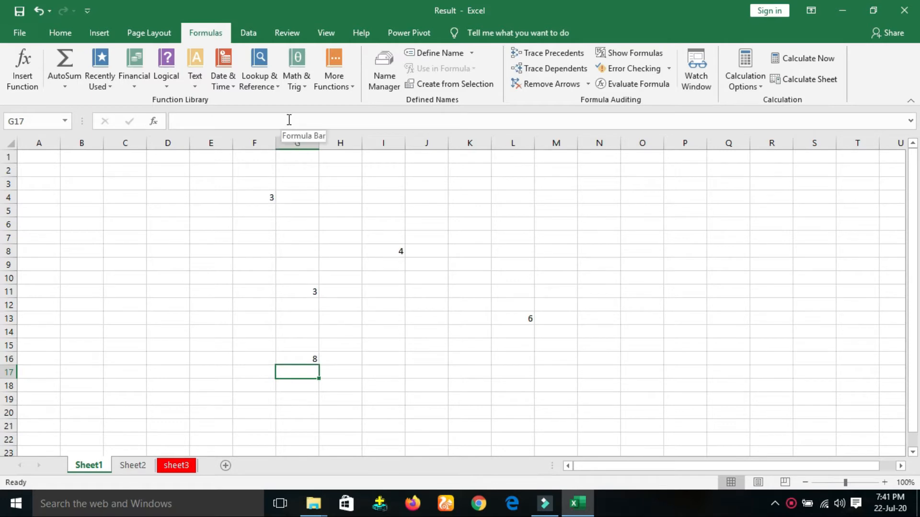
pyautogui.click(300, 361)
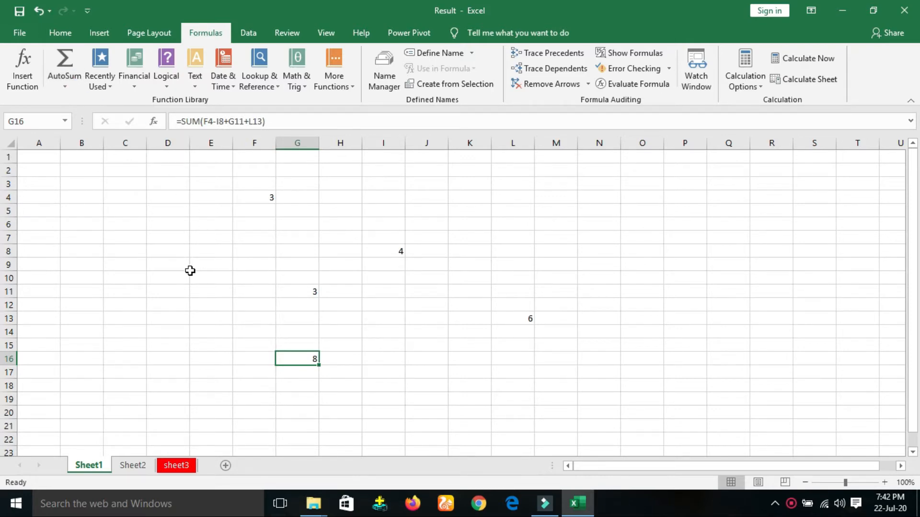
pyautogui.click(67, 84)
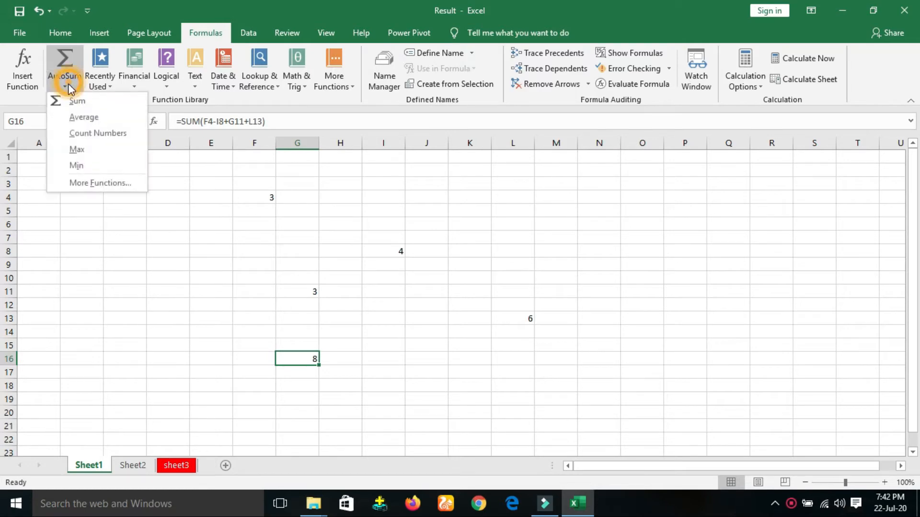
pyautogui.click(102, 256)
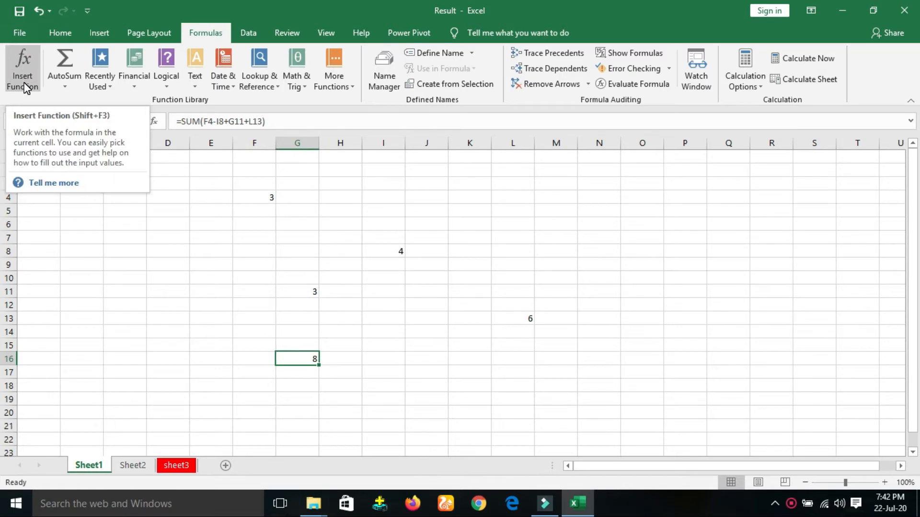
# Step: Search the Insert Function dialog for "average" and insert the AVERAGE function in cell K16
pyautogui.click(470, 355)
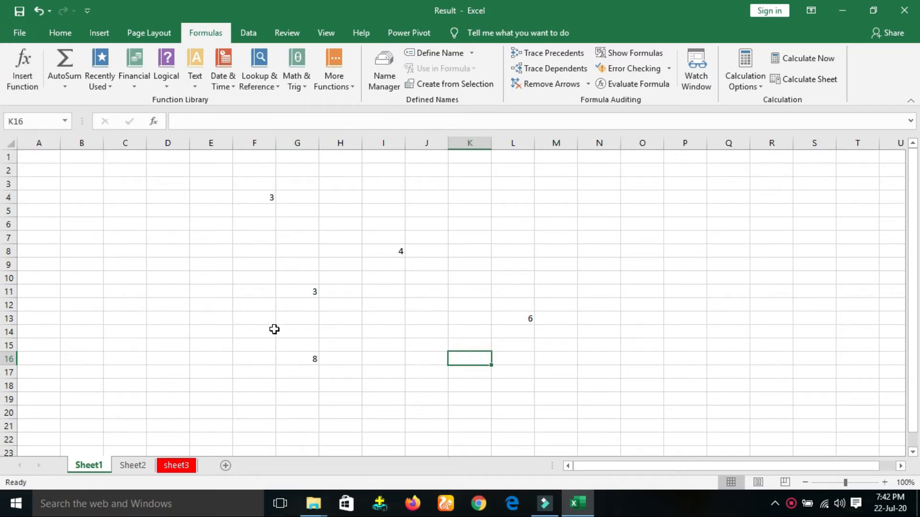
pyautogui.click(25, 77)
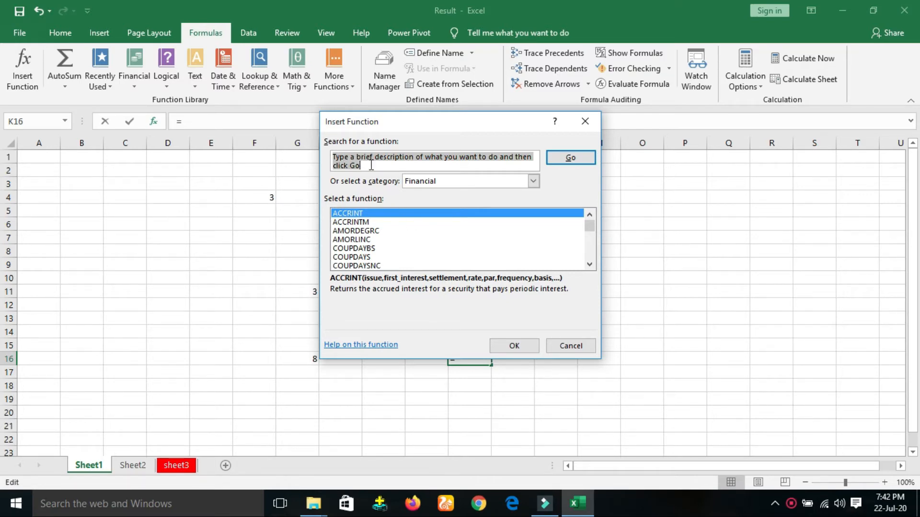
pyautogui.write('average')
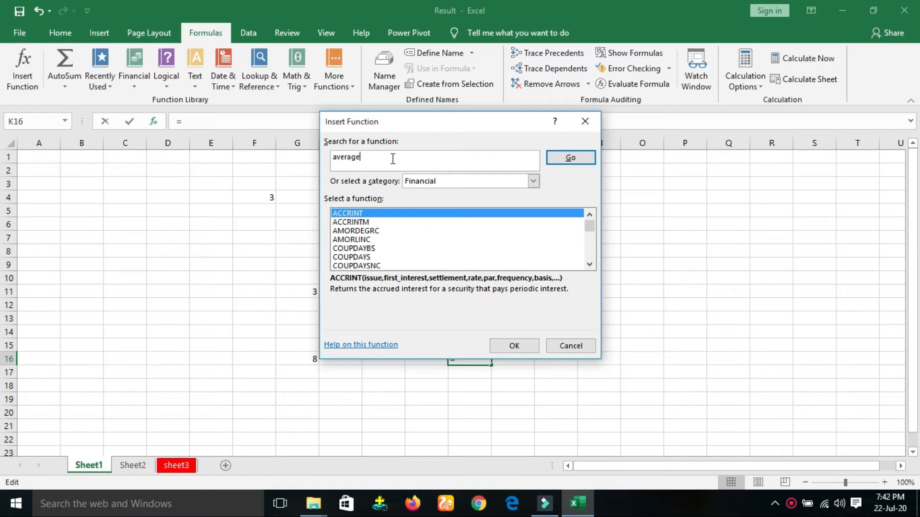
pyautogui.click(581, 159)
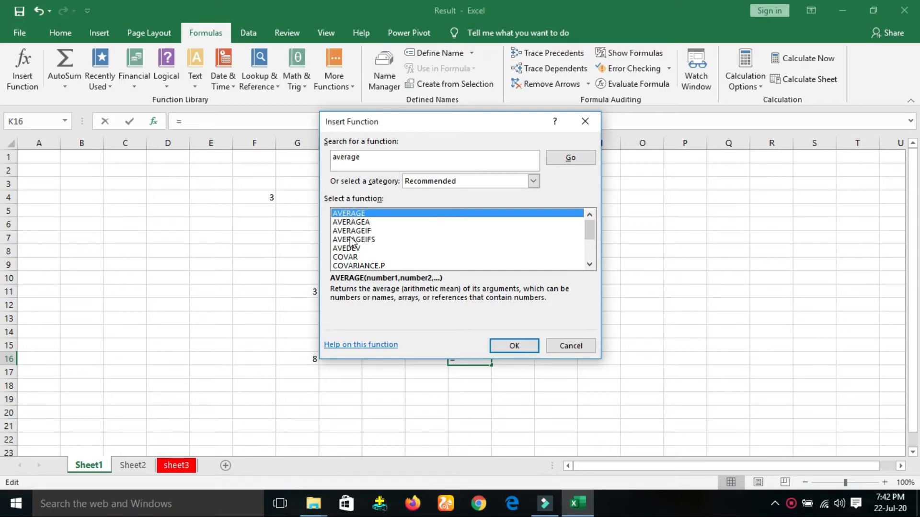
pyautogui.click(517, 345)
# Step: Set the AVERAGE argument in K16 to F4,I8,G11,L13, confirm it, and check the cells the formula references
pyautogui.moveTo(433, 132); pyautogui.dragTo(403, 315)
pyautogui.click(422, 329)
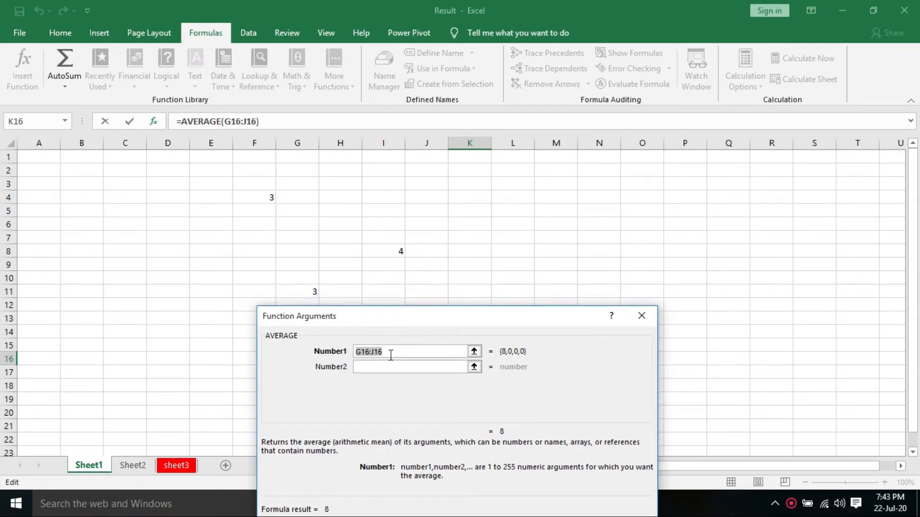
pyautogui.press('BackSpace')
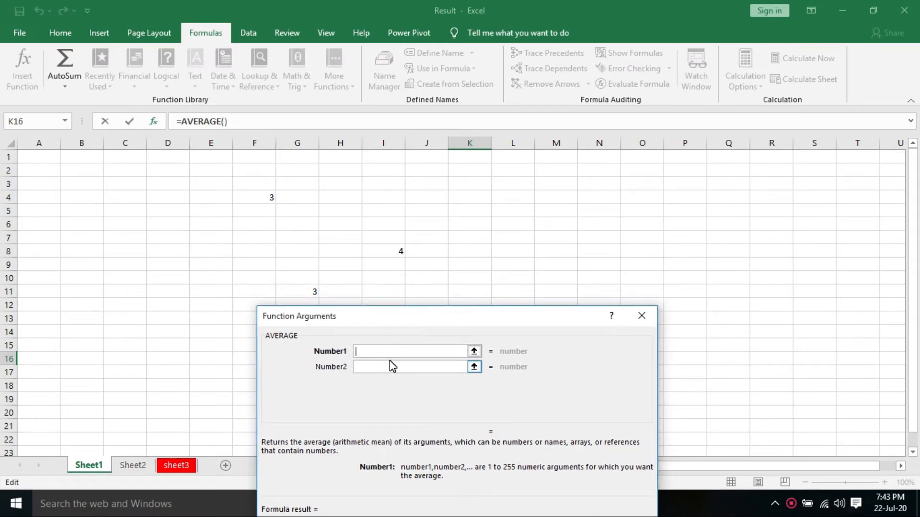
pyautogui.click(261, 198)
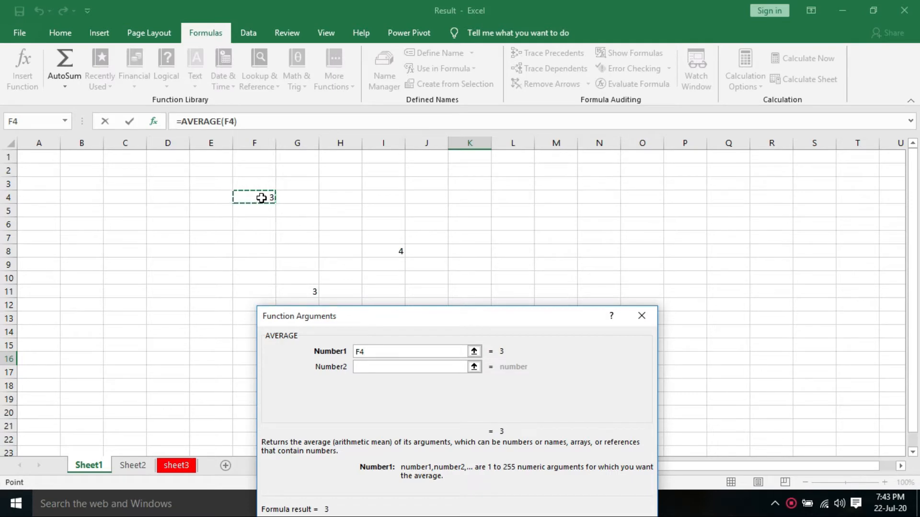
pyautogui.keyDown('ctrl'); pyautogui.click(393, 251); pyautogui.keyUp('ctrl')
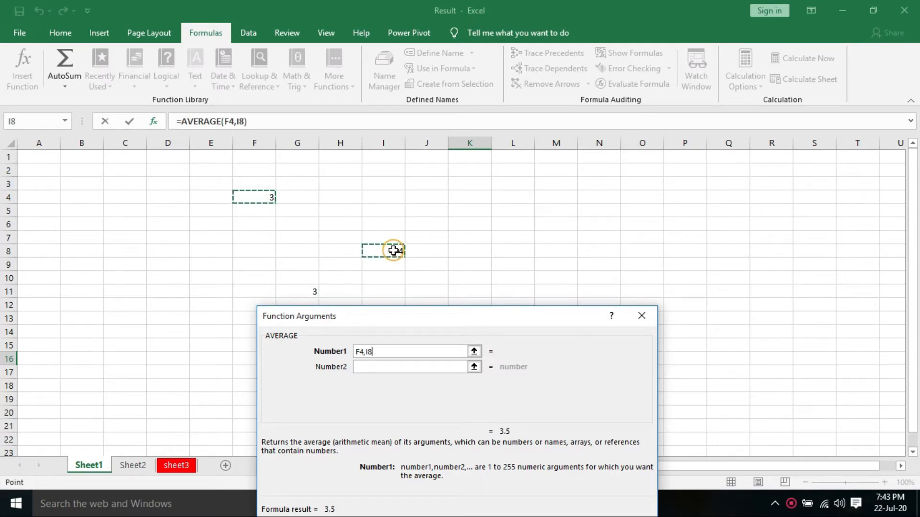
pyautogui.keyDown('ctrl'); pyautogui.click(314, 291); pyautogui.keyUp('ctrl')
pyautogui.moveTo(375, 316); pyautogui.dragTo(361, 353)
pyautogui.keyDown('ctrl'); pyautogui.click(515, 319); pyautogui.keyUp('ctrl')
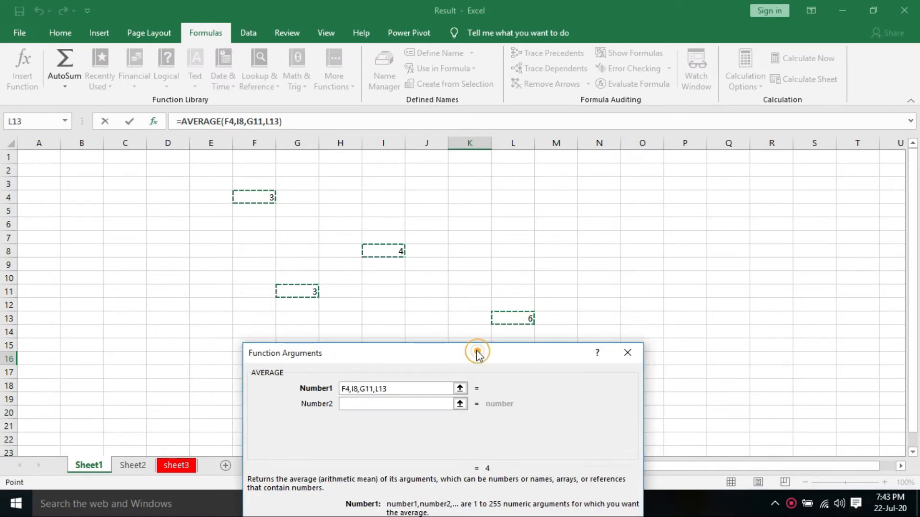
pyautogui.moveTo(478, 353); pyautogui.dragTo(397, 221)
pyautogui.click(480, 430)
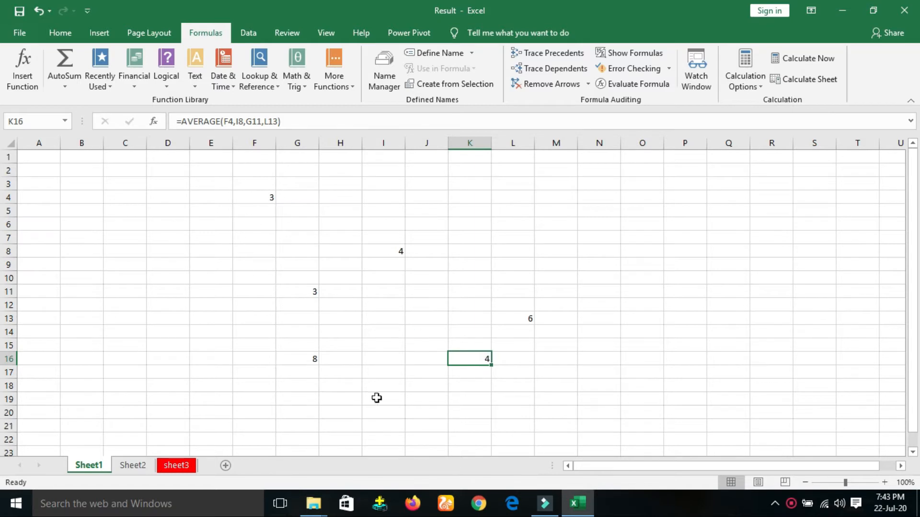
pyautogui.click(472, 361)
pyautogui.click(267, 122)
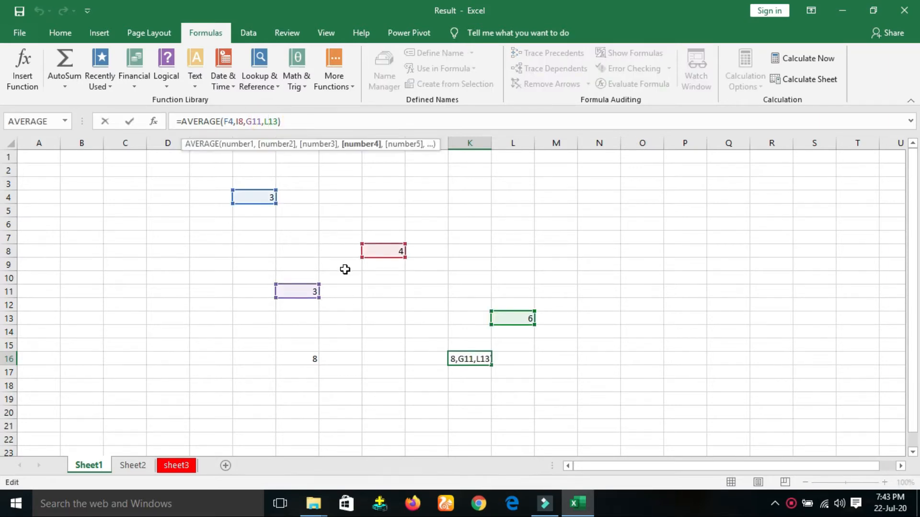
# Step: Enter the numbers 2, 4, 5 and 4 in row 4, cells I4 through L4
pyautogui.click(381, 203)
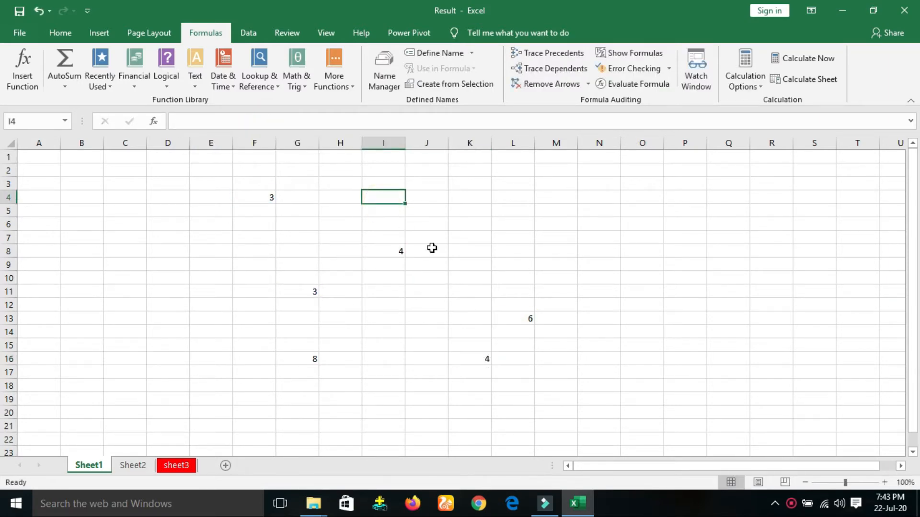
pyautogui.write('2')
pyautogui.press('Return')
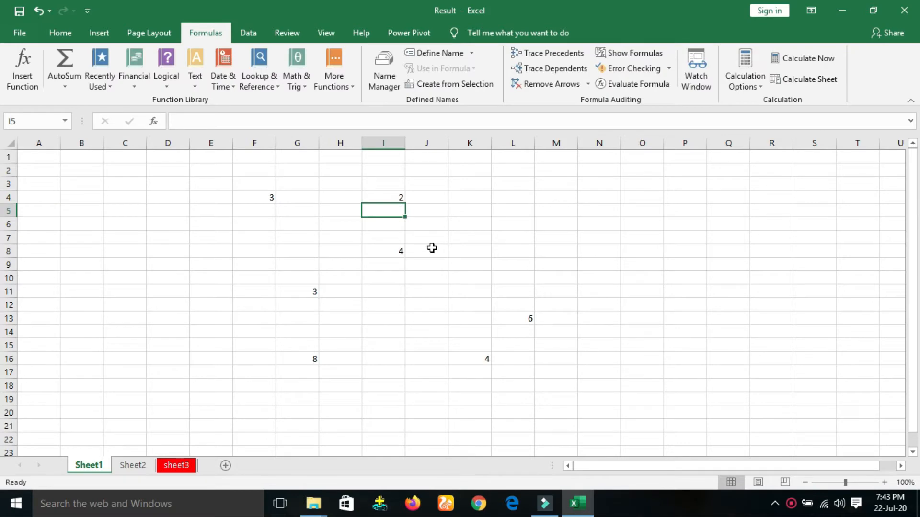
pyautogui.press('Up')
pyautogui.press('Right')
pyautogui.write('4')
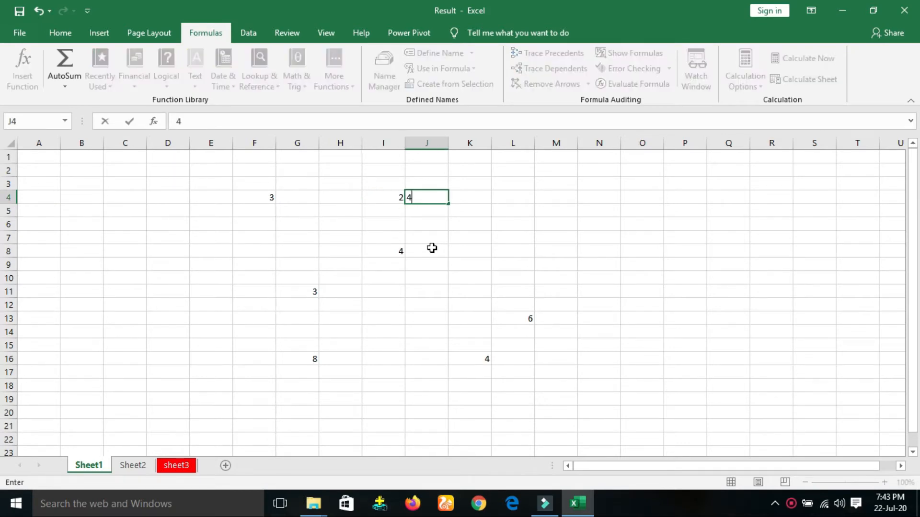
pyautogui.press('Right')
pyautogui.write('5')
pyautogui.press('Right')
pyautogui.write('4')
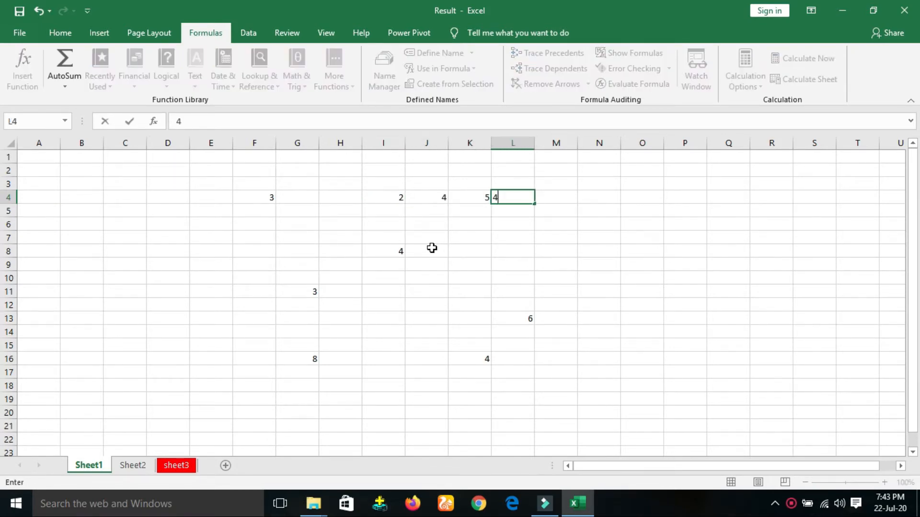
pyautogui.press('Right')
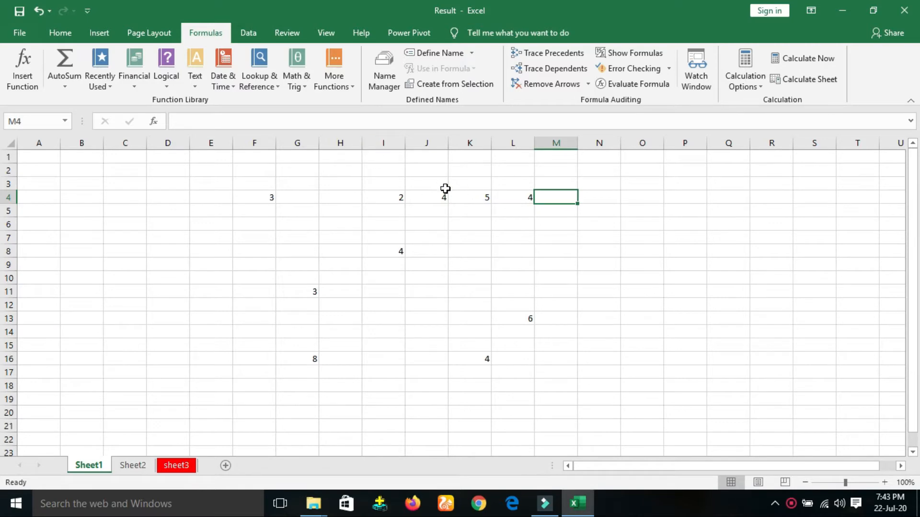
# Step: Insert the AVERAGE function in cell I4 from the most recently used functions
pyautogui.click(391, 200)
pyautogui.click(22, 69)
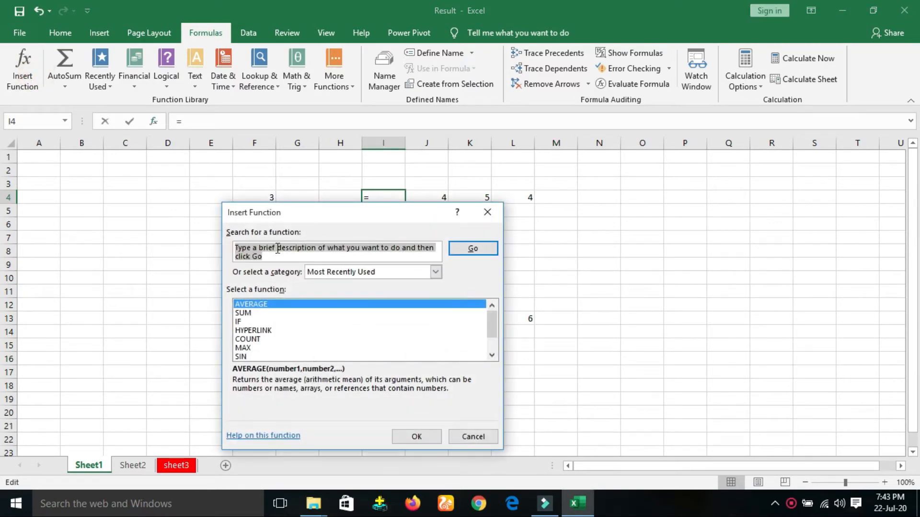
pyautogui.click(259, 314)
pyautogui.click(285, 304)
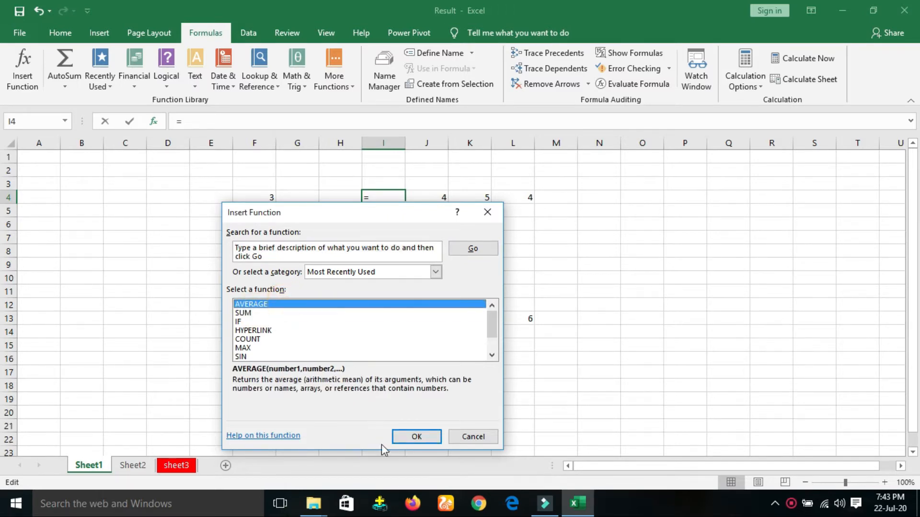
pyautogui.click(402, 437)
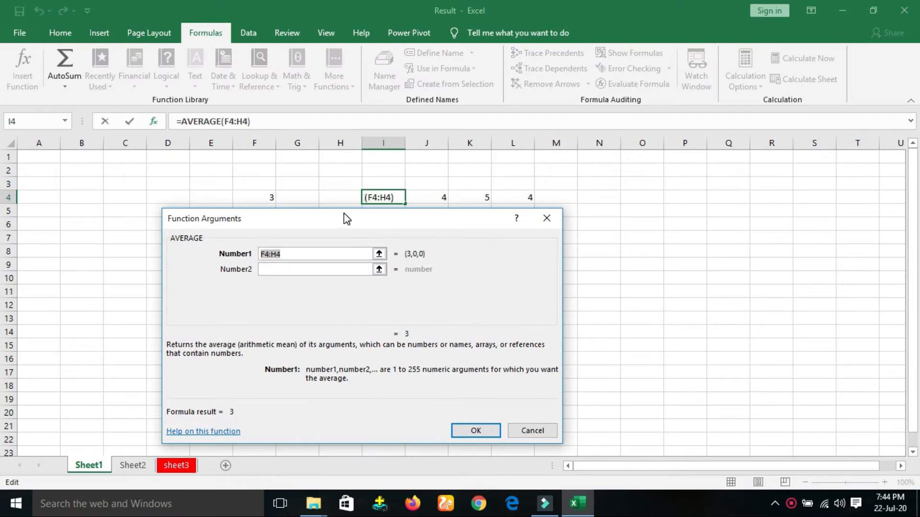
# Step: Replace the suggested argument of I4's AVERAGE function with the range J4:L4 and confirm the formula
pyautogui.moveTo(345, 215); pyautogui.dragTo(344, 229)
pyautogui.press('BackSpace')
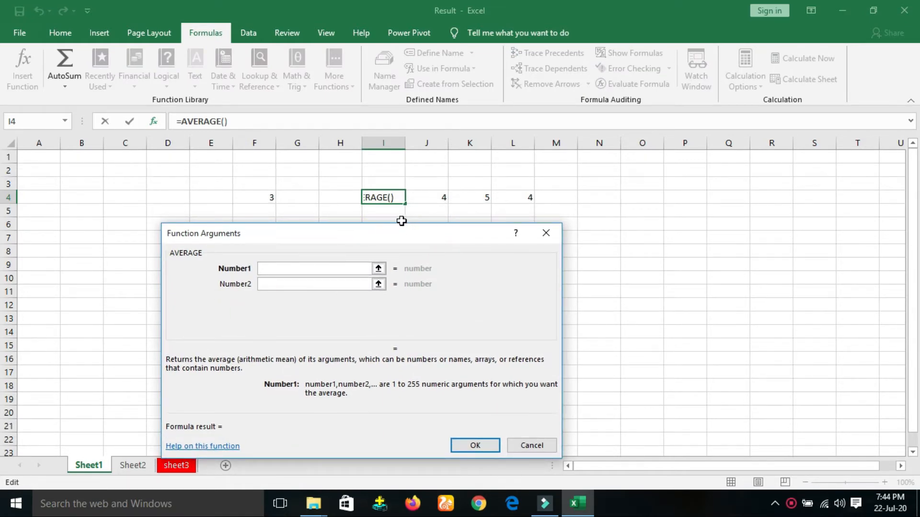
pyautogui.click(437, 198)
pyautogui.click(425, 182)
pyautogui.click(433, 198)
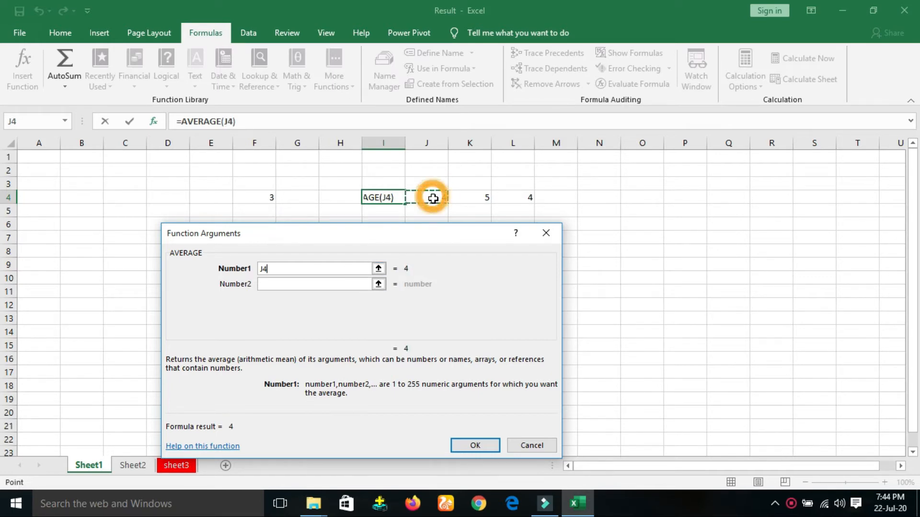
pyautogui.click(531, 198)
pyautogui.moveTo(425, 194); pyautogui.dragTo(499, 195)
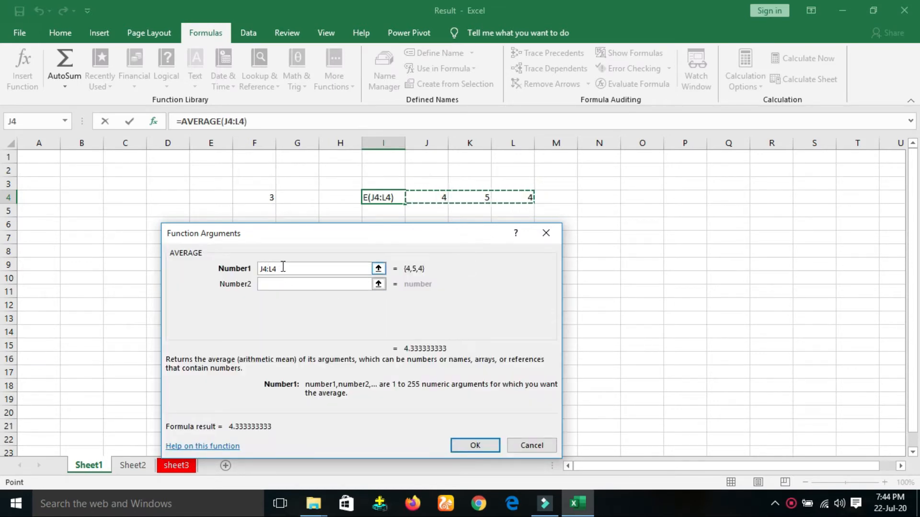
pyautogui.click(466, 446)
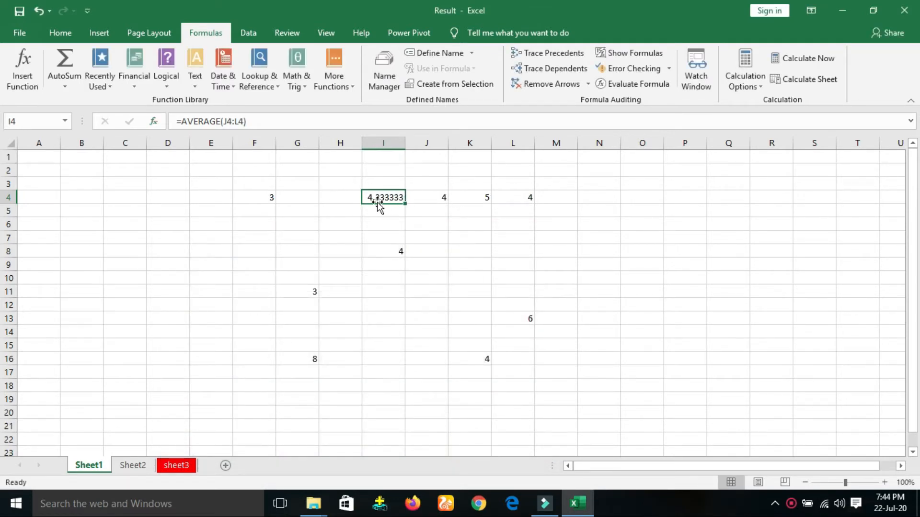
pyautogui.click(274, 197)
pyautogui.click(377, 235)
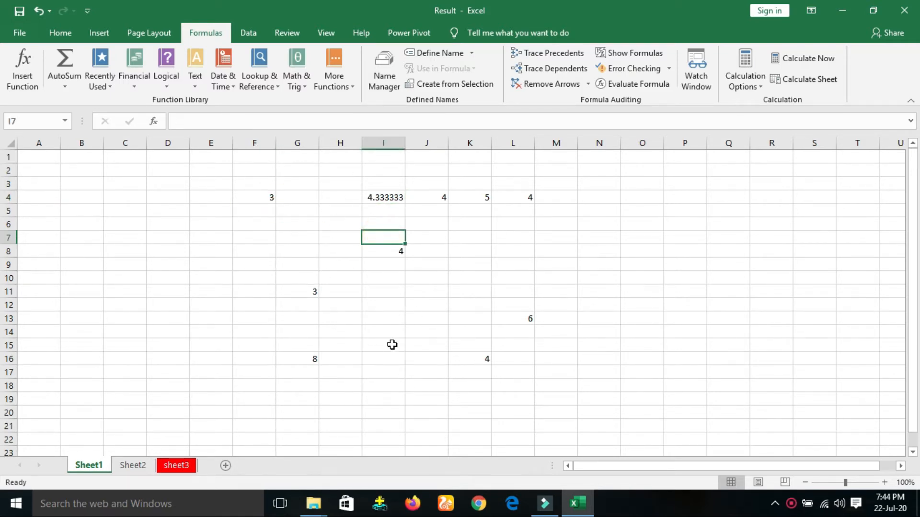
pyautogui.click(31, 83)
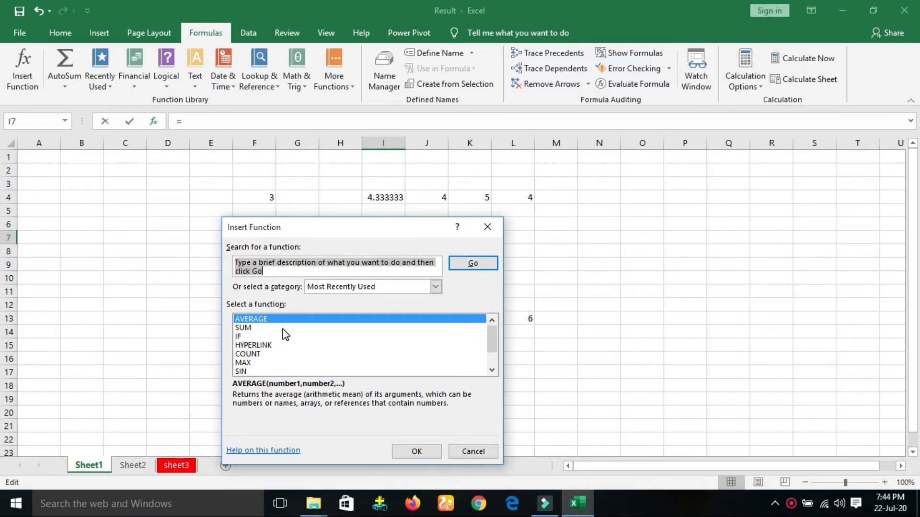
pyautogui.click(488, 228)
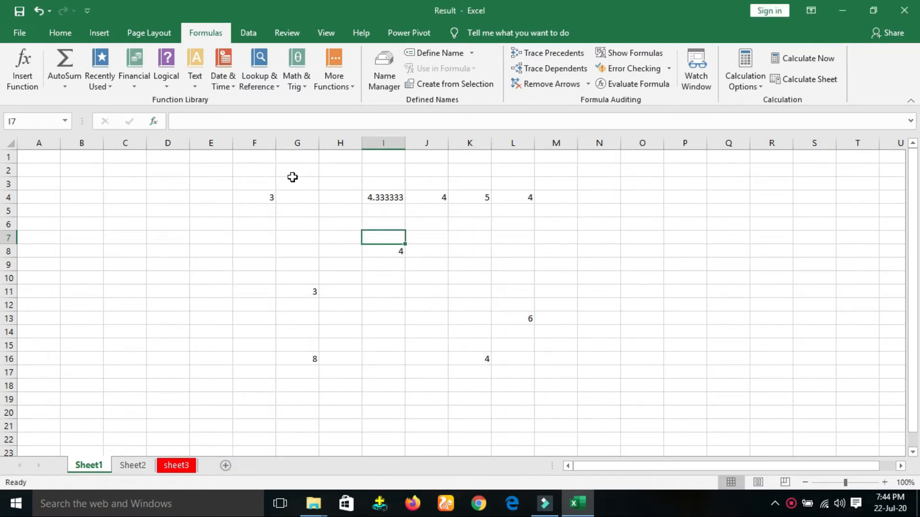
# Step: Clear the contents of the range F3:L17, including all numbers and formulas
pyautogui.moveTo(246, 181); pyautogui.dragTo(527, 379)
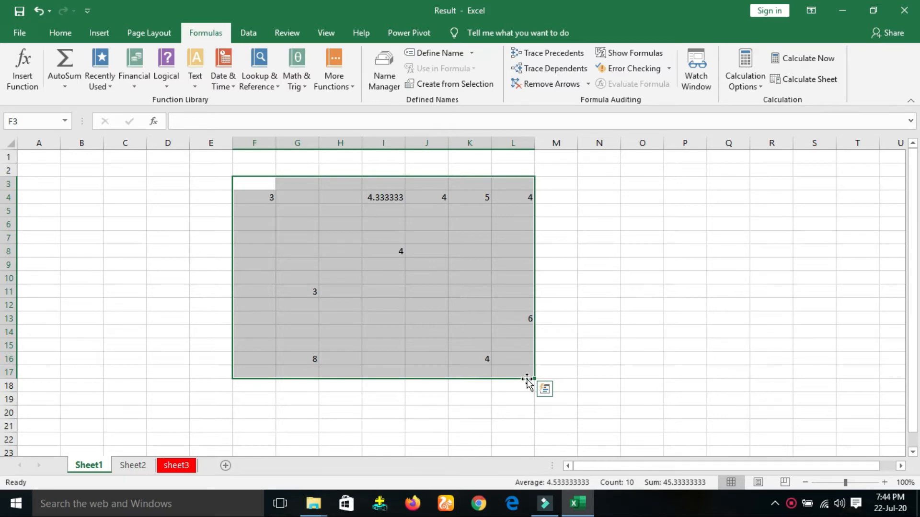
pyautogui.press('Delete')
pyautogui.click(703, 293)
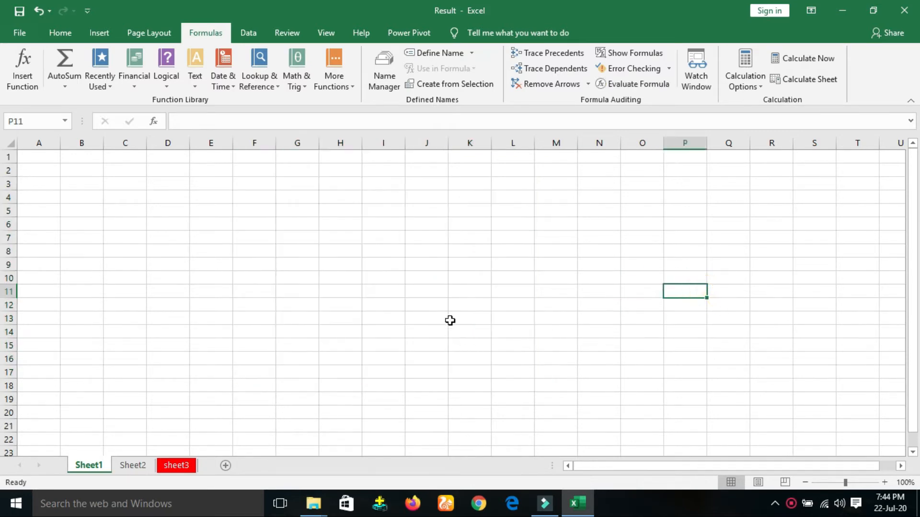
# Step: Switch to the sheet3 worksheet containing the student marks table
pyautogui.click(64, 82)
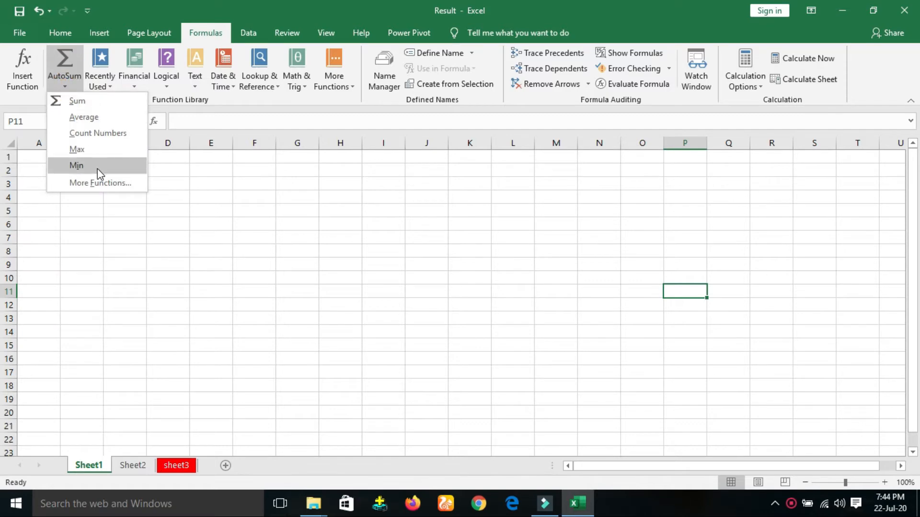
pyautogui.click(174, 465)
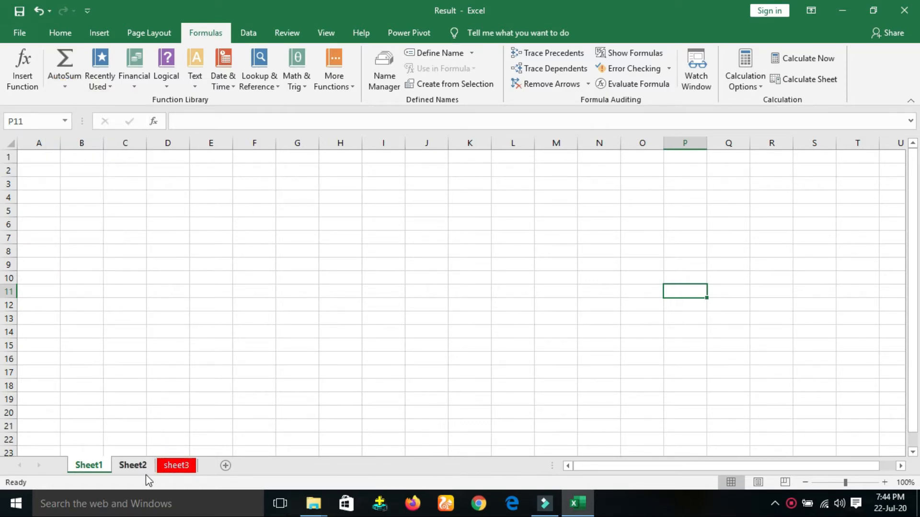
pyautogui.click(185, 469)
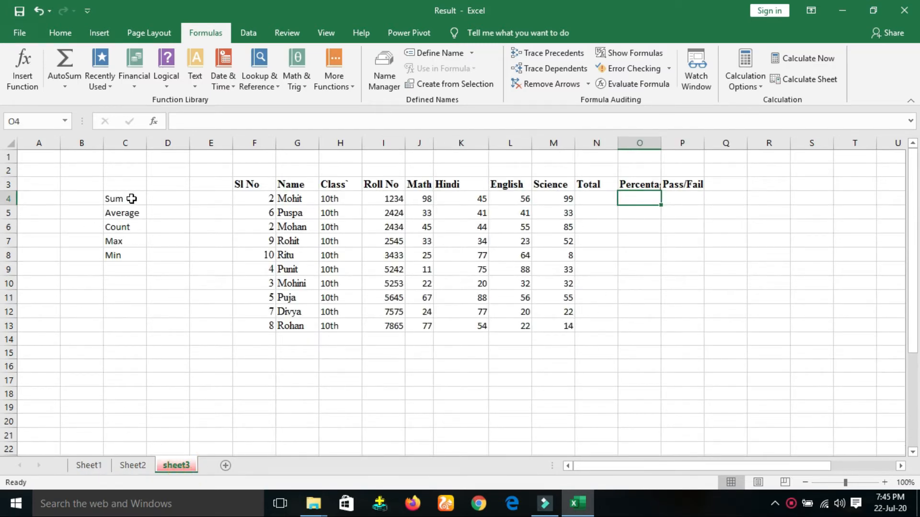
# Step: Total the first student's marks J4:M4 into N4 with AutoSum's Sum and fill the formula down the Total column to N13
pyautogui.click(588, 202)
pyautogui.moveTo(424, 200); pyautogui.dragTo(565, 200)
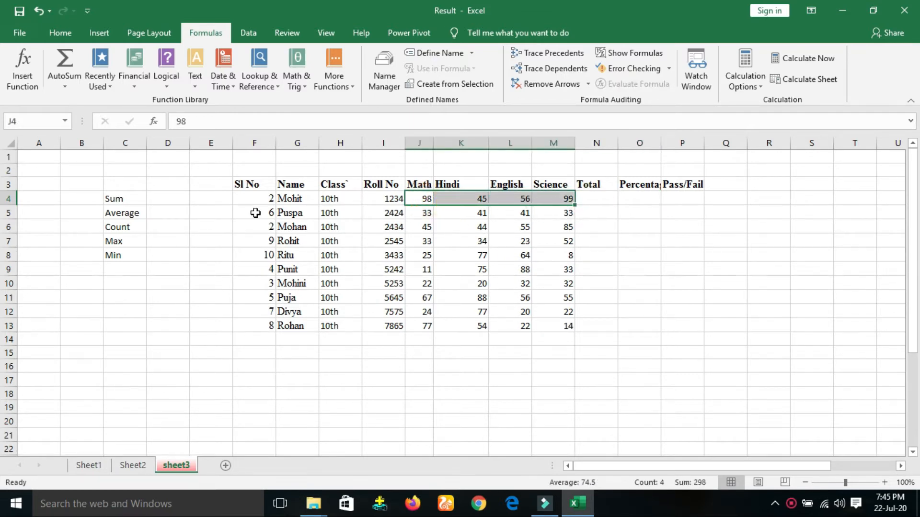
pyautogui.click(65, 85)
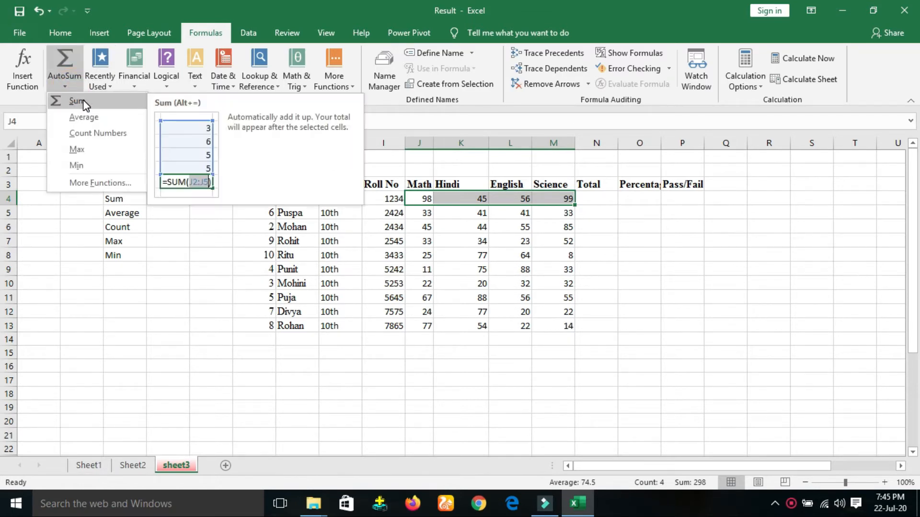
pyautogui.click(79, 101)
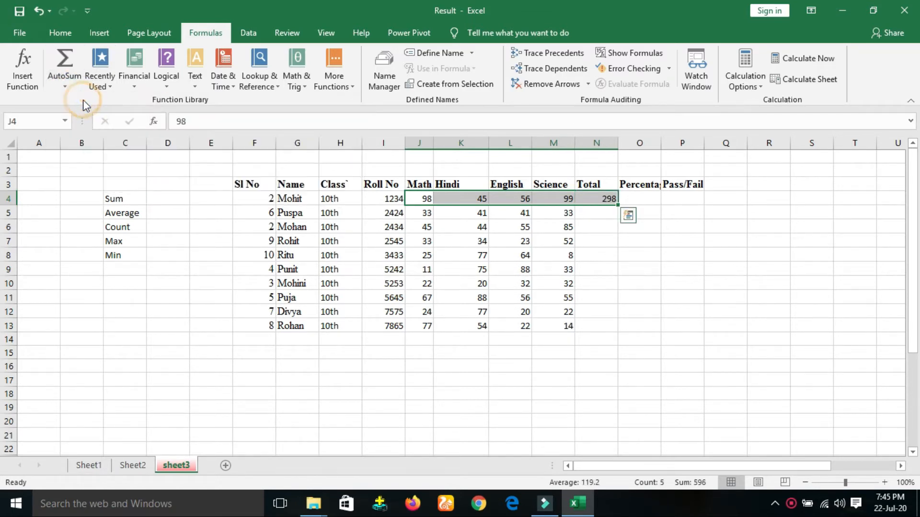
pyautogui.click(595, 204)
pyautogui.moveTo(619, 206); pyautogui.dragTo(610, 330)
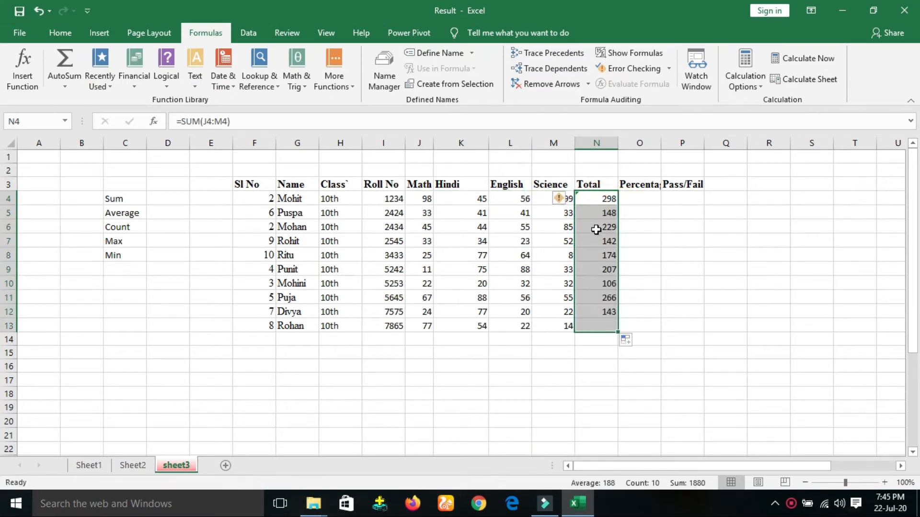
# Step: Average the first student's marks J4:M4 into O4 with AutoSum's Average and fill the formula down the Percentage column to O13
pyautogui.click(643, 195)
pyautogui.moveTo(419, 196); pyautogui.dragTo(555, 199)
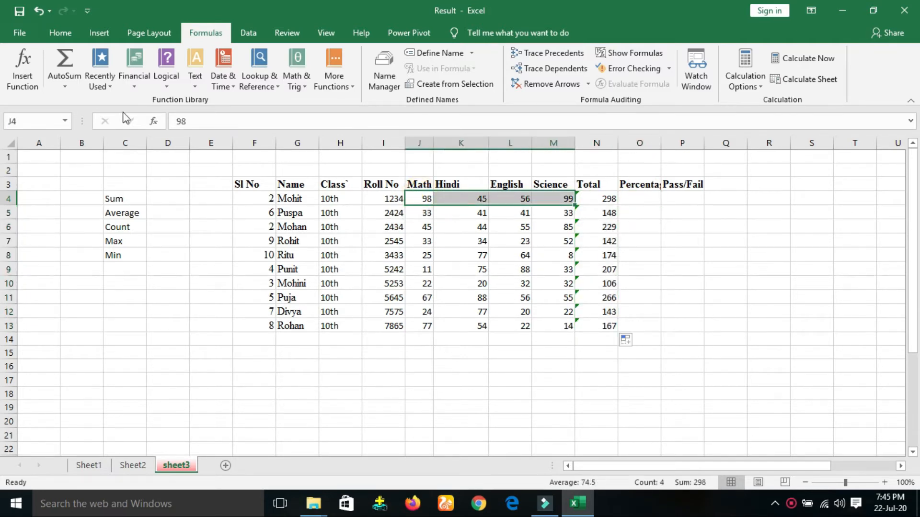
pyautogui.click(71, 85)
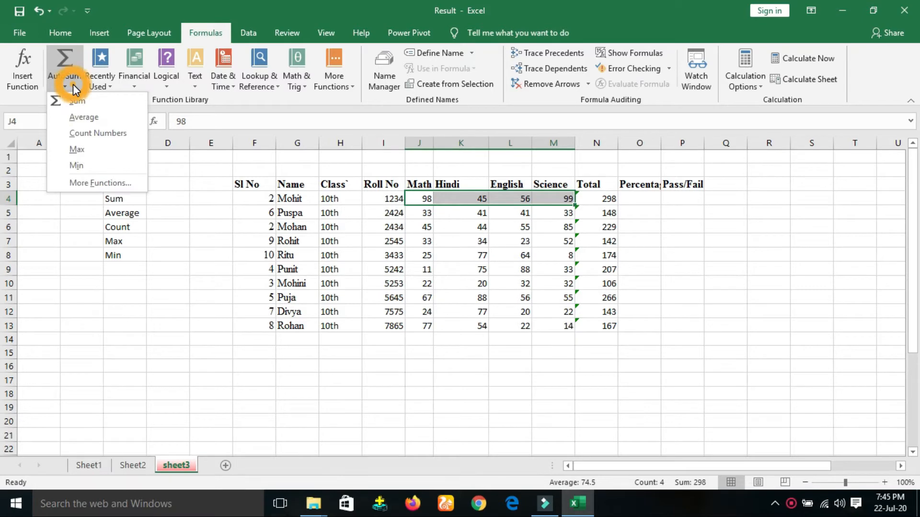
pyautogui.click(82, 119)
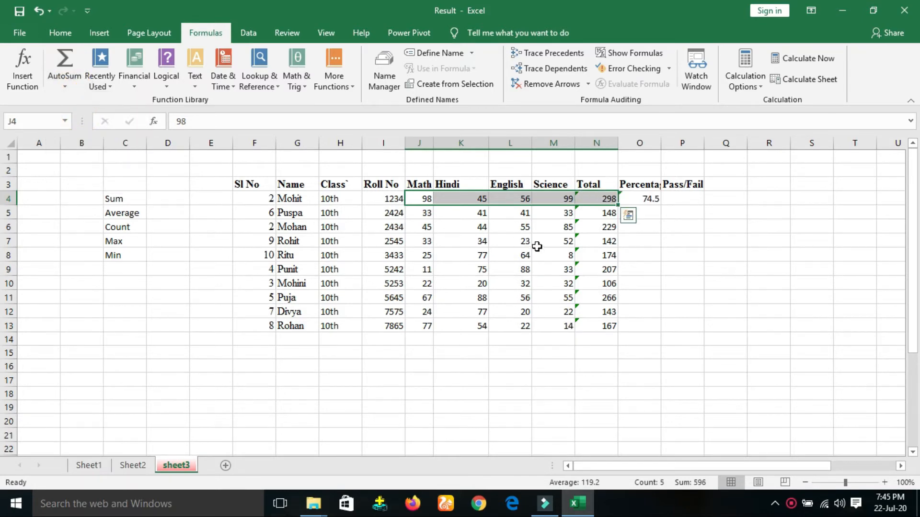
pyautogui.click(644, 195)
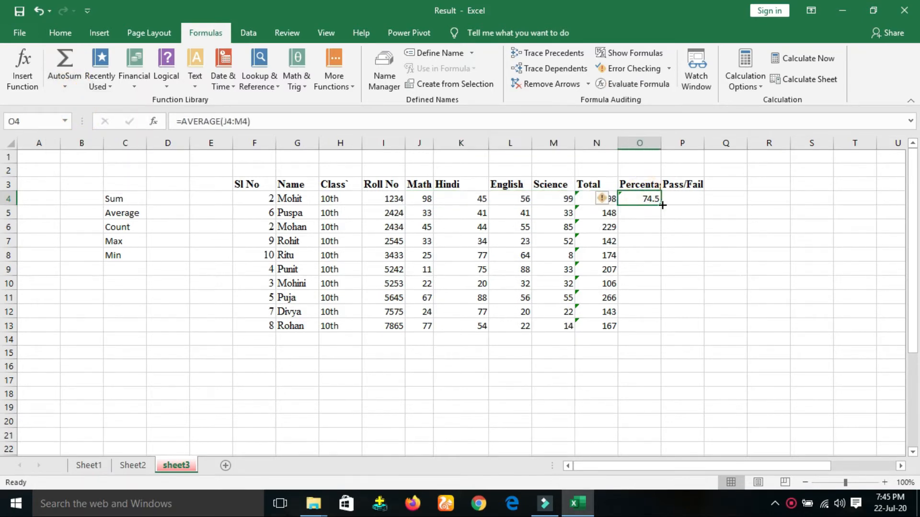
pyautogui.moveTo(661, 206); pyautogui.dragTo(650, 325)
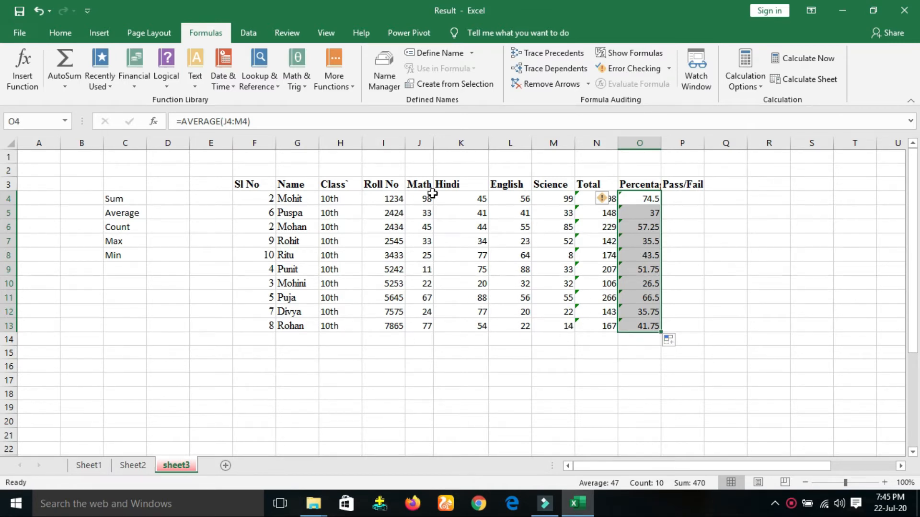
# Step: Insert the maximum of the first student's marks J4:M4 into P4 with AutoSum's Max
pyautogui.moveTo(419, 198); pyautogui.dragTo(551, 199)
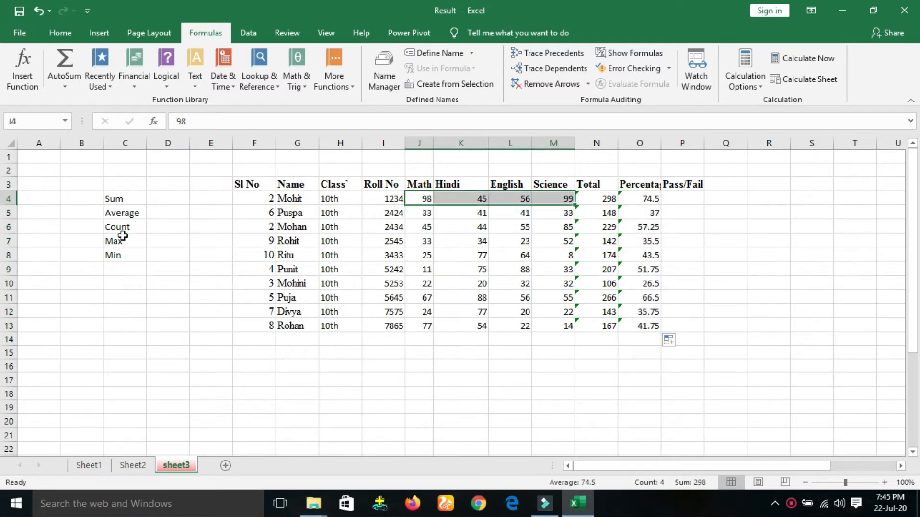
pyautogui.click(65, 85)
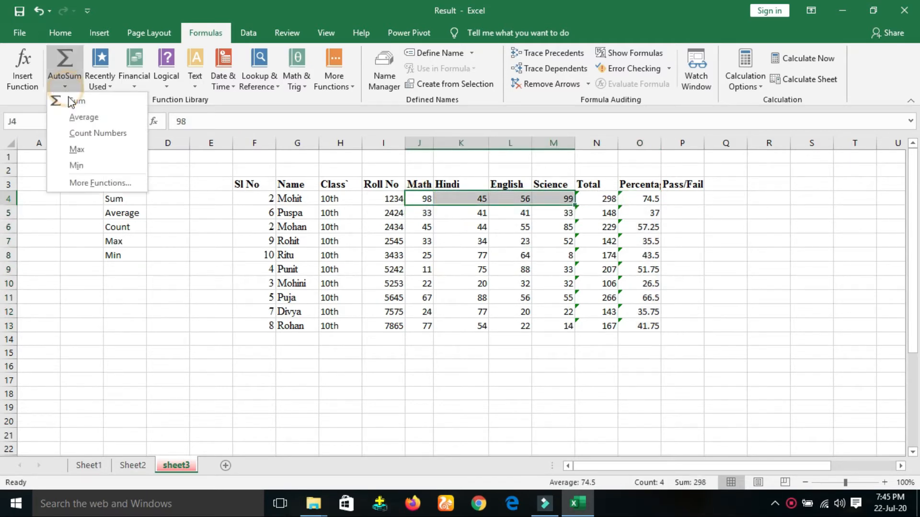
pyautogui.click(77, 149)
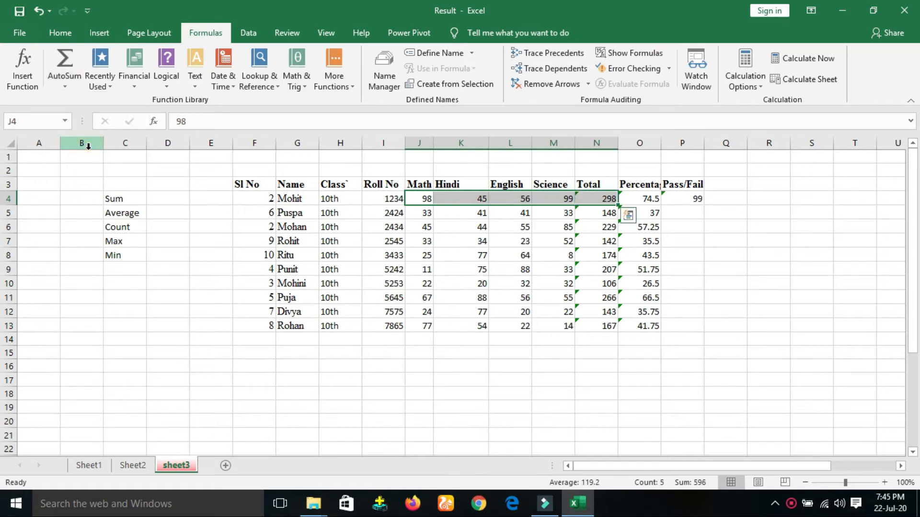
# Step: Add the minimum in Q4 and the number count in R4 for row 4's values using the AutoSum functions
pyautogui.click(64, 85)
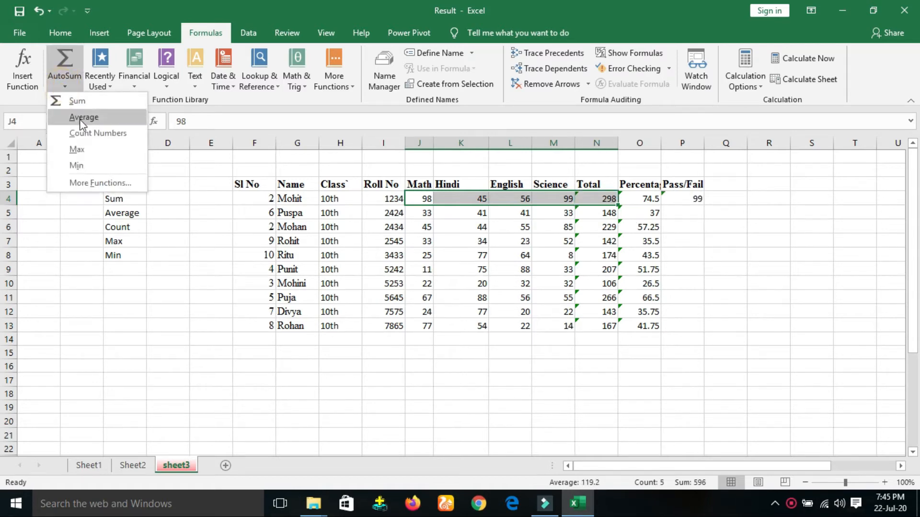
pyautogui.click(86, 150)
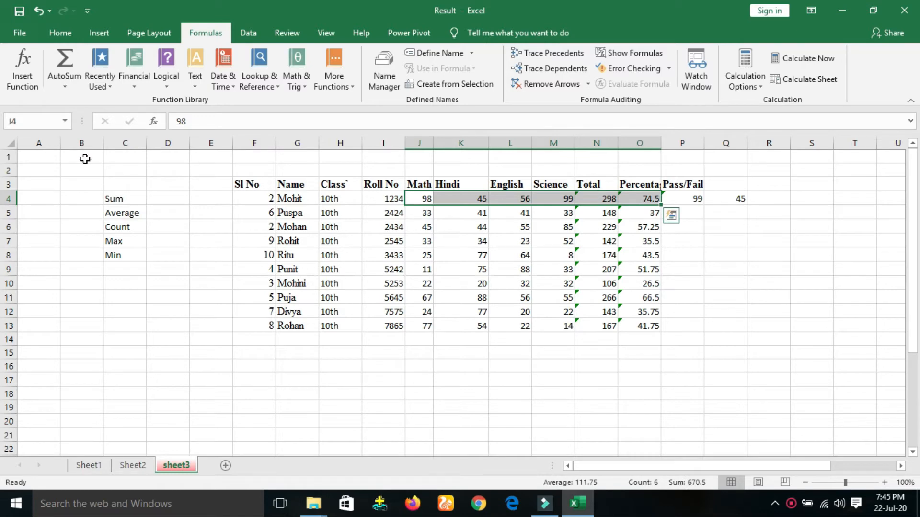
pyautogui.click(64, 87)
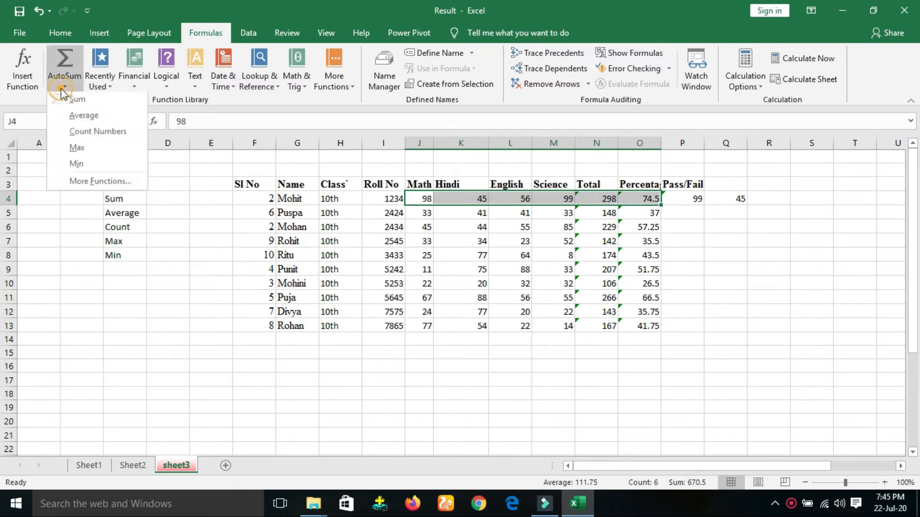
pyautogui.click(97, 135)
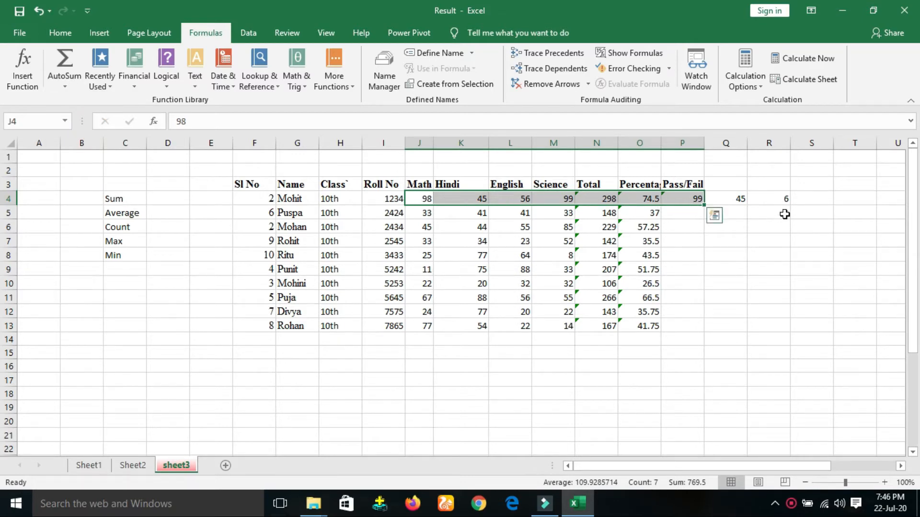
# Step: Clear the maximum, minimum and count formulas from the range P4:R4
pyautogui.click(663, 357)
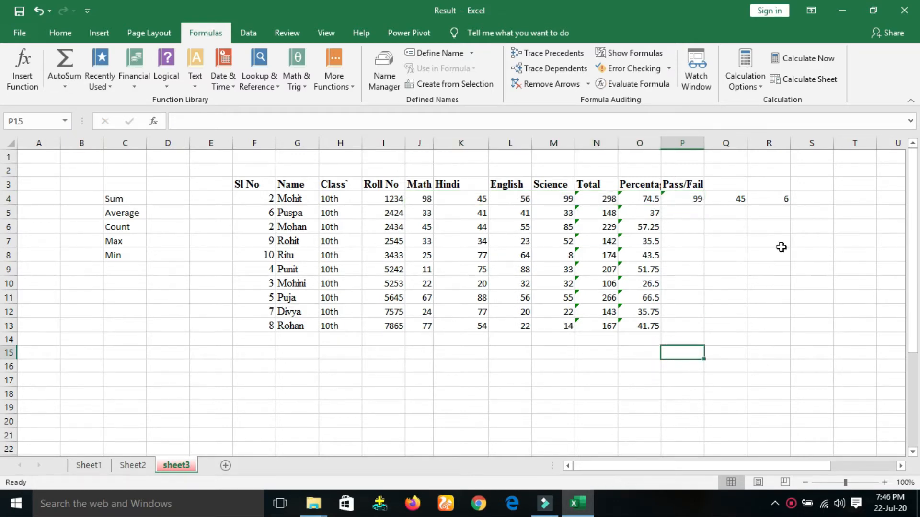
pyautogui.click(695, 200)
pyautogui.moveTo(695, 200); pyautogui.dragTo(762, 201)
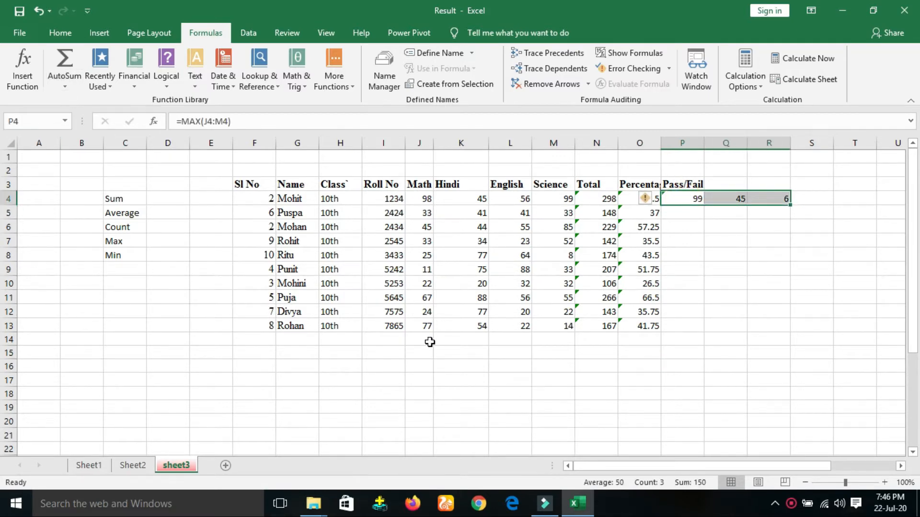
pyautogui.press('Delete')
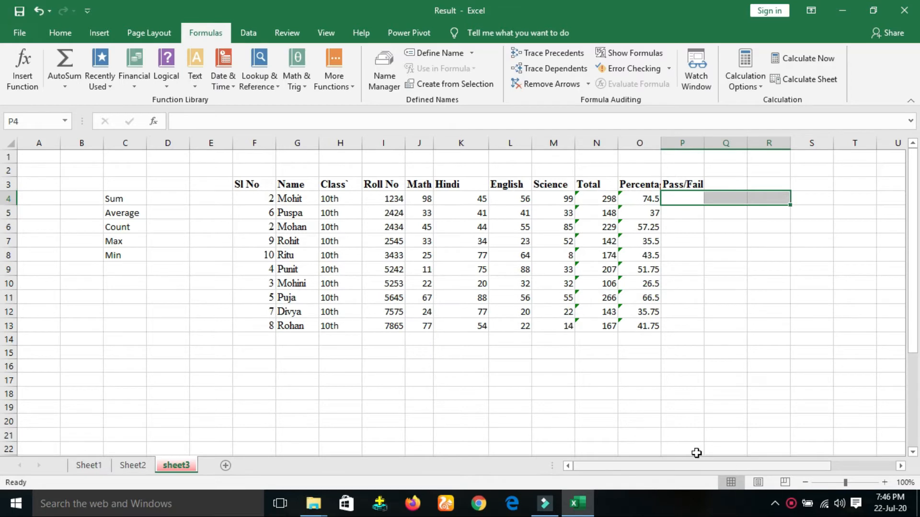
pyautogui.click(458, 365)
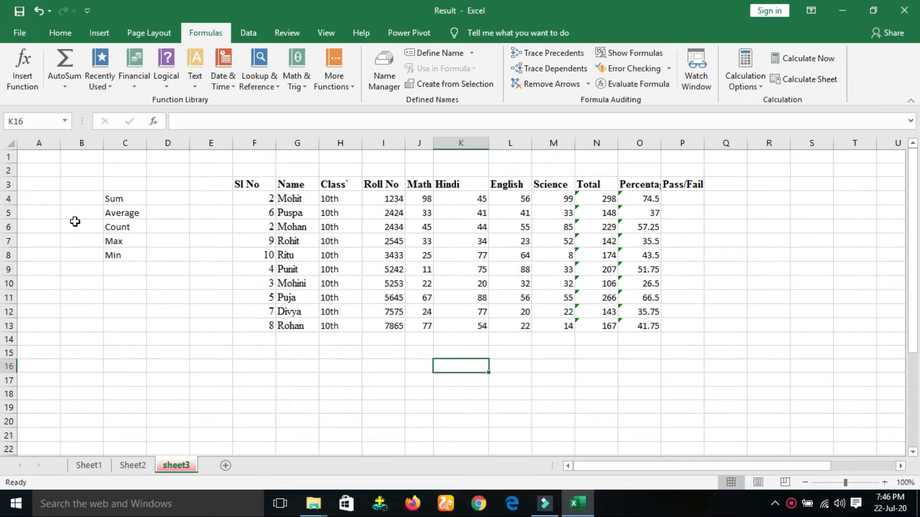
pyautogui.click(110, 91)
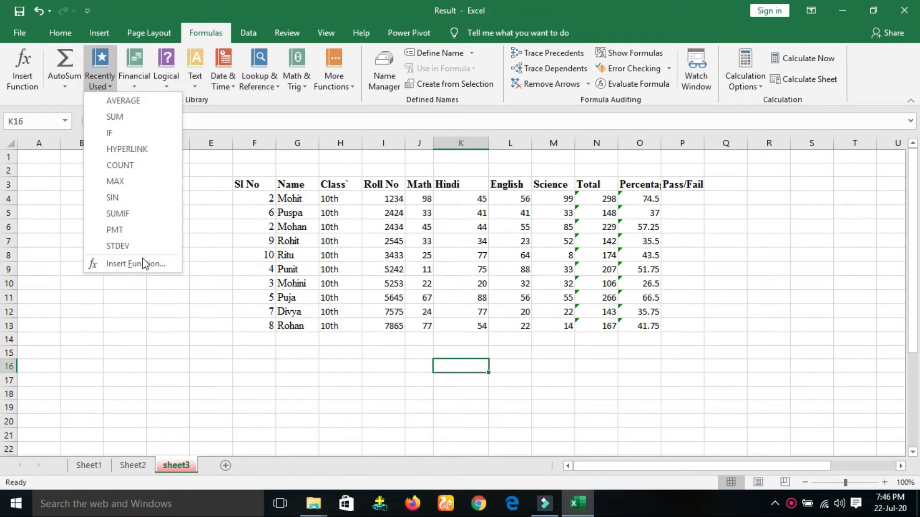
pyautogui.click(140, 317)
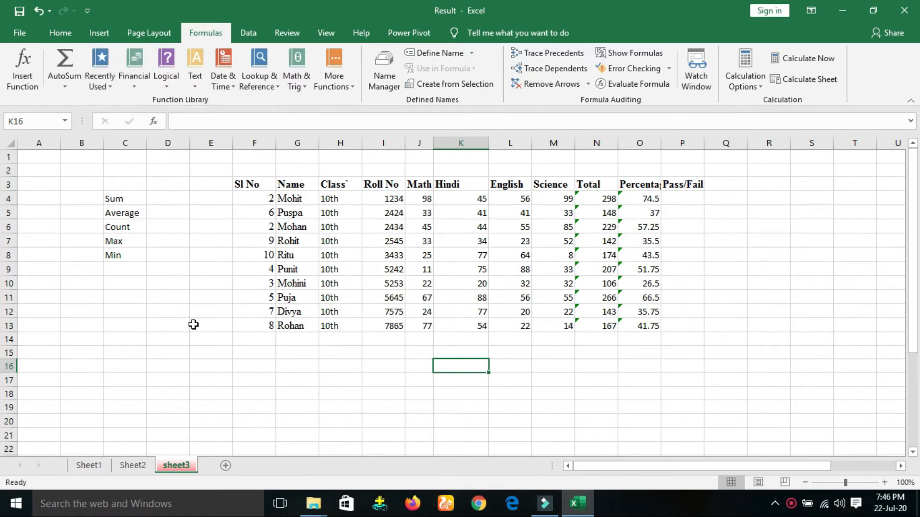
# Step: Switch to the Sheet2 worksheet containing the loan and EMI table
pyautogui.click(134, 467)
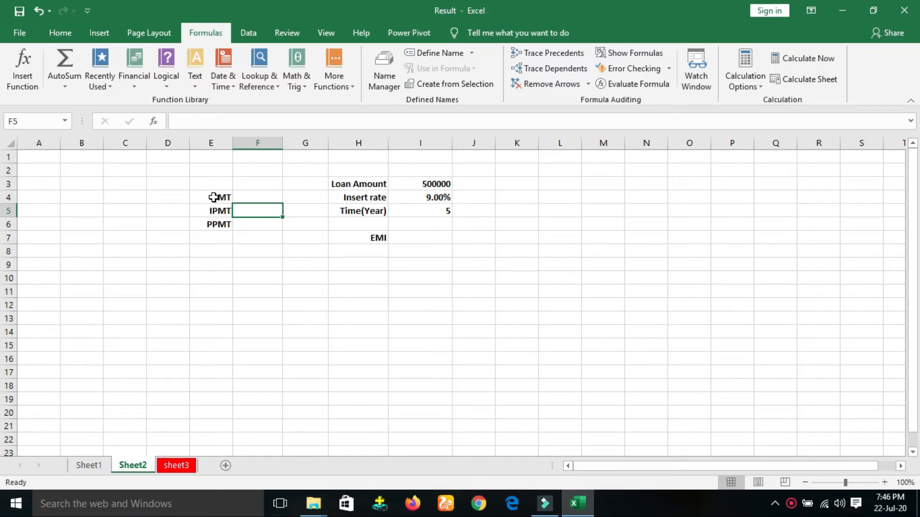
# Step: Look through the library's Financial functions to locate PMT, IPMT and PPMT
pyautogui.click(136, 79)
pyautogui.scroll(-5, 194, 272)
pyautogui.scroll(-7, 194, 271)
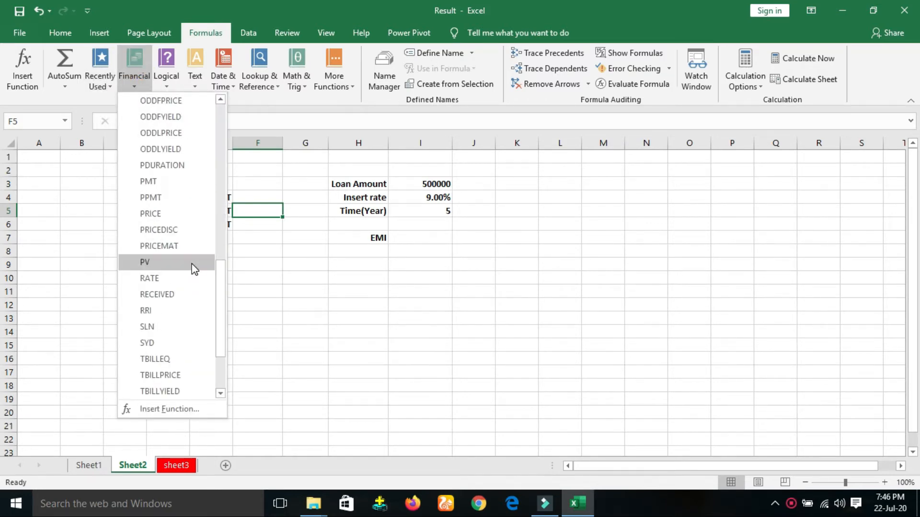
pyautogui.scroll(9, 194, 269)
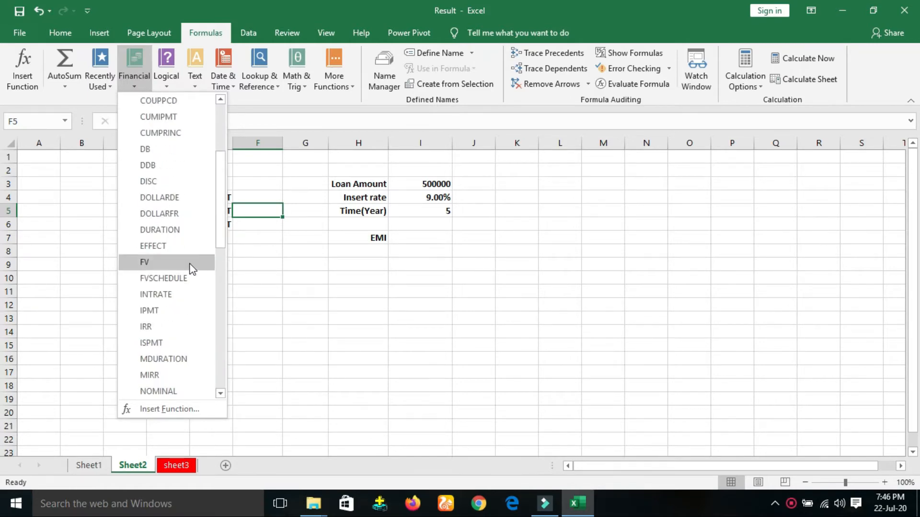
pyautogui.scroll(-2, 181, 245)
pyautogui.scroll(-2, 181, 245)
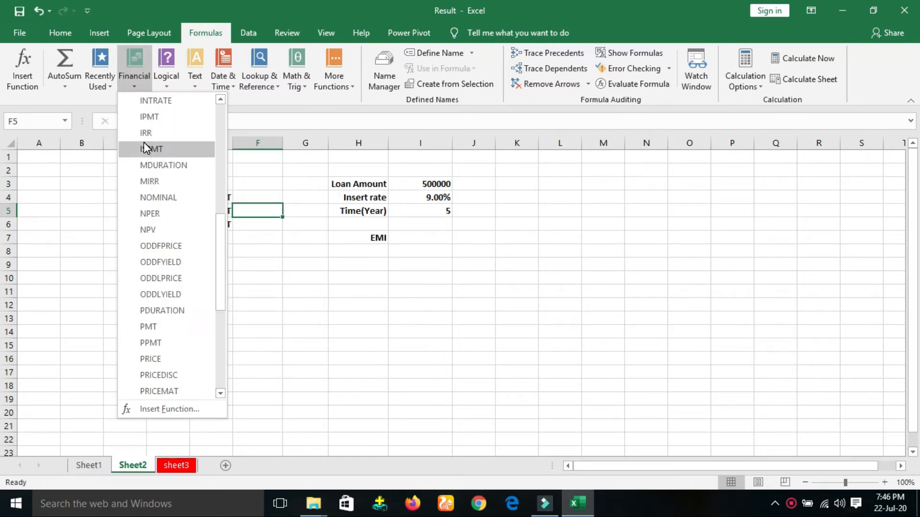
pyautogui.scroll(2, 145, 146)
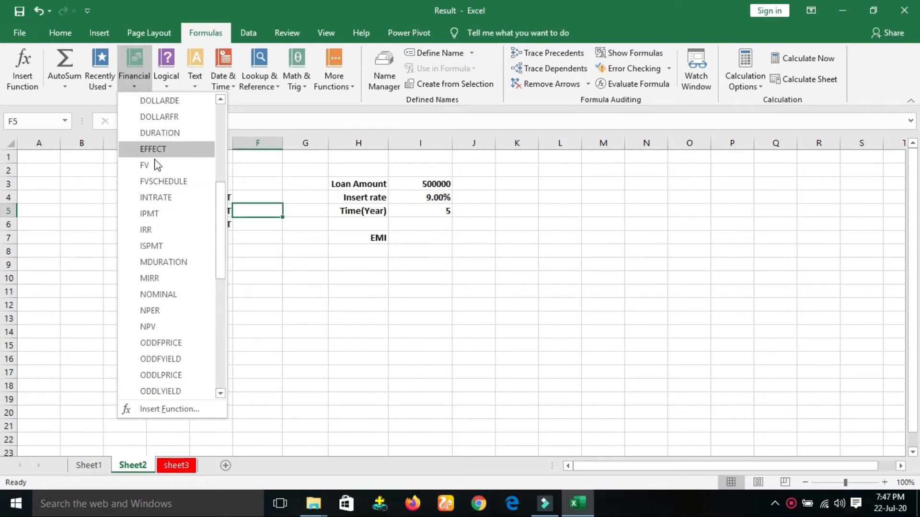
pyautogui.click(290, 306)
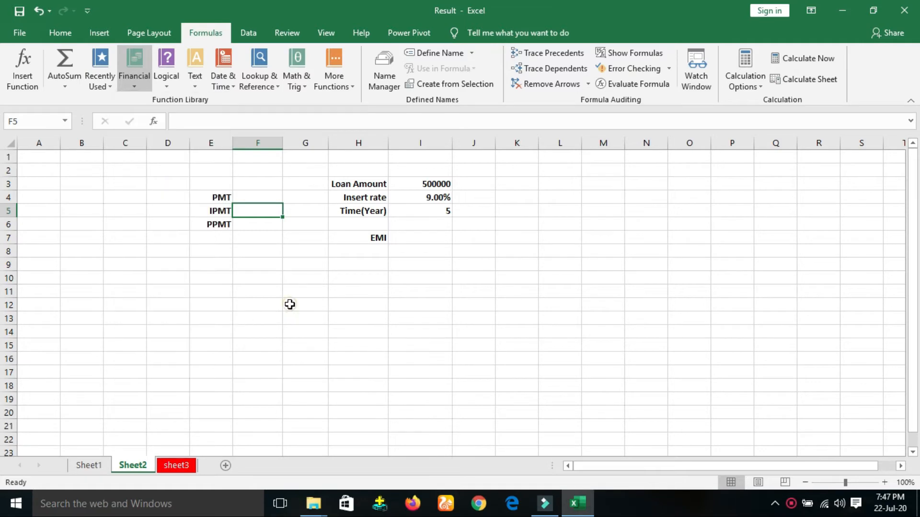
# Step: Set the loan amount in I3 to 1500000 and the interest rate in I4 to 12%
pyautogui.click(254, 198)
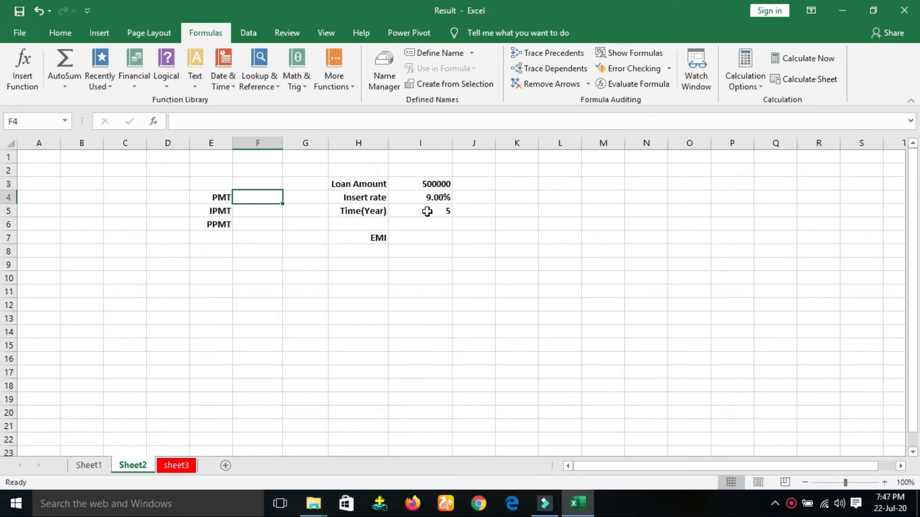
pyautogui.click(429, 183)
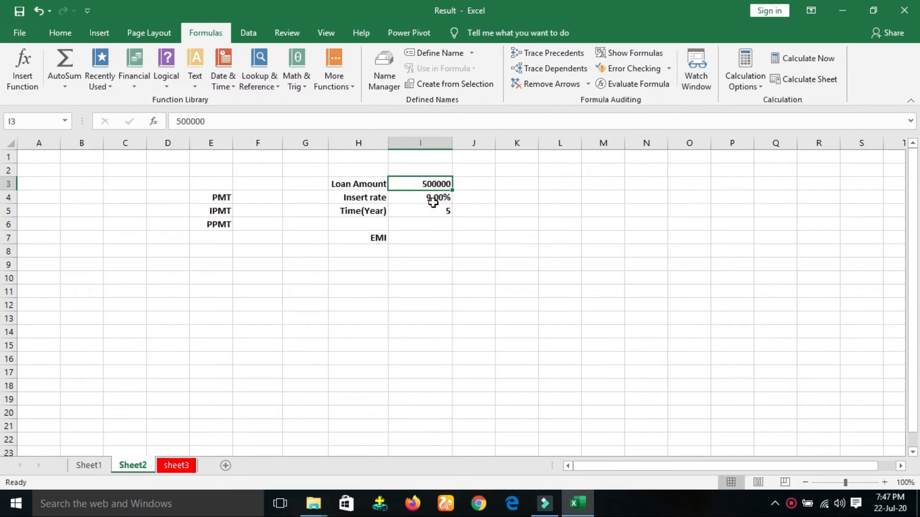
pyautogui.write('150000')
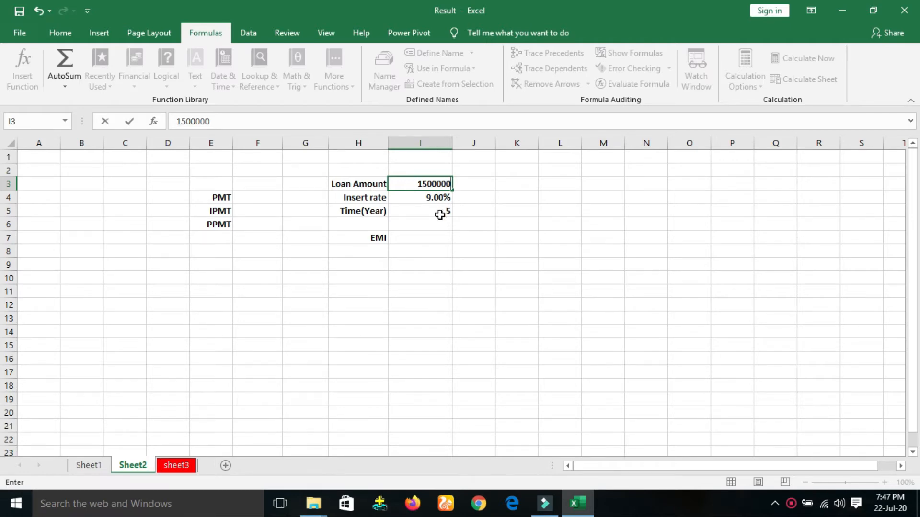
pyautogui.click(428, 196)
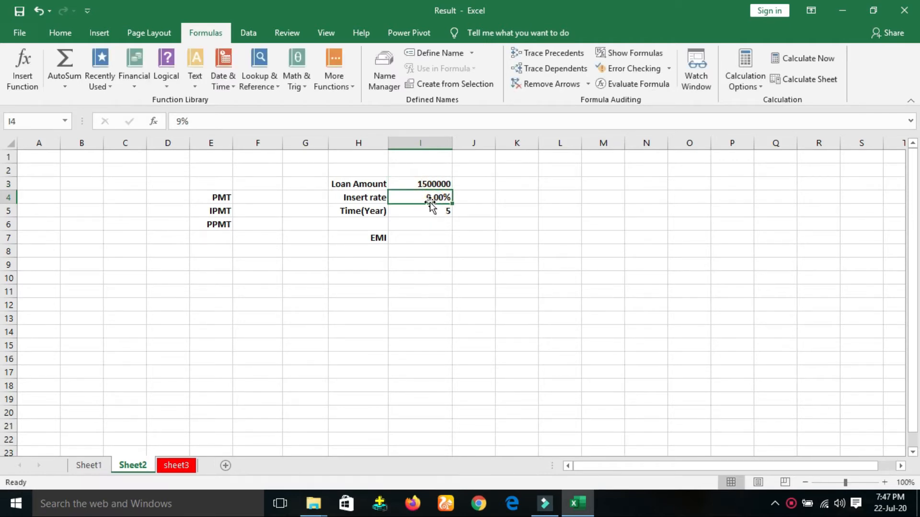
pyautogui.press('Right')
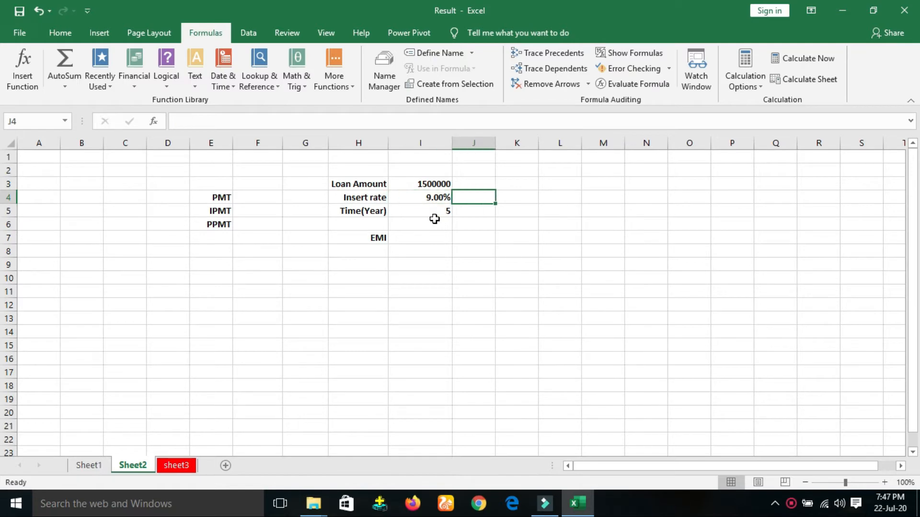
pyautogui.press('Left')
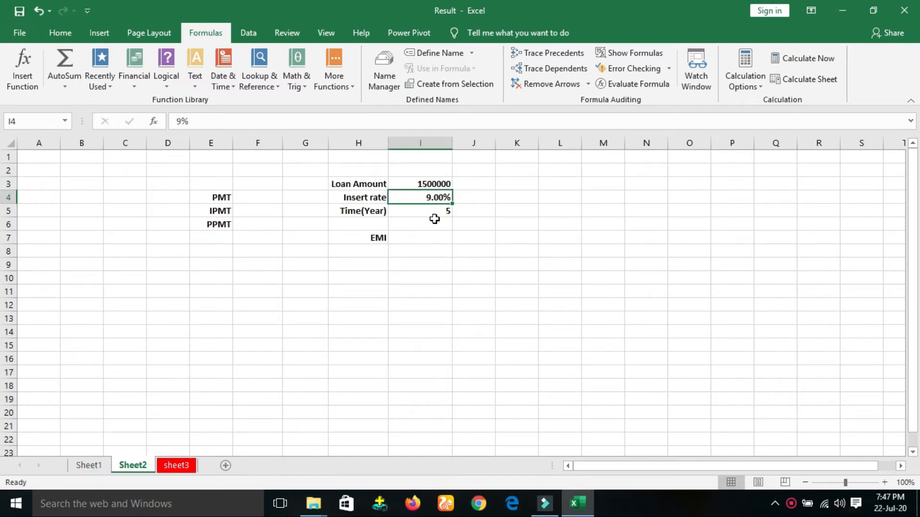
pyautogui.write('12')
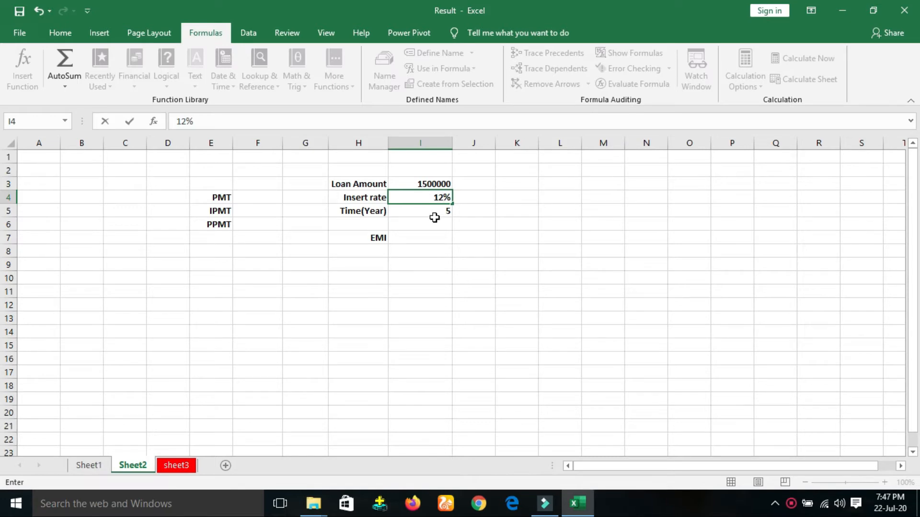
# Step: Calculate the monthly EMI in I7 with the formula =PMT(I4/12,I5*12,I3)
pyautogui.click(433, 216)
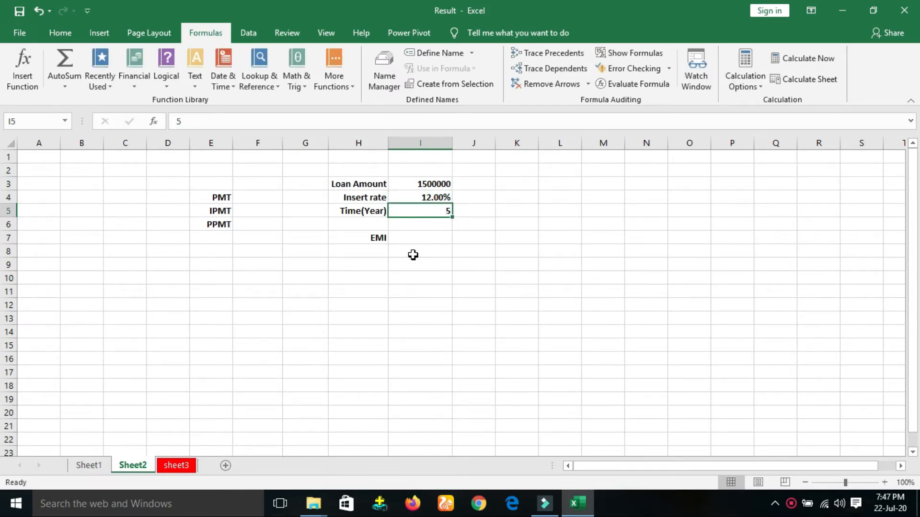
pyautogui.click(411, 237)
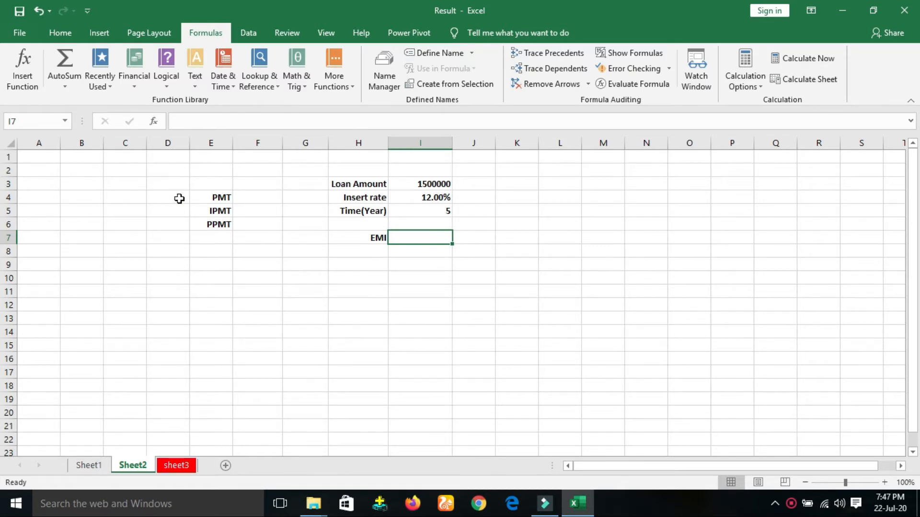
pyautogui.click(221, 197)
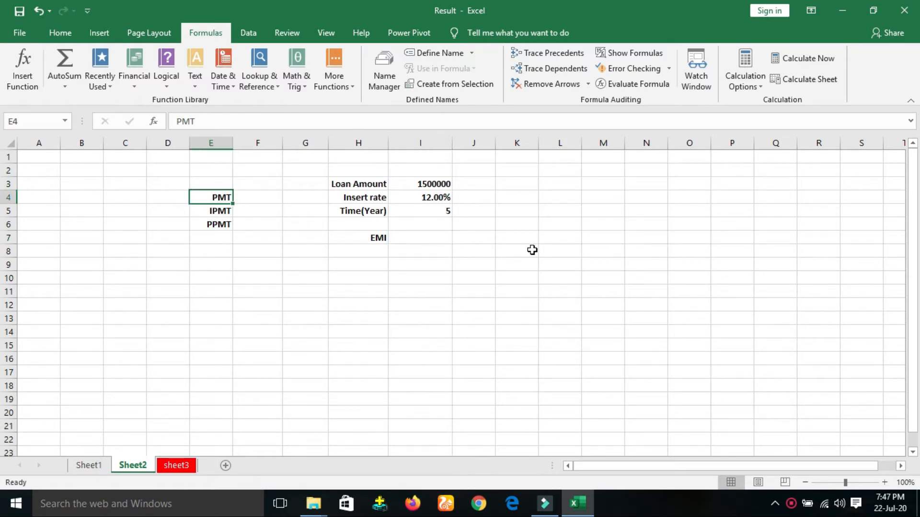
pyautogui.click(422, 238)
pyautogui.write('=')
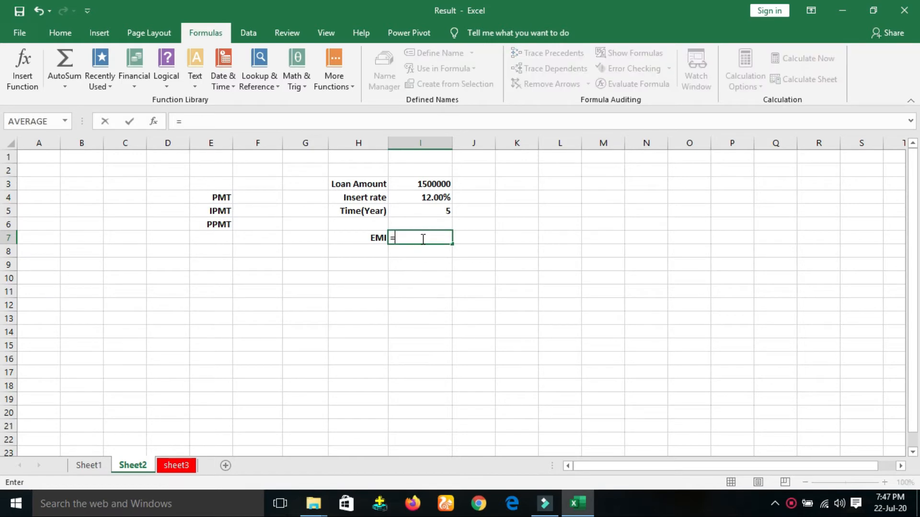
pyautogui.write('pm')
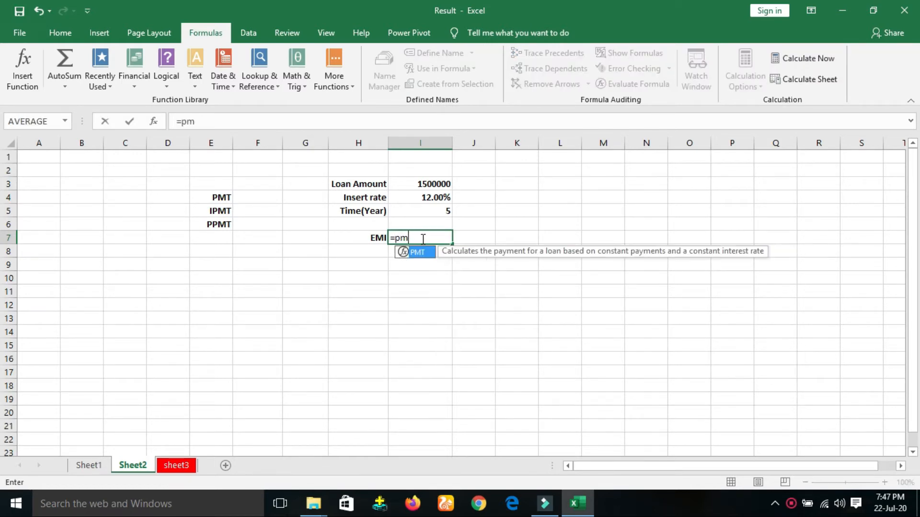
pyautogui.write('t(')
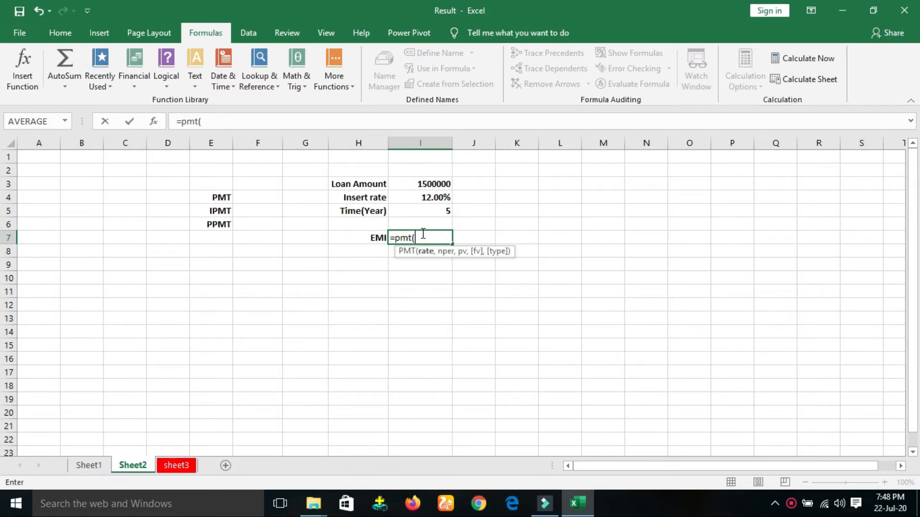
pyautogui.click(433, 197)
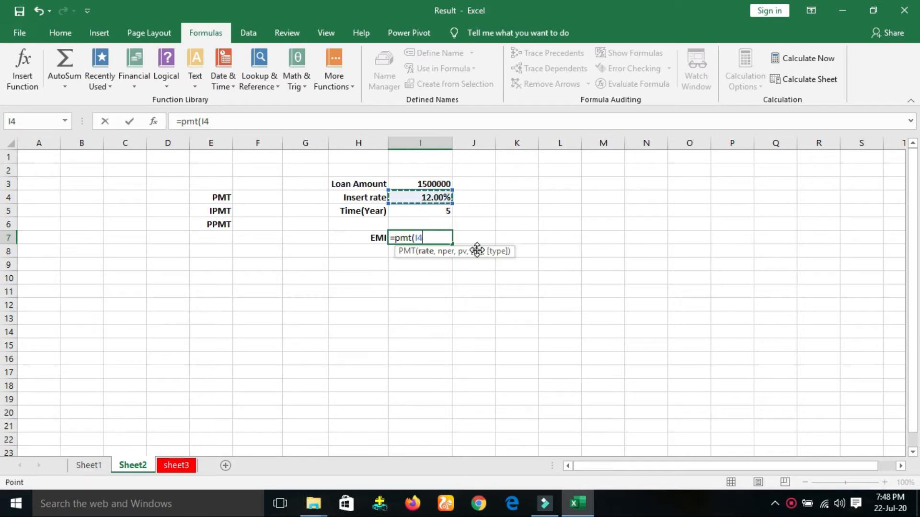
pyautogui.write('/12')
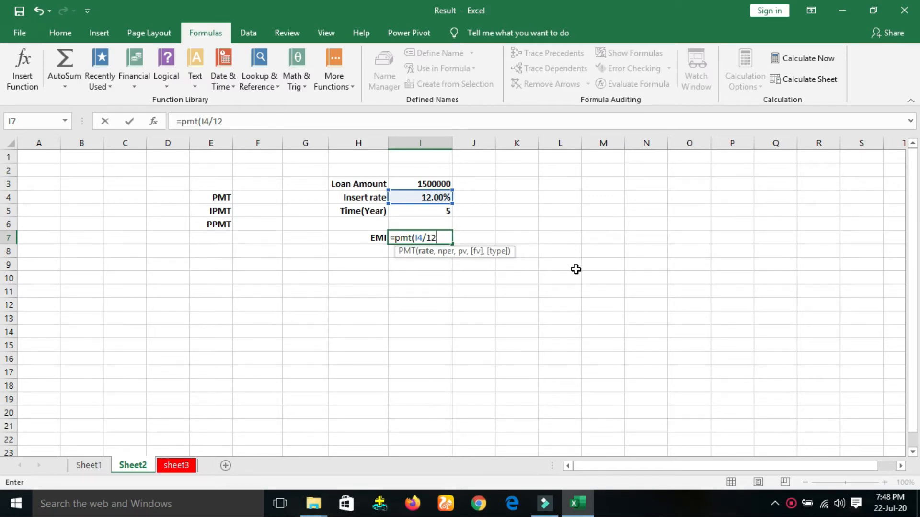
pyautogui.write(',')
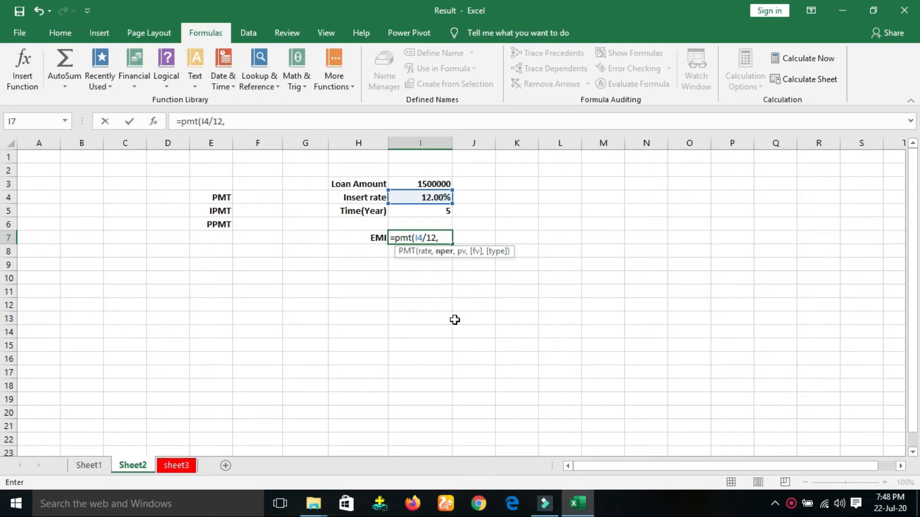
pyautogui.click(444, 211)
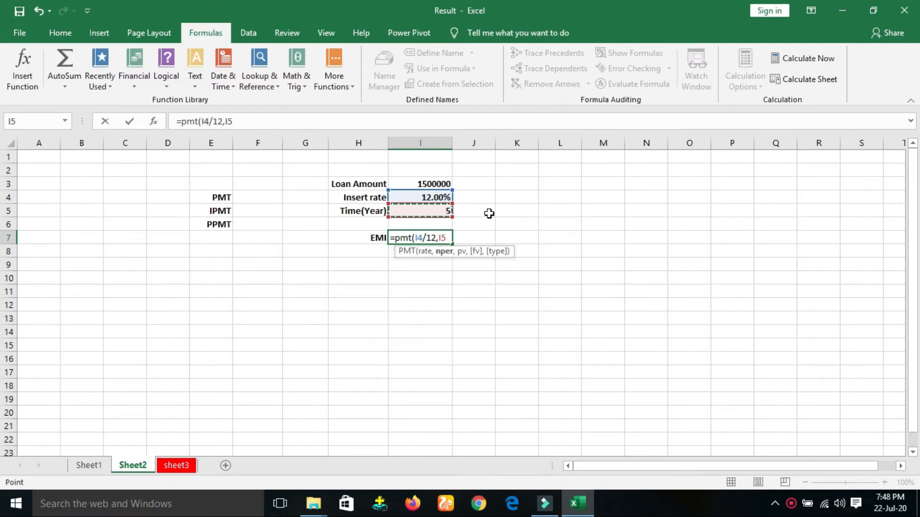
pyautogui.write('*12')
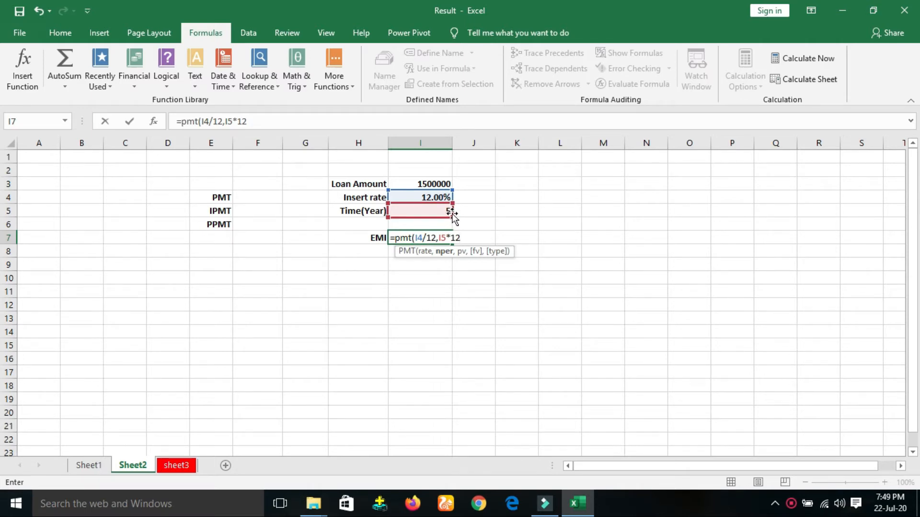
pyautogui.write(',')
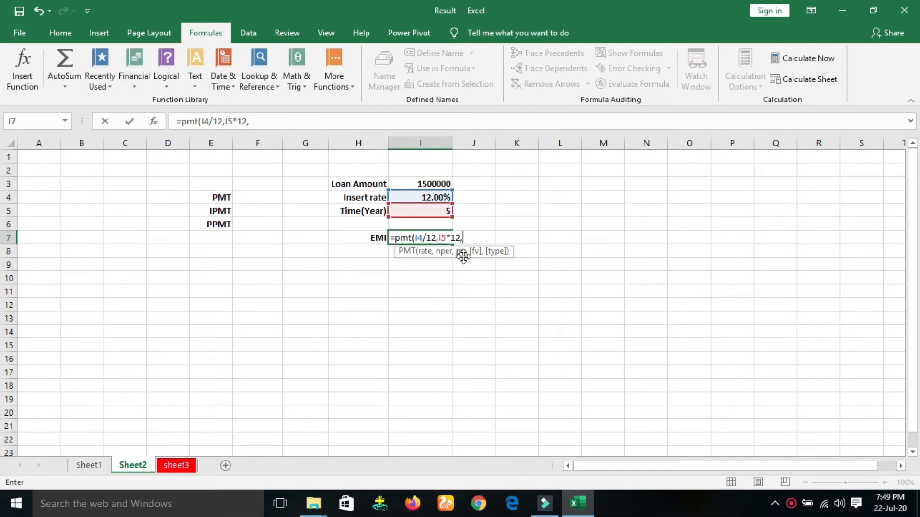
pyautogui.click(431, 184)
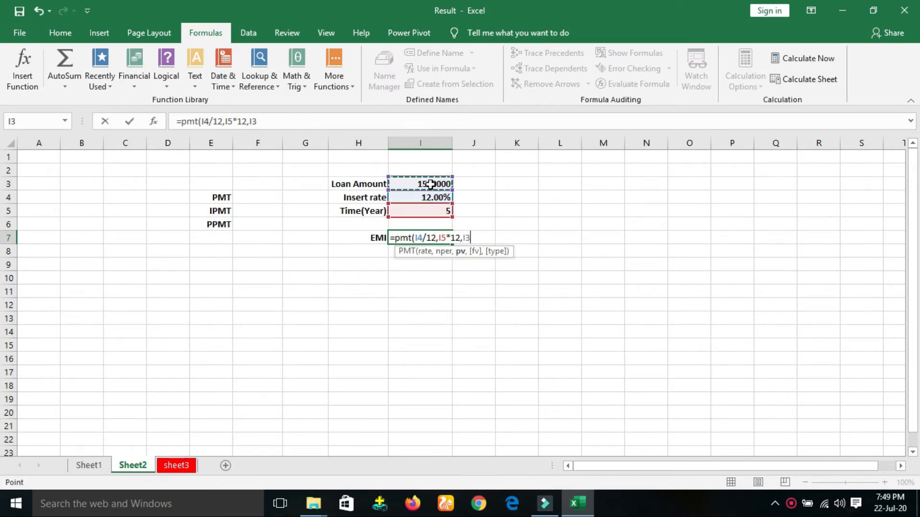
pyautogui.write(')')
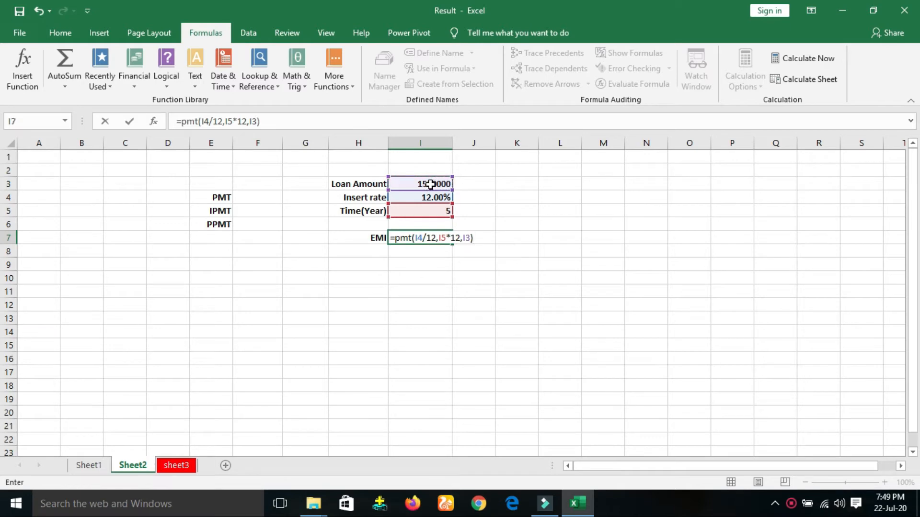
pyautogui.press('Return')
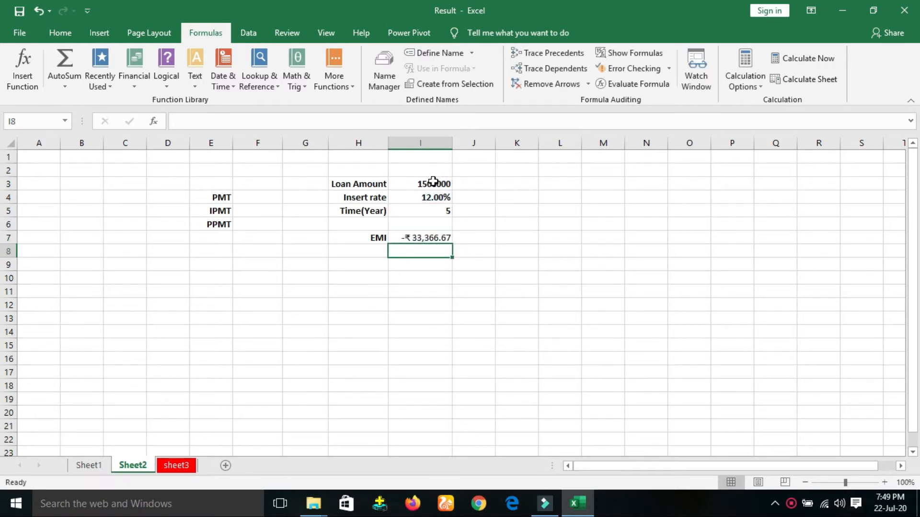
pyautogui.click(421, 236)
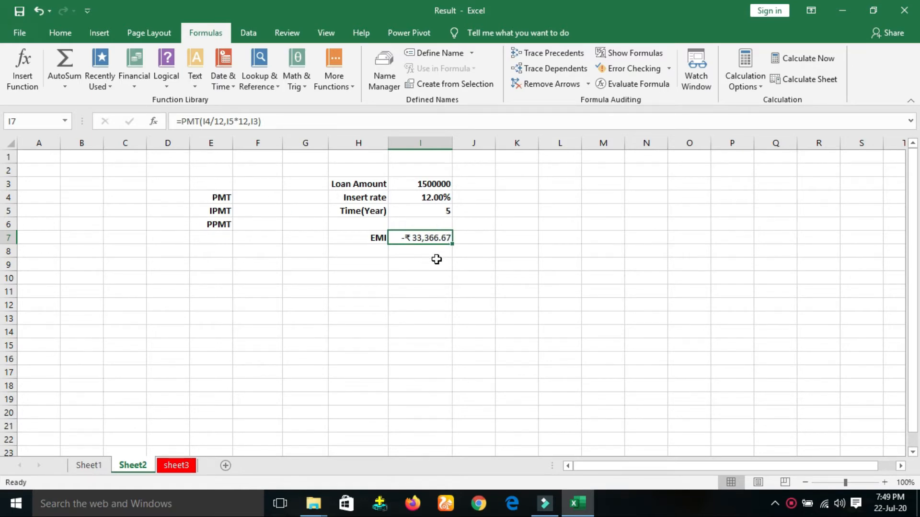
# Step: Calculate the first month's interest payment in F5 with the formula =IPMT(I4/12,1,I5*12,I3)
pyautogui.click(214, 212)
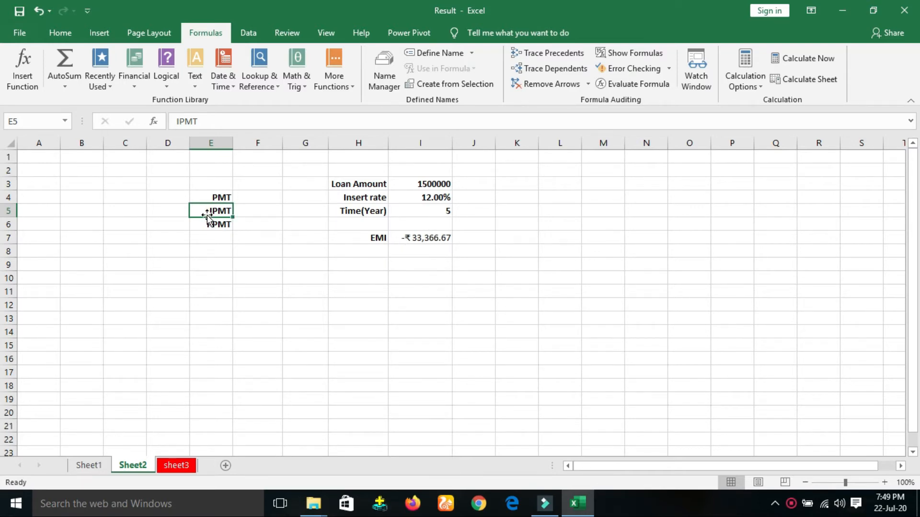
pyautogui.click(242, 210)
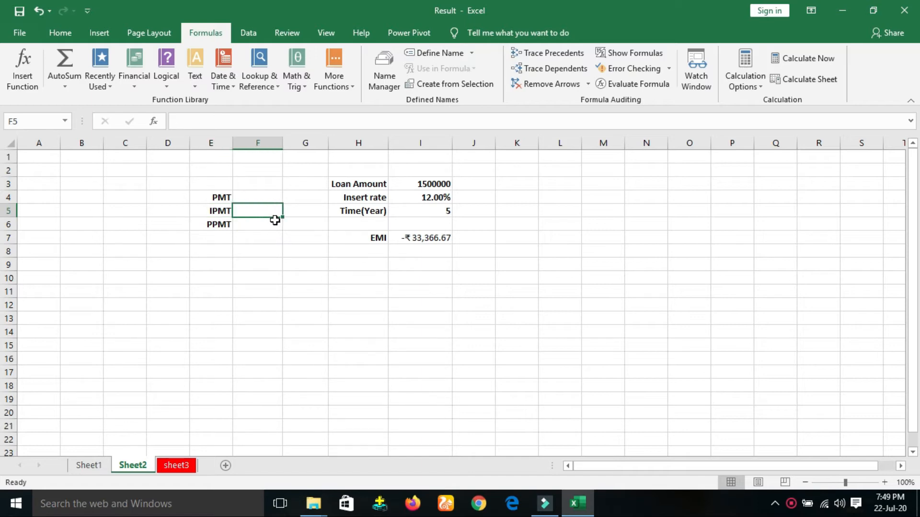
pyautogui.click(254, 226)
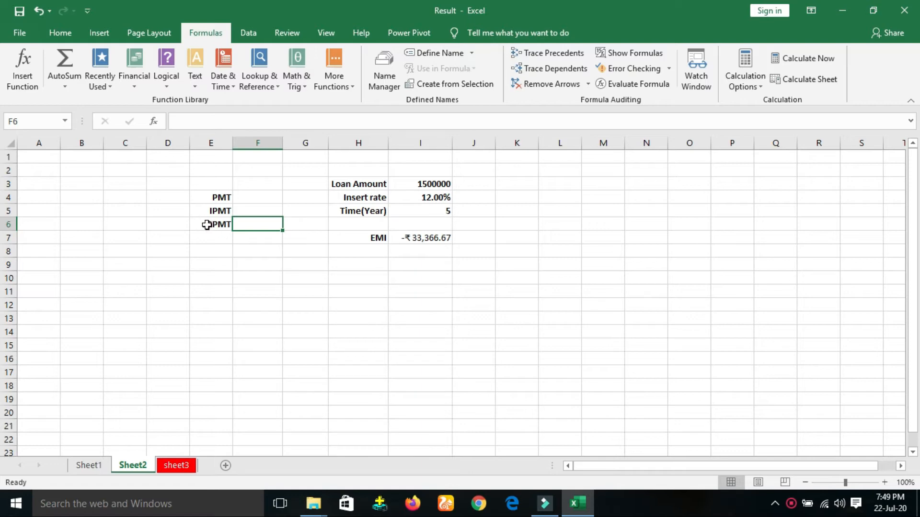
pyautogui.click(246, 210)
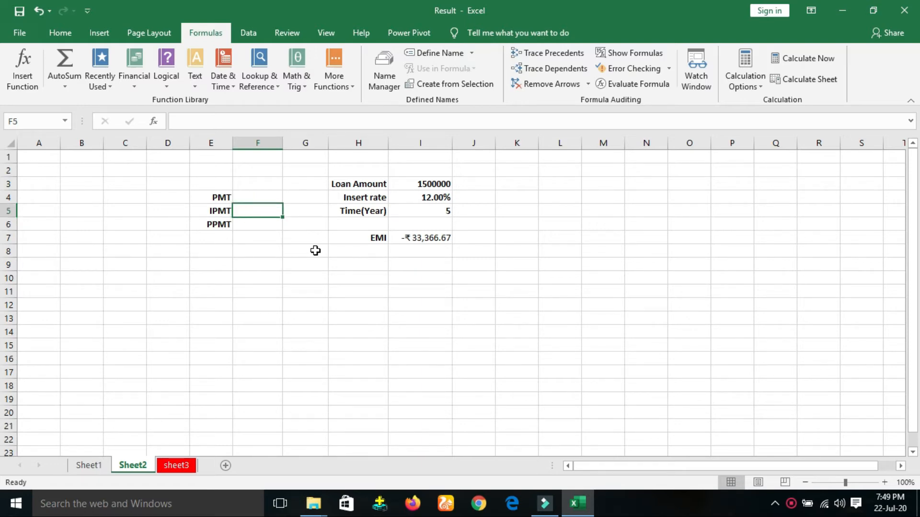
pyautogui.write('=ipmt')
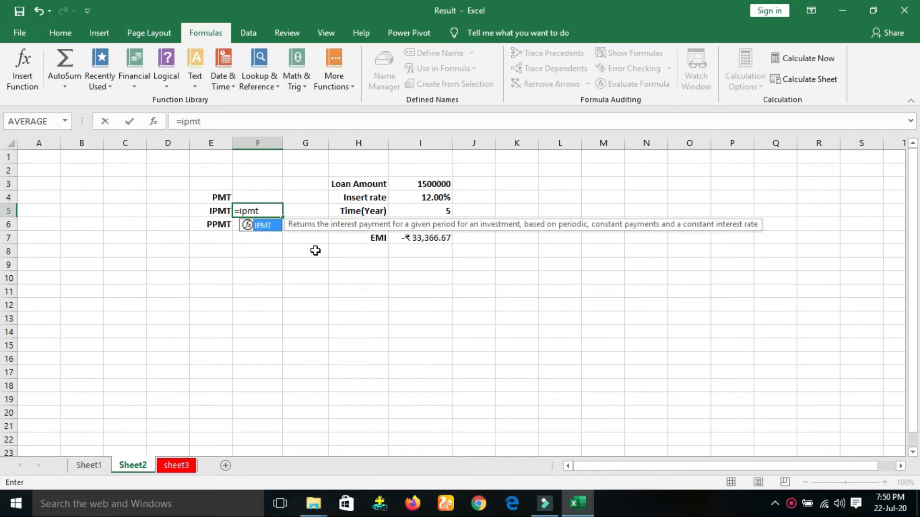
pyautogui.write('(')
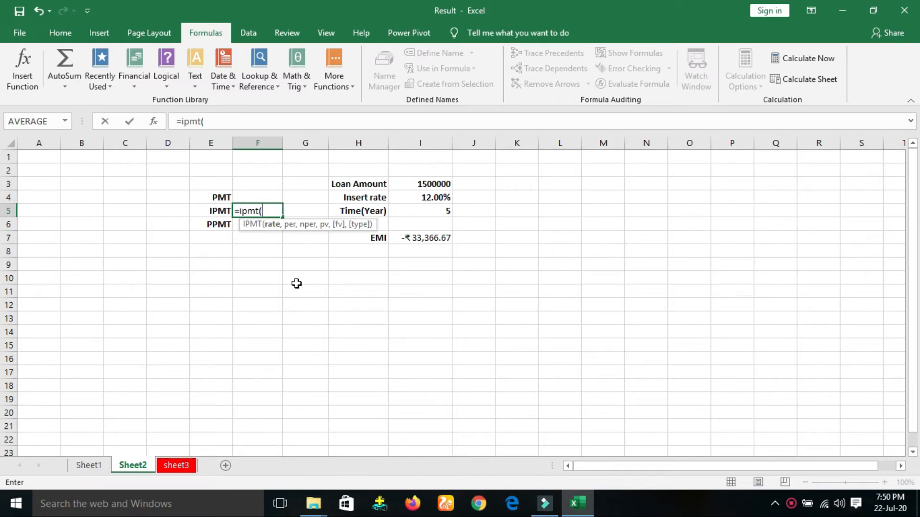
pyautogui.click(432, 202)
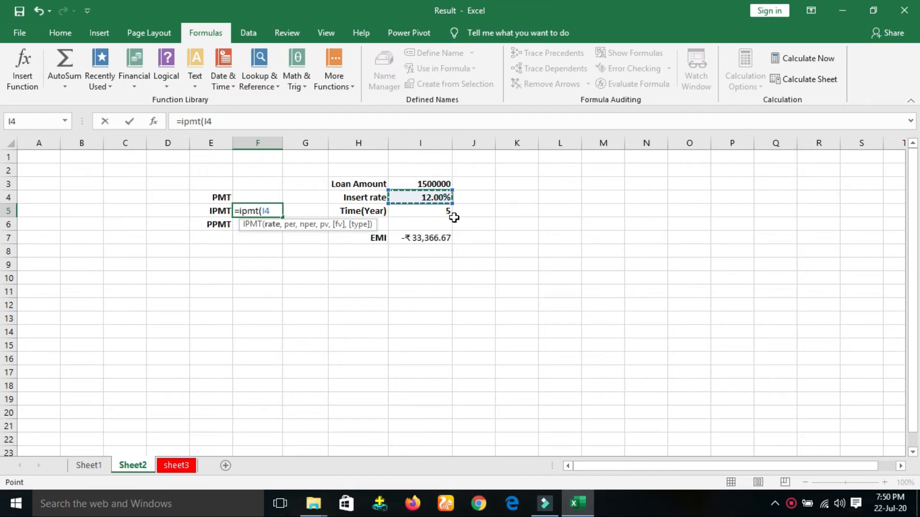
pyautogui.write('/12')
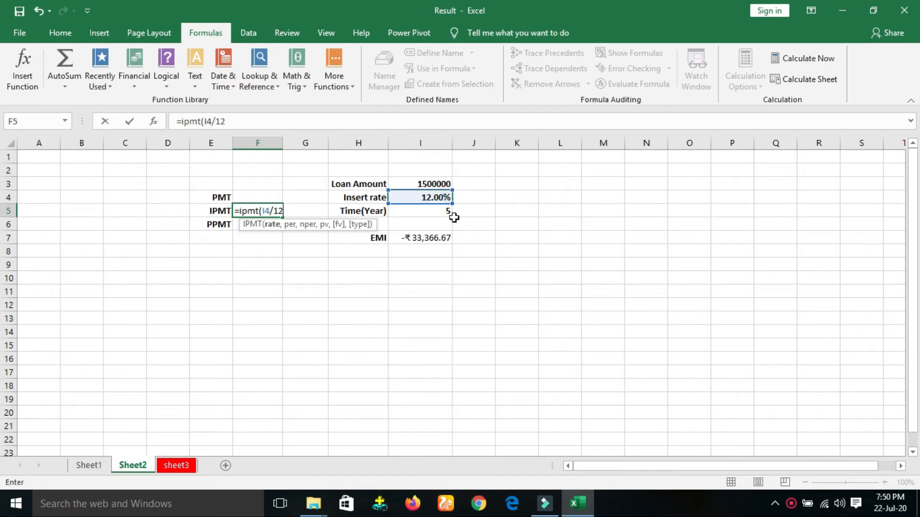
pyautogui.write(',1')
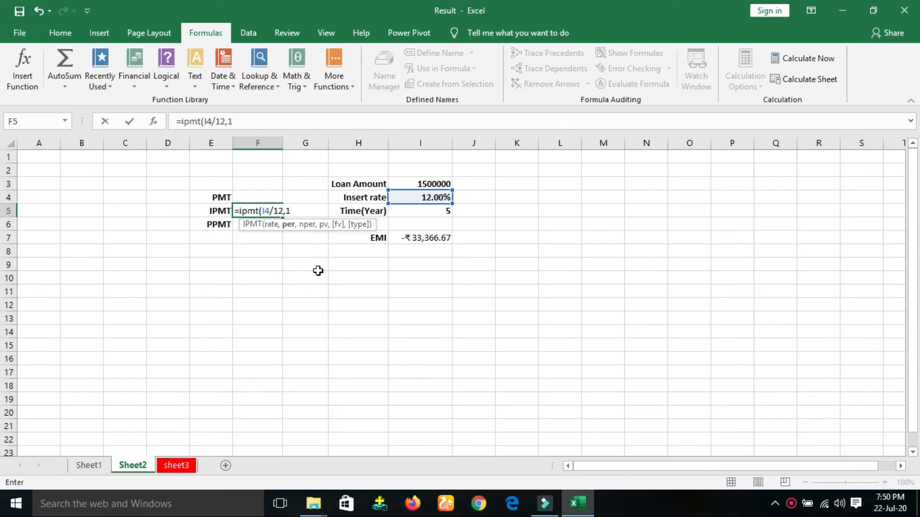
pyautogui.write(',')
pyautogui.click(413, 214)
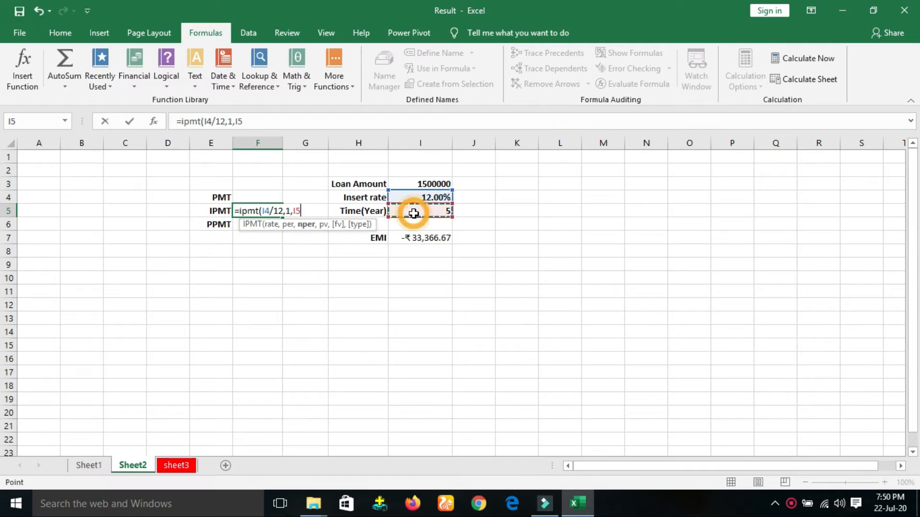
pyautogui.write('*')
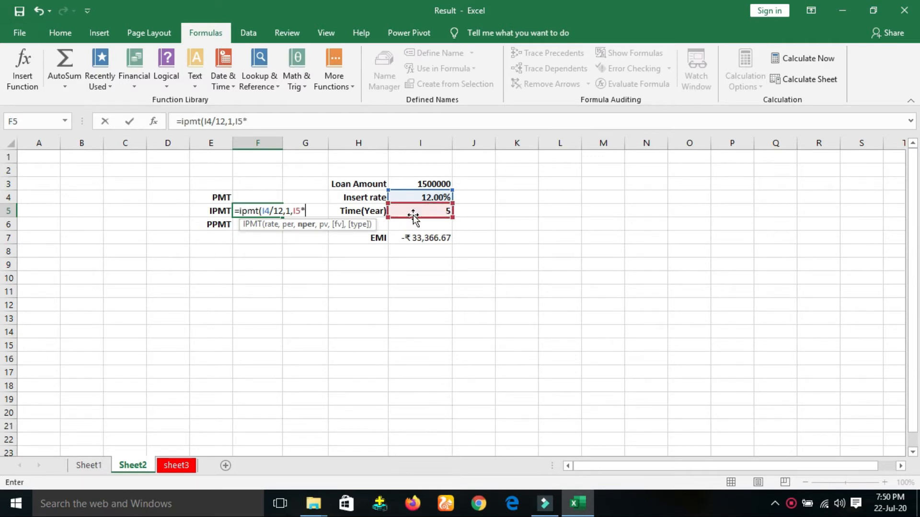
pyautogui.write('12,')
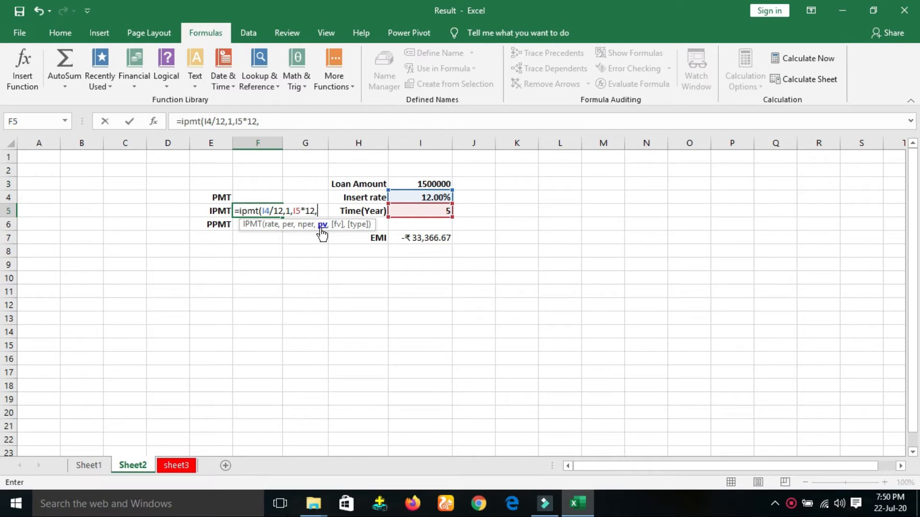
pyautogui.click(428, 184)
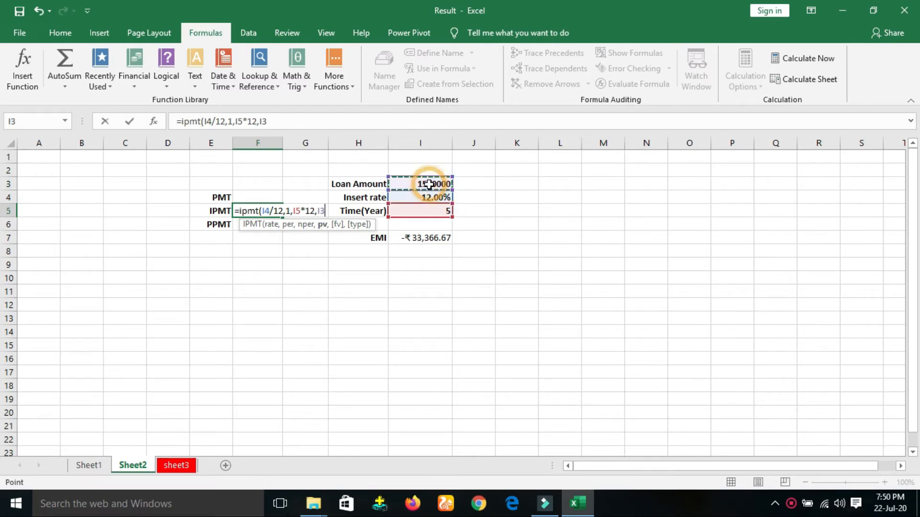
pyautogui.write(')')
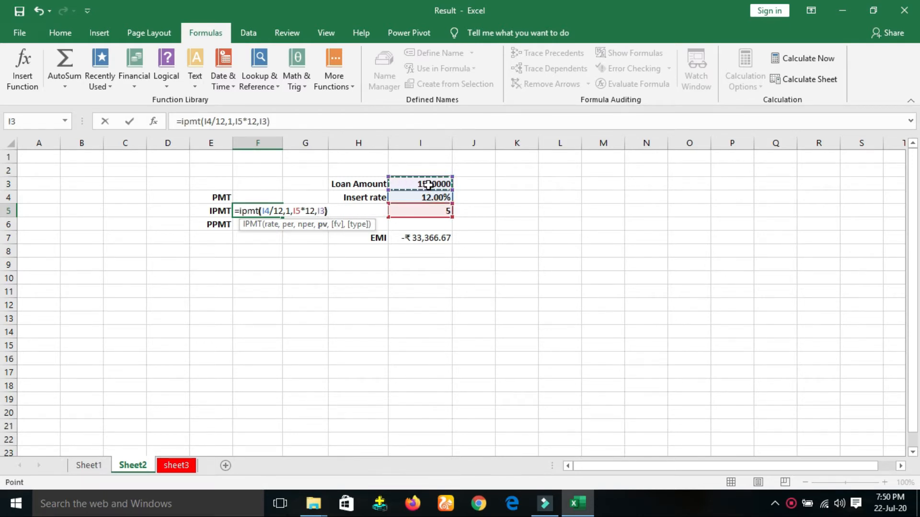
pyautogui.press('Return')
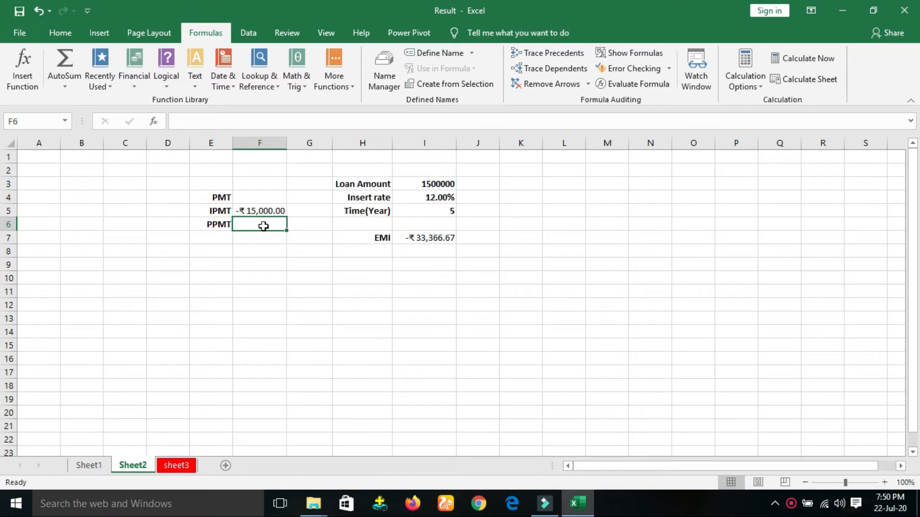
# Step: Calculate the first month's principal payment in F6 with the formula =PPMT(I4/12,1,I5*12,I3)
pyautogui.write('=ppmt')
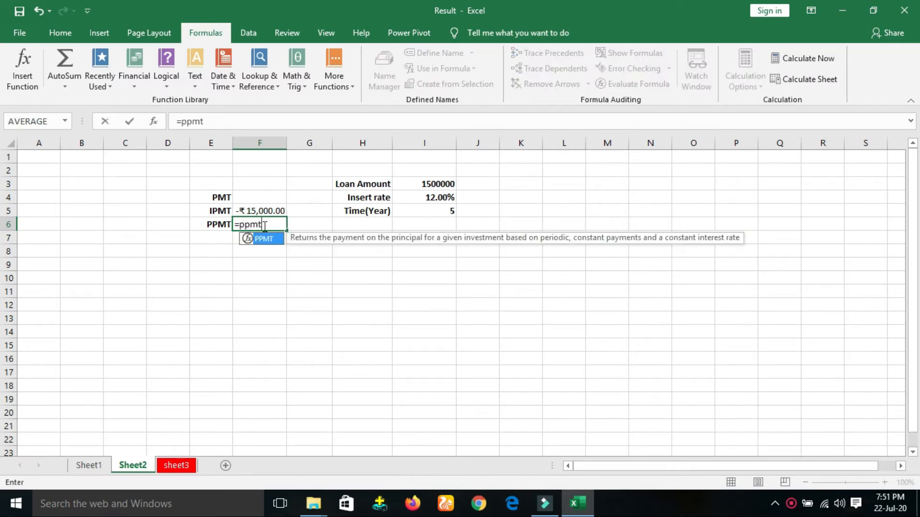
pyautogui.write('(')
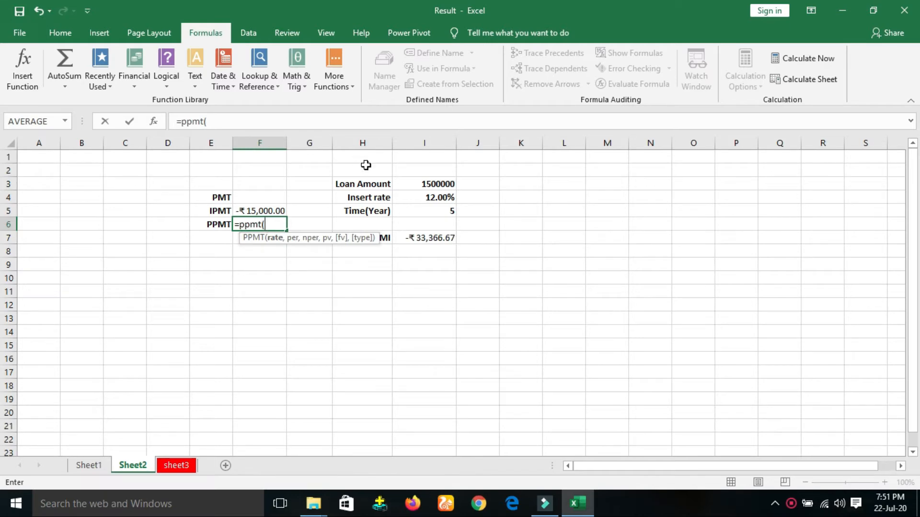
pyautogui.click(410, 197)
pyautogui.write('/')
pyautogui.press('Up')
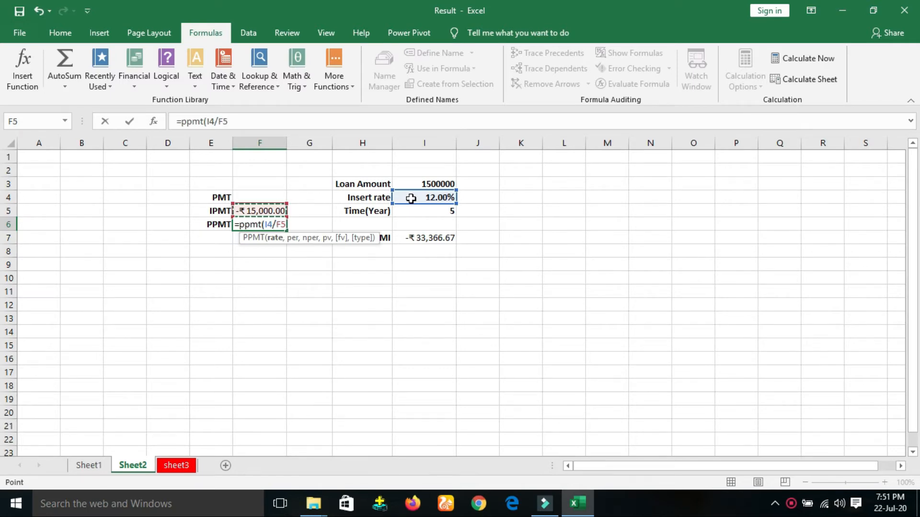
pyautogui.press('BackSpace')
pyautogui.press('BackSpace')
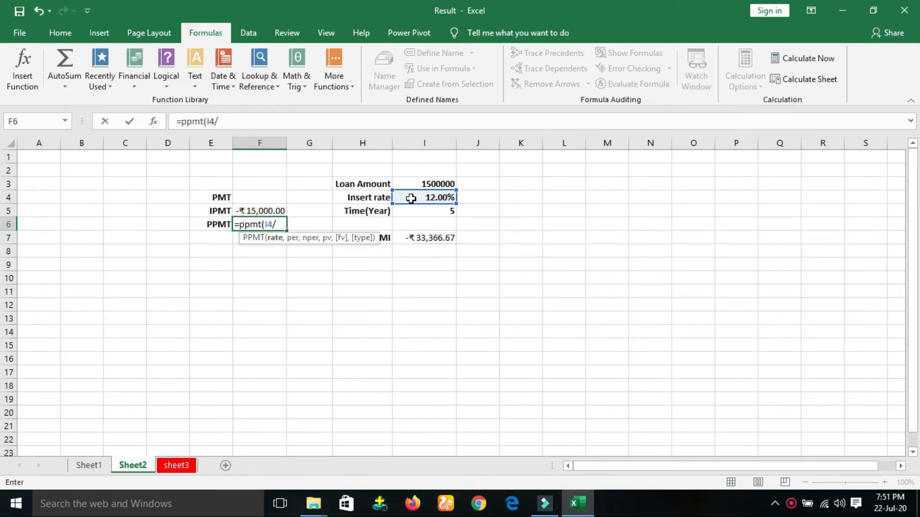
pyautogui.write('12,')
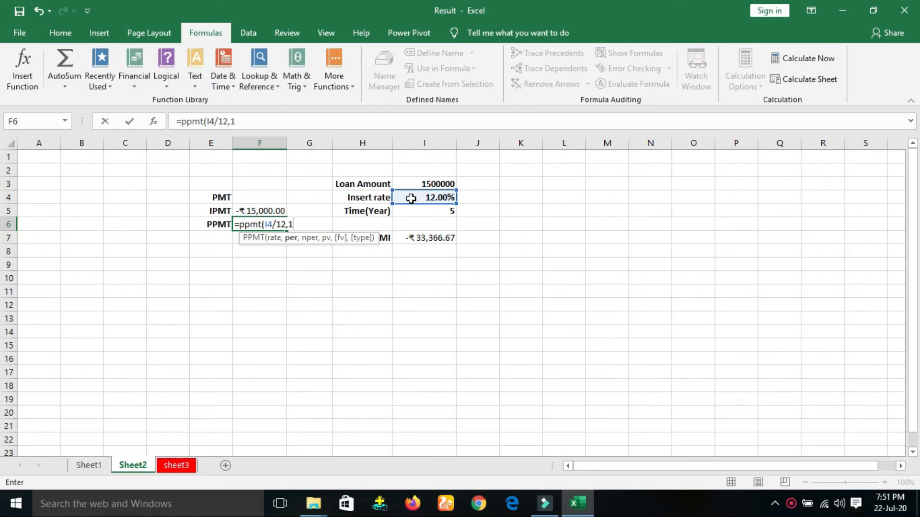
pyautogui.write('1,')
pyautogui.click(407, 212)
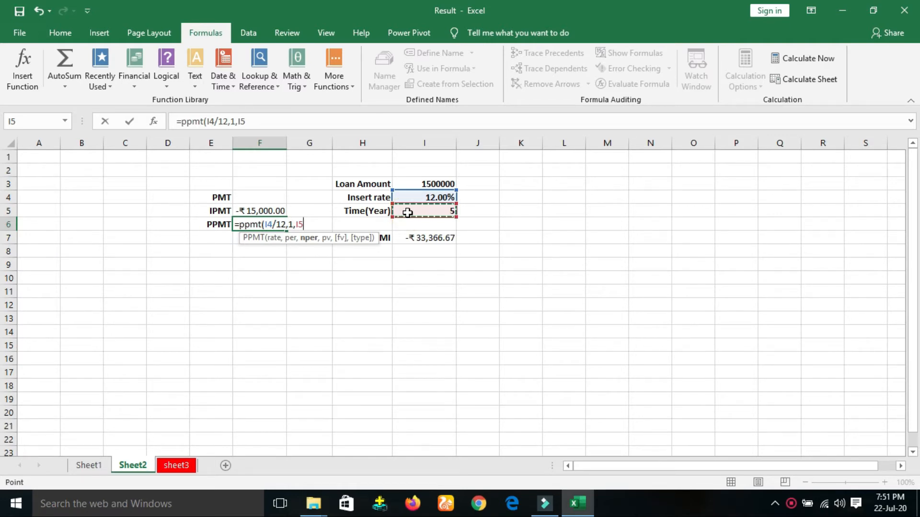
pyautogui.write('*12')
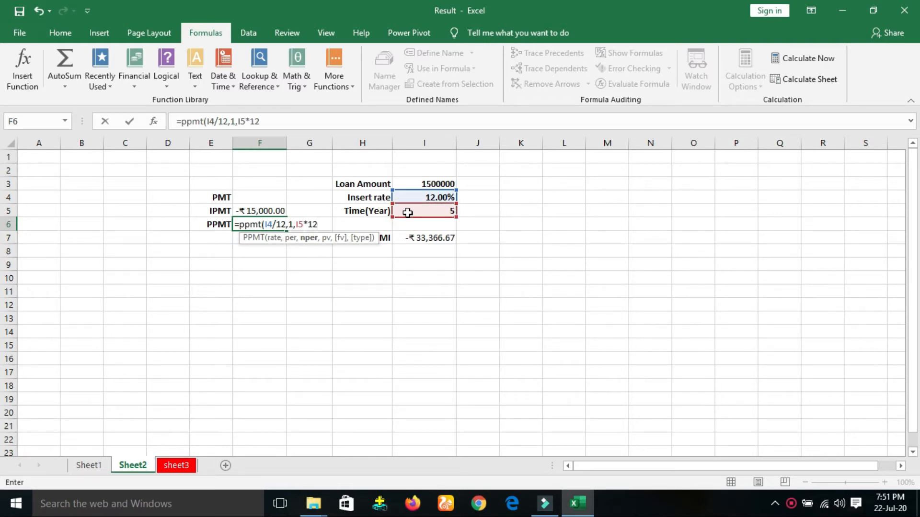
pyautogui.write(',')
pyautogui.click(417, 184)
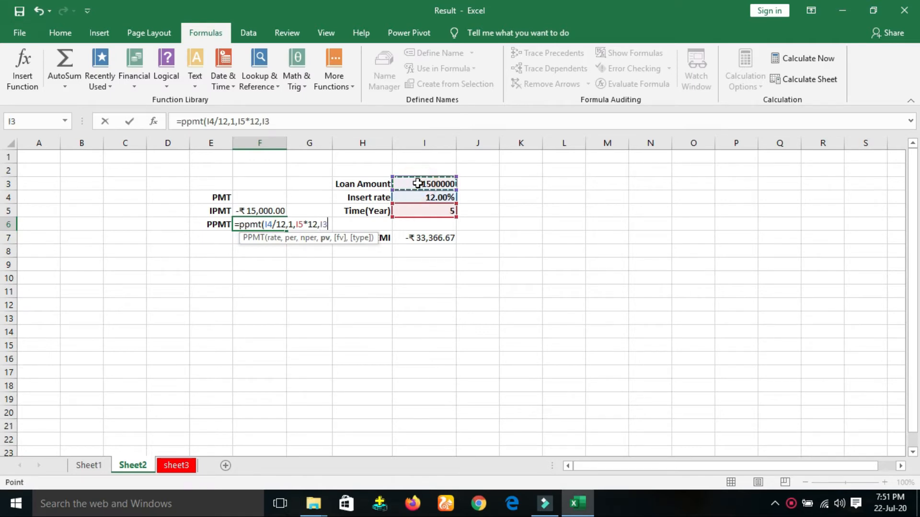
pyautogui.write(')')
pyautogui.press('Return')
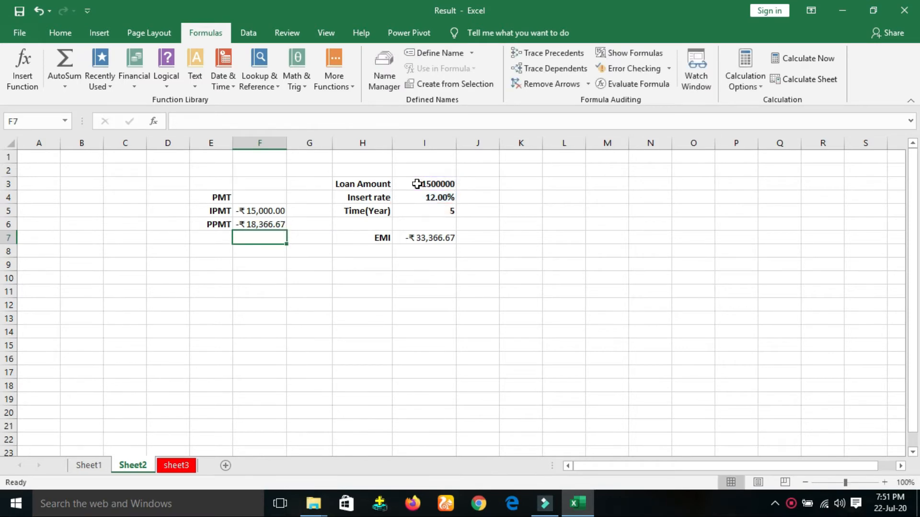
# Step: Total the IPMT and PPMT results in F7 with AutoSum to check them against the EMI, and clear that total
pyautogui.click(265, 223)
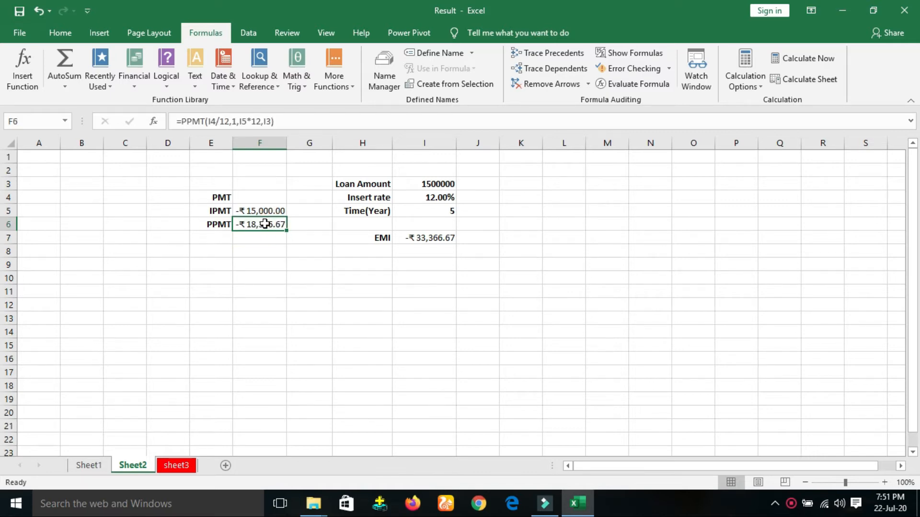
pyautogui.click(267, 211)
pyautogui.moveTo(266, 210); pyautogui.dragTo(266, 225)
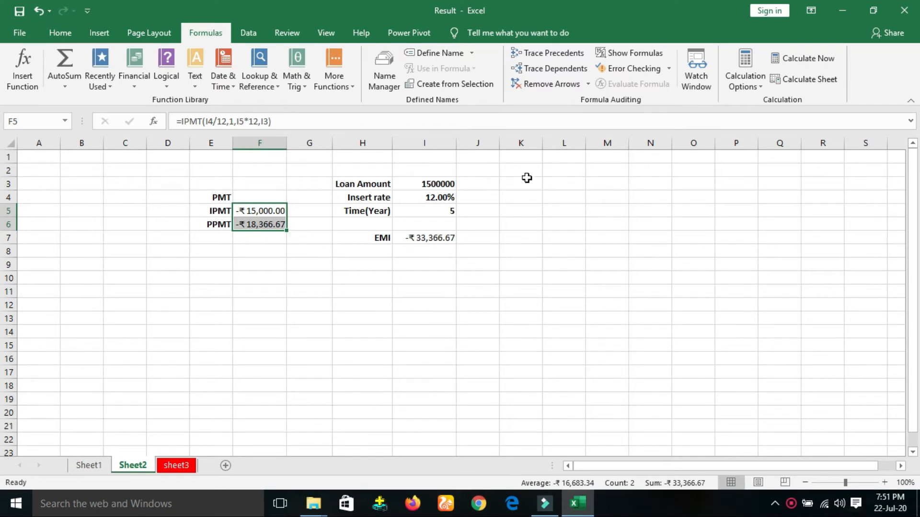
pyautogui.click(65, 87)
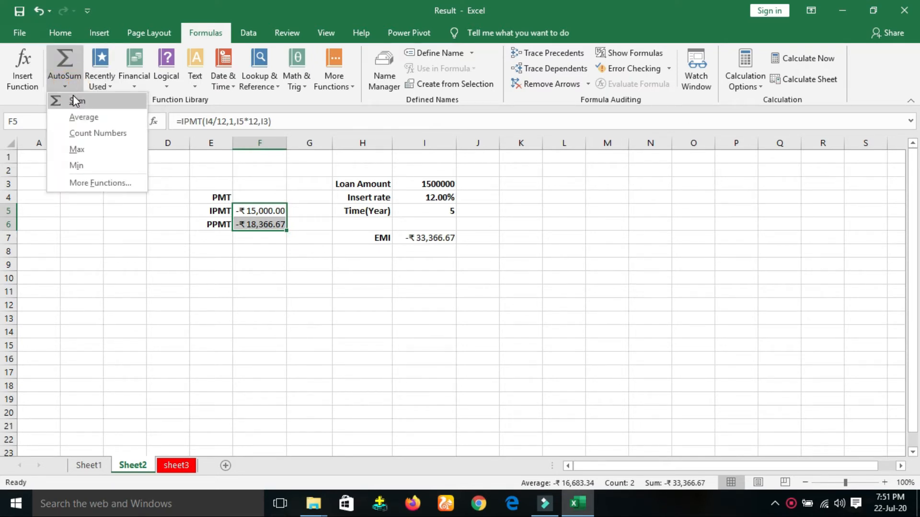
pyautogui.click(77, 102)
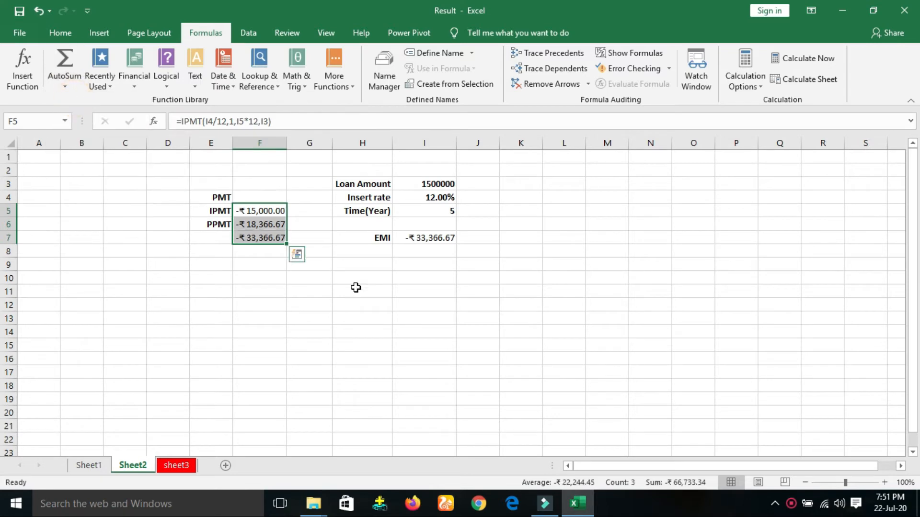
pyautogui.click(281, 290)
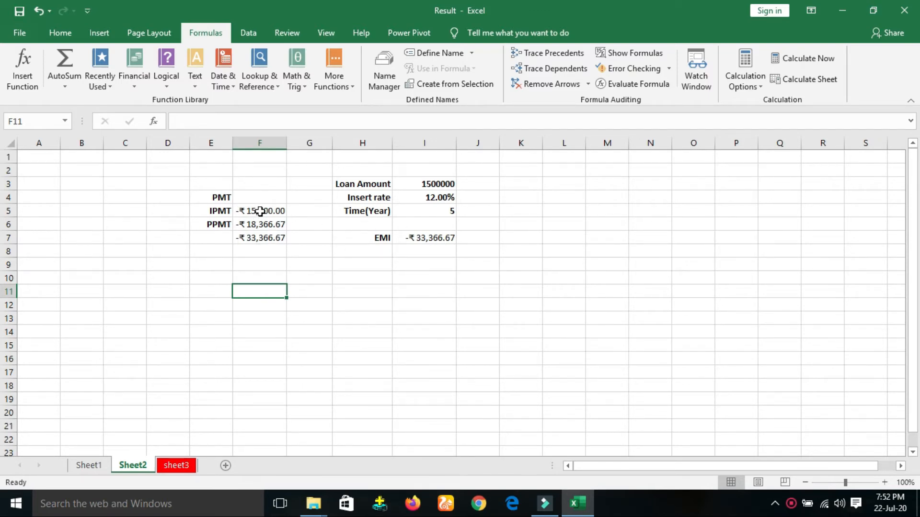
pyautogui.click(268, 239)
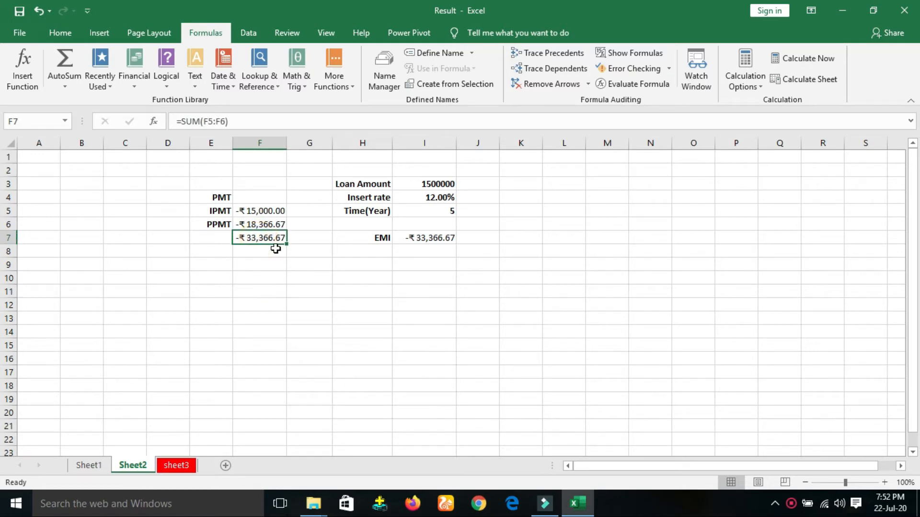
pyautogui.press('Delete')
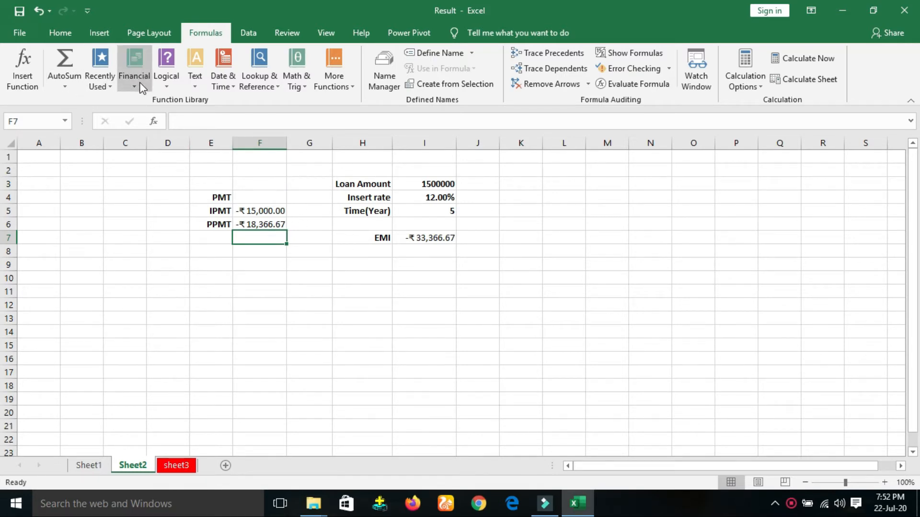
# Step: On sheet3, grade the first student in P4 with the logical formula =IF(O4>=40,"Pass","Fail")
pyautogui.click(169, 88)
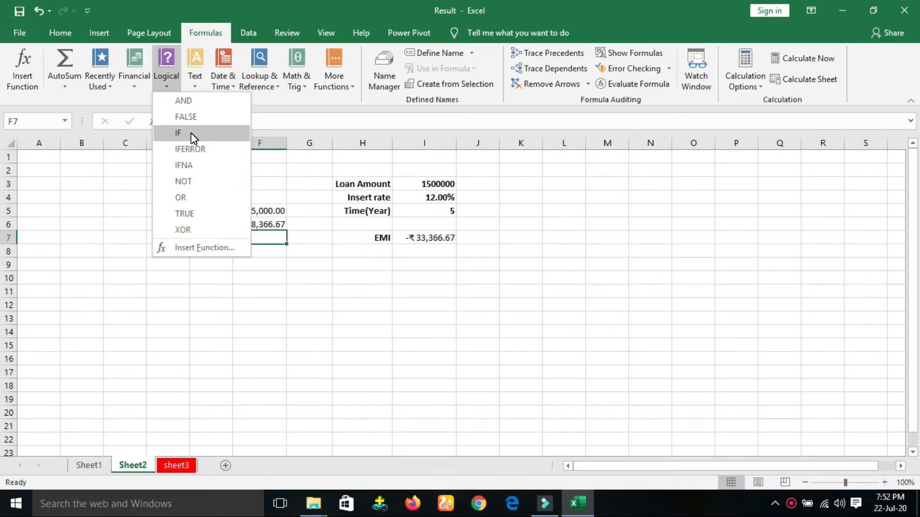
pyautogui.click(175, 467)
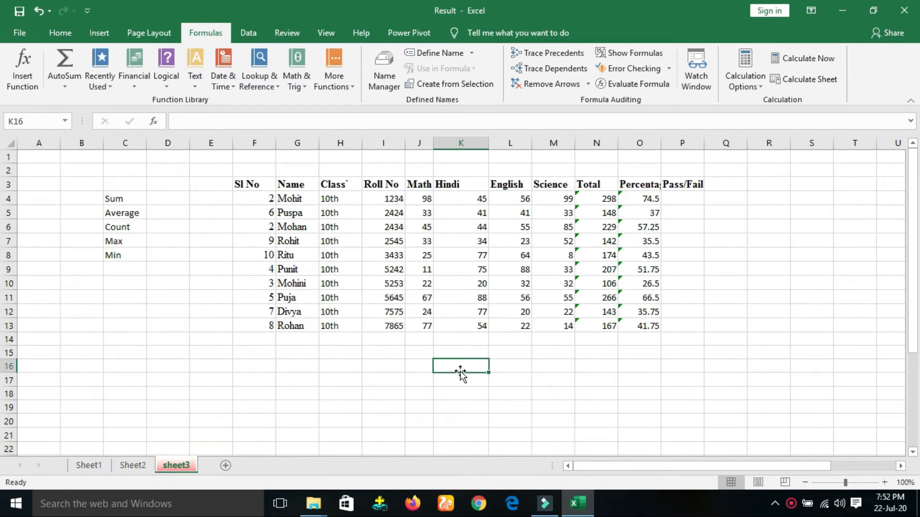
pyautogui.click(683, 199)
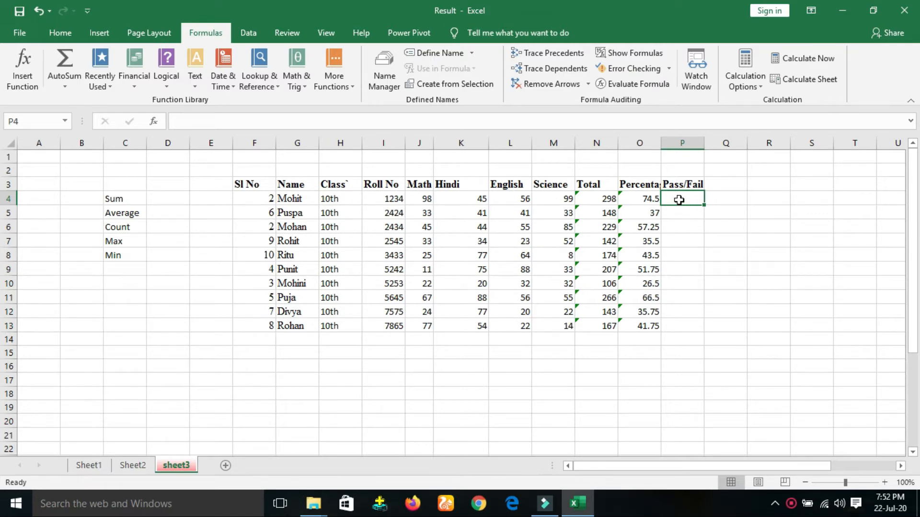
pyautogui.write('=if')
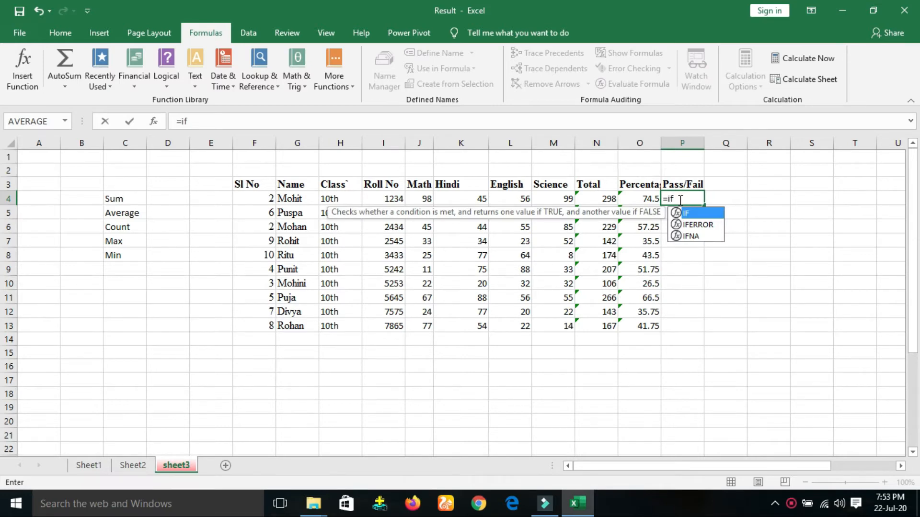
pyautogui.write('(')
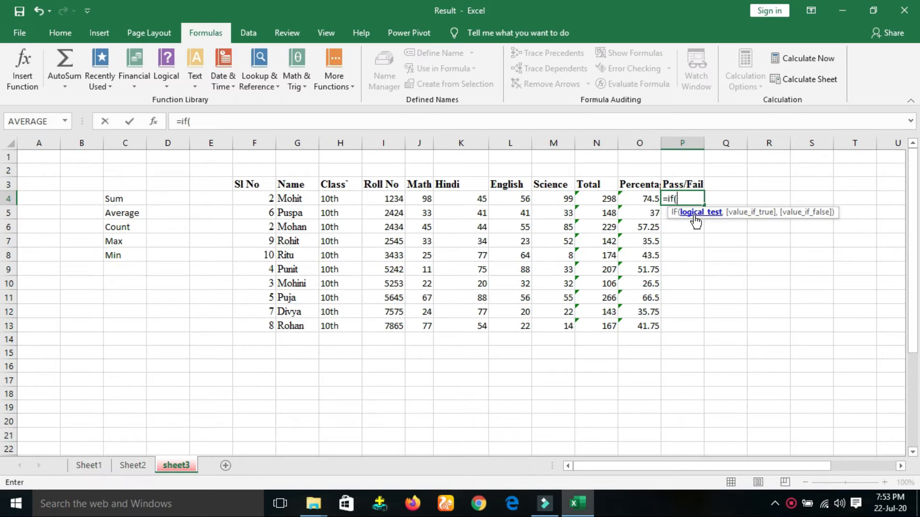
pyautogui.click(636, 199)
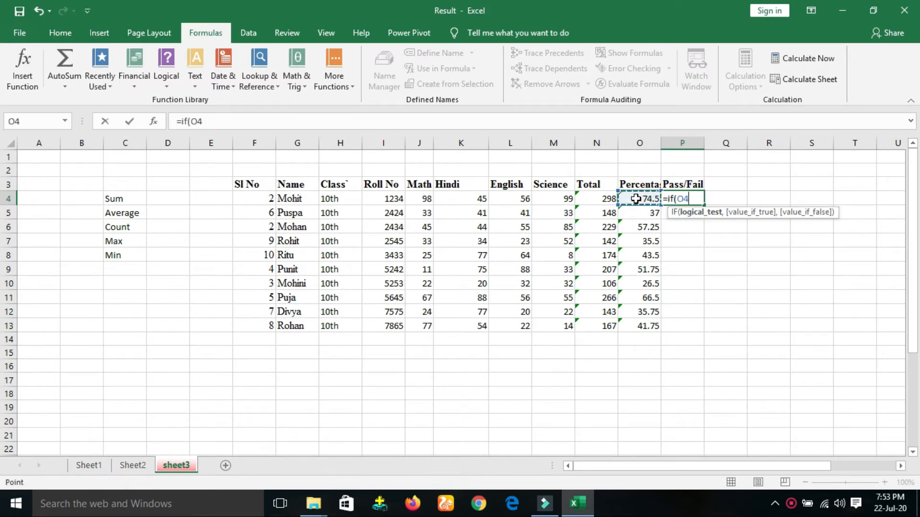
pyautogui.write('>=40')
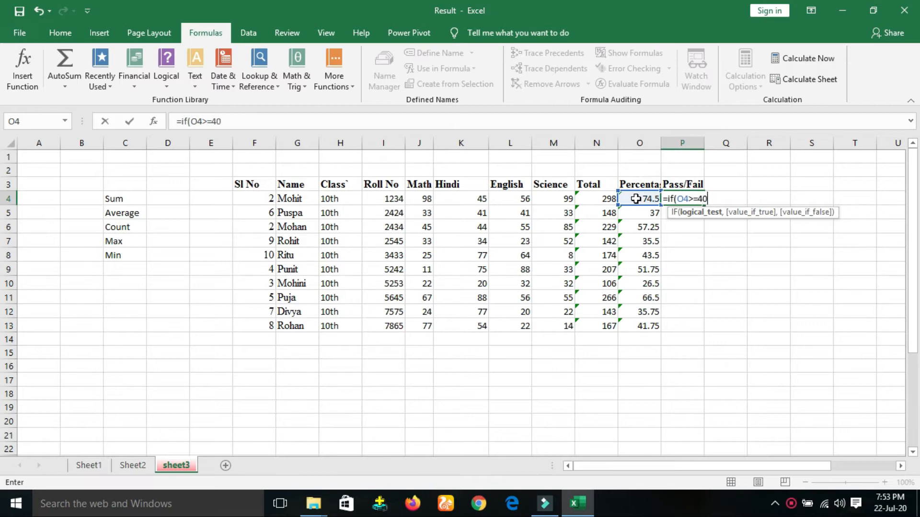
pyautogui.write(',')
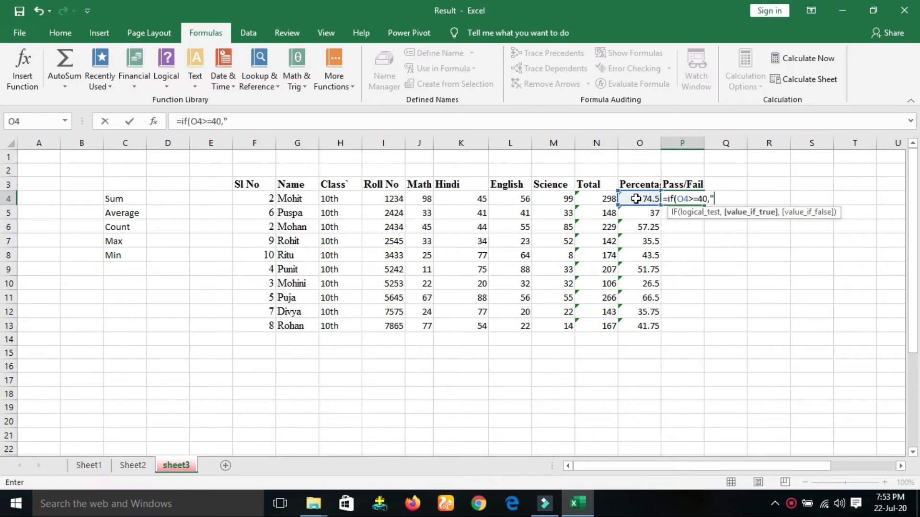
pyautogui.write('"Pas')
pyautogui.write(',"F')
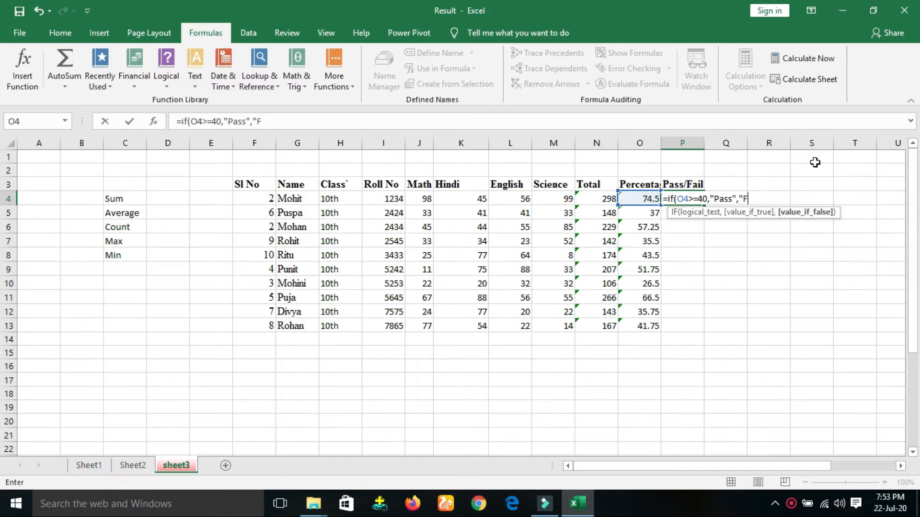
pyautogui.write('ail"')
pyautogui.press('Return')
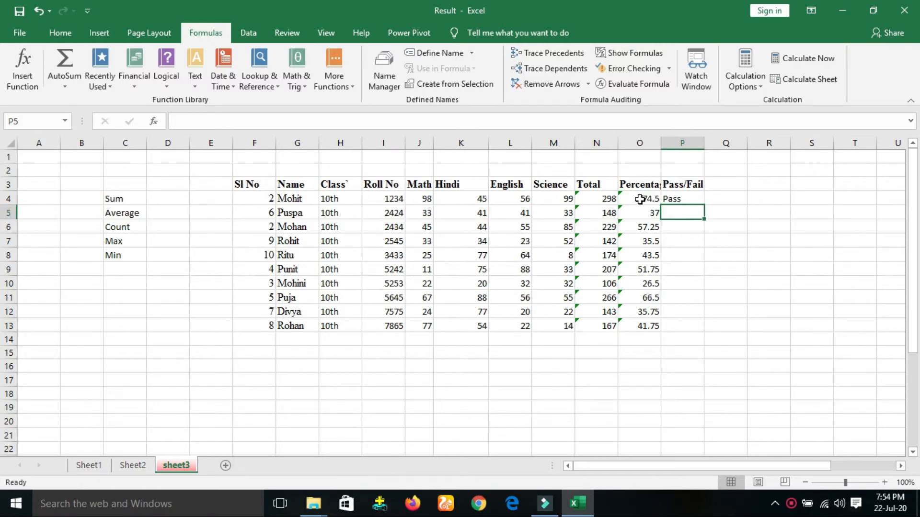
# Step: Copy the Pass/Fail formula from P4 down through P13 for the remaining students
pyautogui.click(678, 200)
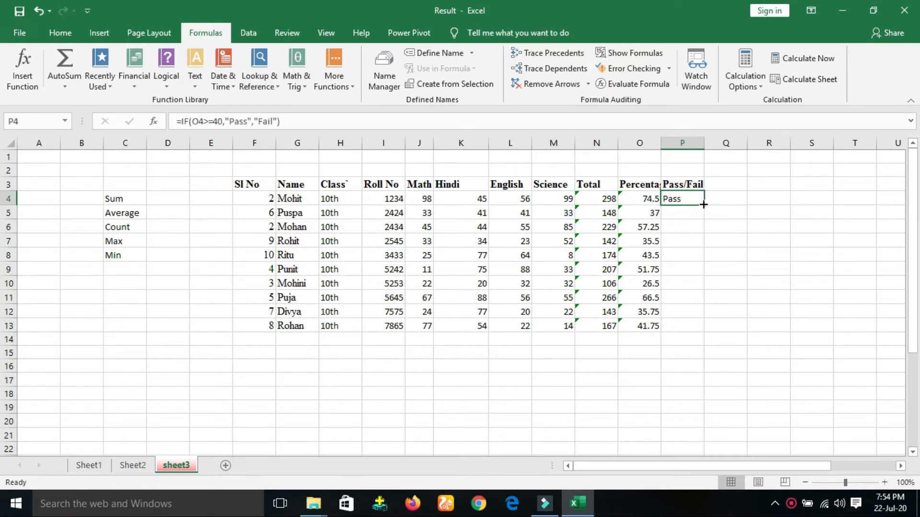
pyautogui.moveTo(704, 204); pyautogui.dragTo(708, 330)
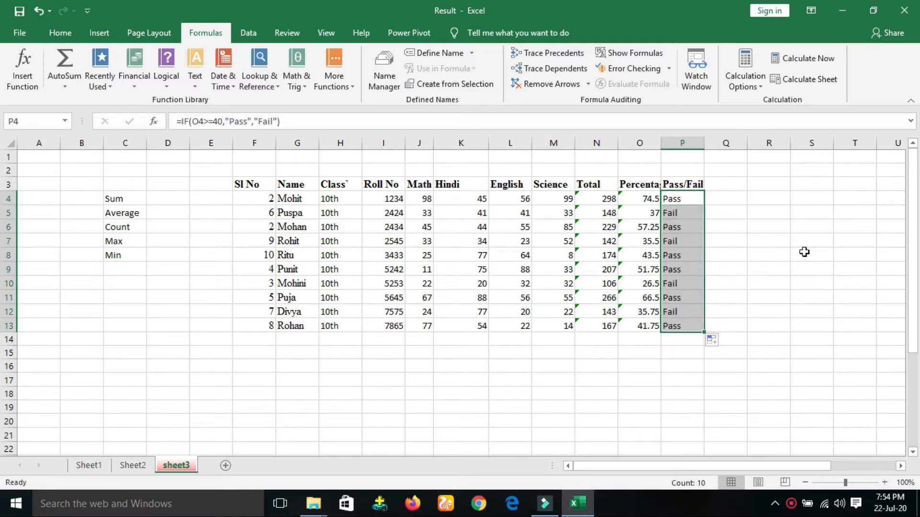
pyautogui.click(740, 186)
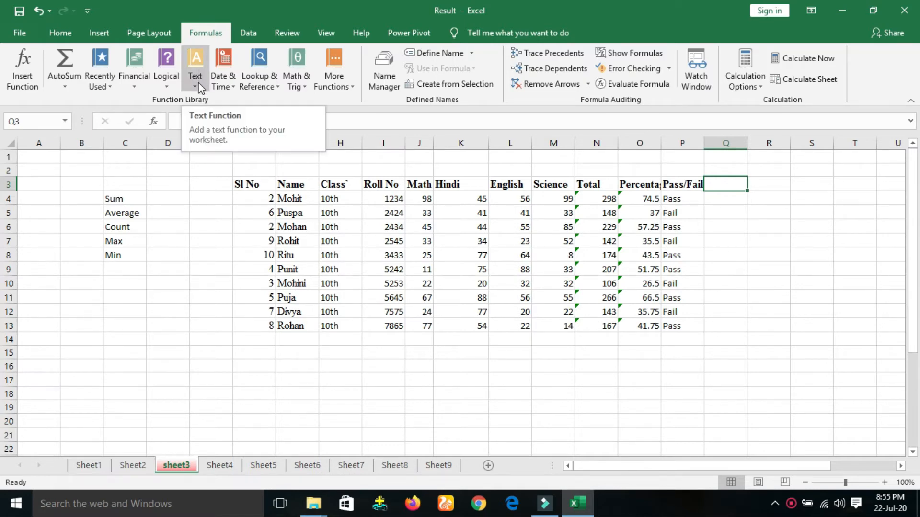
# Step: On Sheet4, enter a lowercase first name in H4 as sample text for the listed text functions
pyautogui.click(220, 467)
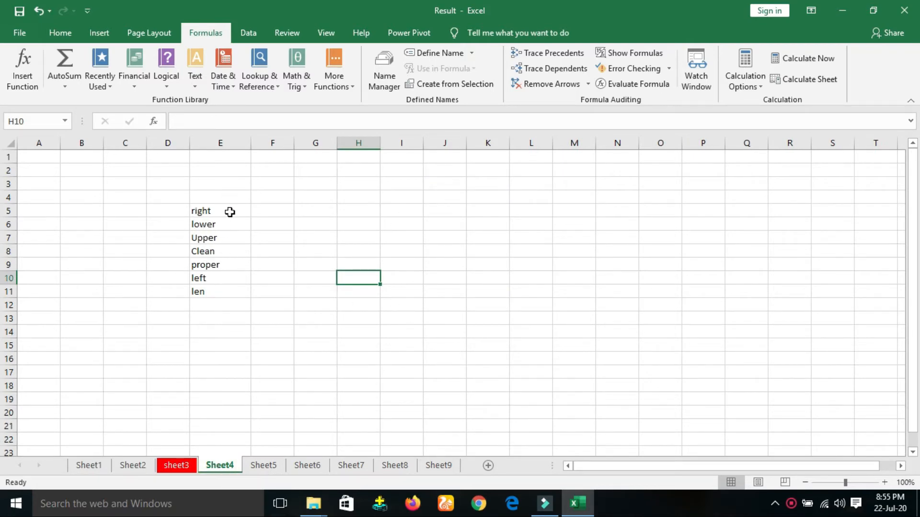
pyautogui.click(344, 199)
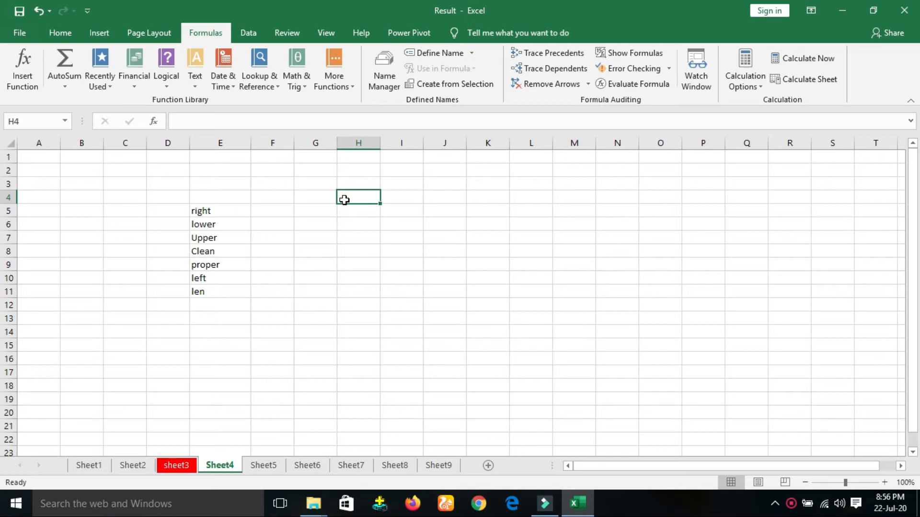
pyautogui.write('mohan')
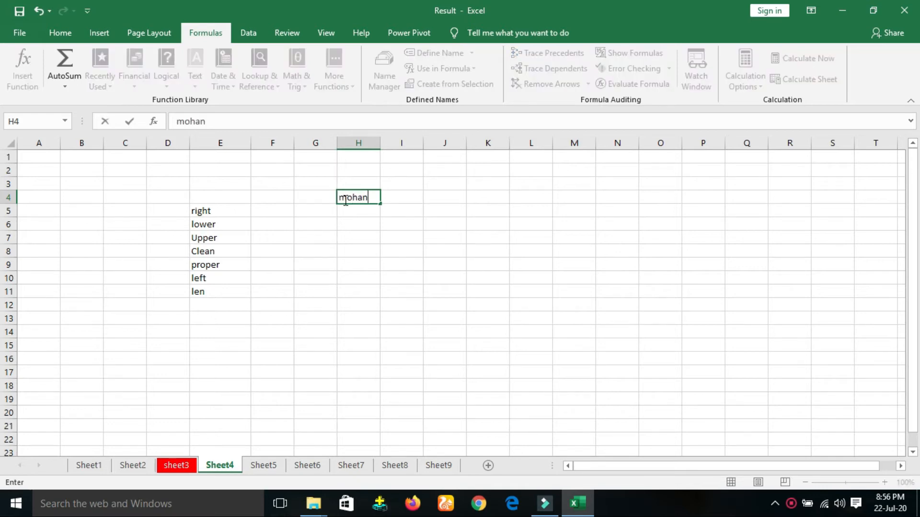
pyautogui.click(359, 223)
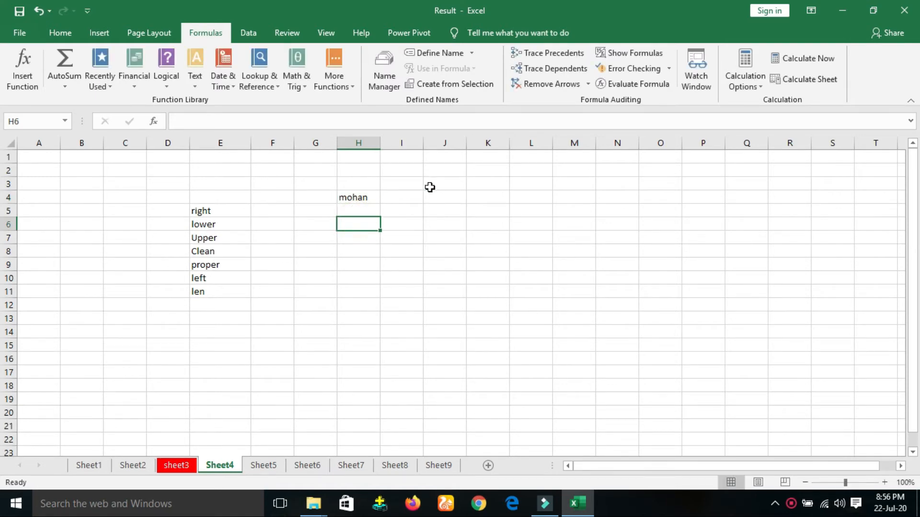
pyautogui.click(373, 197)
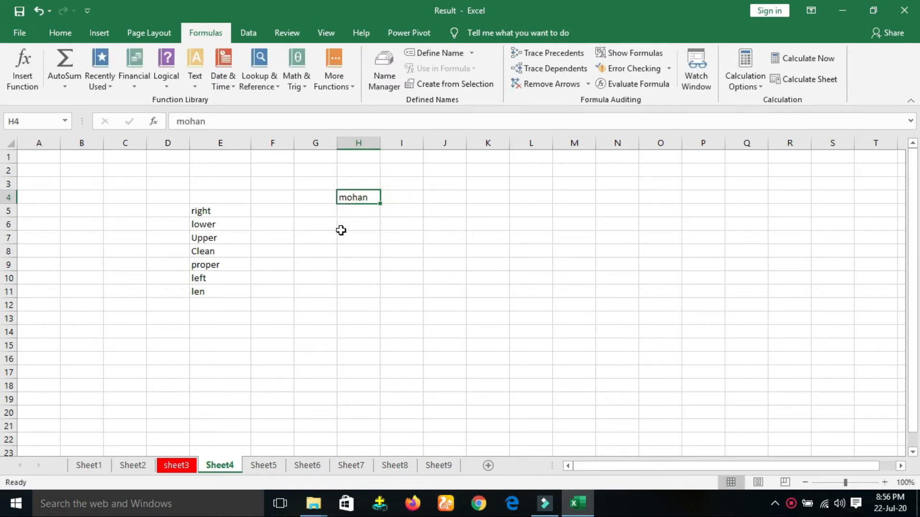
pyautogui.click(211, 211)
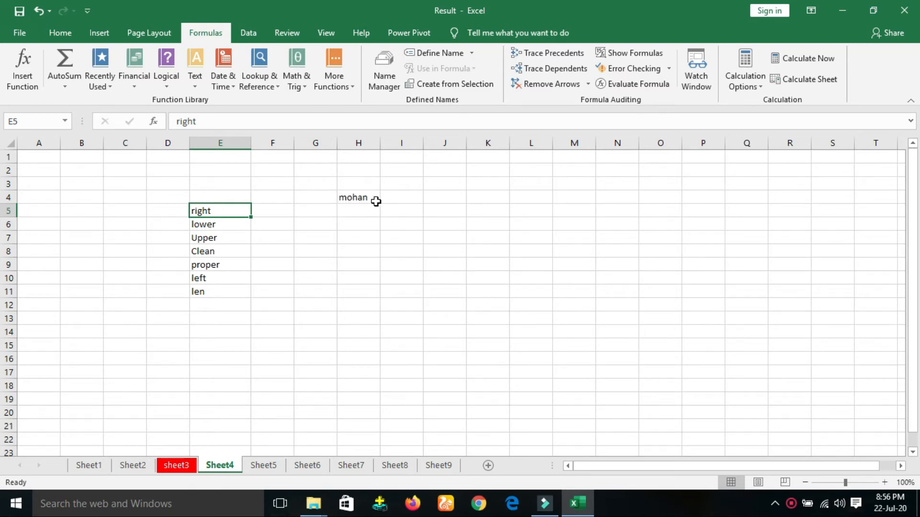
# Step: Extract the last two characters of the sample name into H6 with =RIGHT(H4,2)
pyautogui.click(346, 226)
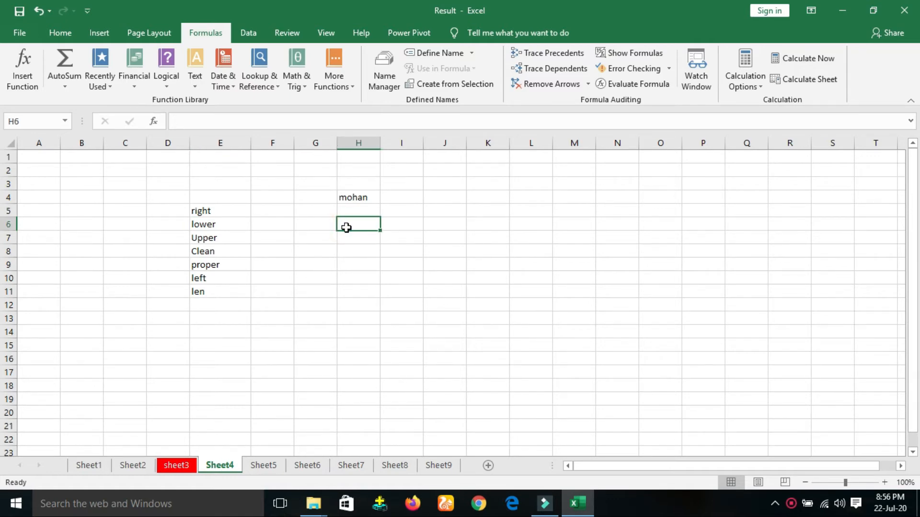
pyautogui.write('=')
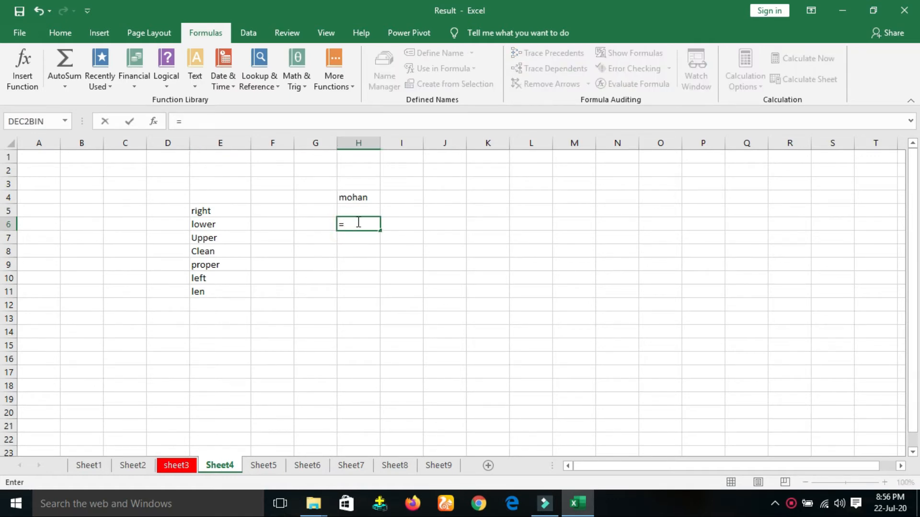
pyautogui.write('right(')
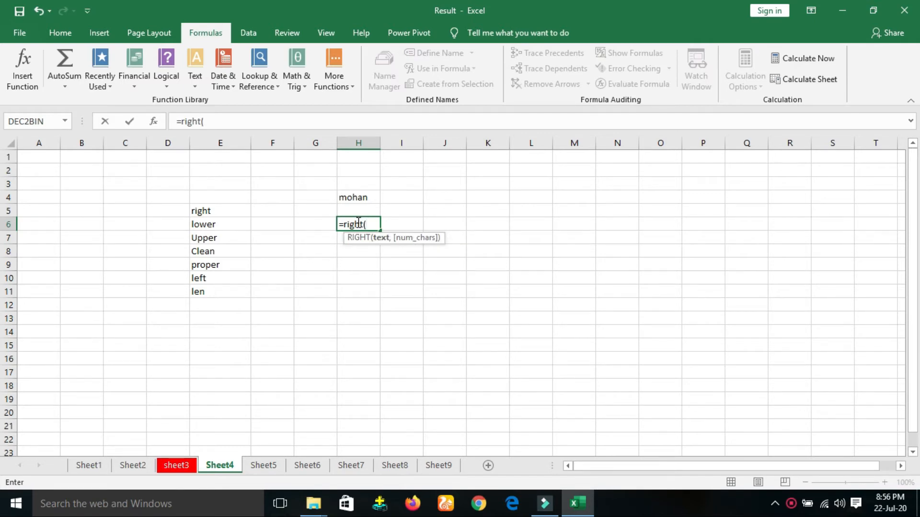
pyautogui.click(351, 200)
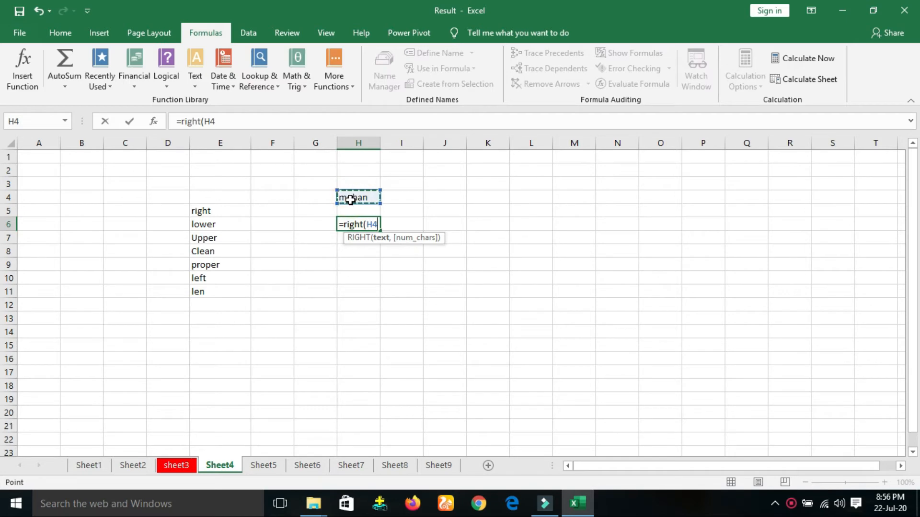
pyautogui.write(',')
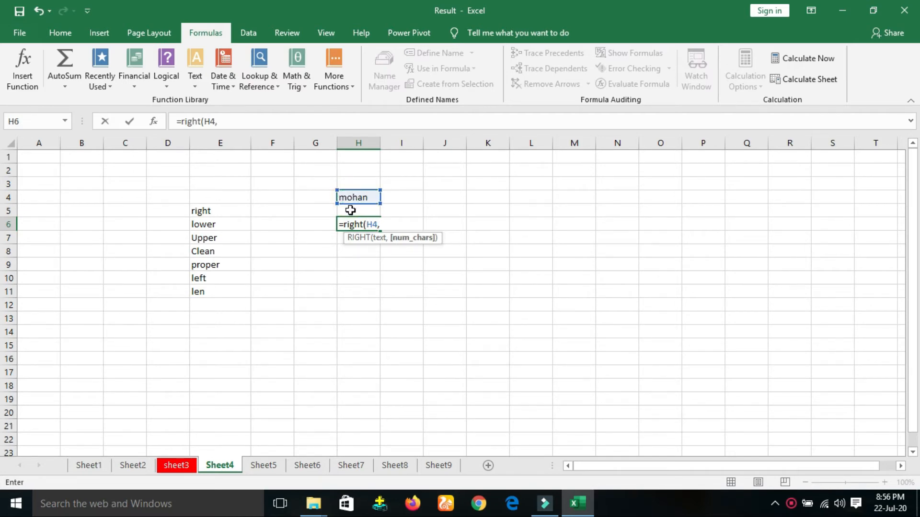
pyautogui.write('2)')
pyautogui.press('Return')
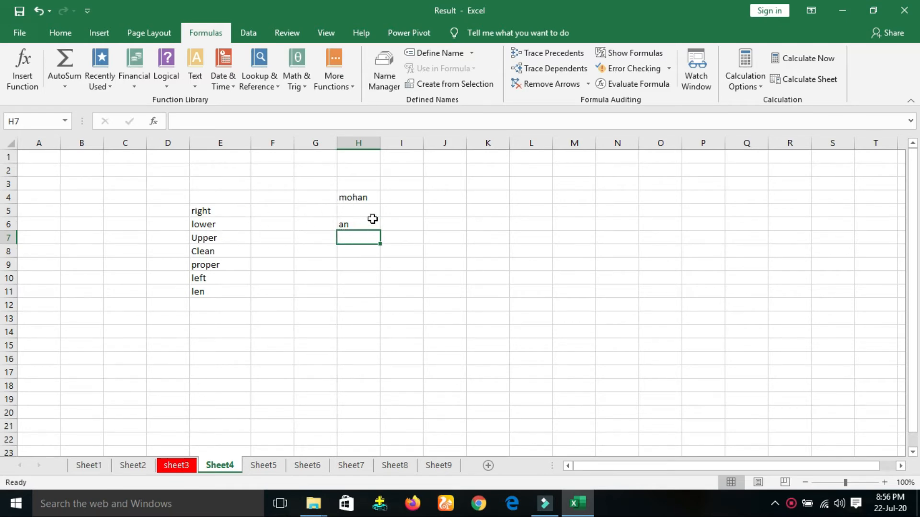
# Step: Convert the sample name in H4 to capitals in H7 with the formula =UPPER(H4)
pyautogui.click(356, 197)
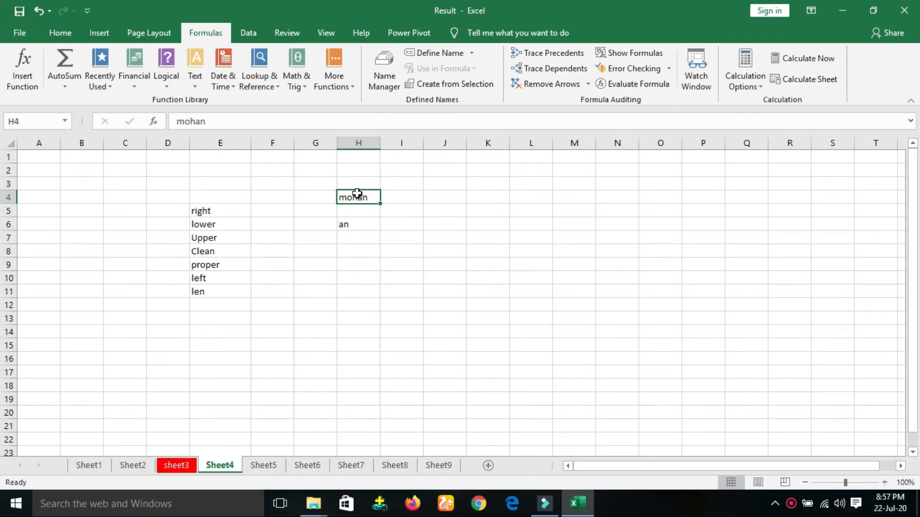
pyautogui.click(221, 236)
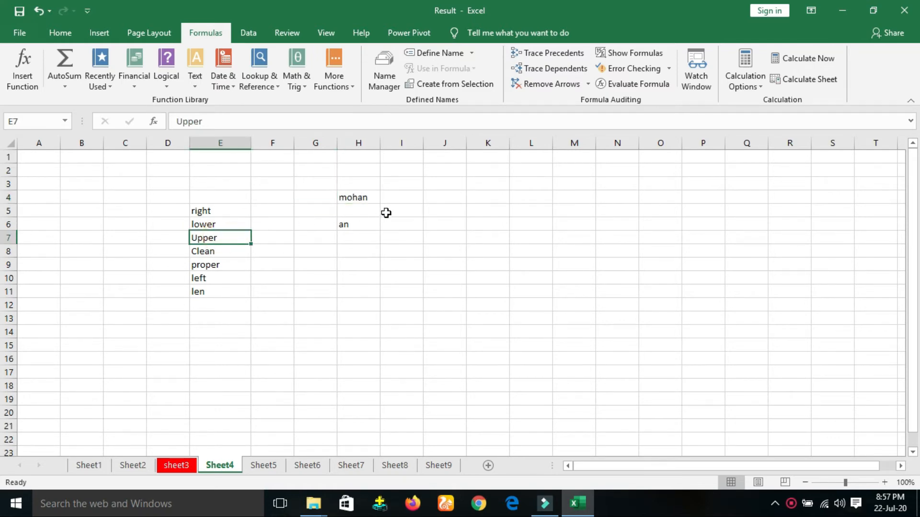
pyautogui.click(360, 196)
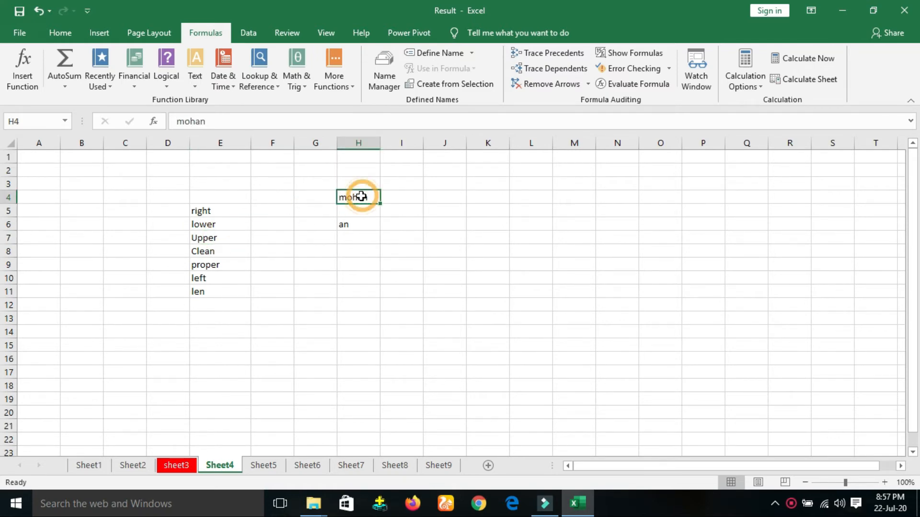
pyautogui.click(342, 238)
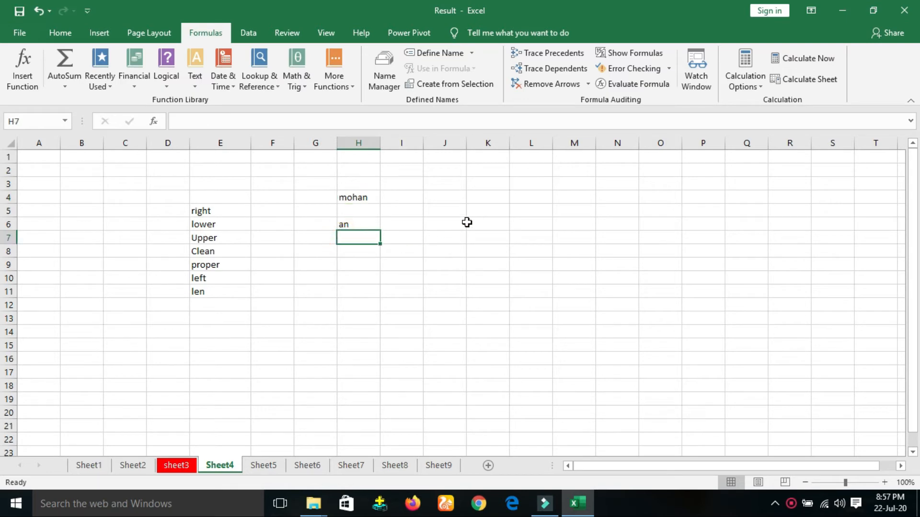
pyautogui.write('=')
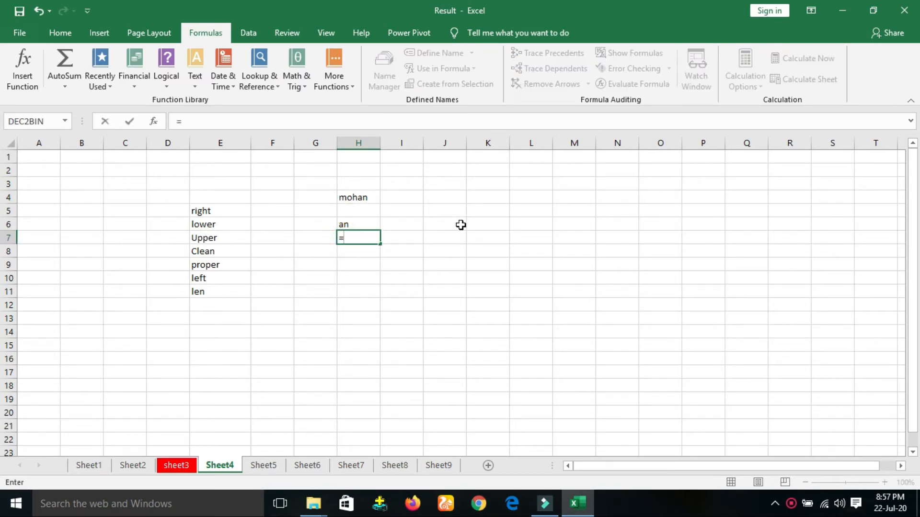
pyautogui.write('upp')
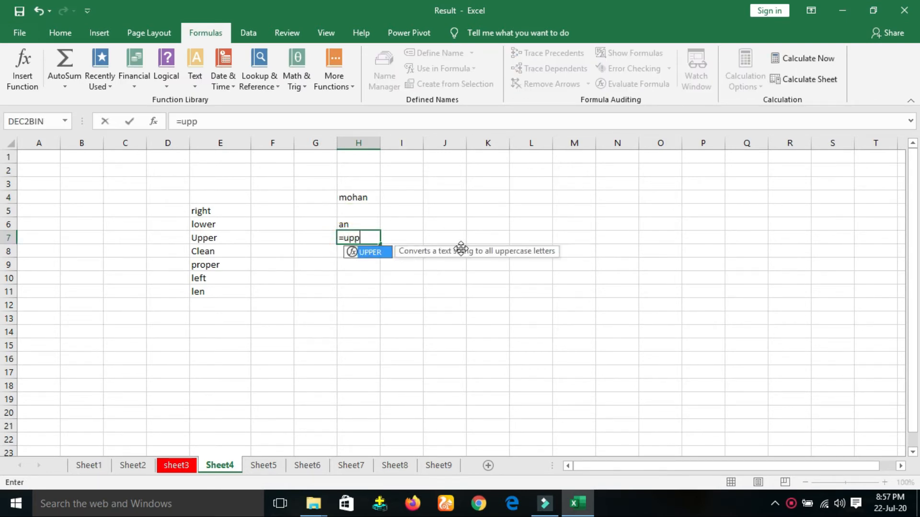
pyautogui.write('er(')
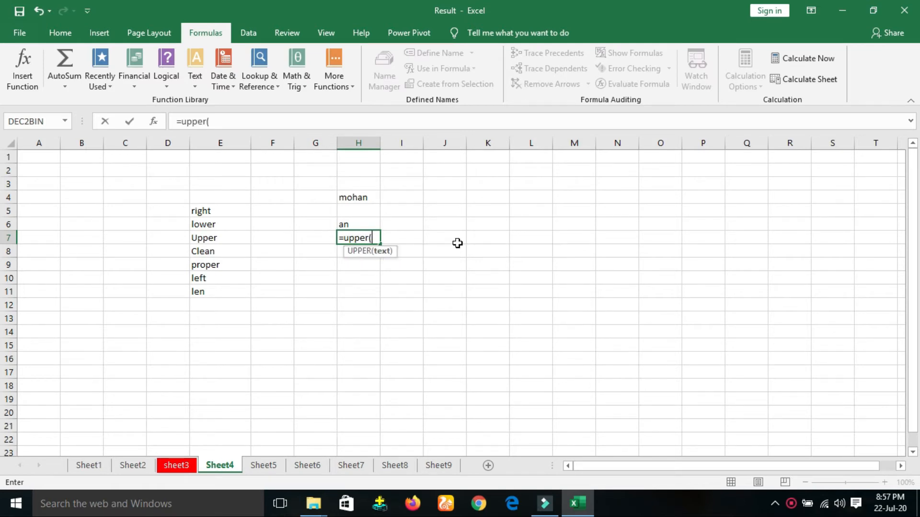
pyautogui.click(359, 197)
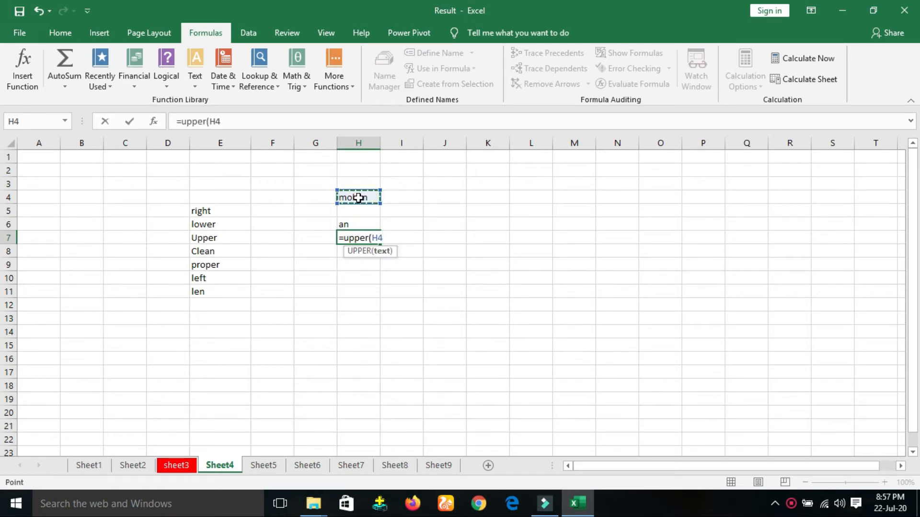
pyautogui.write(')')
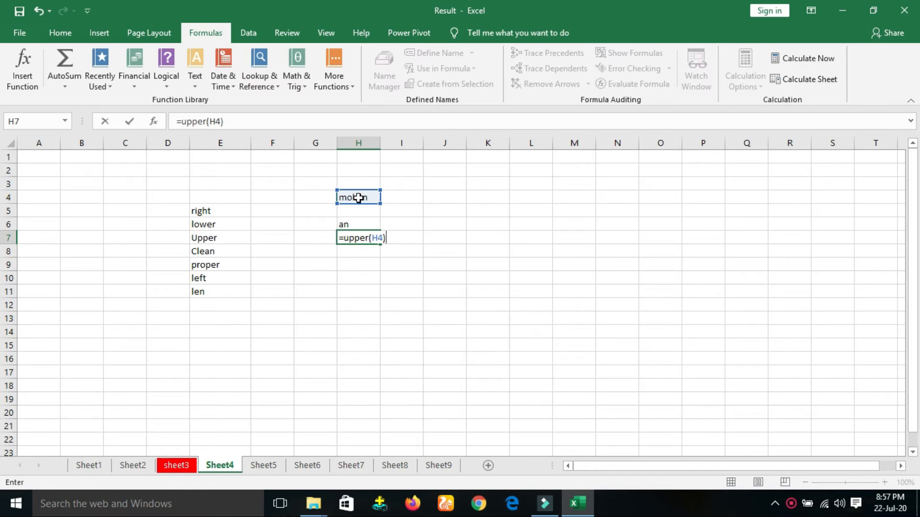
pyautogui.press('Return')
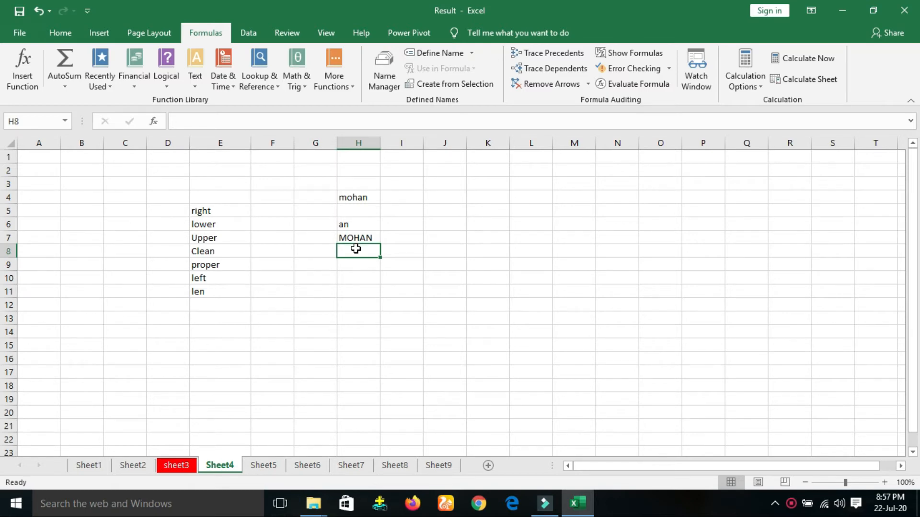
# Step: Convert the uppercase name in H7 back to small letters in H8 with =LOWER(H7)
pyautogui.write('=low')
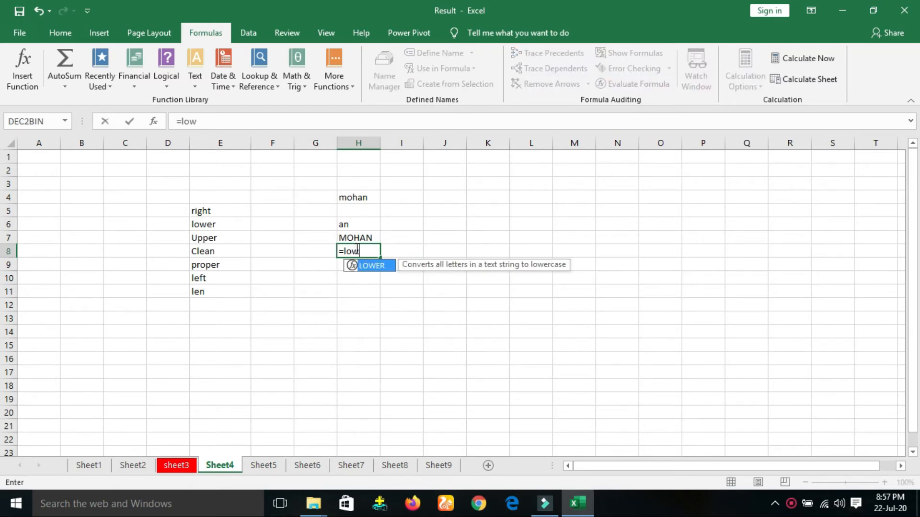
pyautogui.write('er(')
pyautogui.click(345, 234)
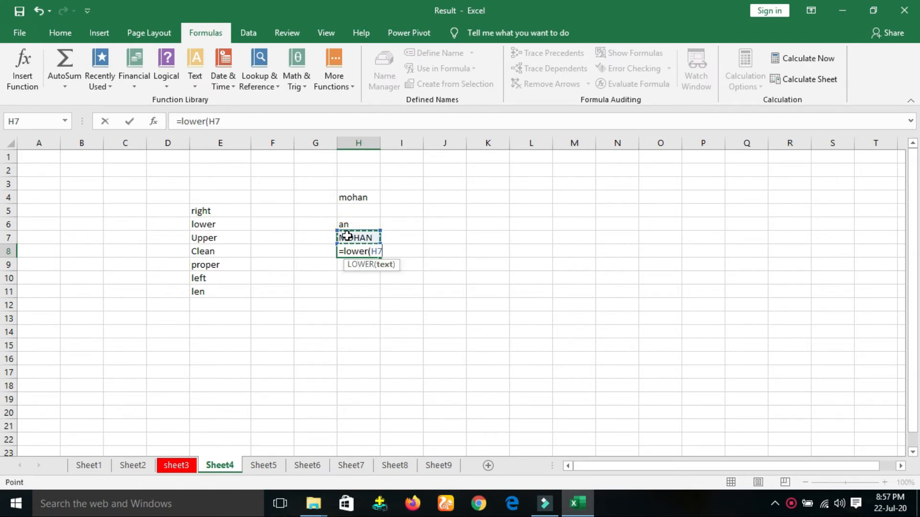
pyautogui.write(')')
pyautogui.press('Return')
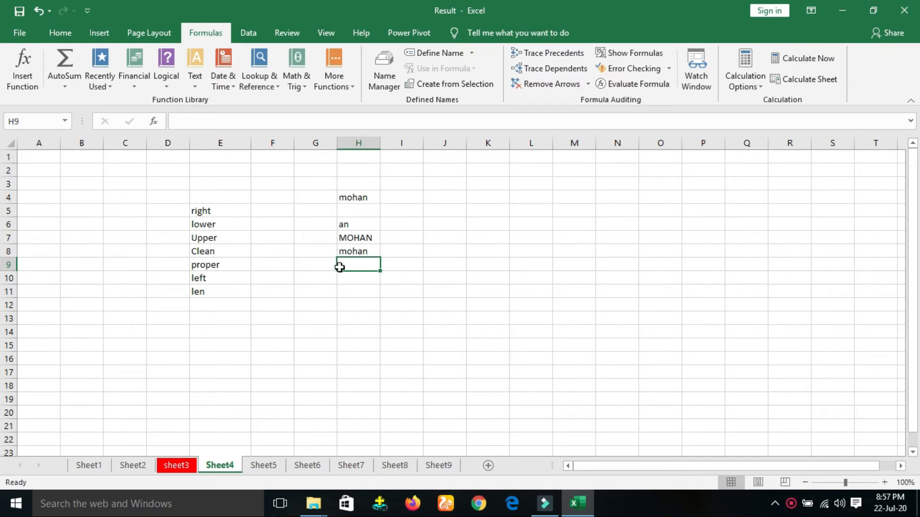
# Step: Format the sample name in H4 as bold red text with a light blue cell fill
pyautogui.click(362, 197)
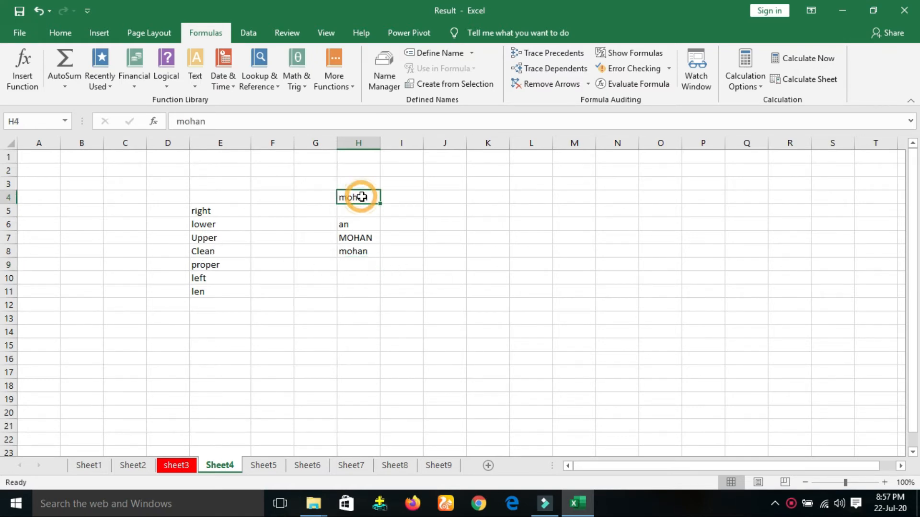
pyautogui.click(57, 33)
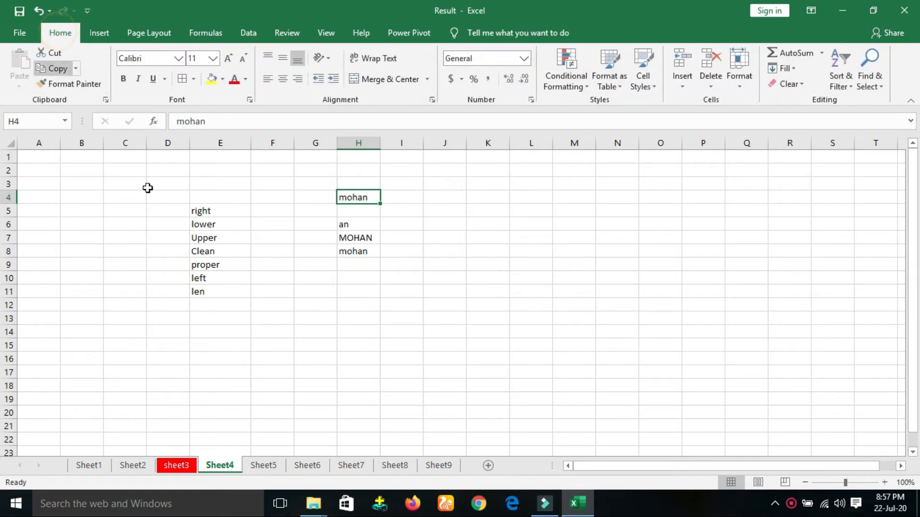
pyautogui.click(123, 80)
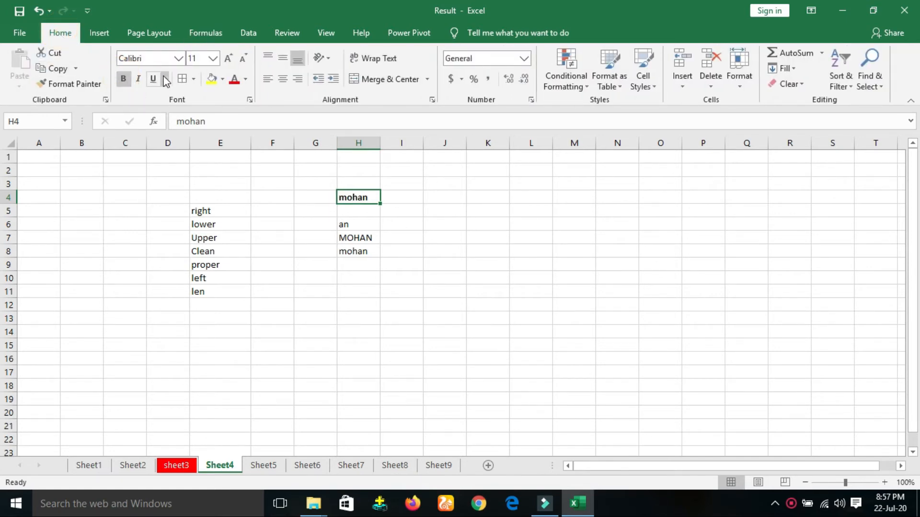
pyautogui.click(234, 82)
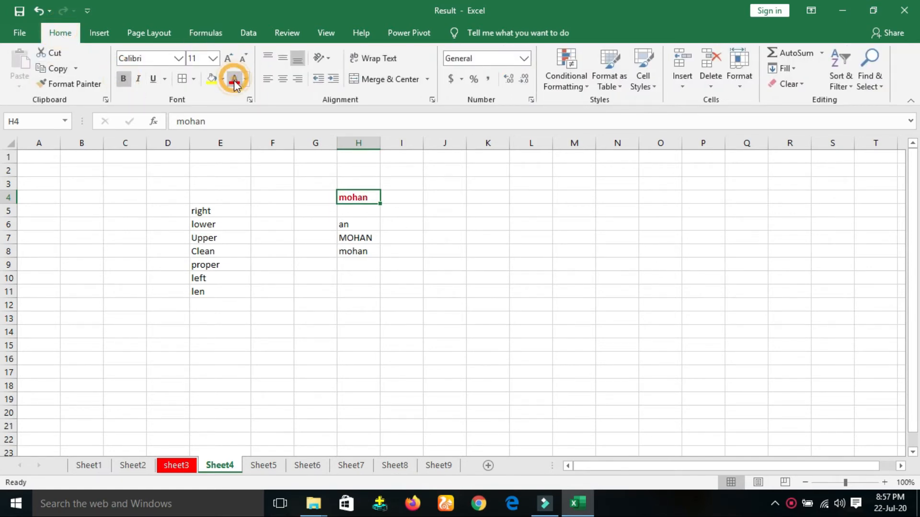
pyautogui.click(221, 82)
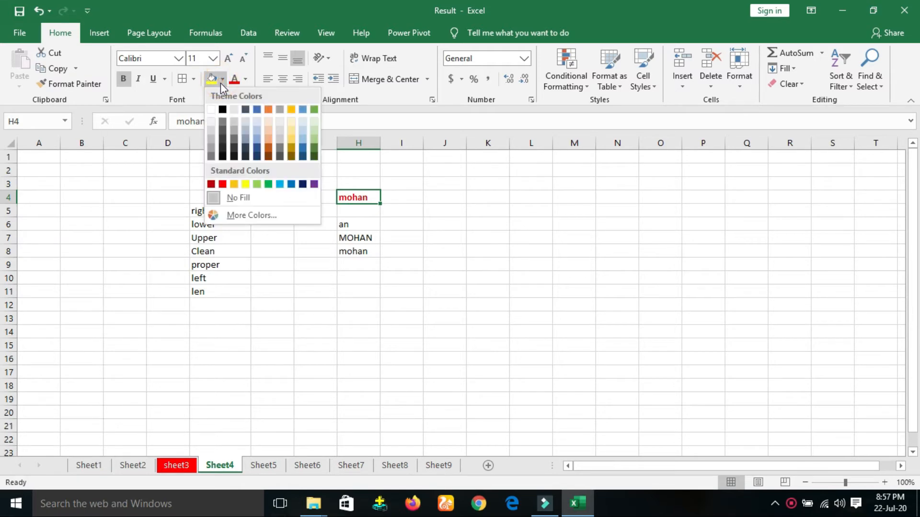
pyautogui.click(255, 133)
pyautogui.click(434, 186)
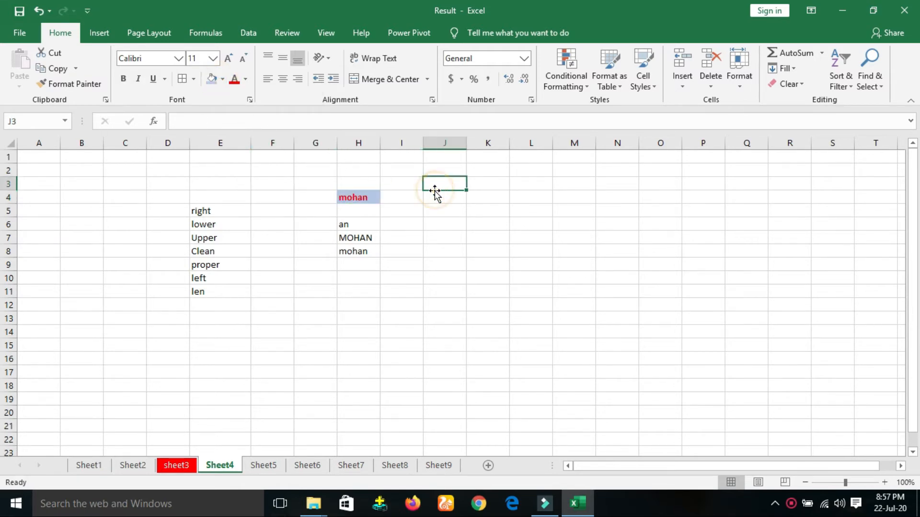
pyautogui.click(360, 200)
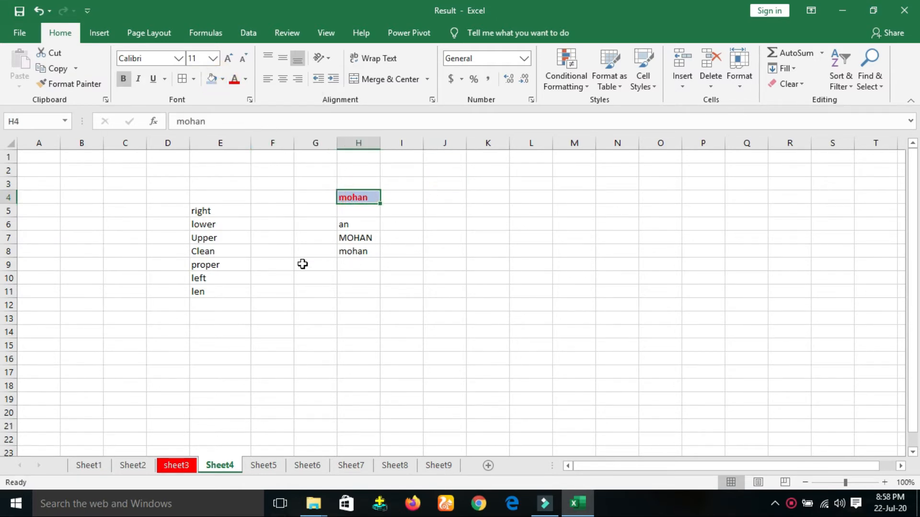
# Step: Apply the CLEAN function to the formatted sample name in H9 with =CLEAN(H4)
pyautogui.click(346, 264)
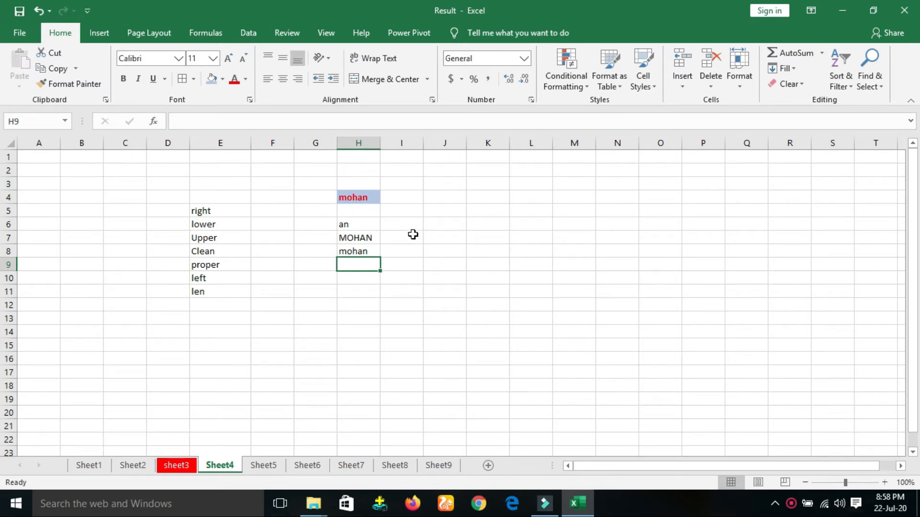
pyautogui.write('=')
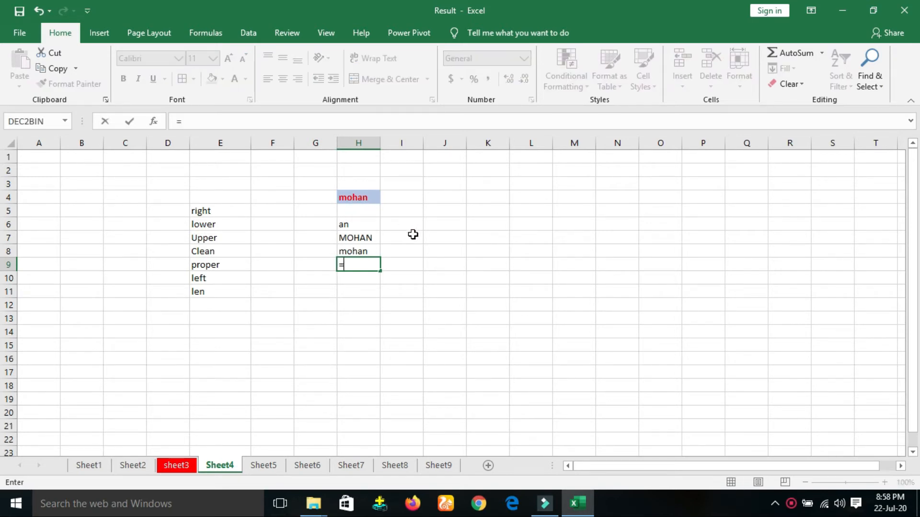
pyautogui.write('clean')
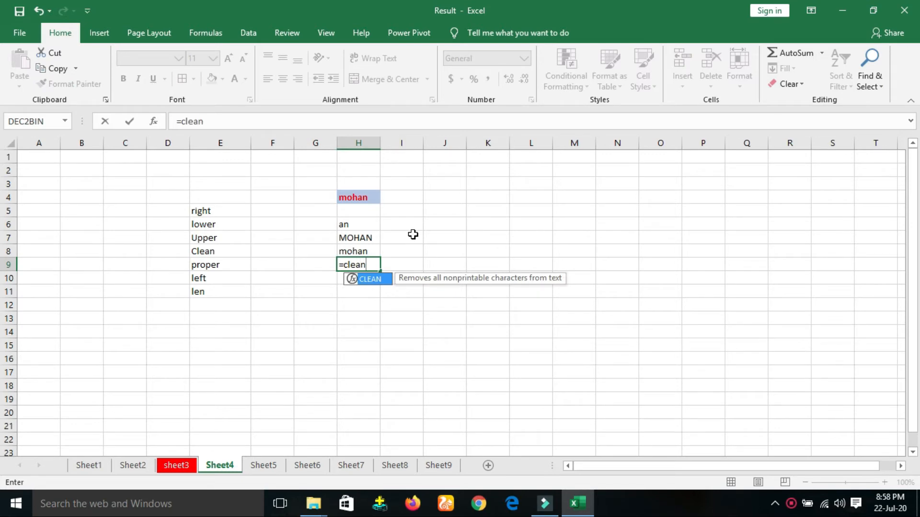
pyautogui.write('(')
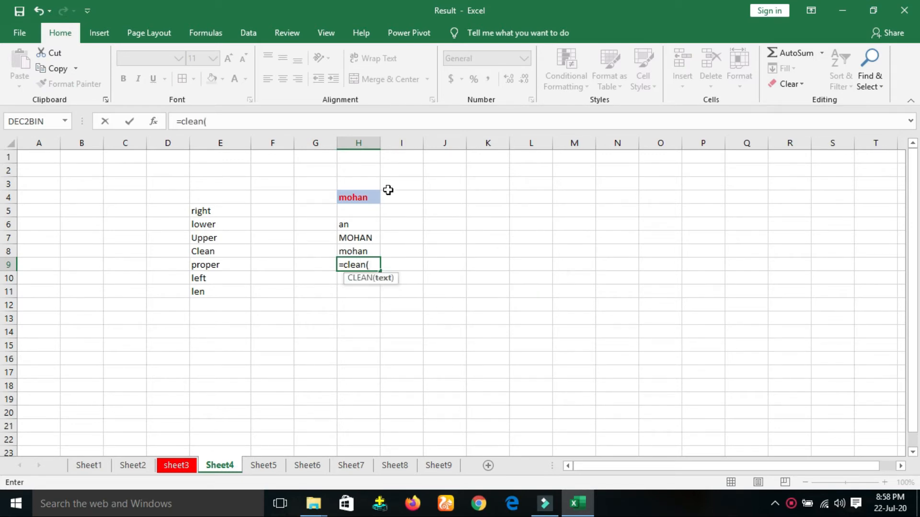
pyautogui.click(357, 199)
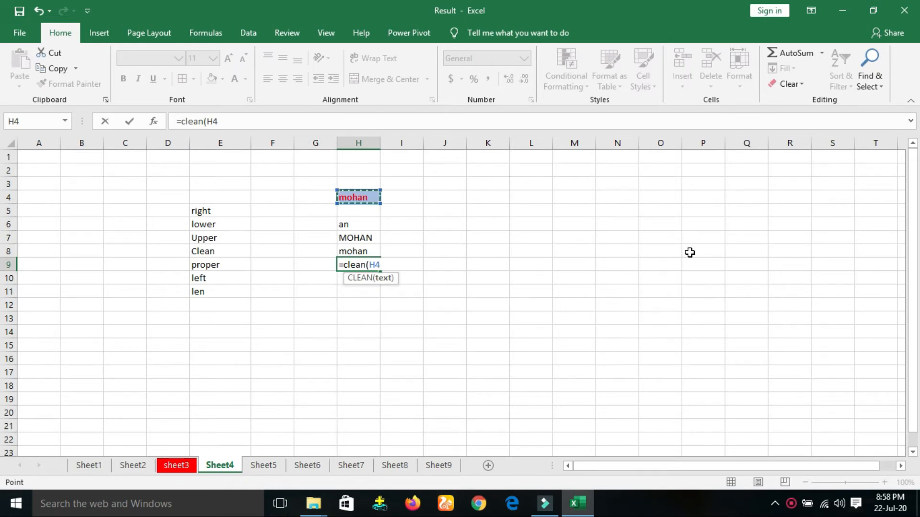
pyautogui.write(')')
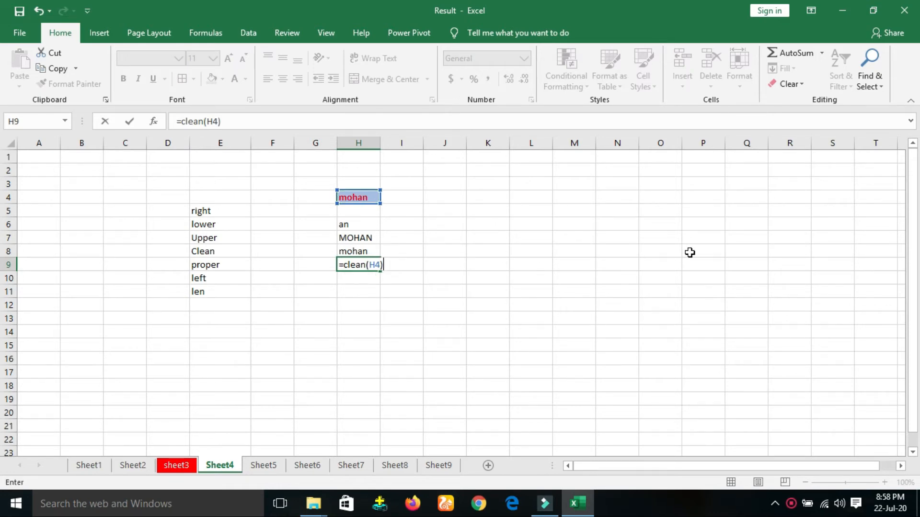
pyautogui.press('Return')
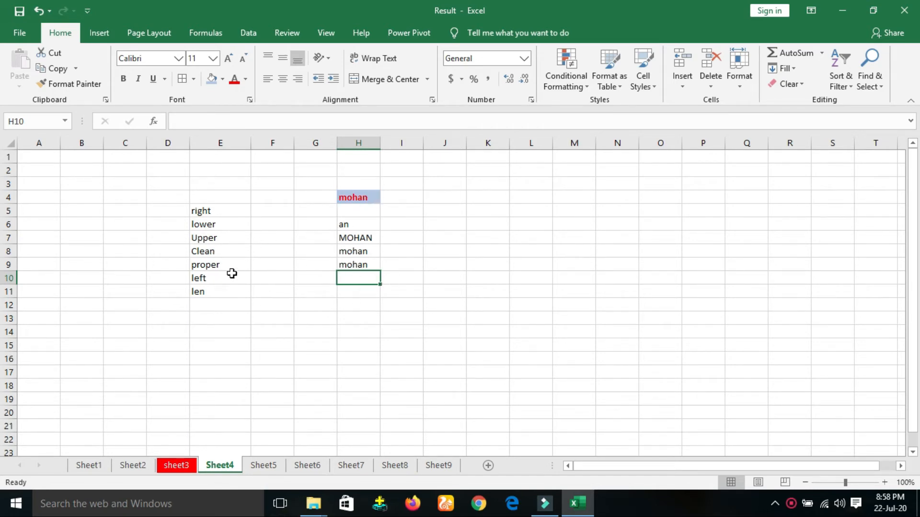
# Step: Enter the mixed-case sample text fFaGFGs in cell I5 of Sheet4
pyautogui.click(412, 211)
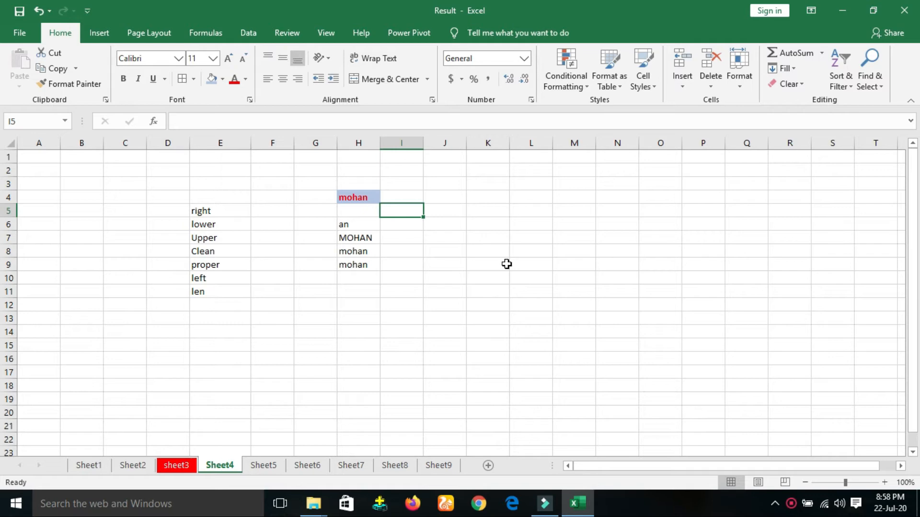
pyautogui.write('fF')
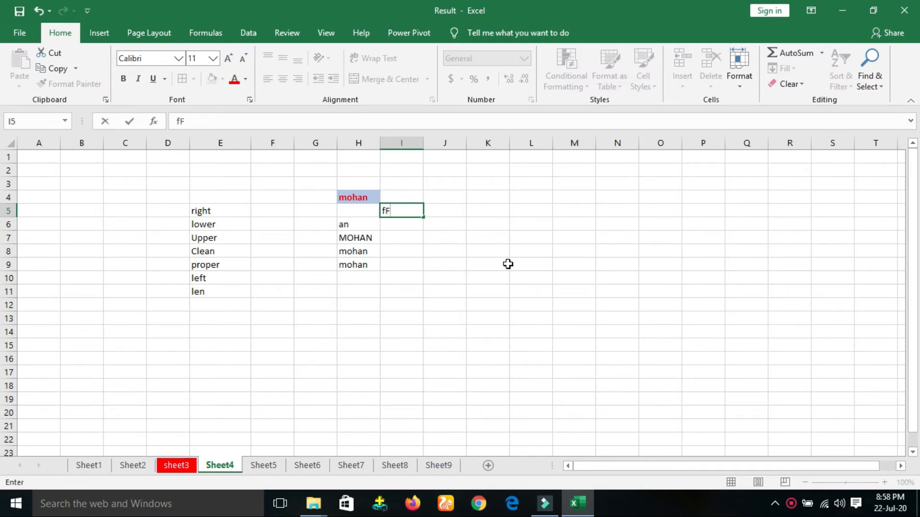
pyautogui.write('aGFGs')
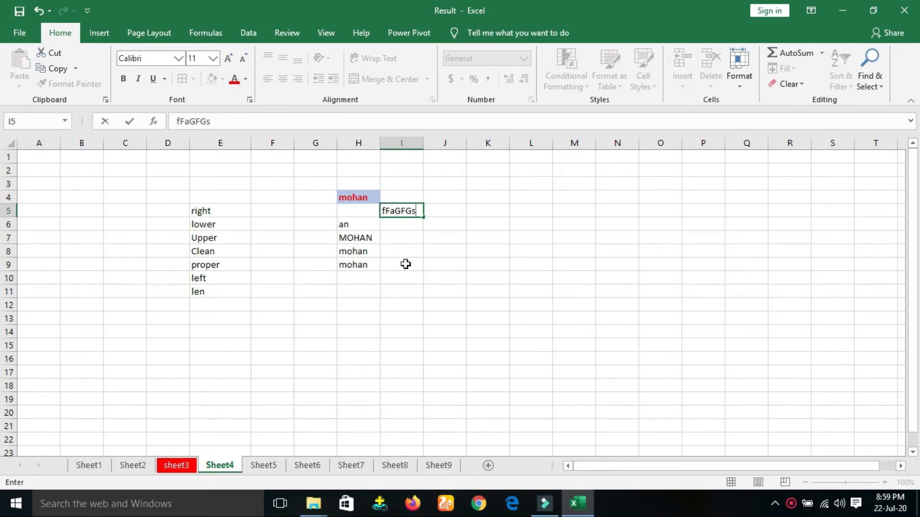
# Step: Convert the mixed-case text in I5 to proper case in H10 with the formula =PROPER(I5)
pyautogui.click(358, 279)
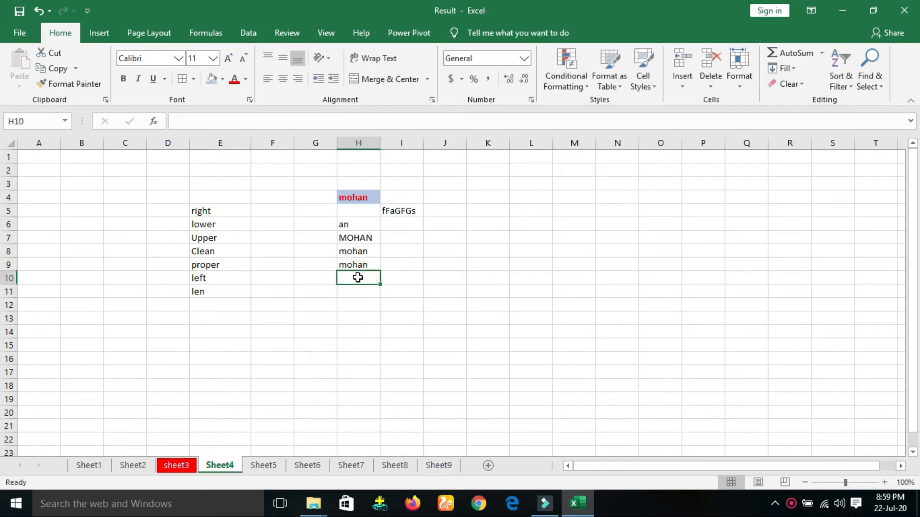
pyautogui.write('=')
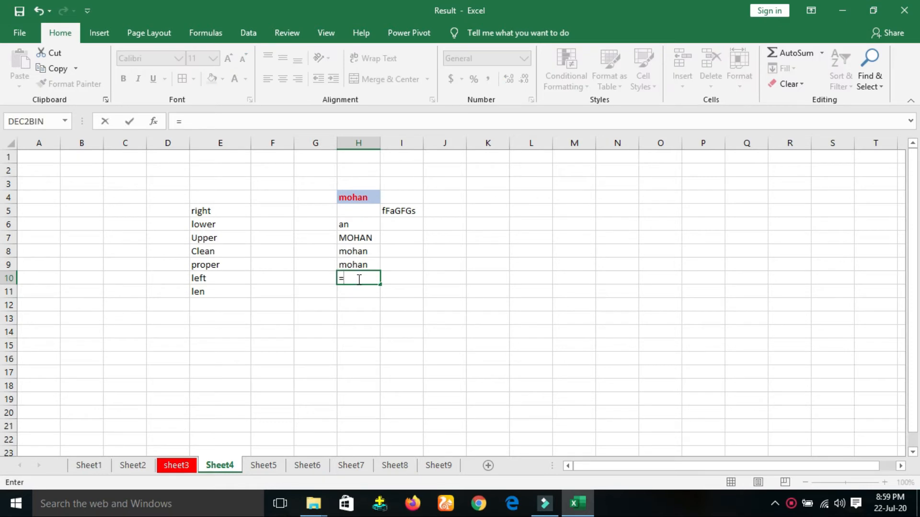
pyautogui.write('p')
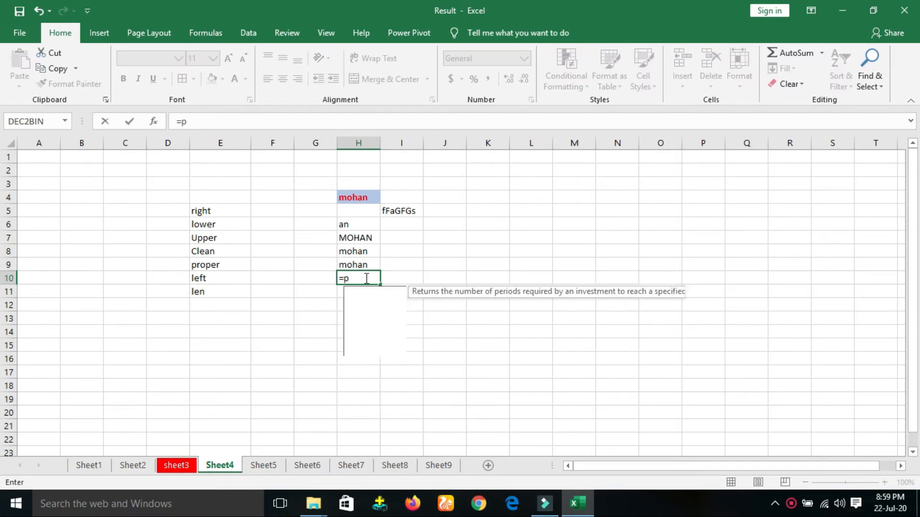
pyautogui.write('rope')
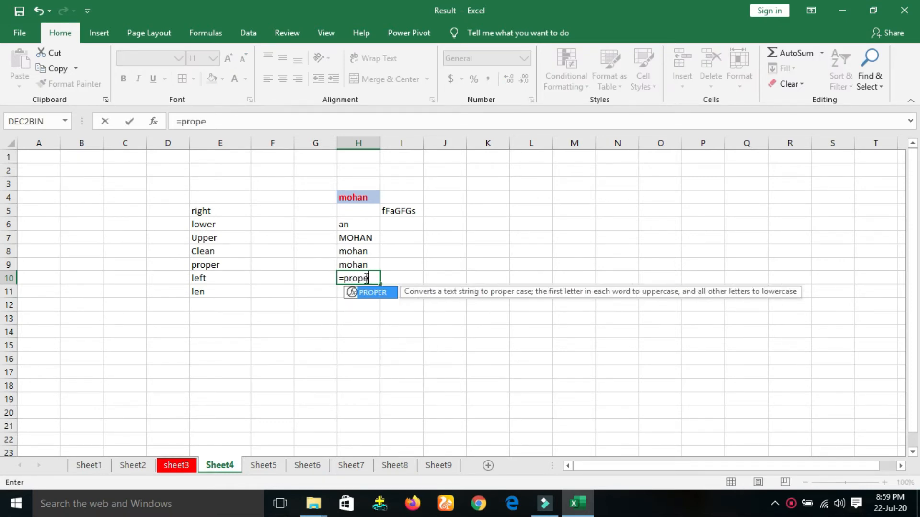
pyautogui.write('r(')
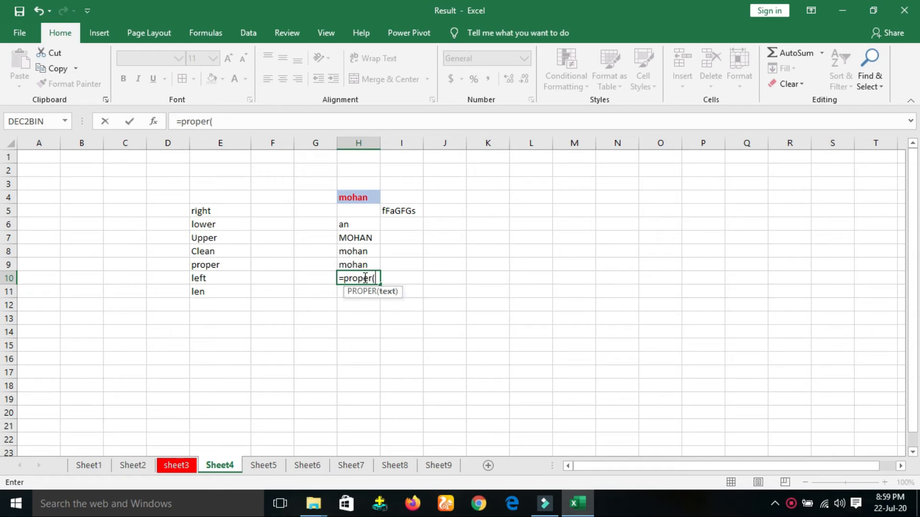
pyautogui.click(400, 210)
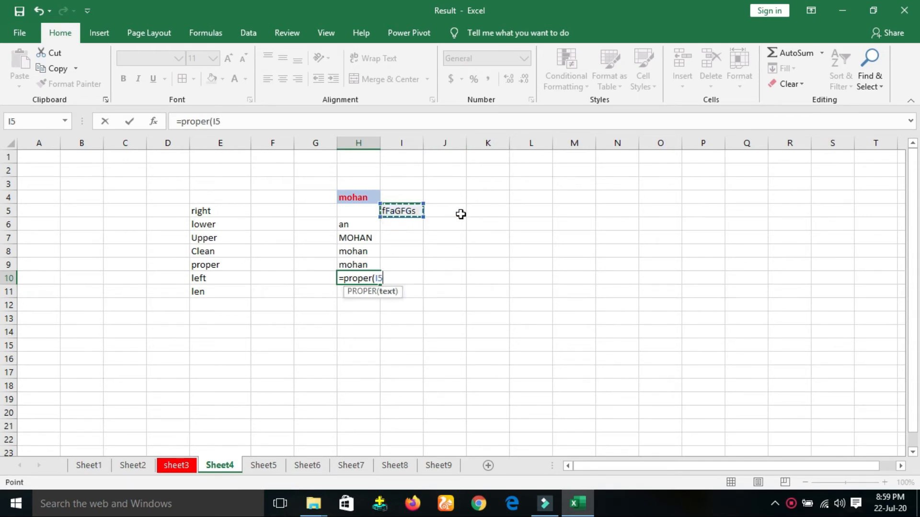
pyautogui.write(')')
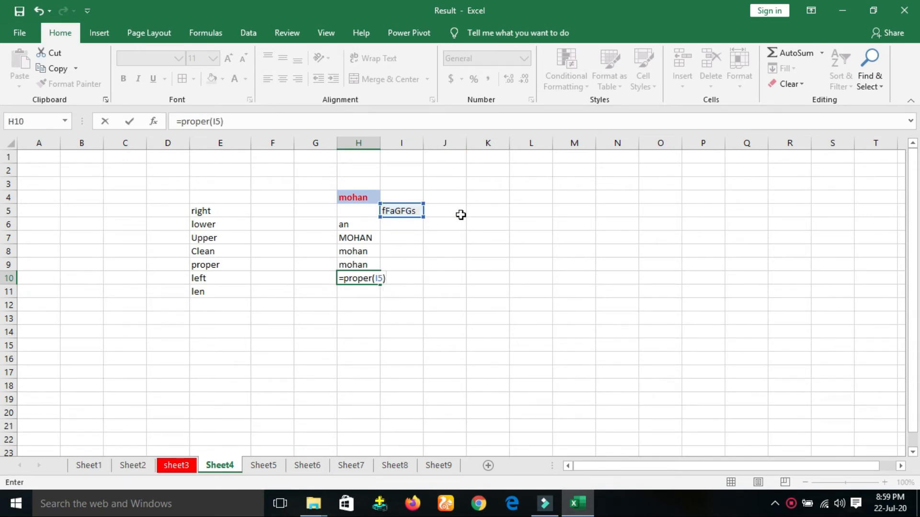
pyautogui.press('Return')
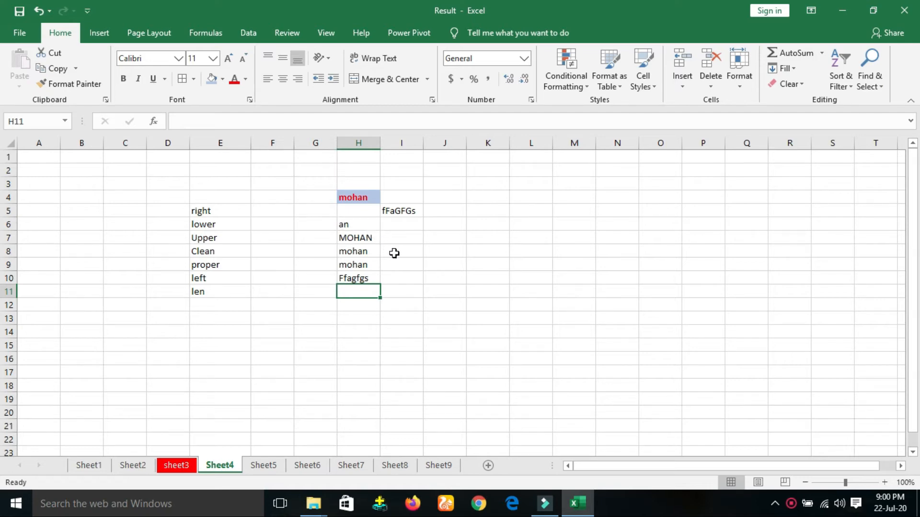
# Step: Extract the first three characters of the uppercase name in H7 into I11 with =LEFT(H7,3)
pyautogui.click(399, 292)
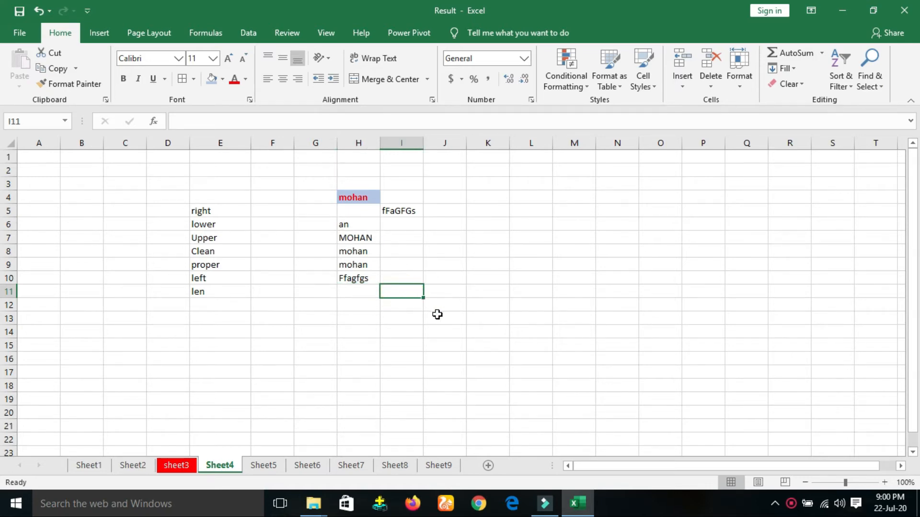
pyautogui.write('=')
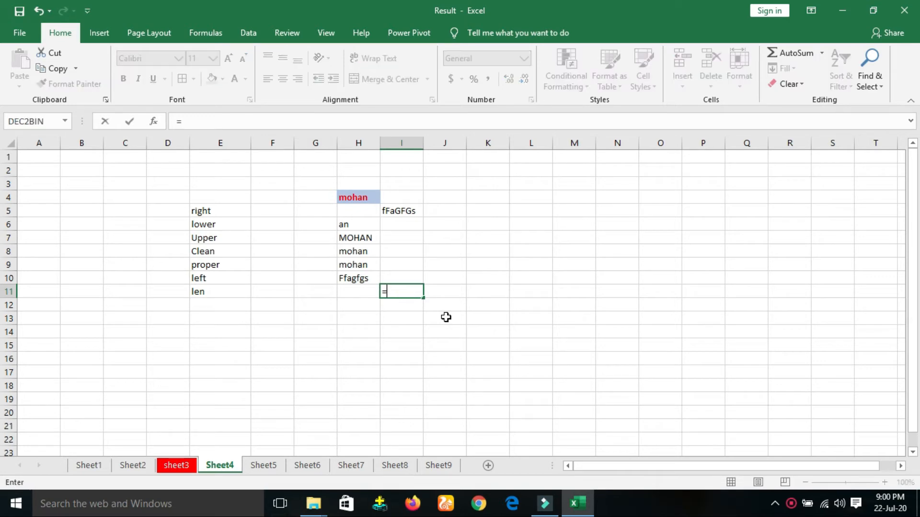
pyautogui.write('lef')
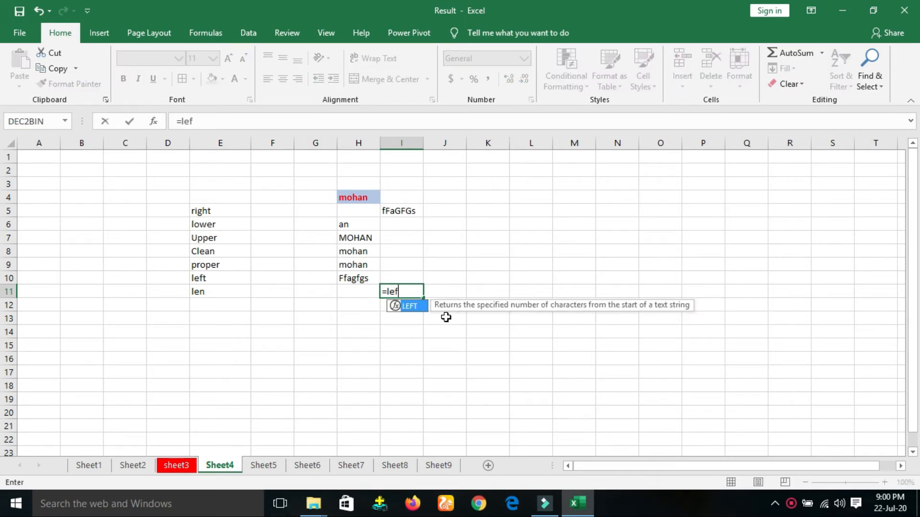
pyautogui.write('t(')
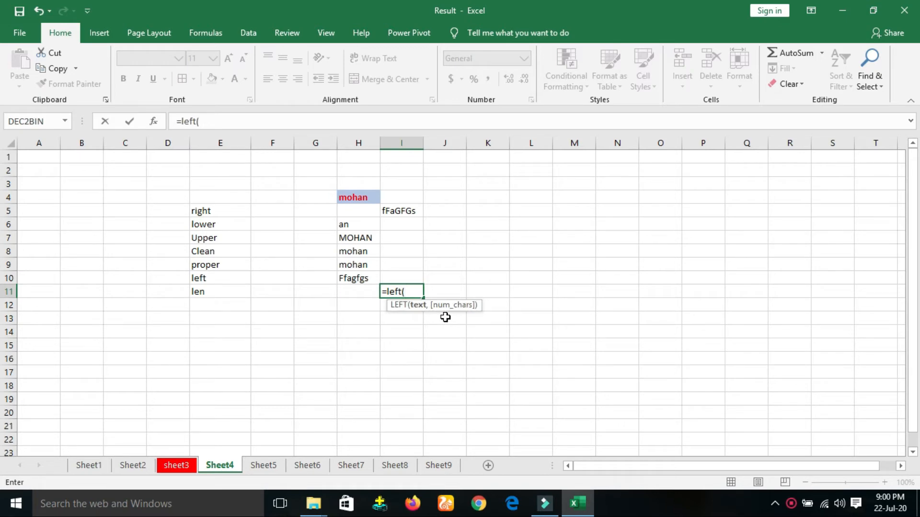
pyautogui.click(353, 238)
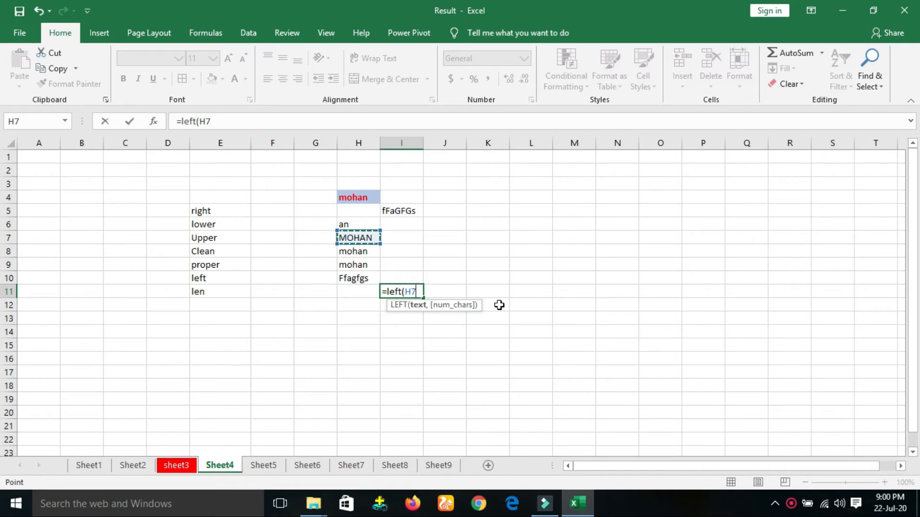
pyautogui.write(',')
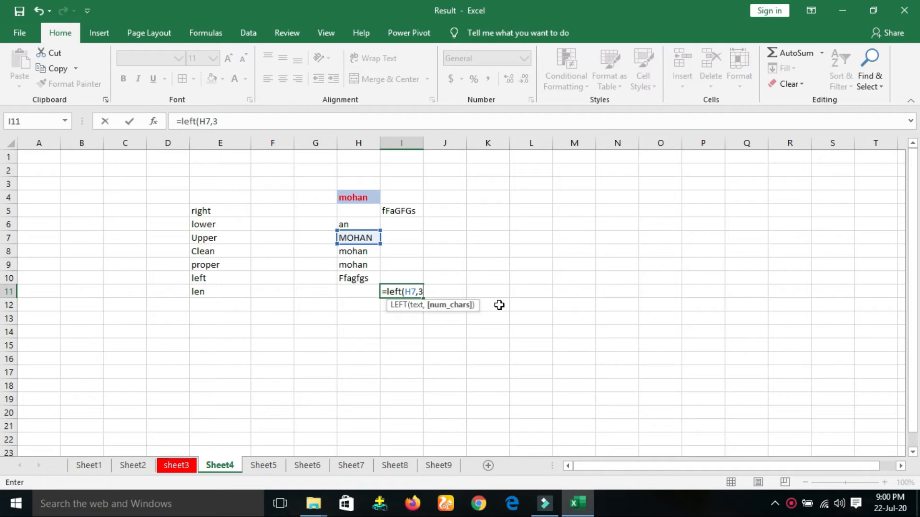
pyautogui.write('3)')
pyautogui.press('Return')
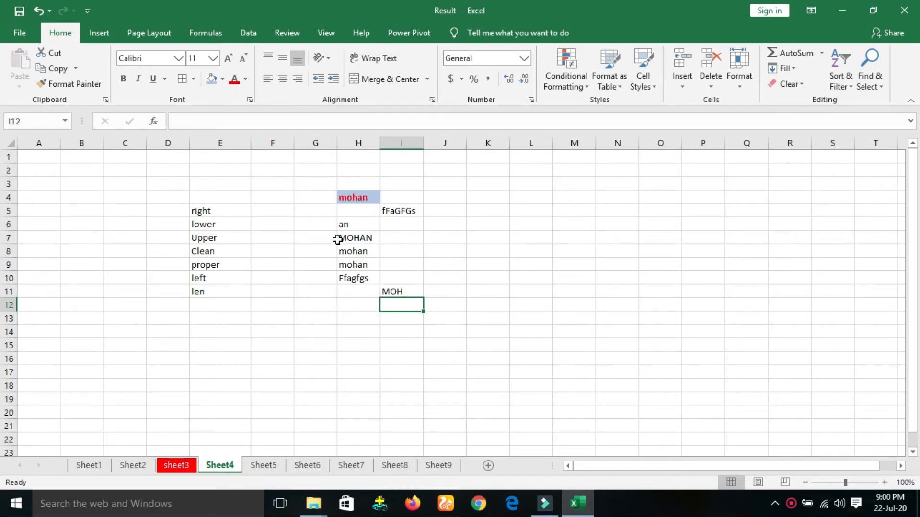
# Step: Count the characters of the uppercase name in H7 with the formula =LEN(H7) in H12
pyautogui.click(232, 291)
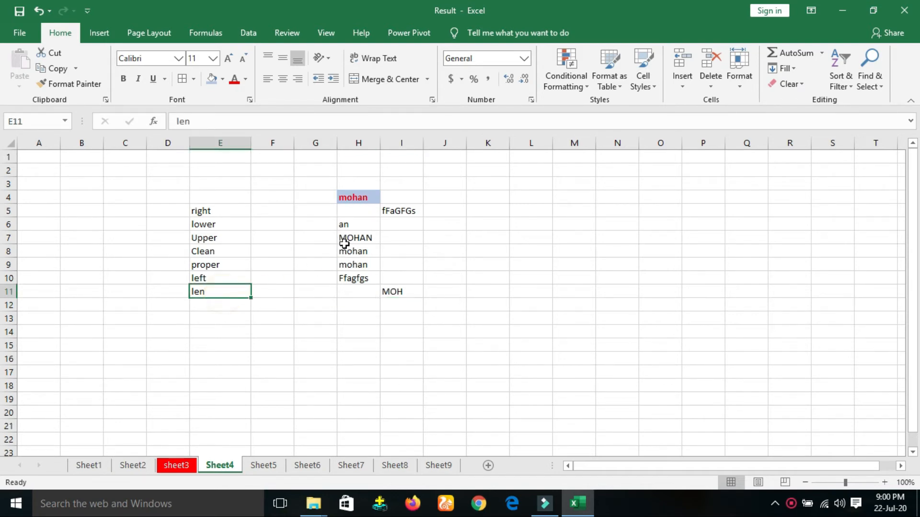
pyautogui.click(344, 312)
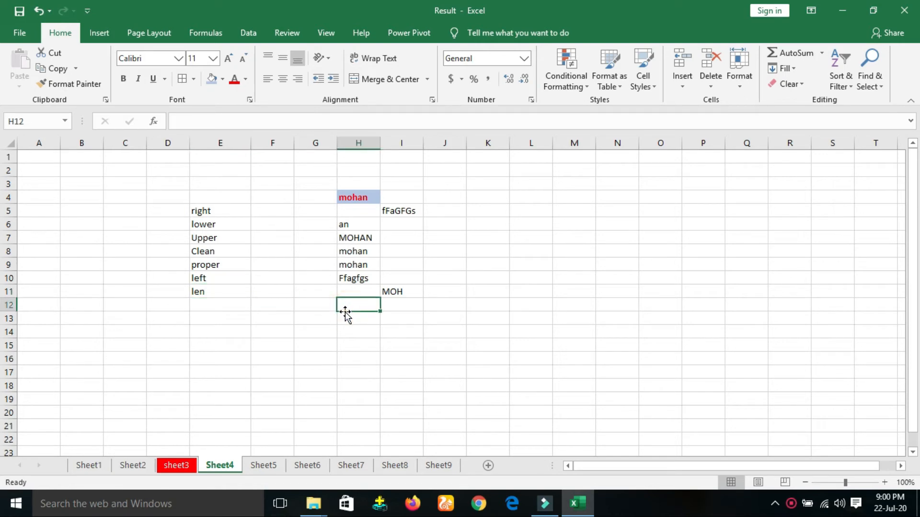
pyautogui.write('=l')
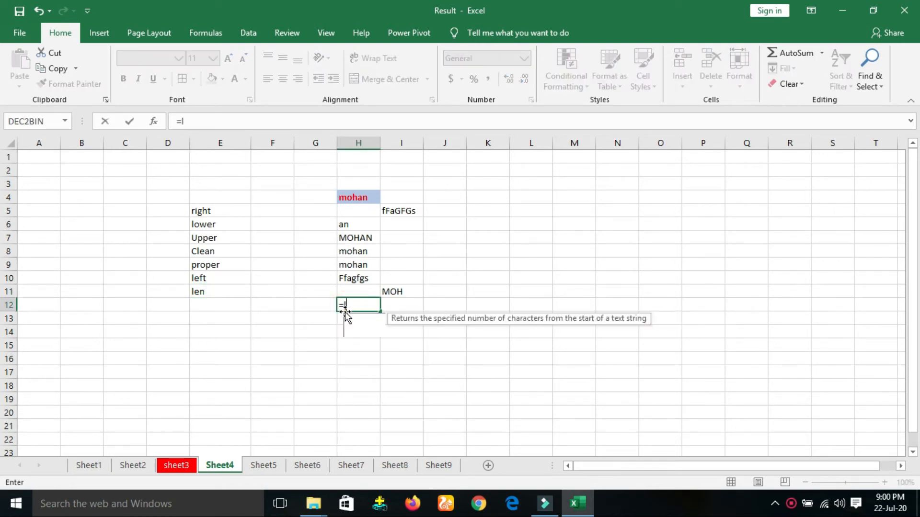
pyautogui.write('en(')
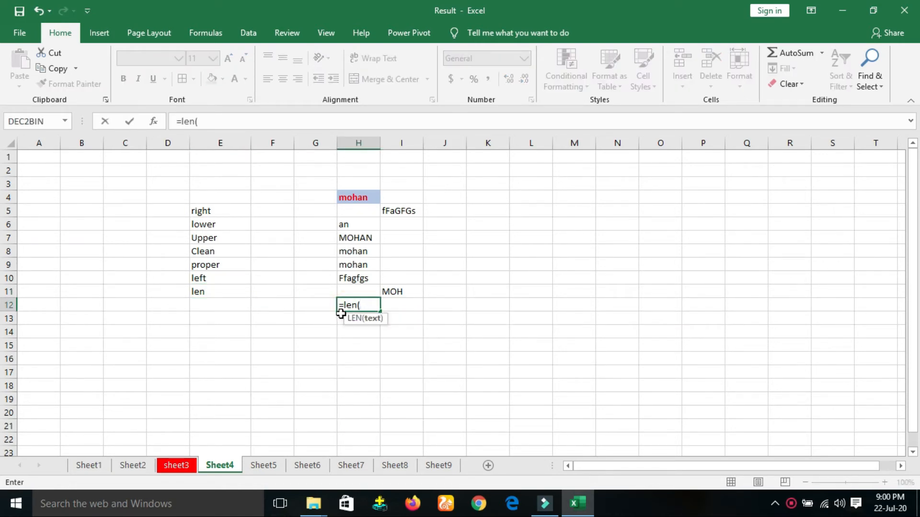
pyautogui.click(355, 239)
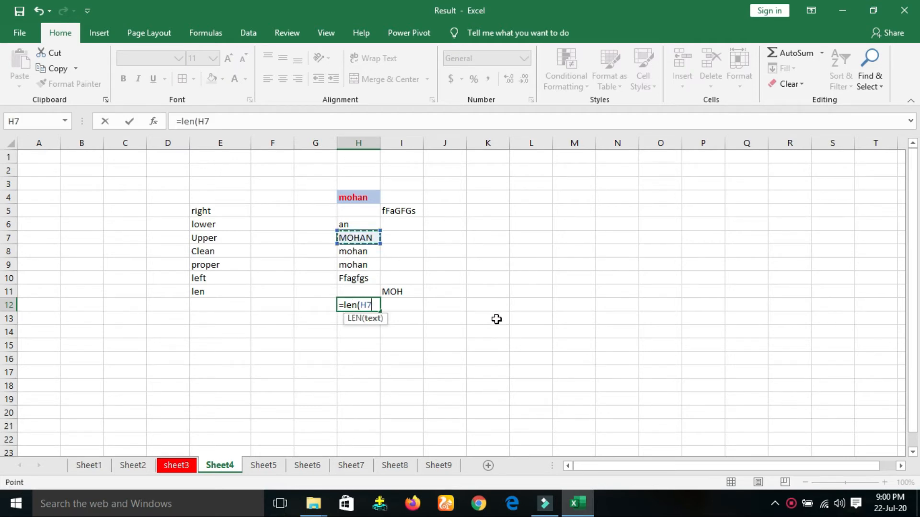
pyautogui.write(')')
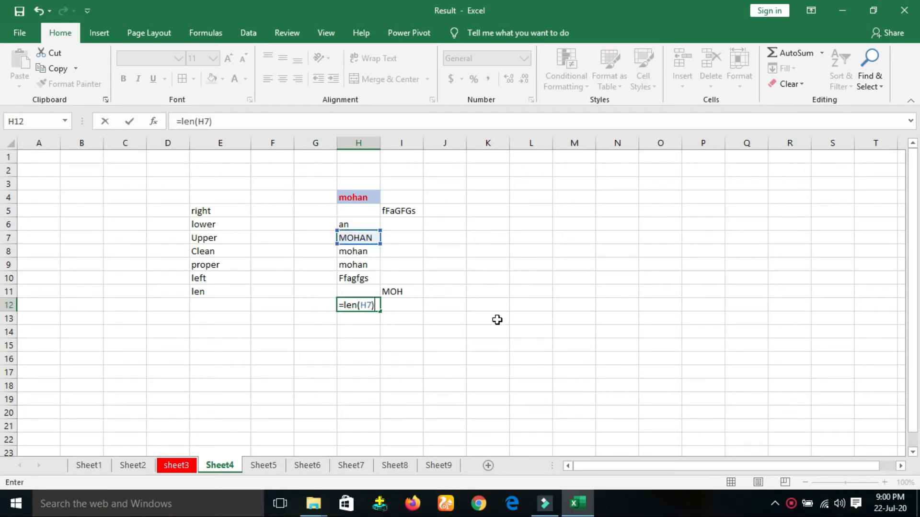
pyautogui.press('Return')
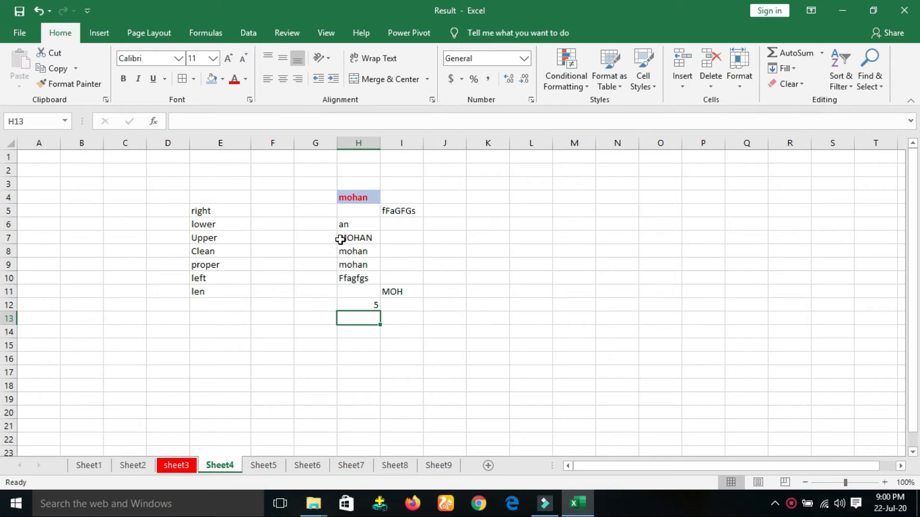
pyautogui.click(368, 305)
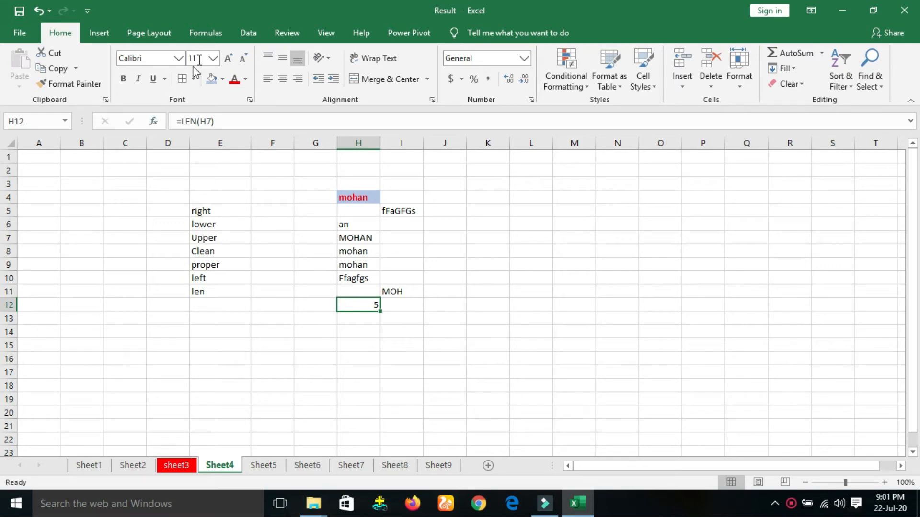
# Step: On Sheet5, return the current date and time in I6 with the formula =NOW()
pyautogui.click(206, 34)
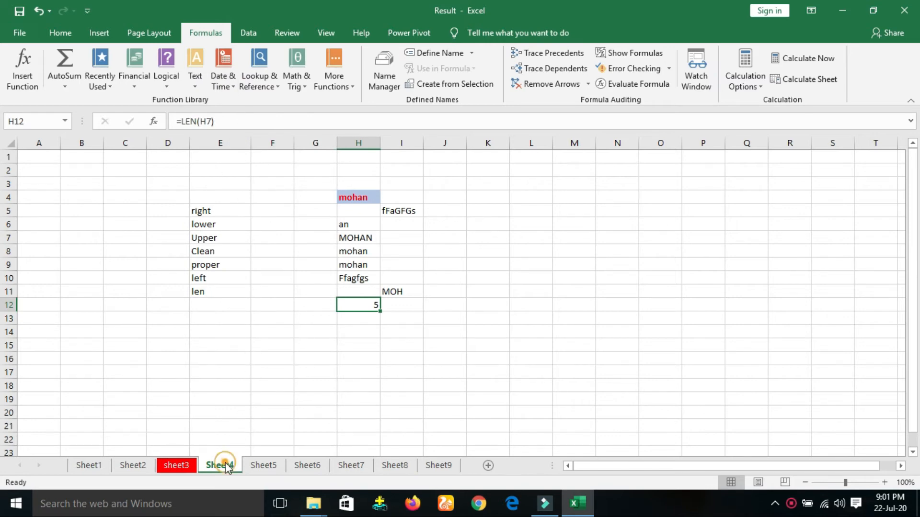
pyautogui.click(261, 472)
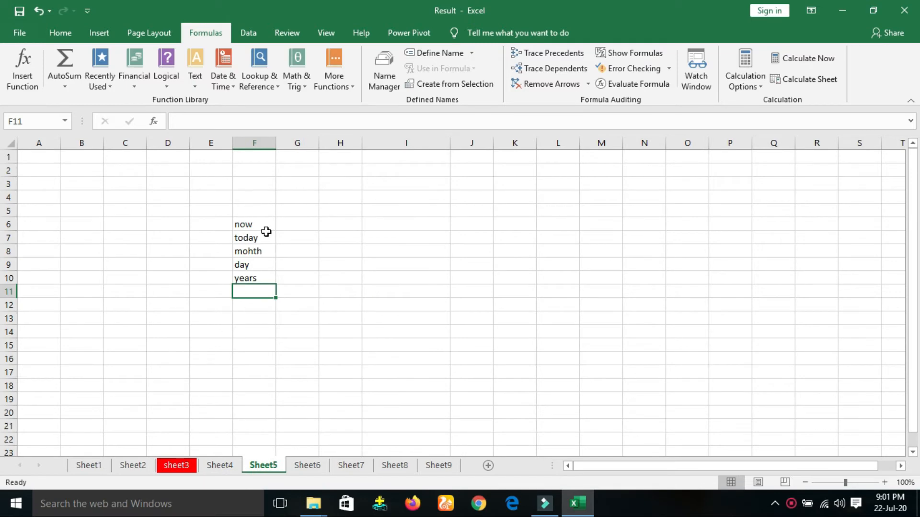
pyautogui.click(240, 226)
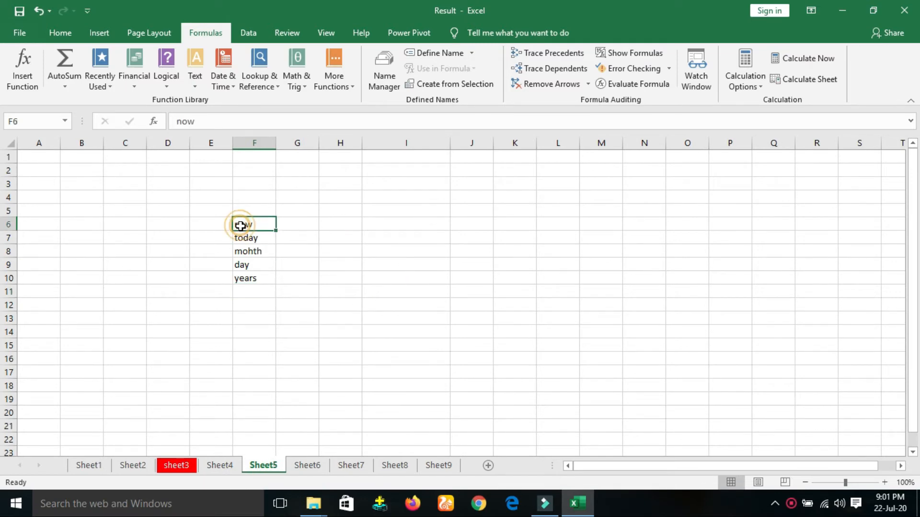
pyautogui.click(338, 223)
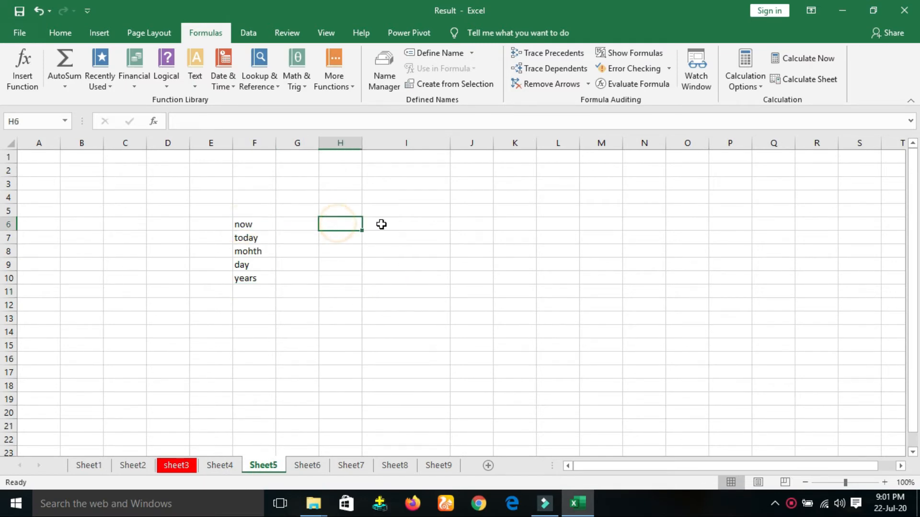
pyautogui.click(384, 224)
pyautogui.write('=')
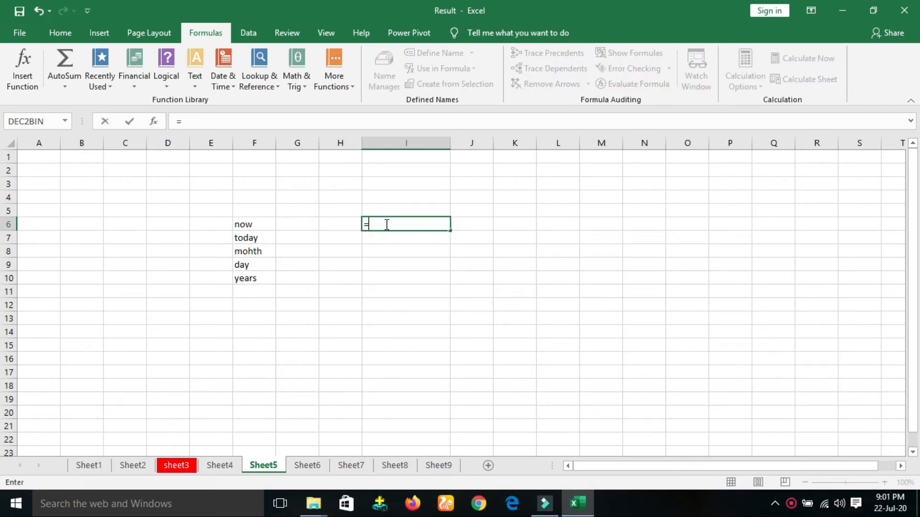
pyautogui.write('now')
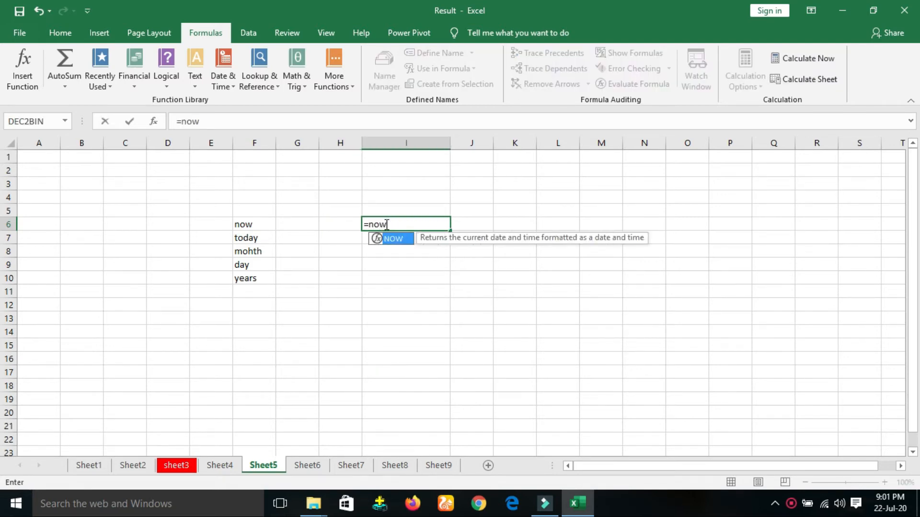
pyautogui.write('()')
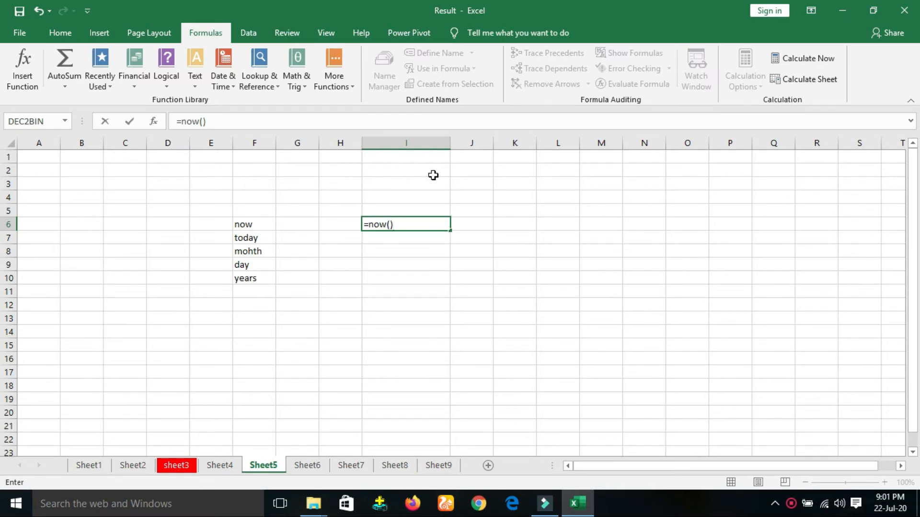
pyautogui.press('Return')
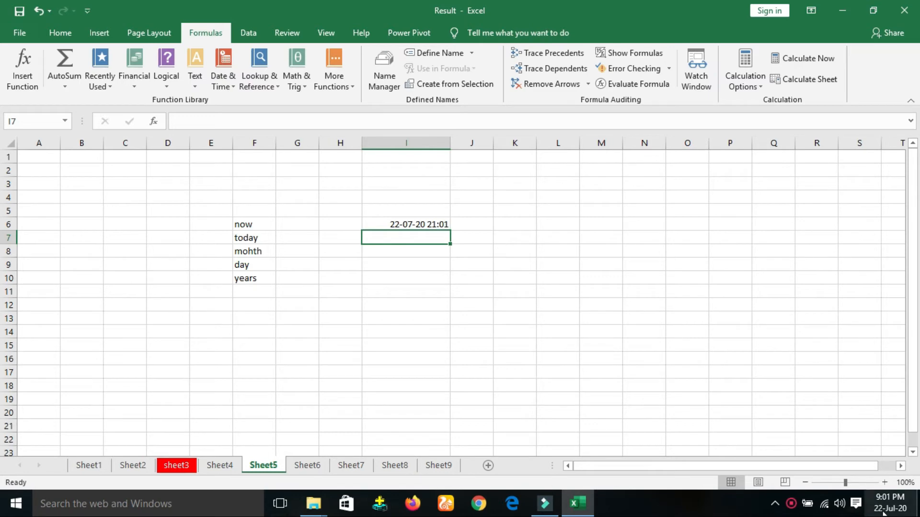
pyautogui.moveTo(880, 514)
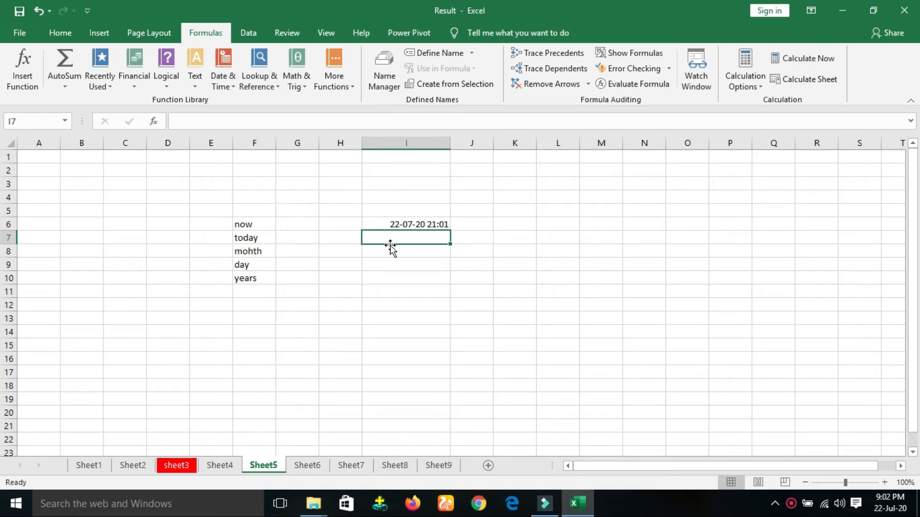
# Step: Return the current date in I7, beside the today label, with the formula =TODAY()
pyautogui.write('=')
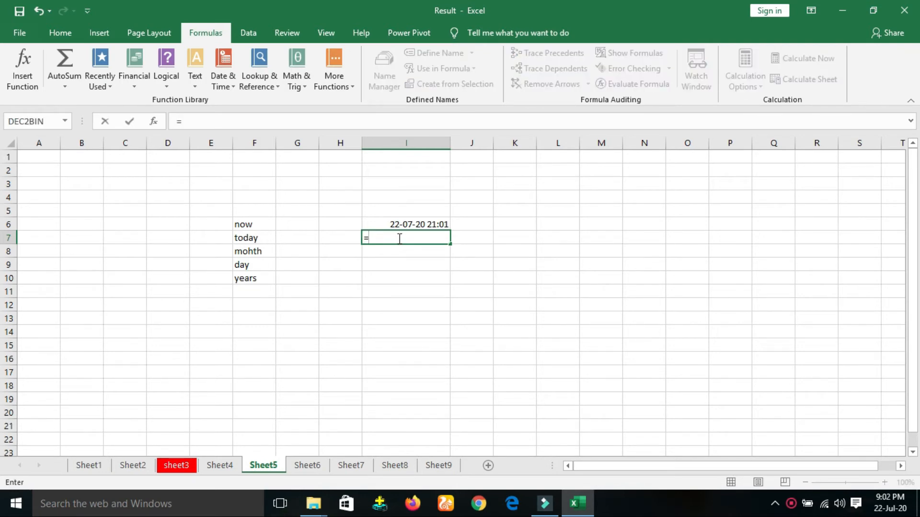
pyautogui.write('today()')
pyautogui.press('Return')
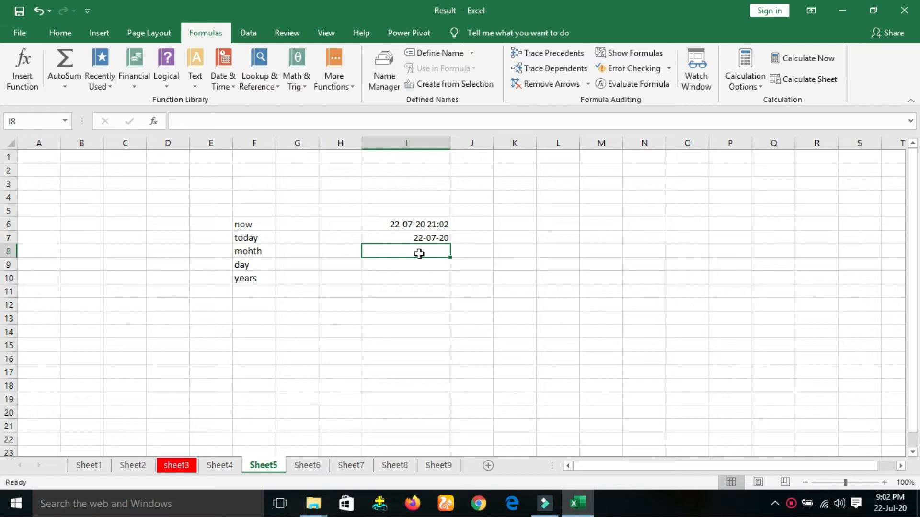
# Step: Extract the month number from the date in I7 into I8 with the formula =MONTH(I7)
pyautogui.write('=')
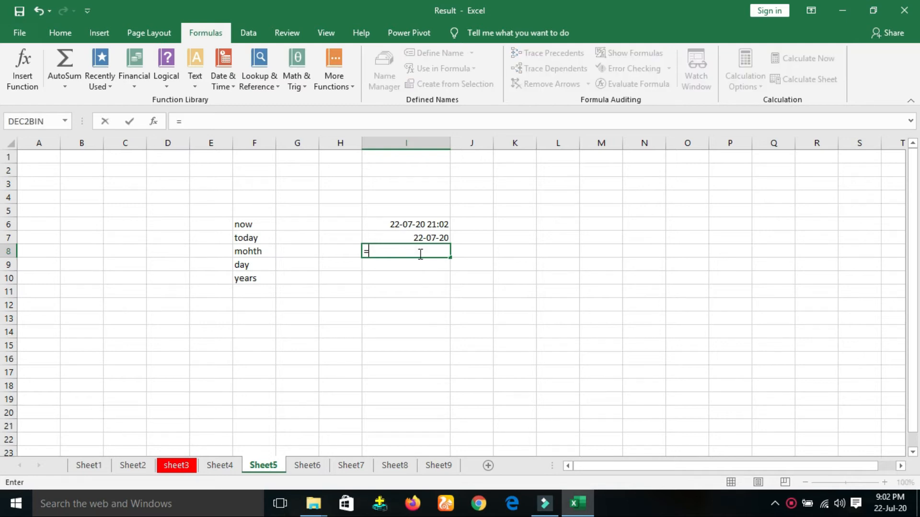
pyautogui.write('month')
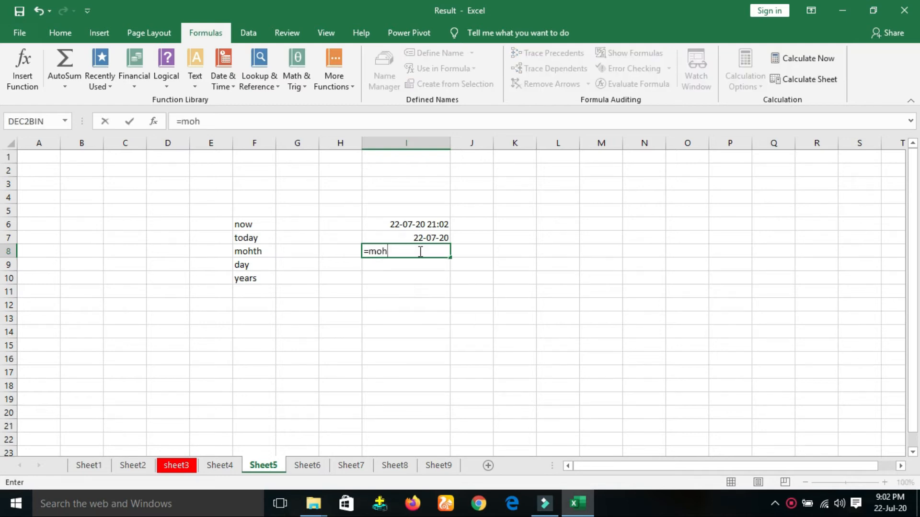
pyautogui.write('(')
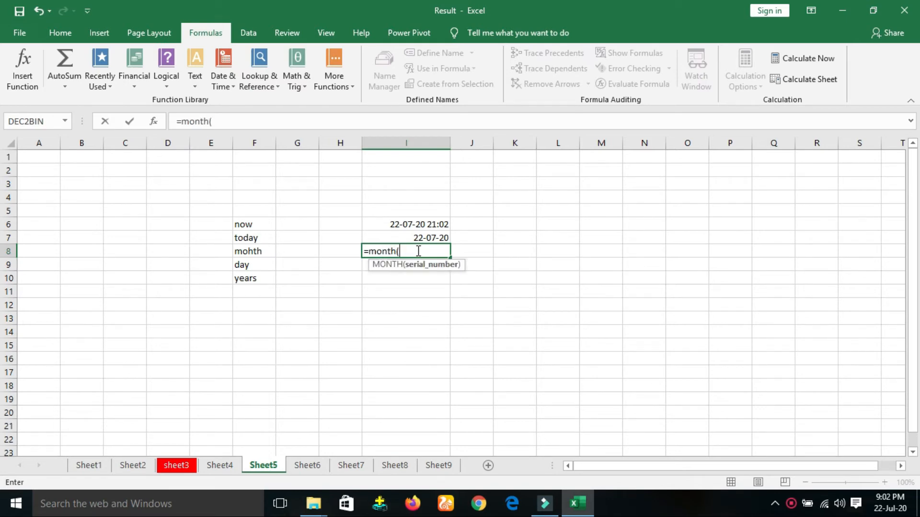
pyautogui.click(424, 238)
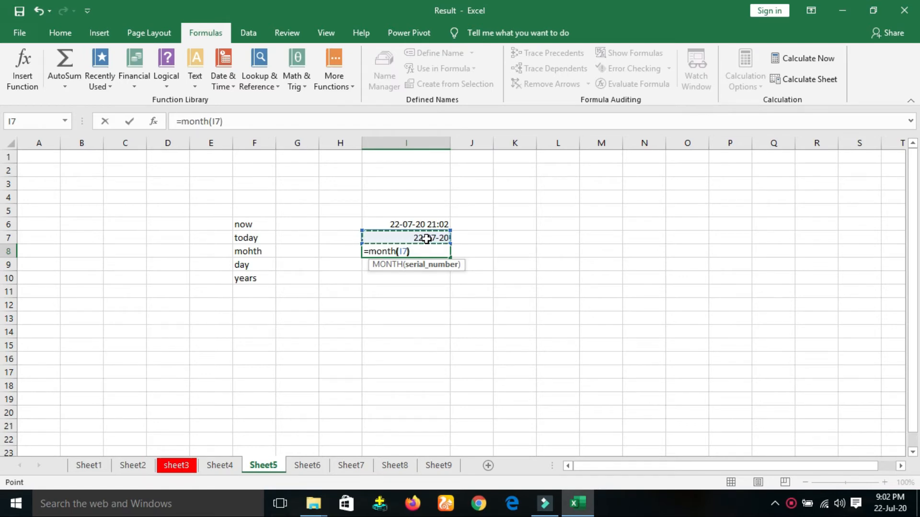
pyautogui.write(')')
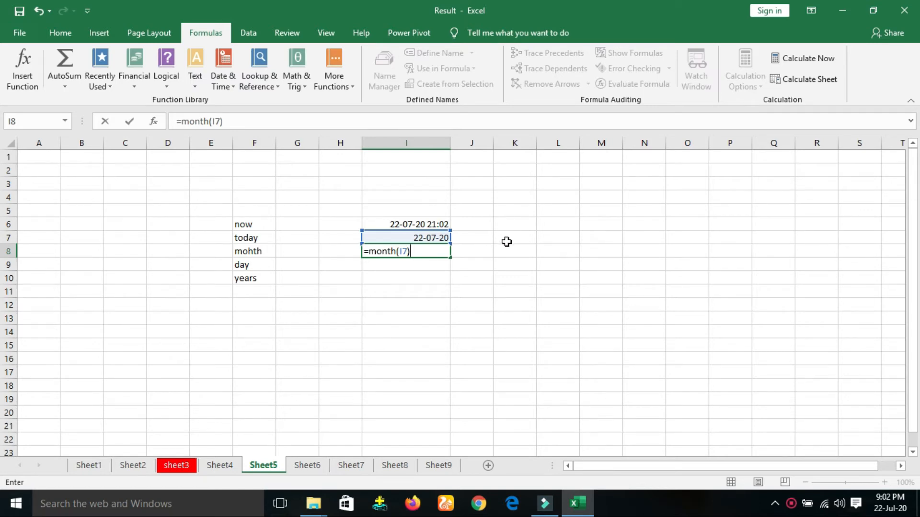
pyautogui.press('Return')
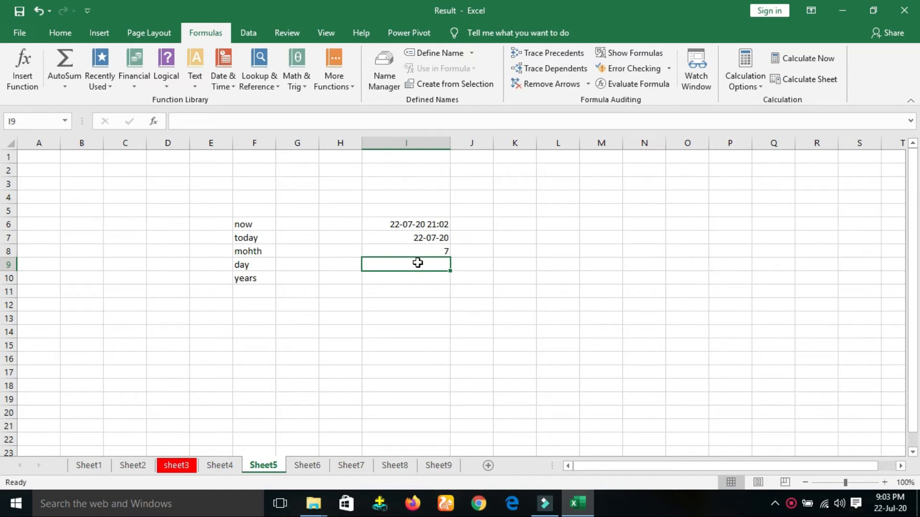
# Step: Extract the day of the month from the date in I7 into I9 with the formula =DAY(I7)
pyautogui.write('=day')
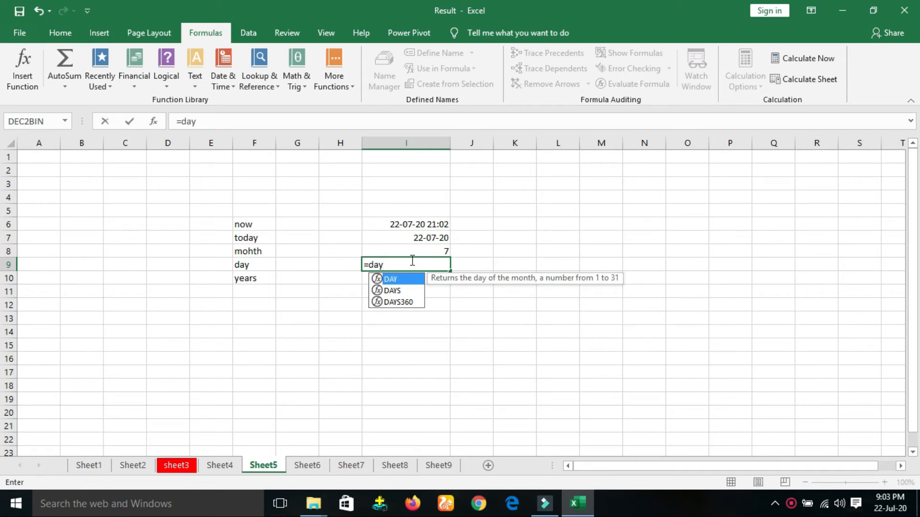
pyautogui.write('(')
pyautogui.click(401, 238)
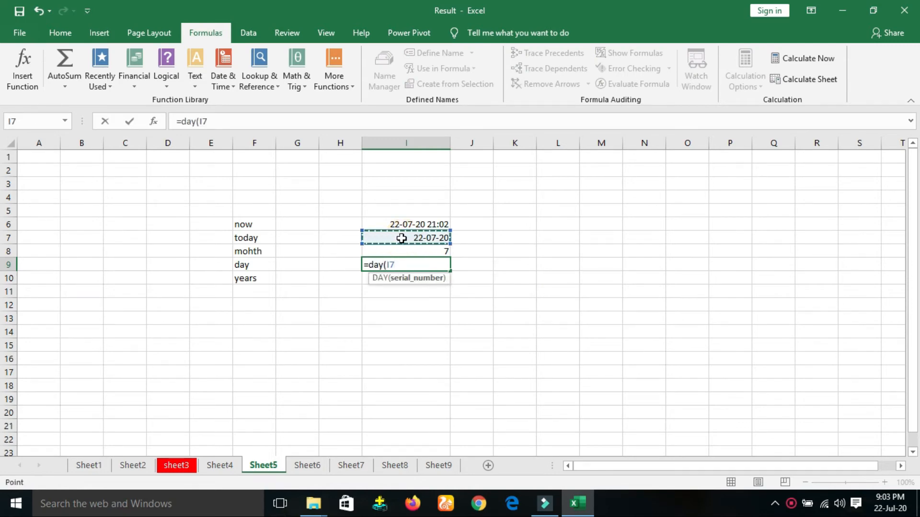
pyautogui.write(')')
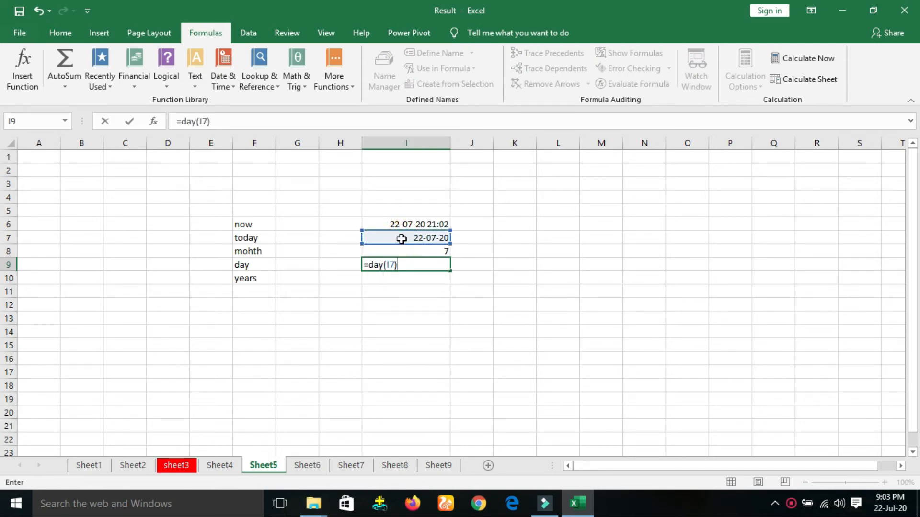
pyautogui.press('Return')
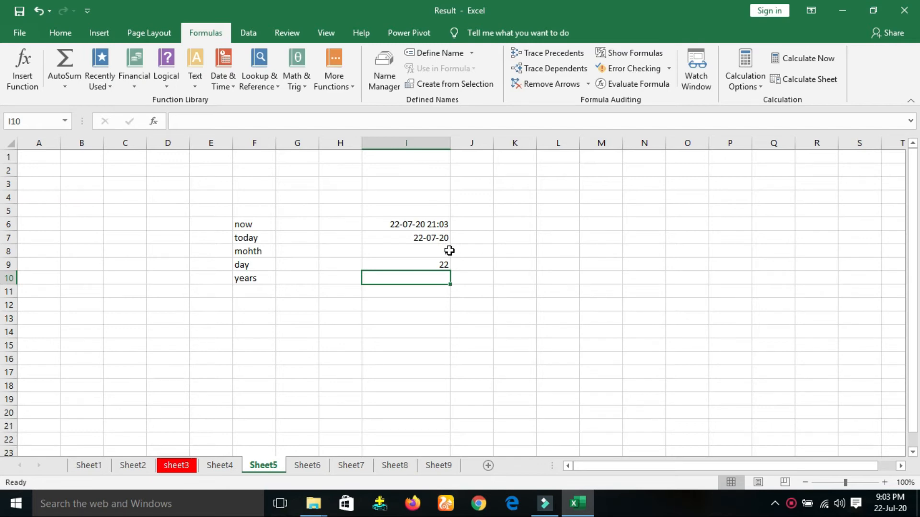
# Step: Enter a YEAR formula in cell I10 that extracts the year from the today date in I7
pyautogui.write('=year')
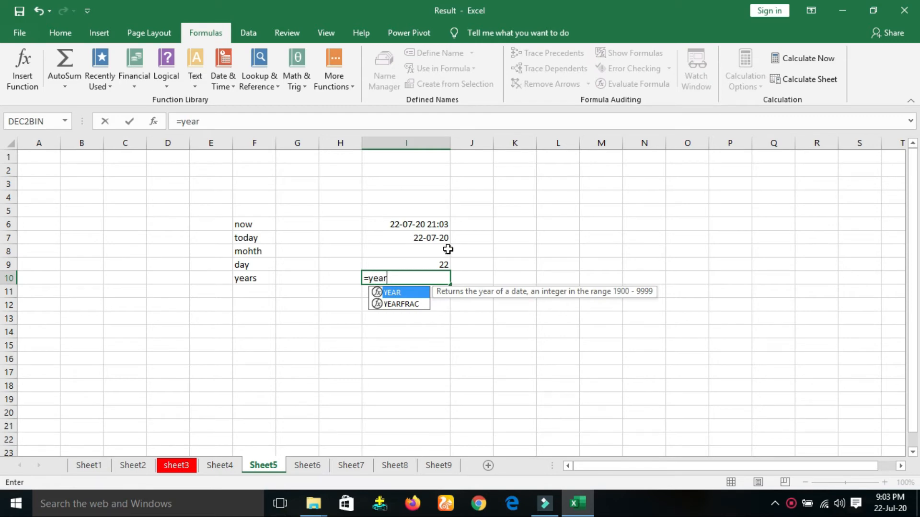
pyautogui.write('(')
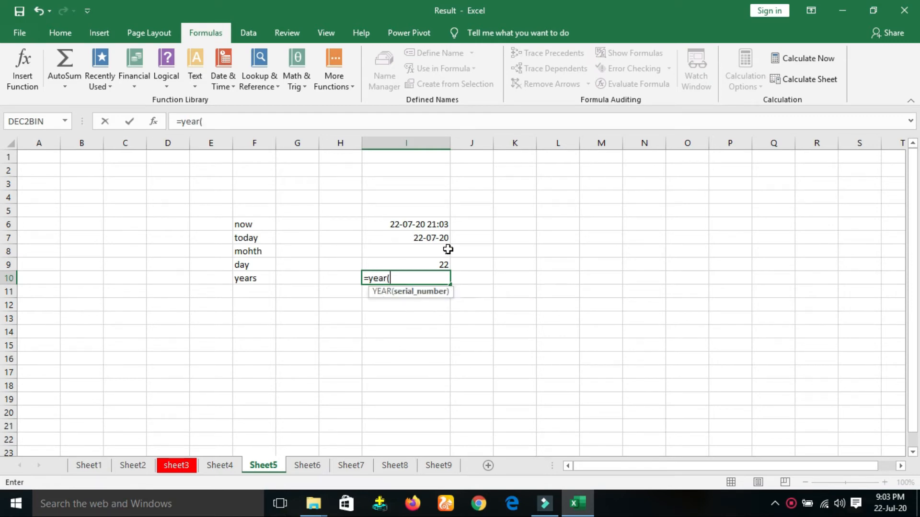
pyautogui.click(434, 242)
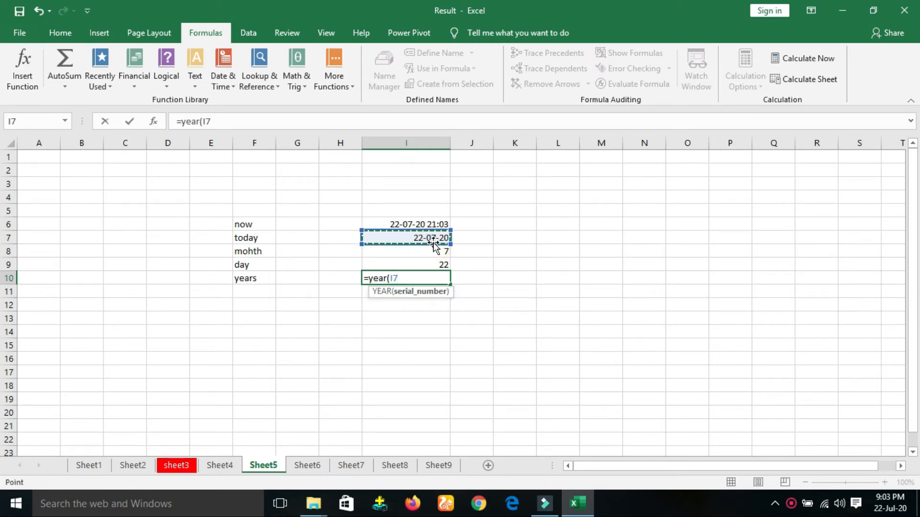
pyautogui.write(')')
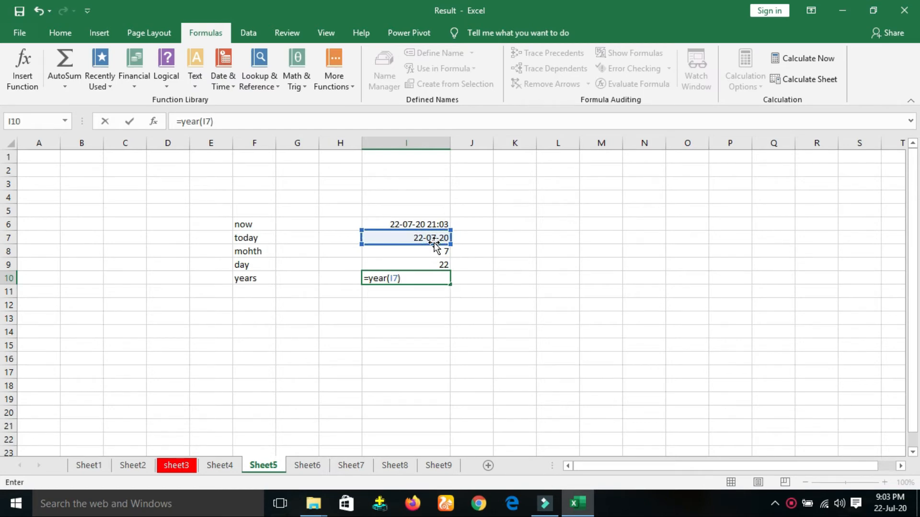
pyautogui.press('Return')
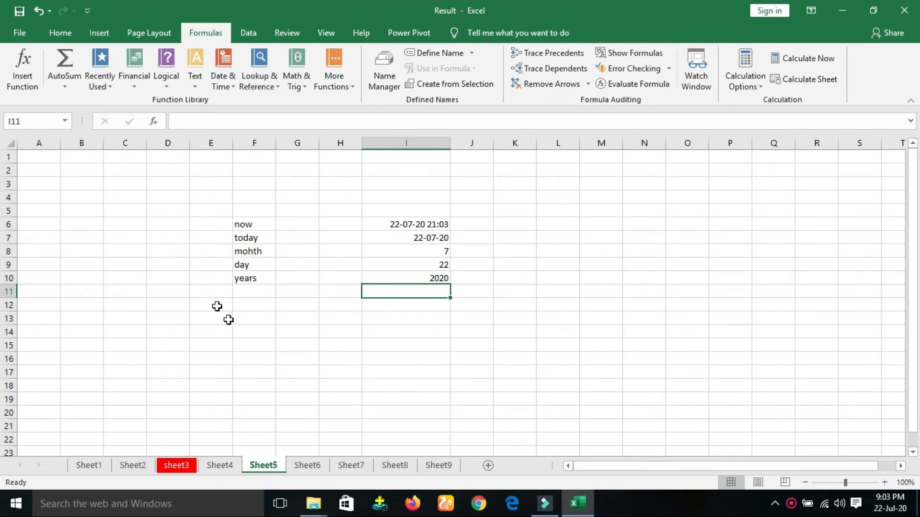
pyautogui.click(224, 77)
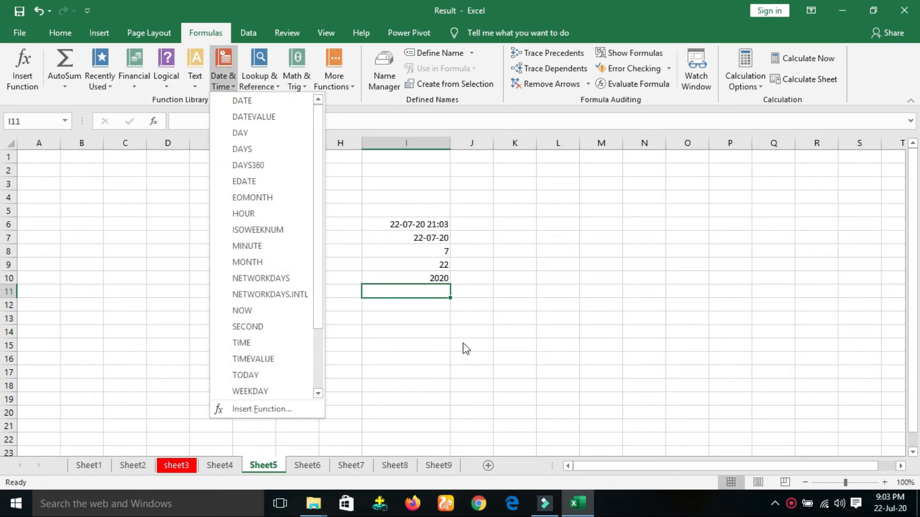
pyautogui.click(549, 242)
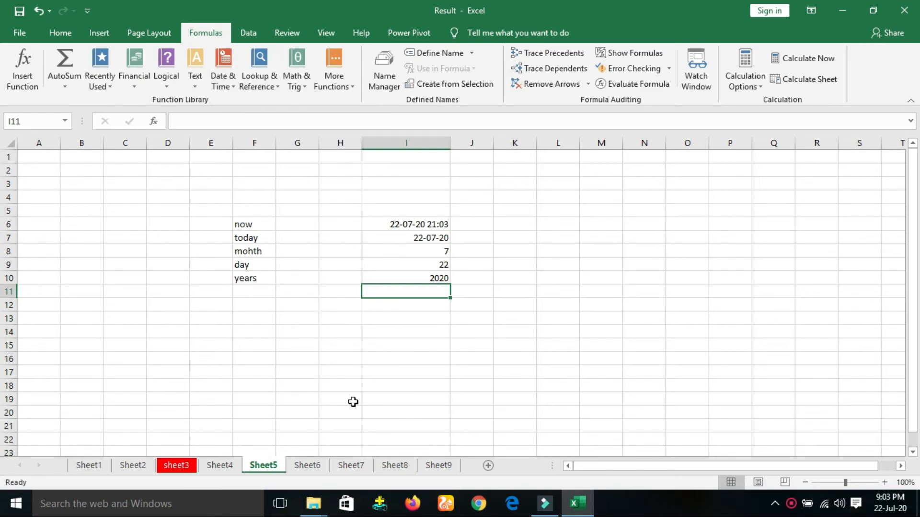
# Step: On Sheet6, start a VLOOKUP formula in cell I6 with E7 as the lookup value
pyautogui.click(308, 467)
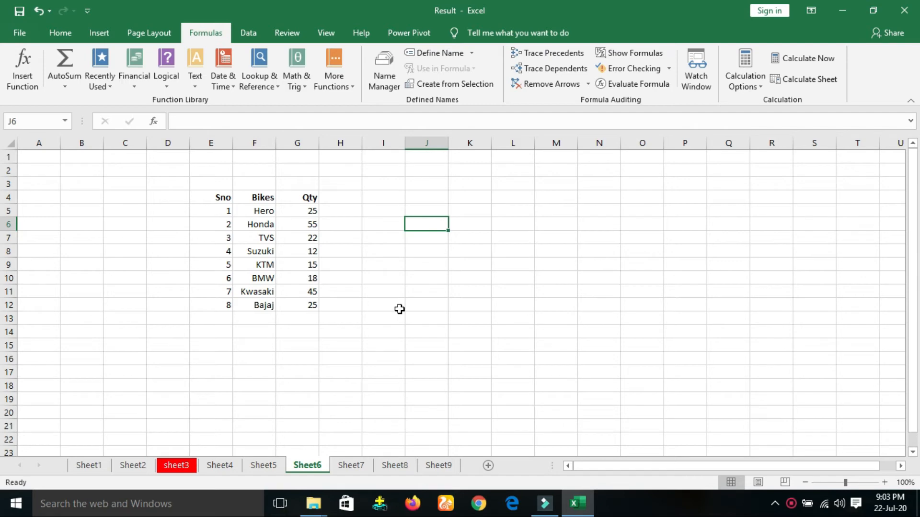
pyautogui.click(222, 254)
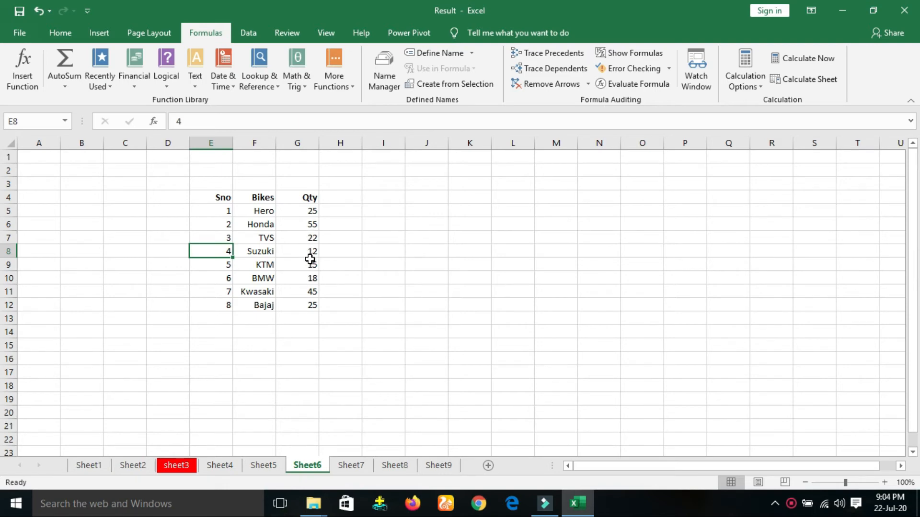
pyautogui.click(214, 236)
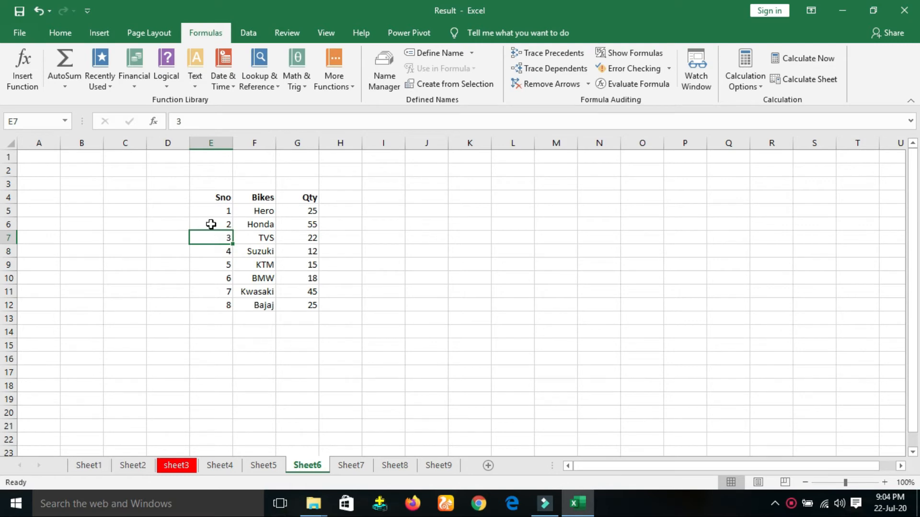
pyautogui.click(211, 224)
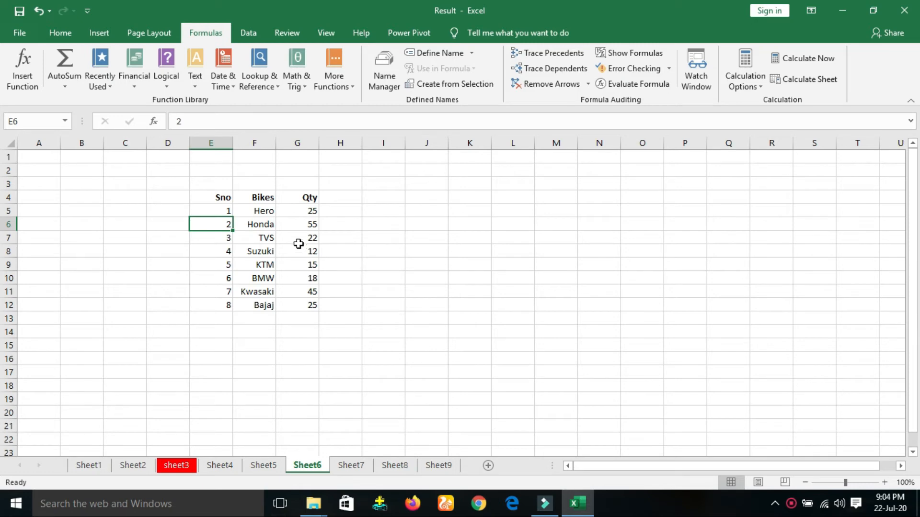
pyautogui.click(390, 229)
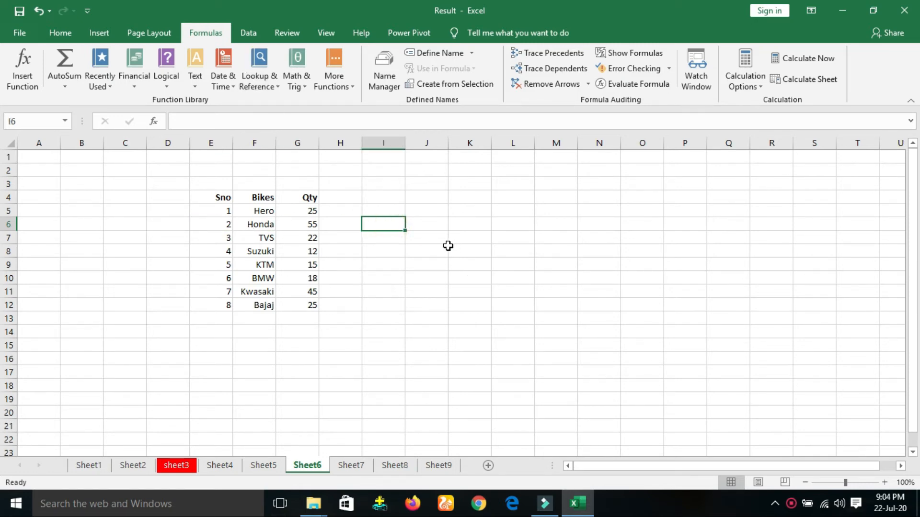
pyautogui.write('v')
pyautogui.press('BackSpace')
pyautogui.write('=vlo')
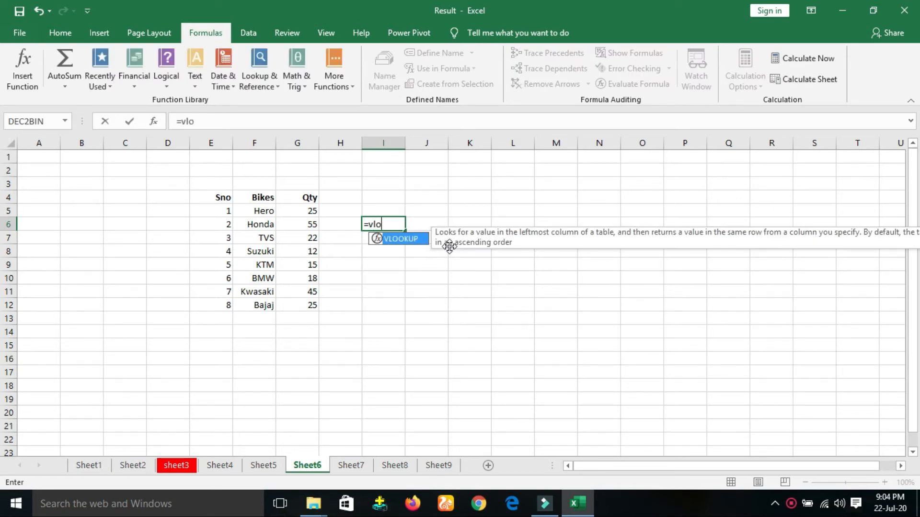
pyautogui.write('okup')
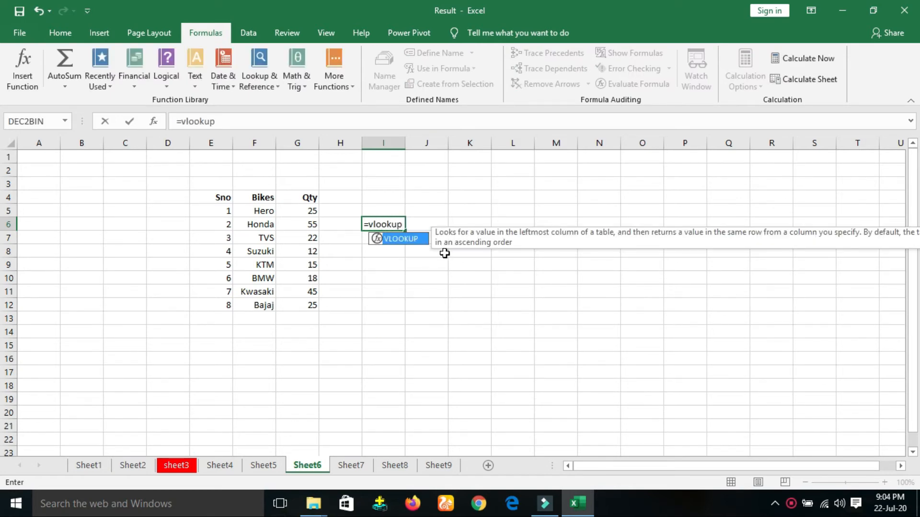
pyautogui.write('(')
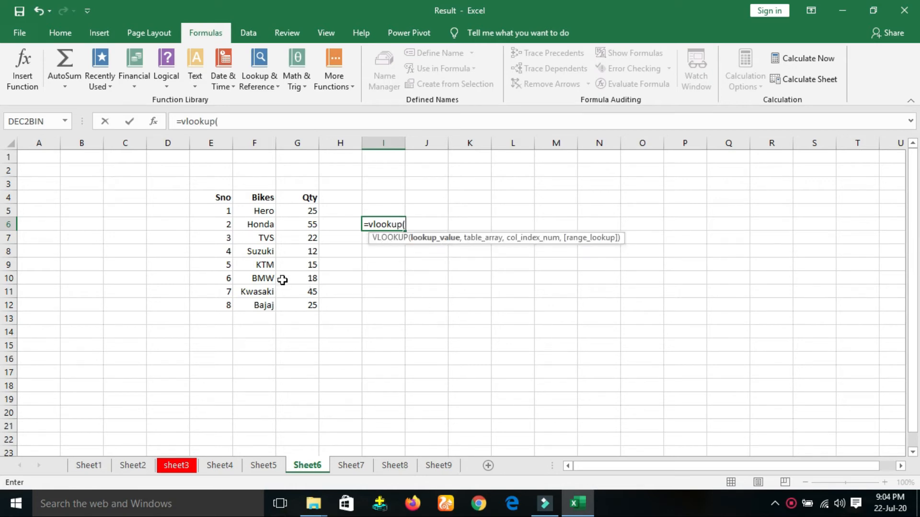
pyautogui.click(225, 238)
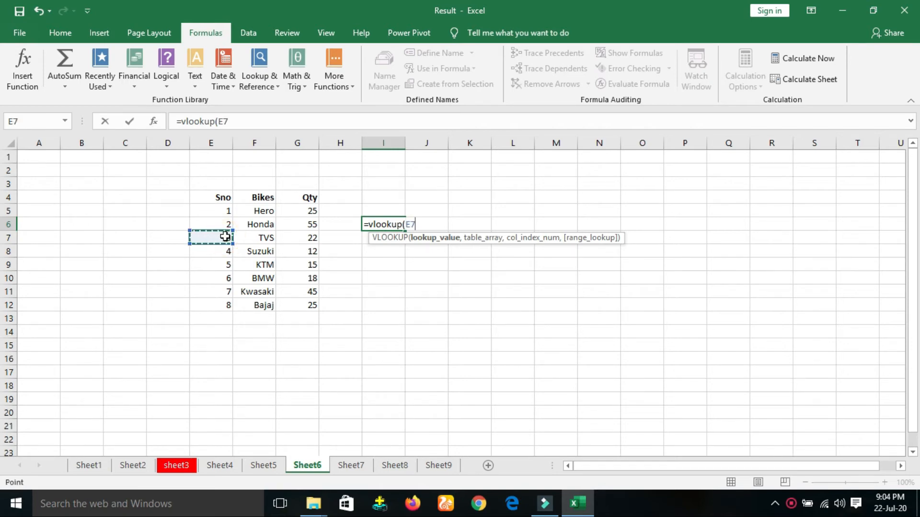
pyautogui.write(',')
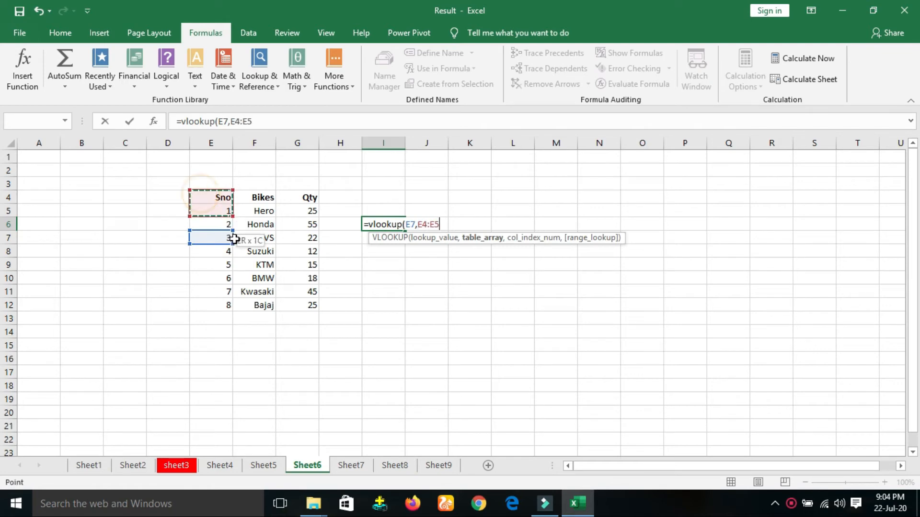
# Step: Complete the VLOOKUP formula with table array E4:G12 and column index 3, leaving out the range lookup argument
pyautogui.moveTo(259, 251); pyautogui.dragTo(259, 291)
pyautogui.moveTo(202, 193); pyautogui.dragTo(294, 305)
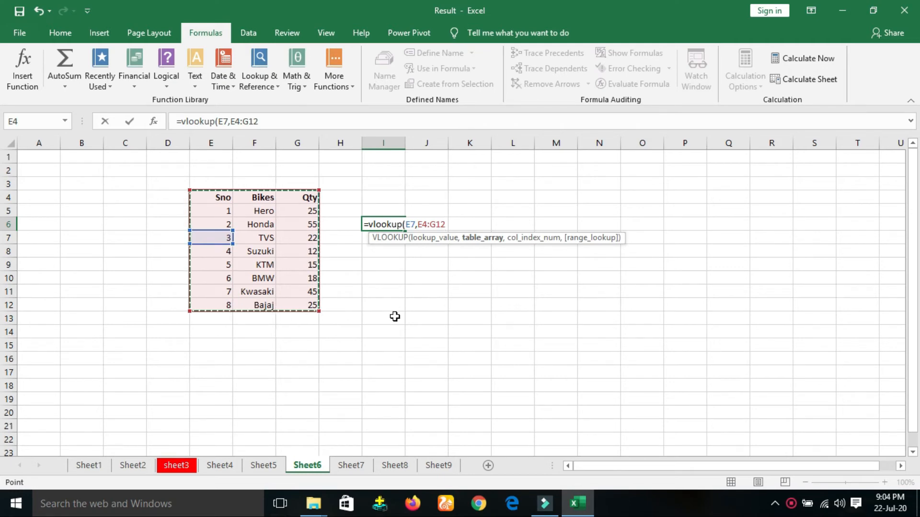
pyautogui.write(',')
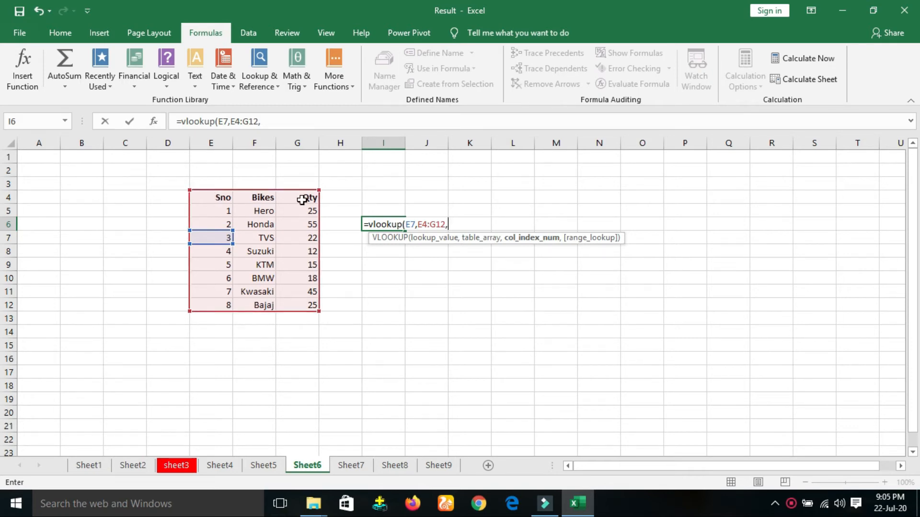
pyautogui.write(',')
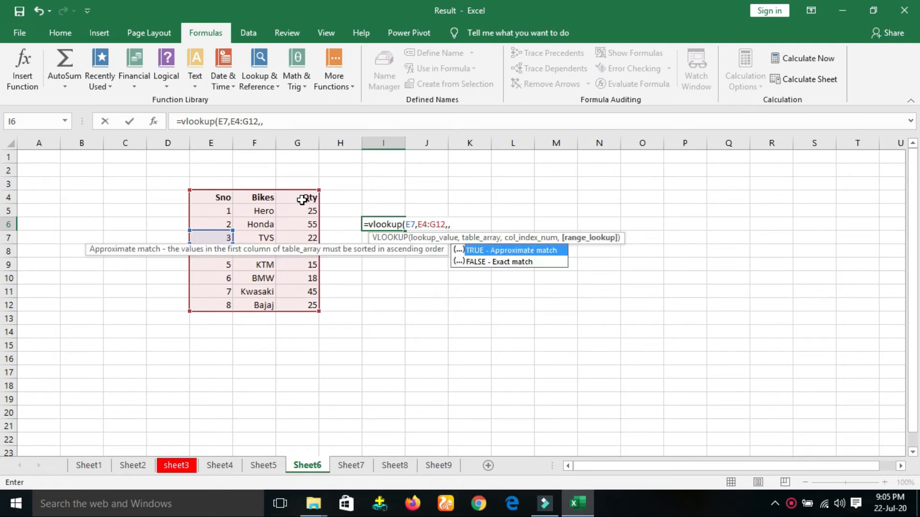
pyautogui.press('BackSpace')
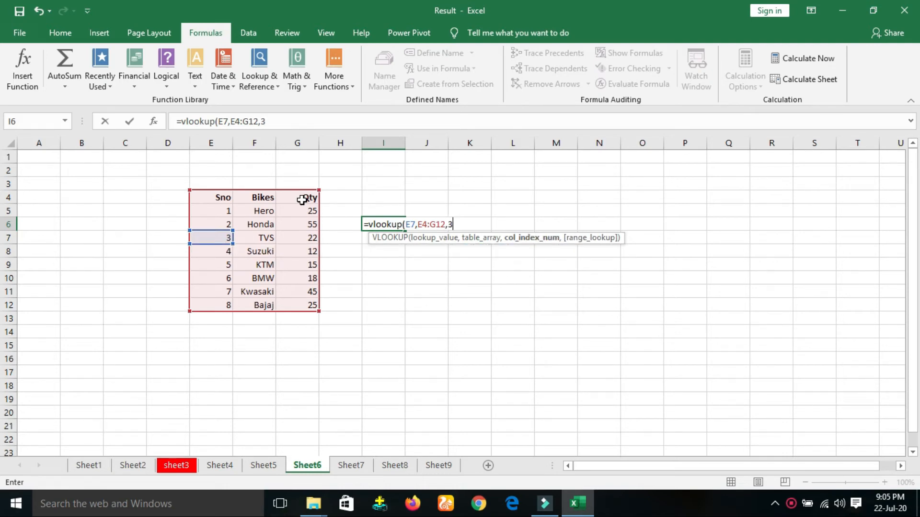
pyautogui.write('3,')
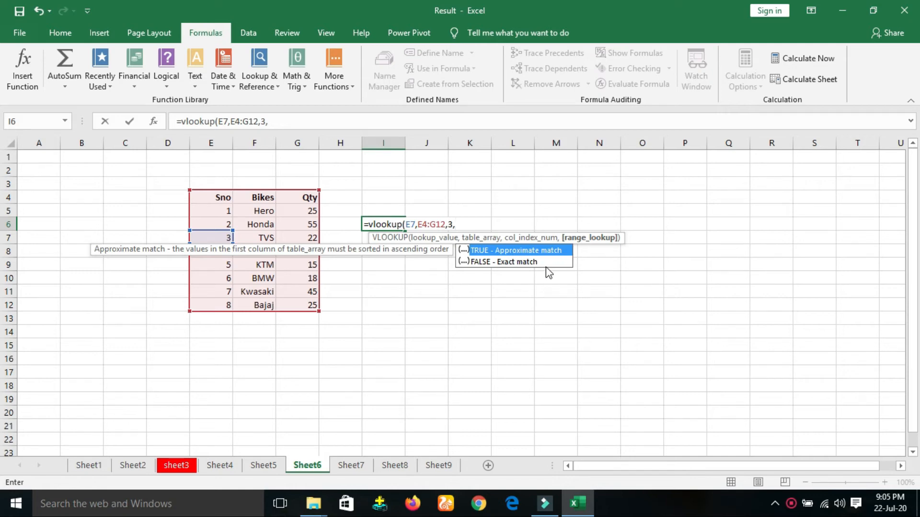
pyautogui.press('BackSpace')
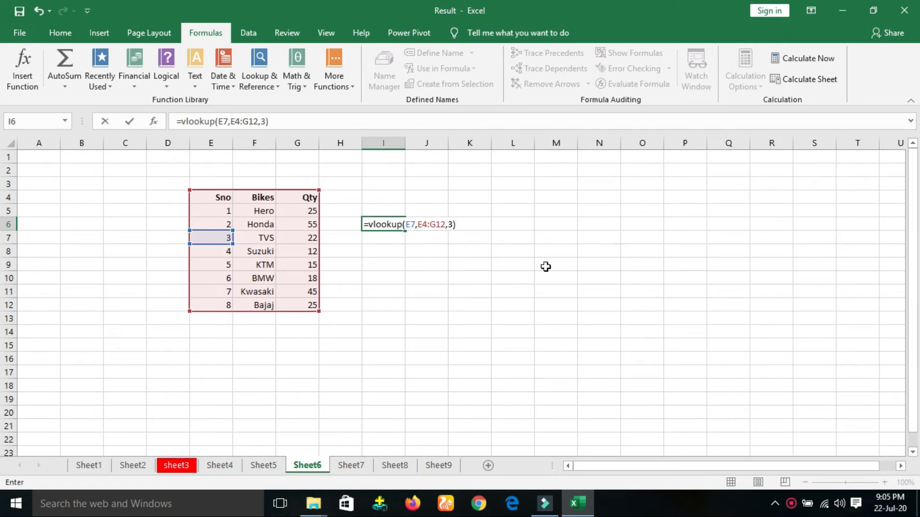
pyautogui.press('Return')
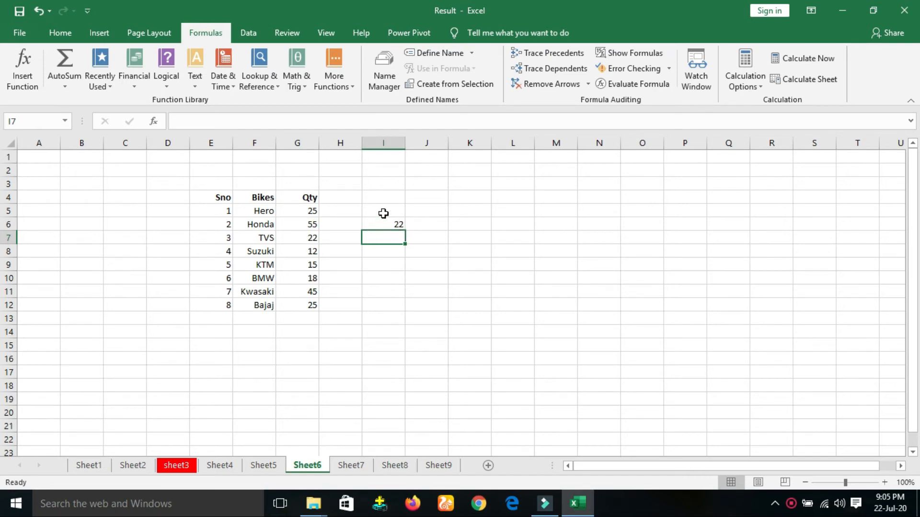
pyautogui.click(267, 83)
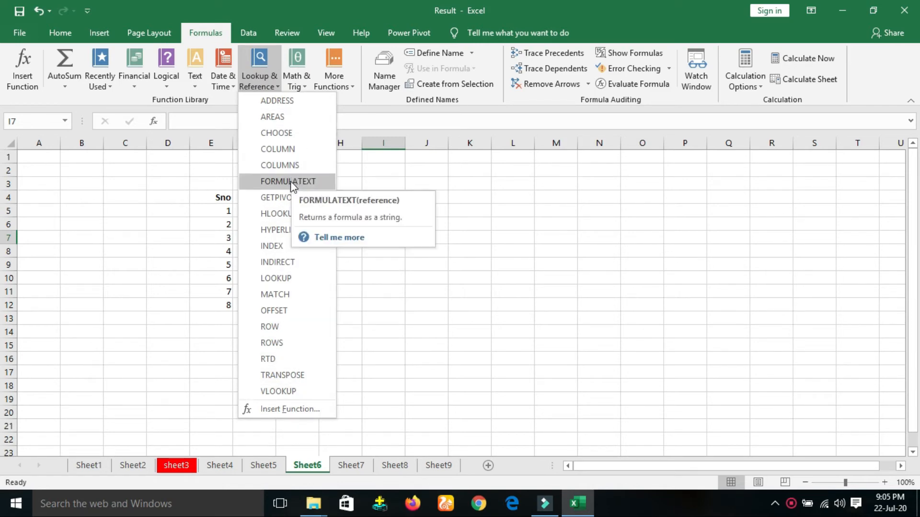
pyautogui.click(566, 245)
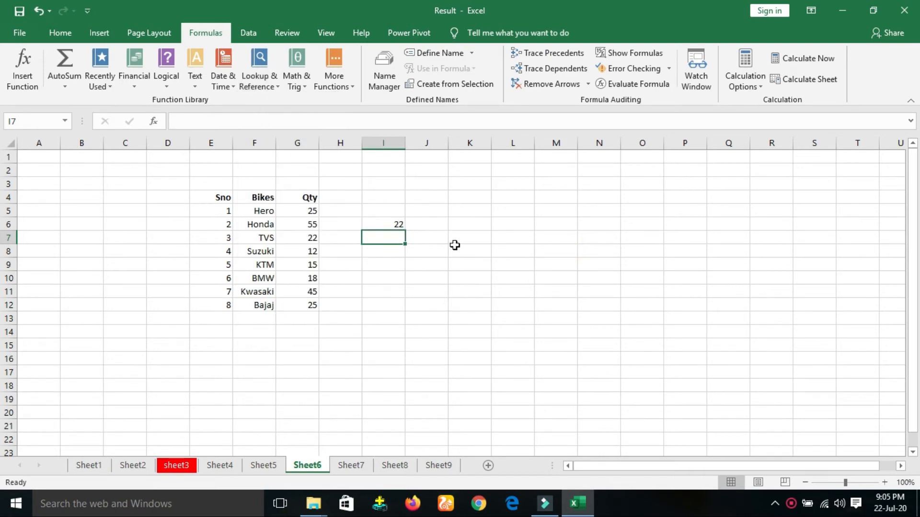
# Step: Switch to Sheet7 and look through the available Math & Trig functions
pyautogui.click(351, 465)
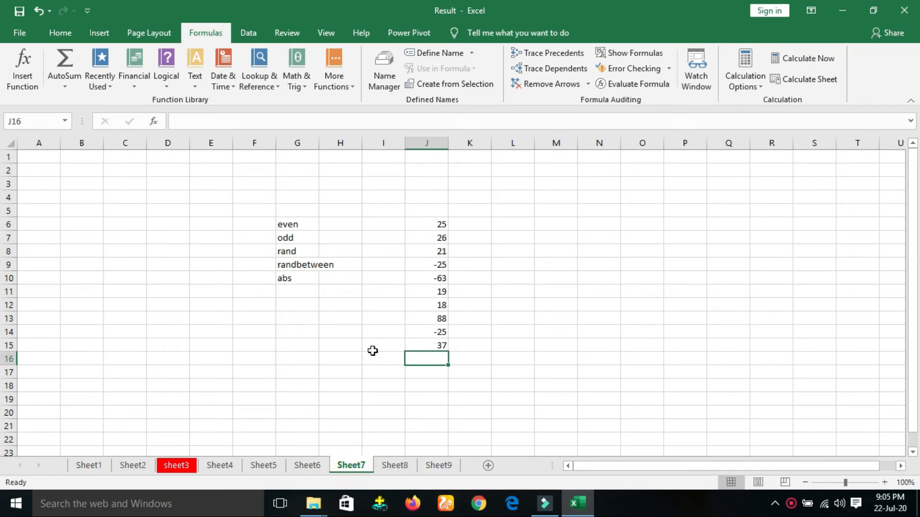
pyautogui.click(307, 90)
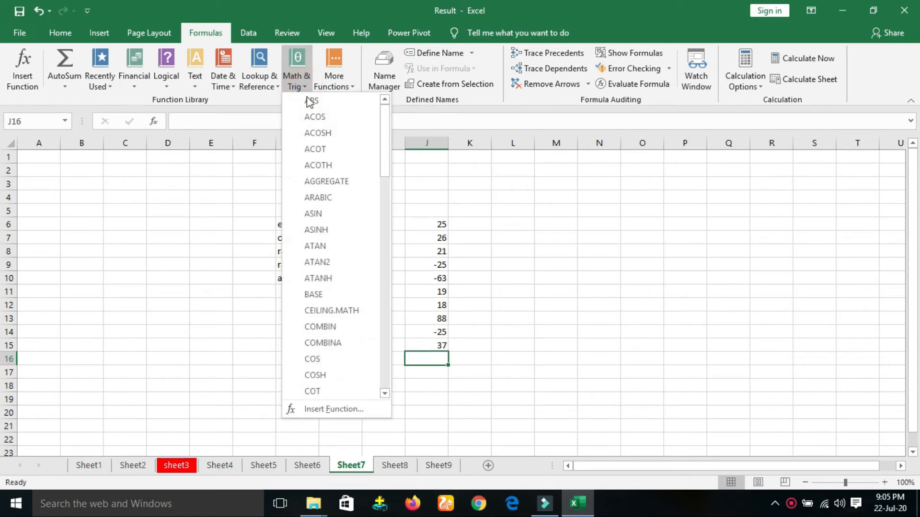
pyautogui.scroll(-6, 328, 284)
pyautogui.scroll(-11, 329, 284)
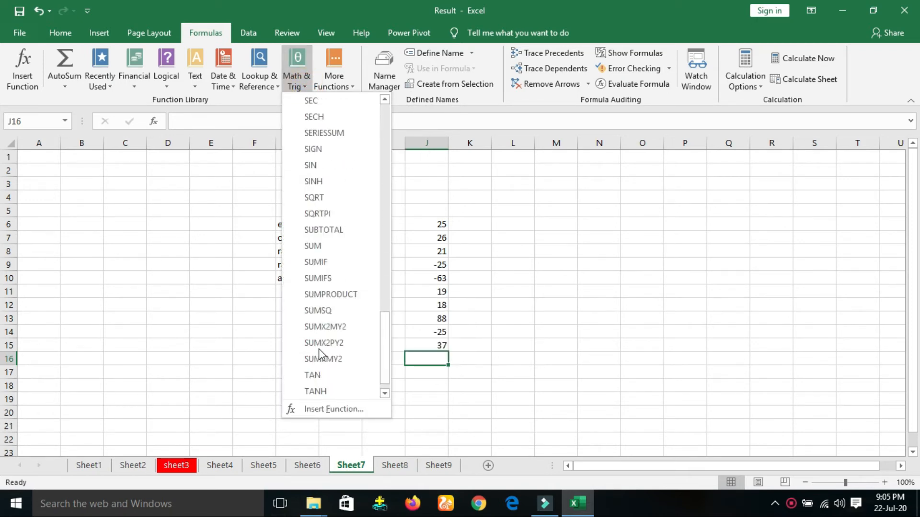
pyautogui.scroll(-2, 330, 340)
pyautogui.scroll(10, 341, 326)
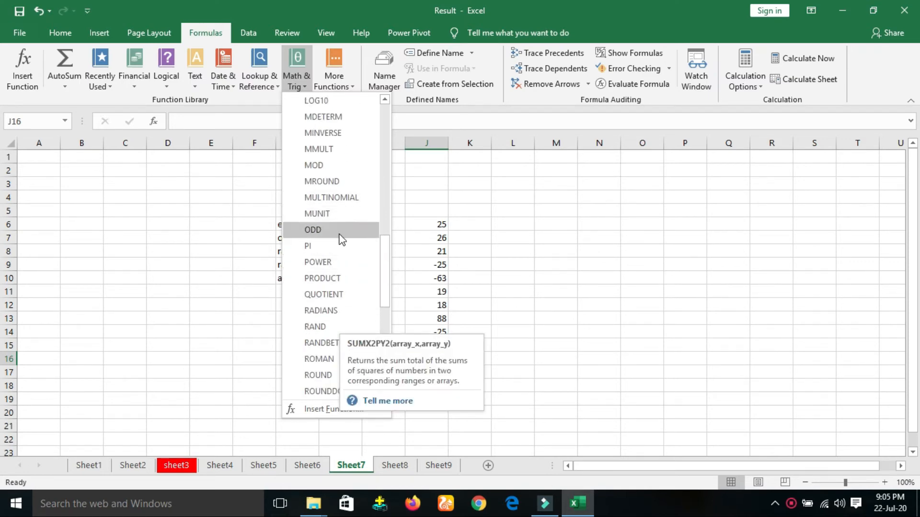
pyautogui.click(580, 232)
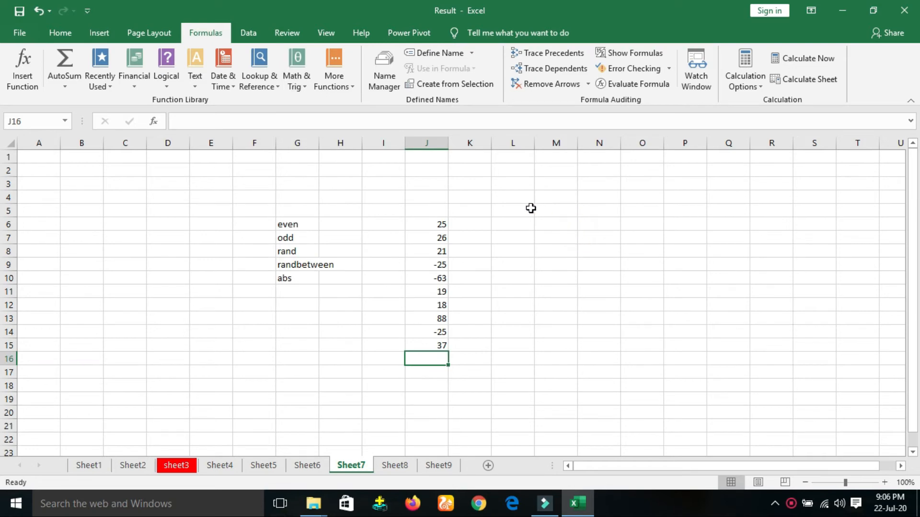
# Step: Enter an EVEN formula in cell K6 that rounds the number in J6, and fill it down to K15
pyautogui.click(301, 226)
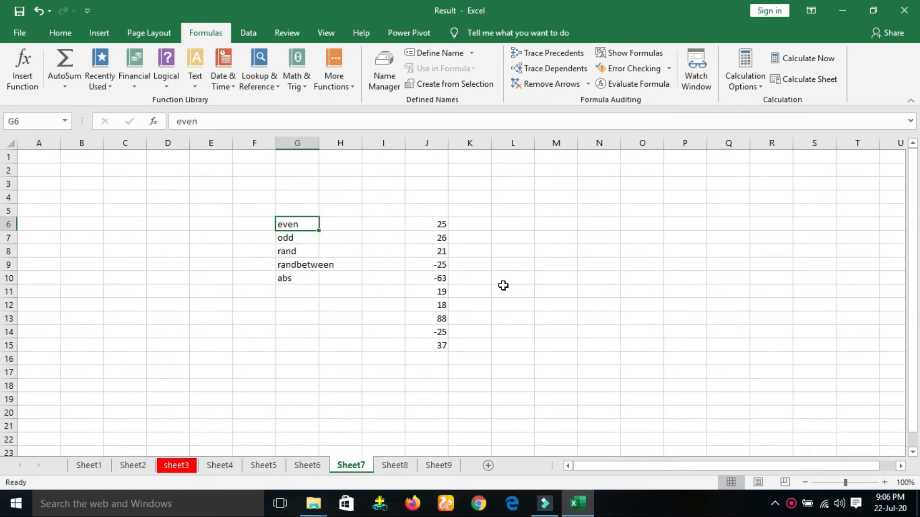
pyautogui.click(471, 224)
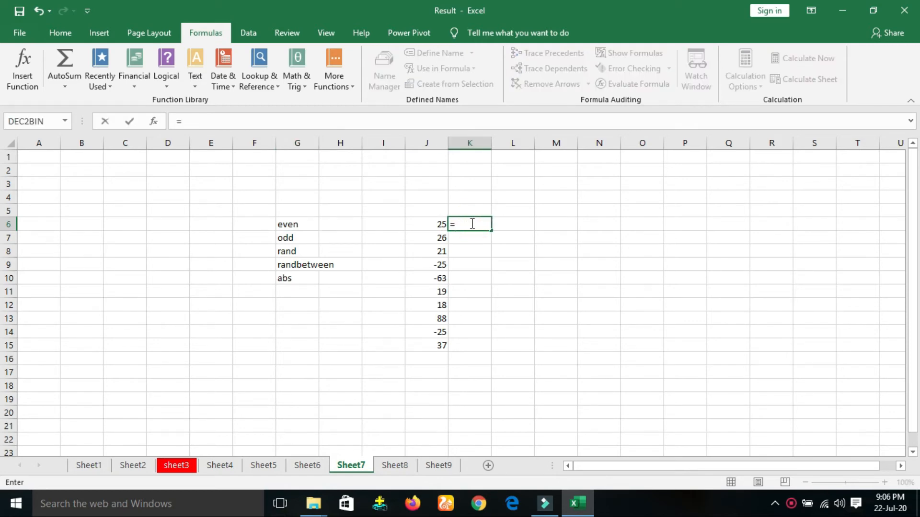
pyautogui.write('even')
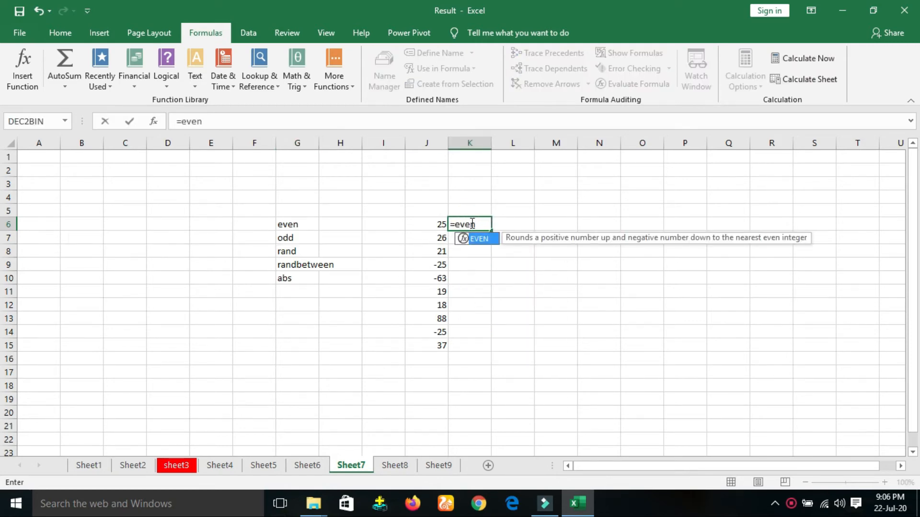
pyautogui.write('(')
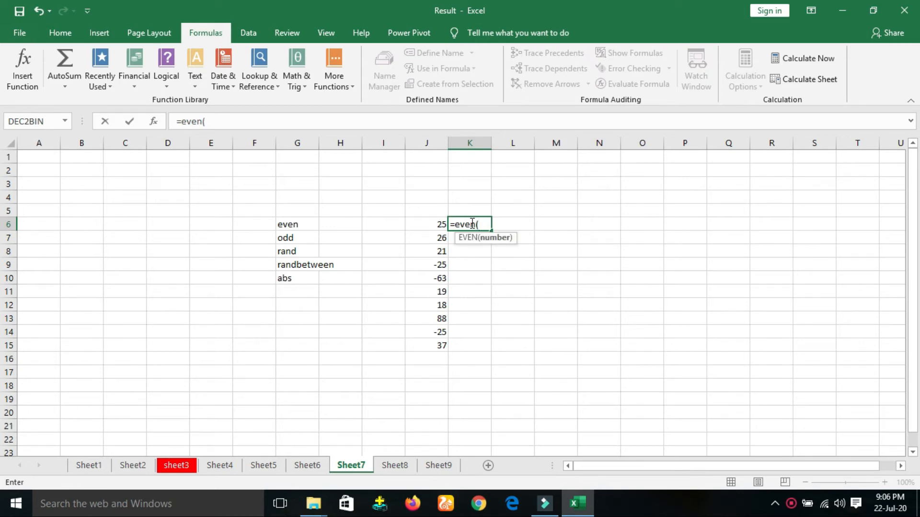
pyautogui.click(432, 227)
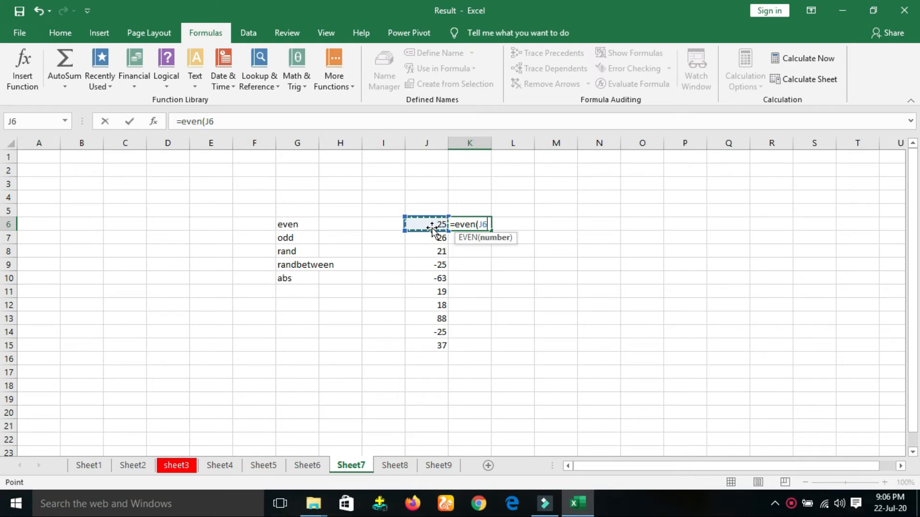
pyautogui.write(')')
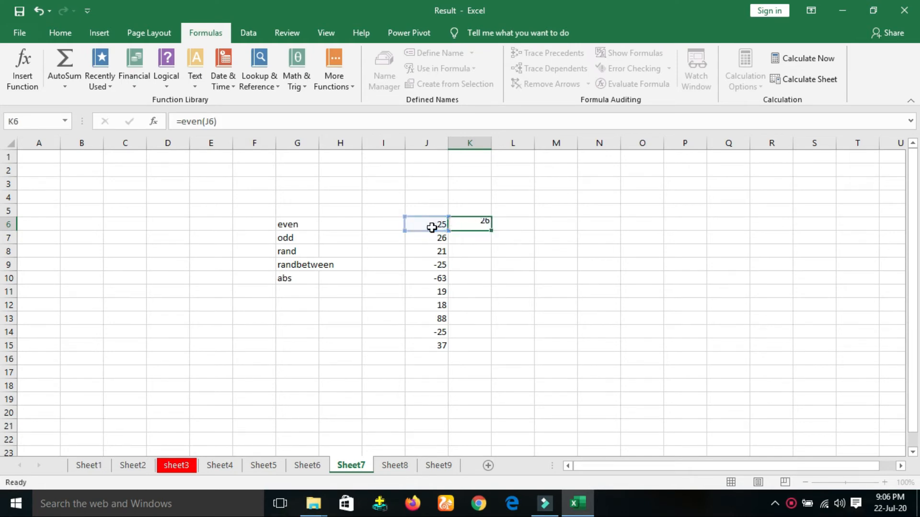
pyautogui.press('Return')
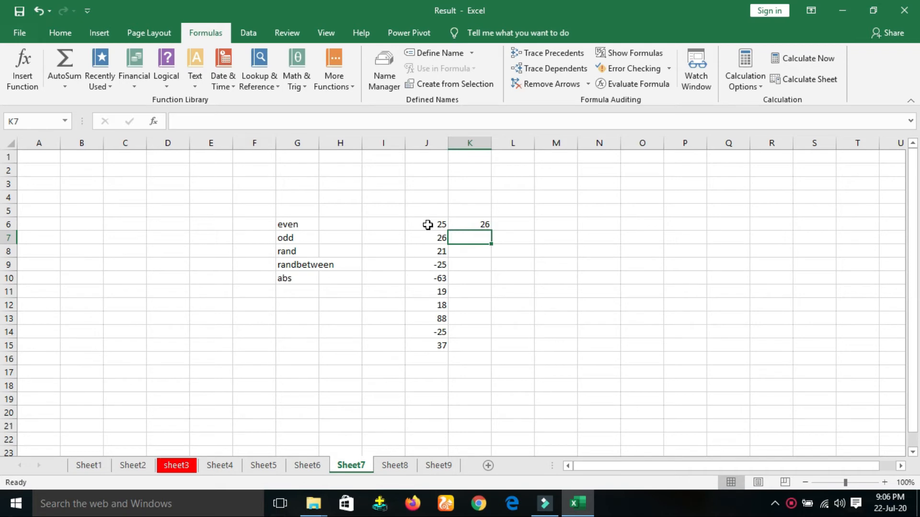
pyautogui.click(470, 222)
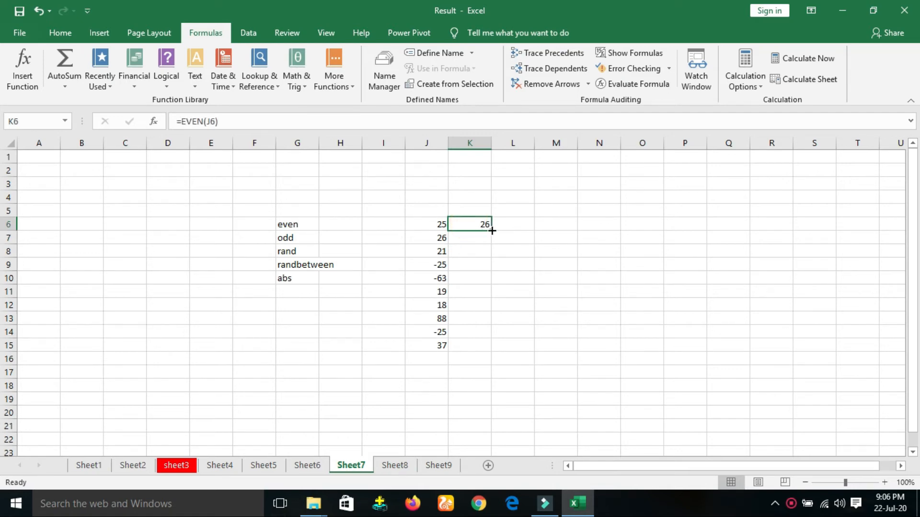
pyautogui.moveTo(492, 231); pyautogui.dragTo(491, 353)
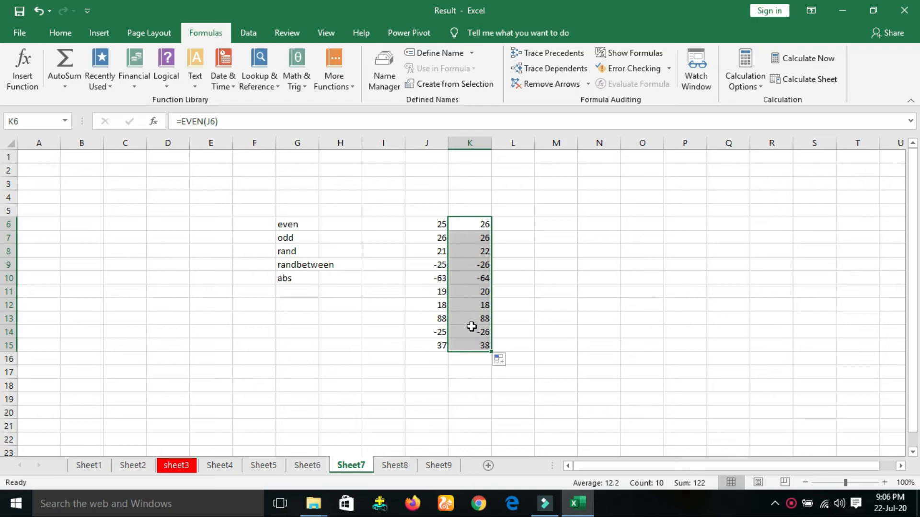
# Step: Enter an ODD formula in cell L6 that references K6, and fill it down to L15
pyautogui.click(516, 225)
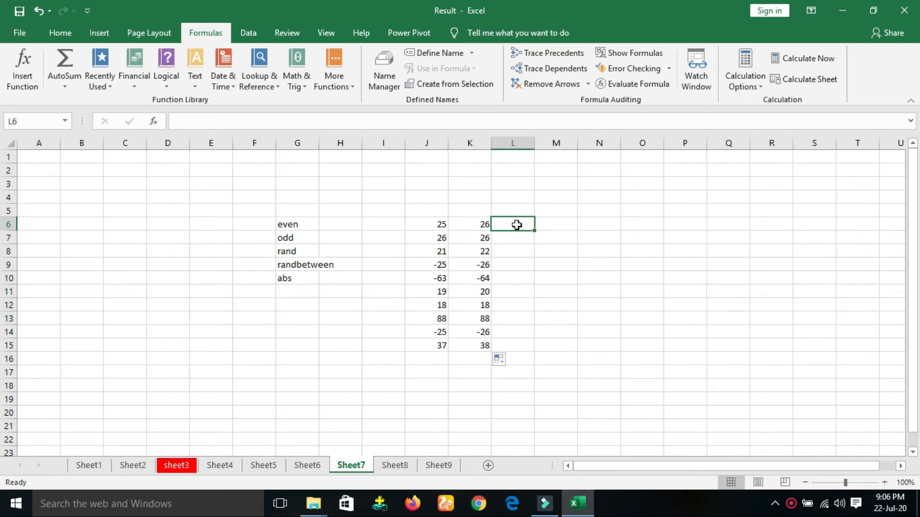
pyautogui.write('=odd')
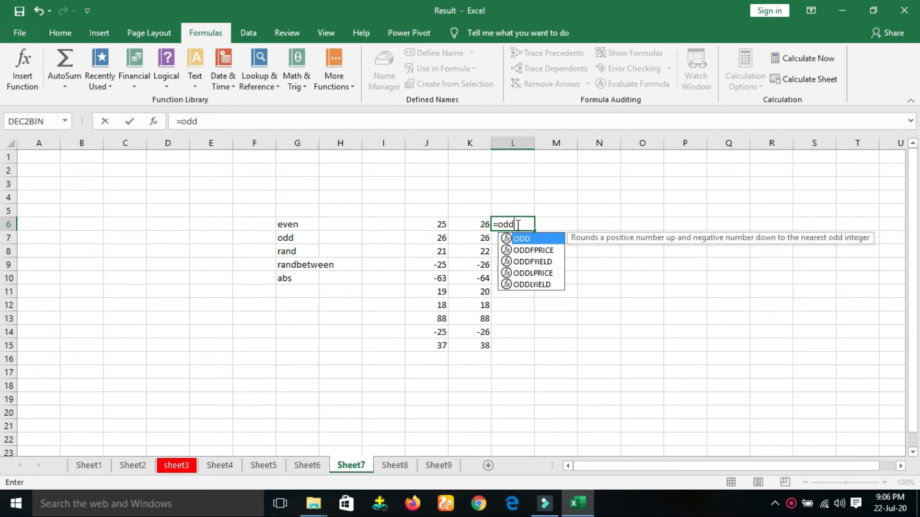
pyautogui.write('(')
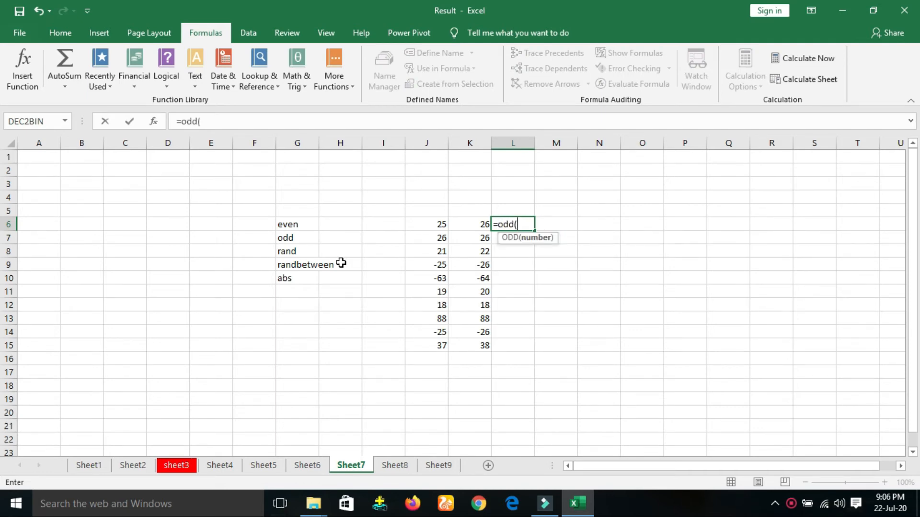
pyautogui.click(477, 224)
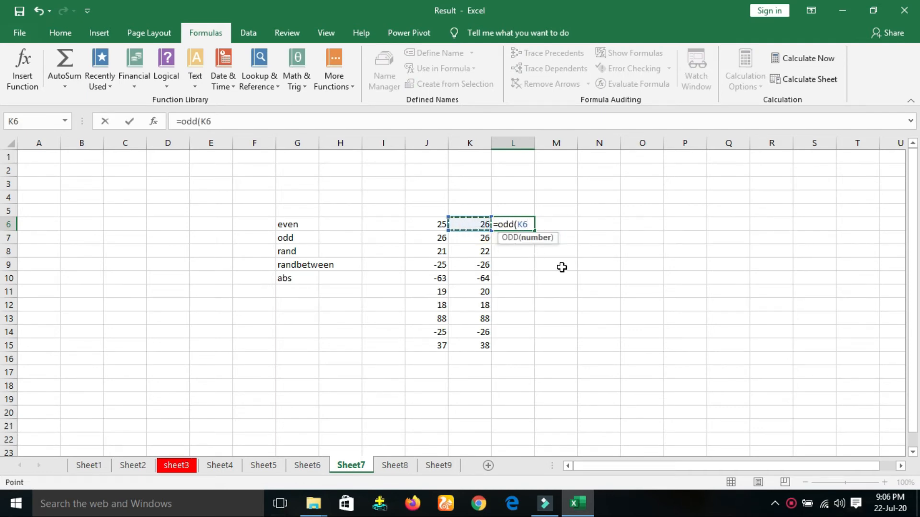
pyautogui.write(')')
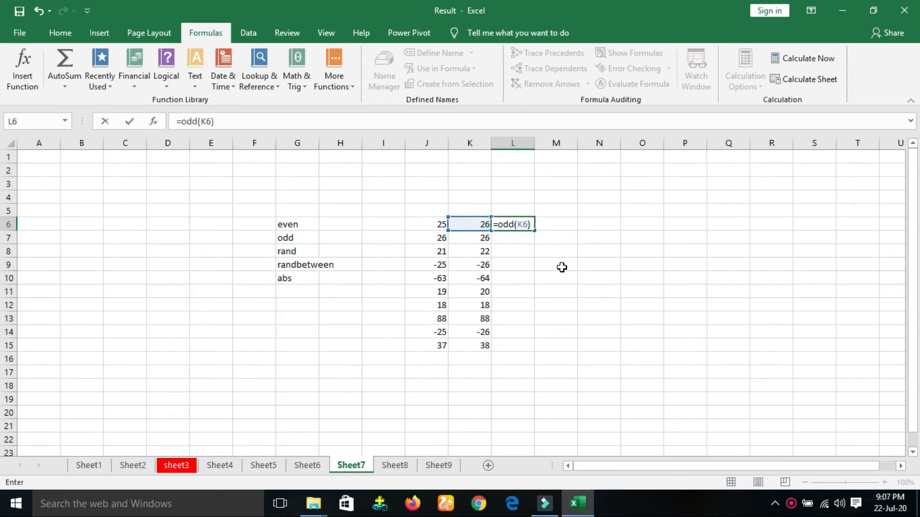
pyautogui.press('Return')
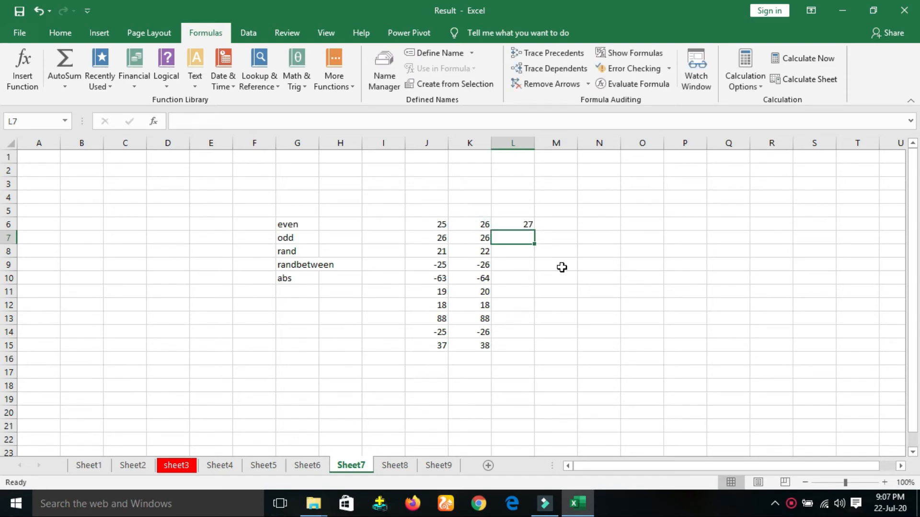
pyautogui.click(518, 223)
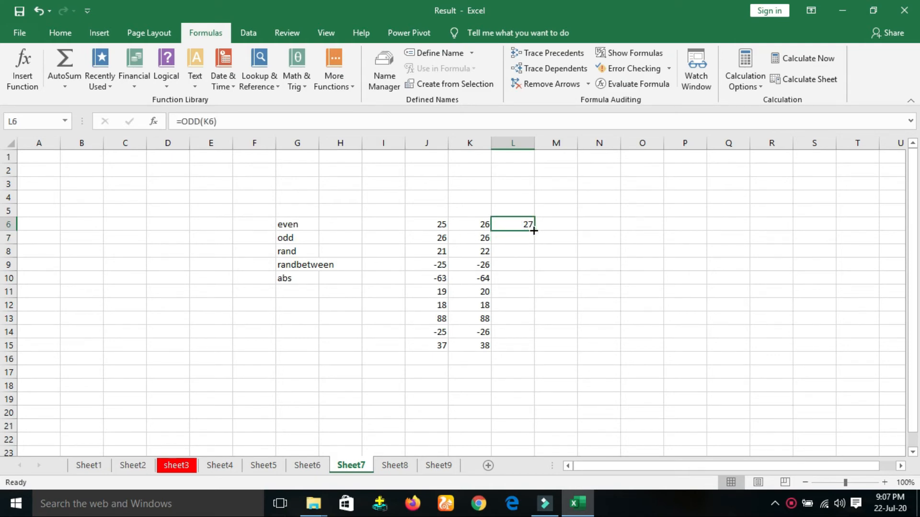
pyautogui.moveTo(534, 230); pyautogui.dragTo(519, 346)
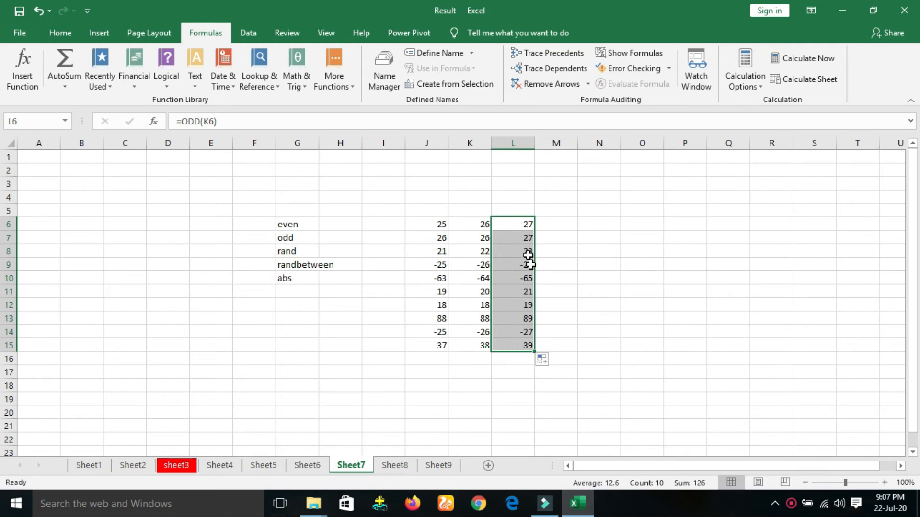
# Step: Enter a RAND formula without arguments in cell H18 and fill it down to H22
pyautogui.click(559, 230)
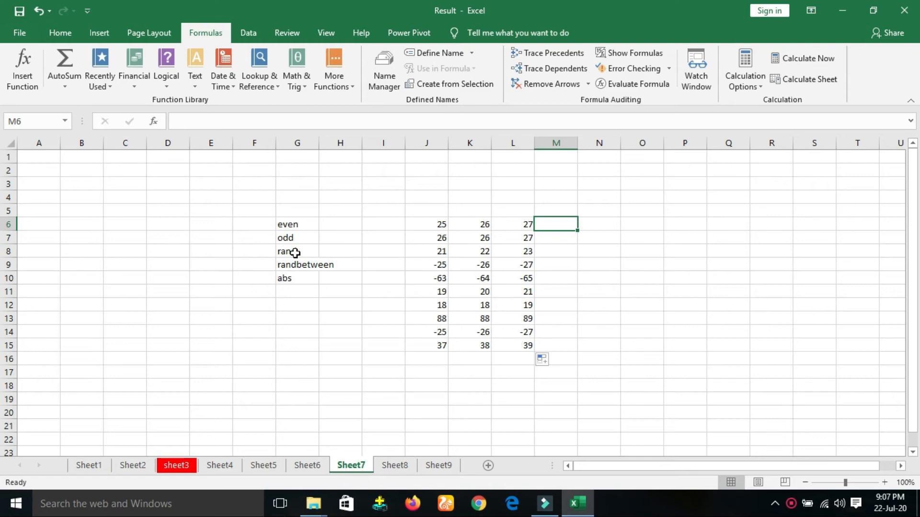
pyautogui.click(337, 385)
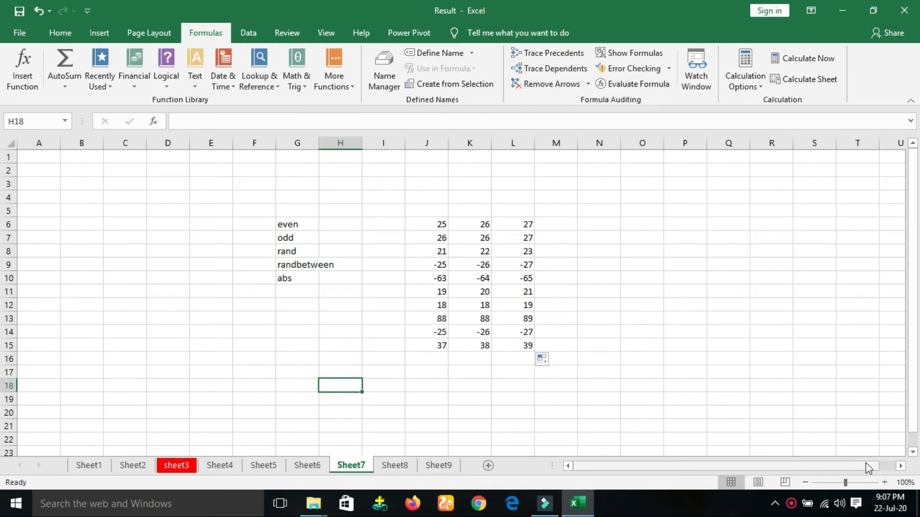
pyautogui.write('=r')
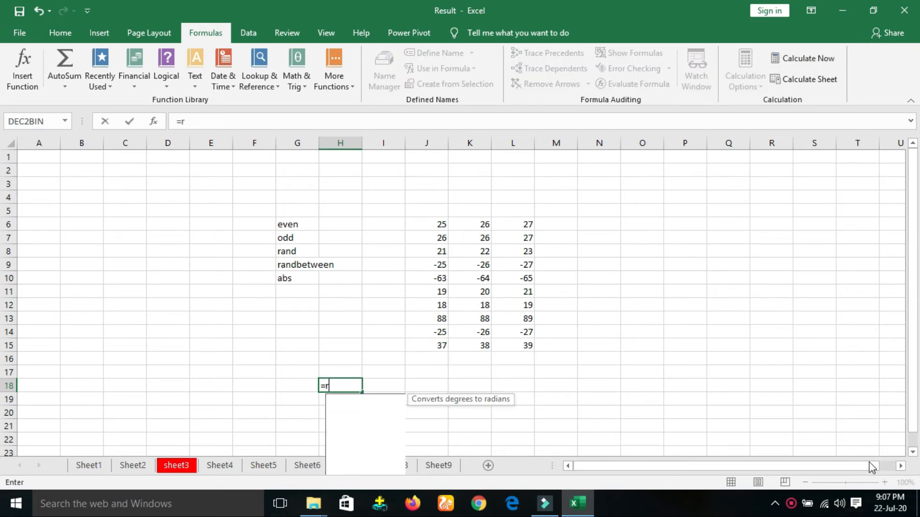
pyautogui.write('and()')
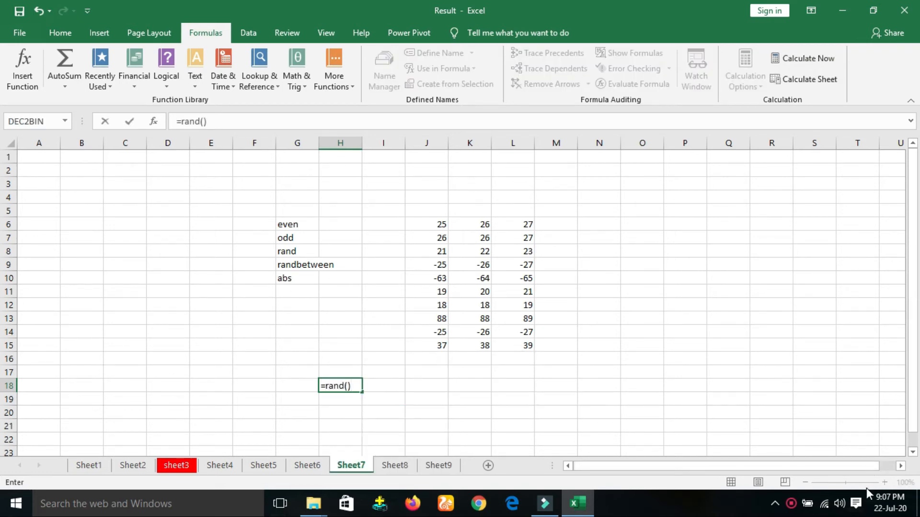
pyautogui.press('Return')
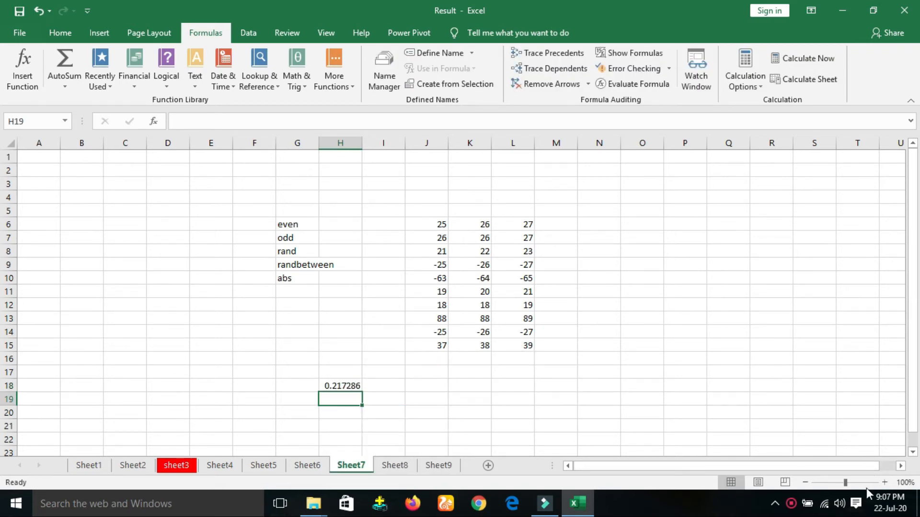
pyautogui.click(353, 385)
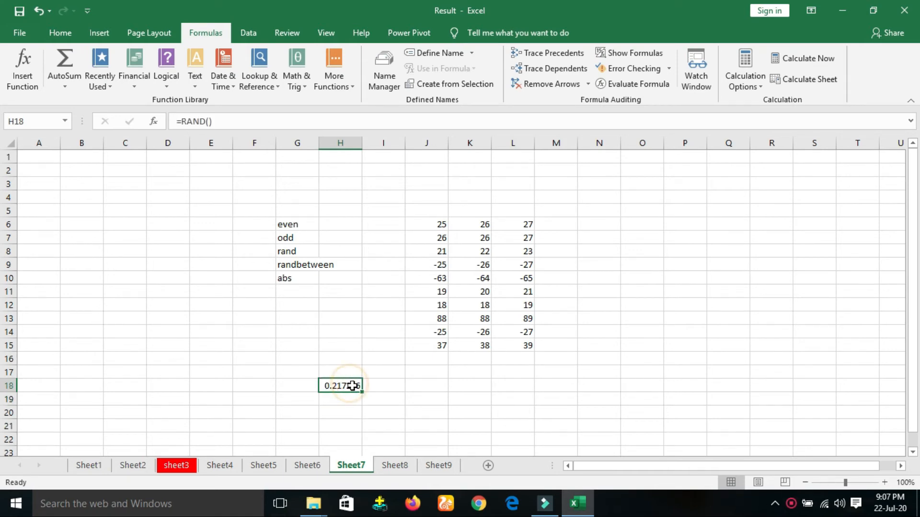
pyautogui.moveTo(362, 391); pyautogui.dragTo(363, 444)
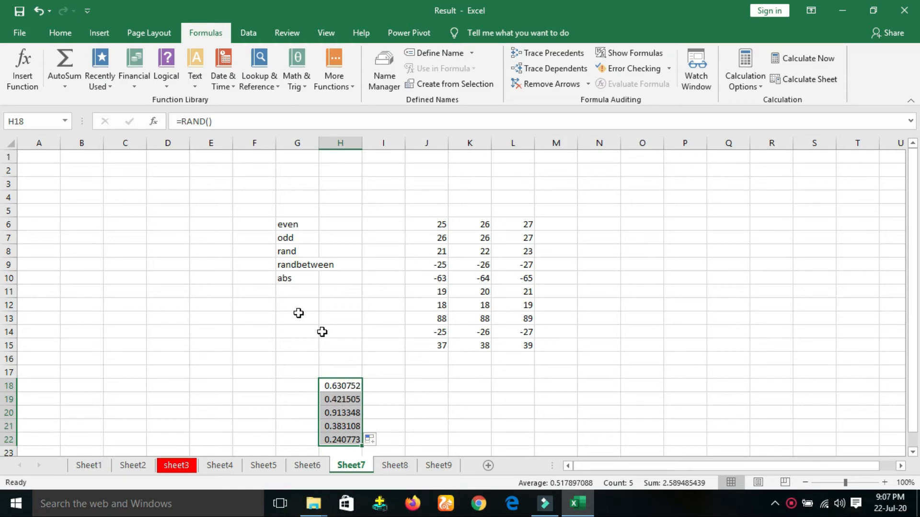
# Step: Enter 500 in cell J18 and 600 in cell K18
pyautogui.click(437, 387)
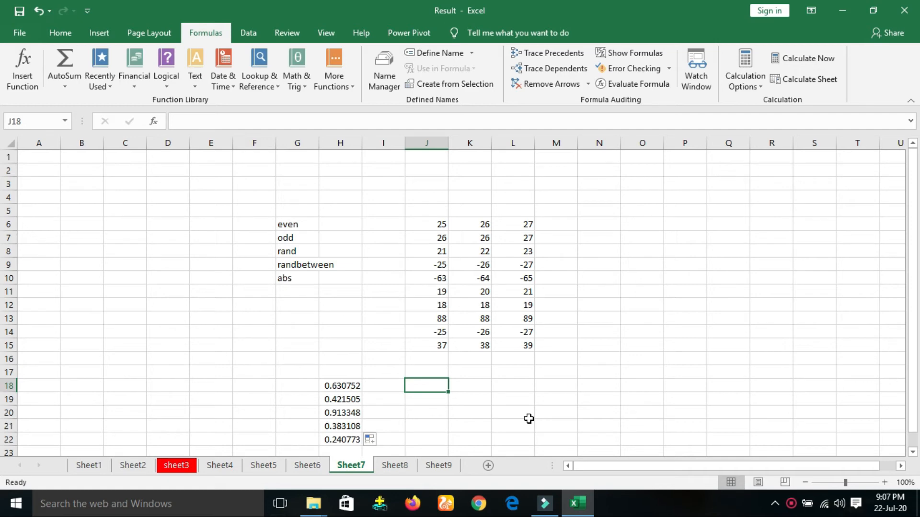
pyautogui.write('5')
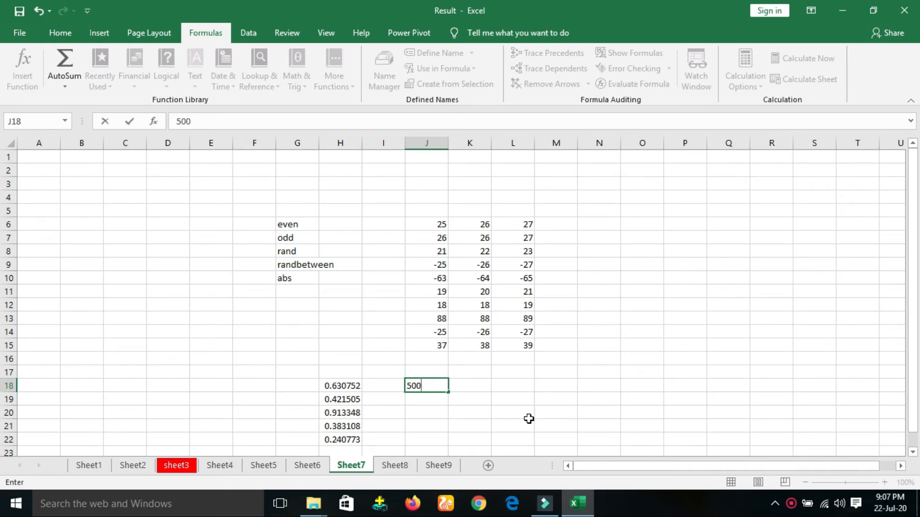
pyautogui.write('00')
pyautogui.press('Tab')
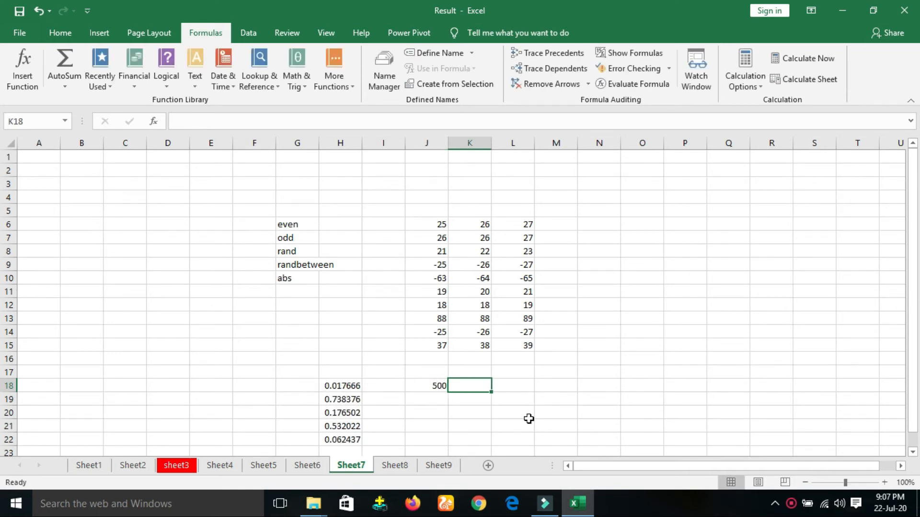
pyautogui.write('600')
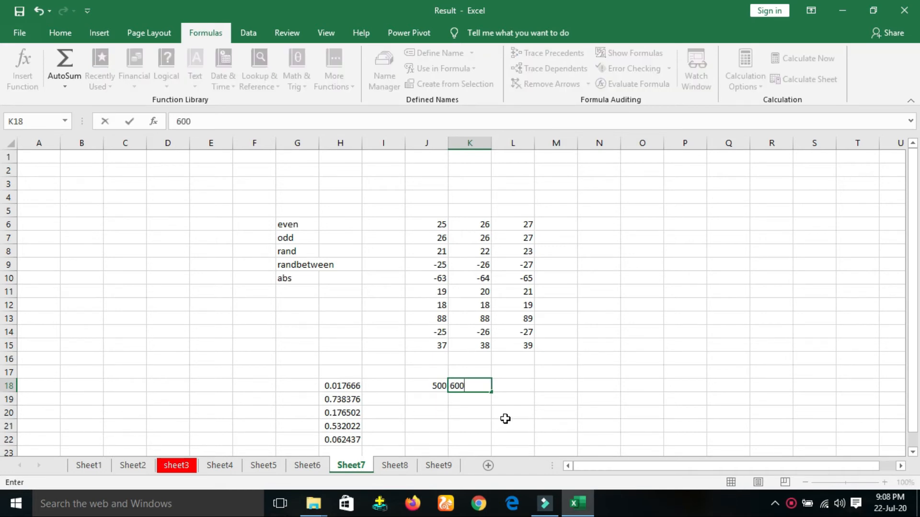
pyautogui.click(469, 411)
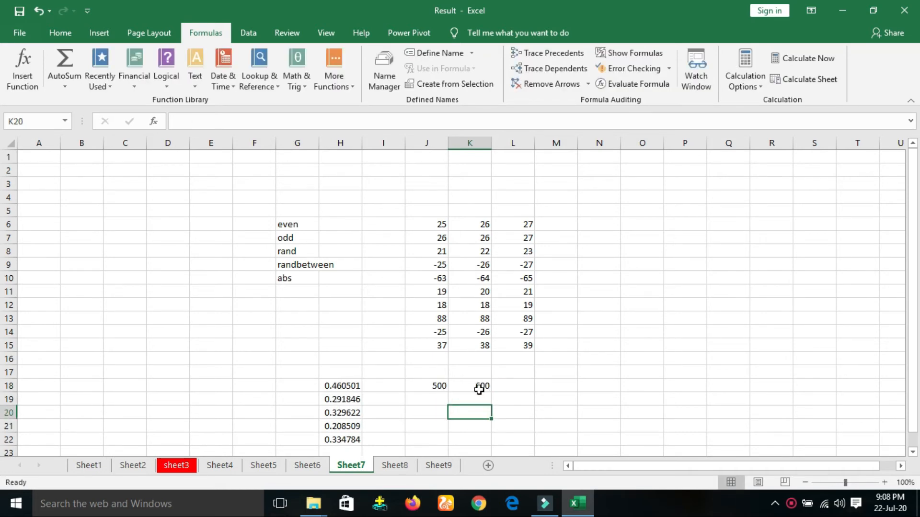
# Step: Enter a RANDBETWEEN formula in cell J20 with J19 as the bottom value and K18 as the top value
pyautogui.click(424, 413)
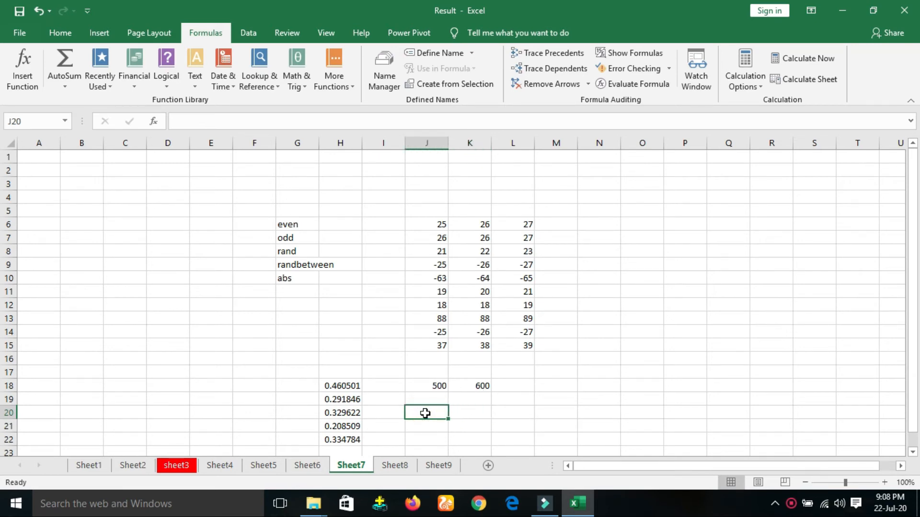
pyautogui.write('=')
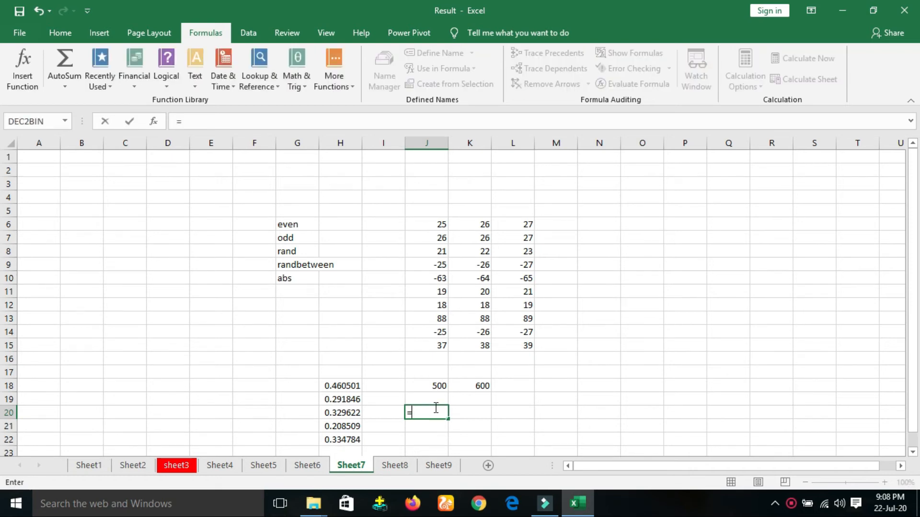
pyautogui.write('rand')
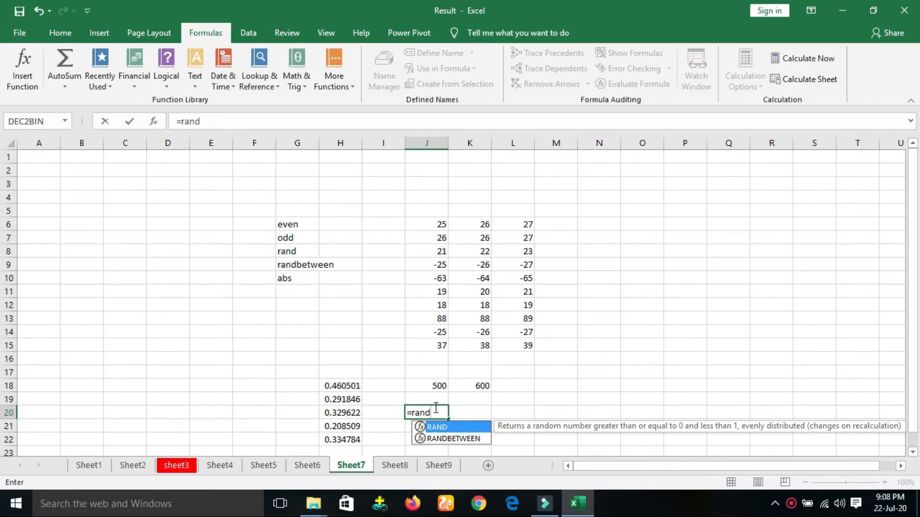
pyautogui.press('Down')
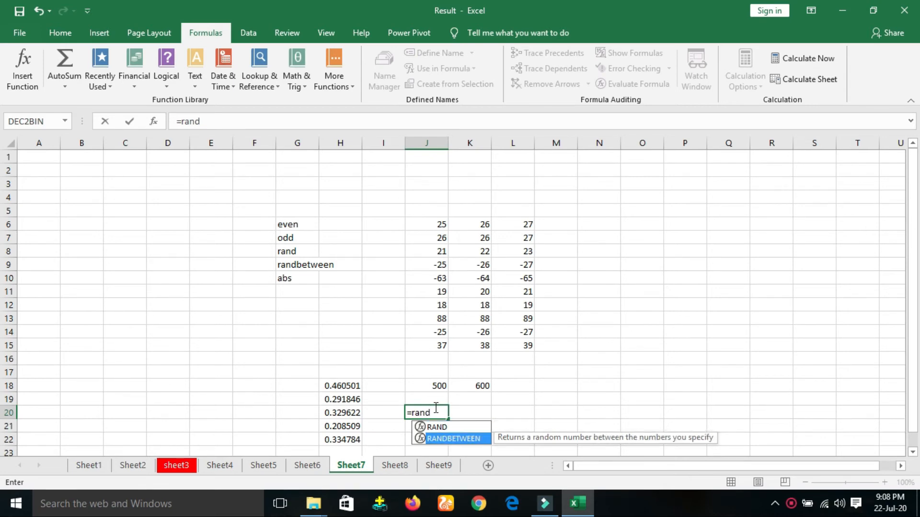
pyautogui.write('between(')
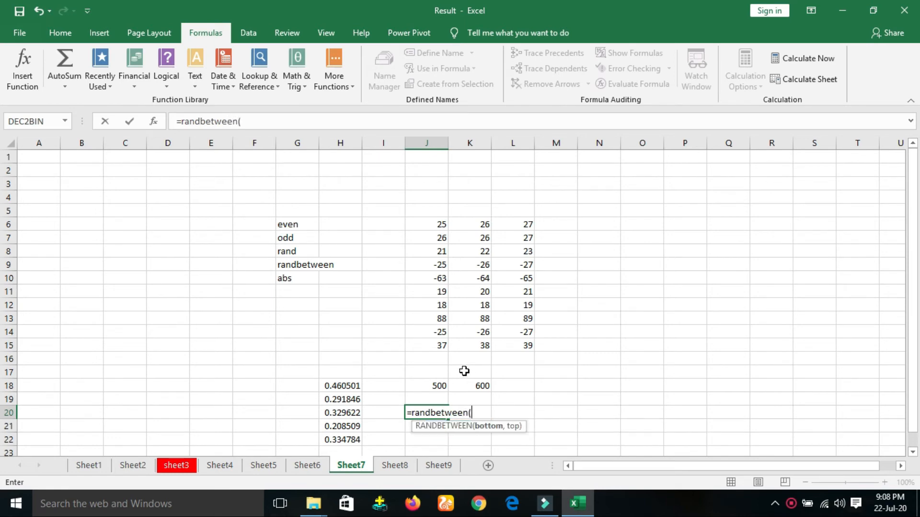
pyautogui.click(422, 399)
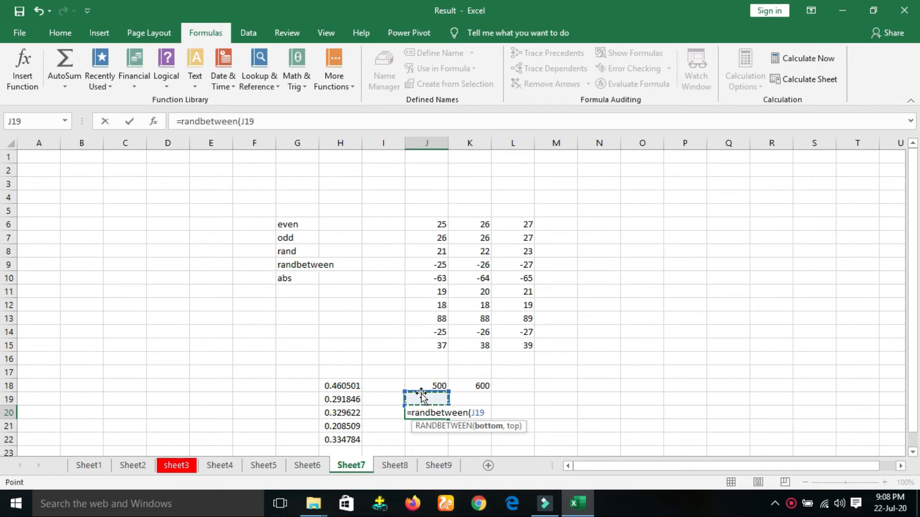
pyautogui.write(',')
pyautogui.click(483, 385)
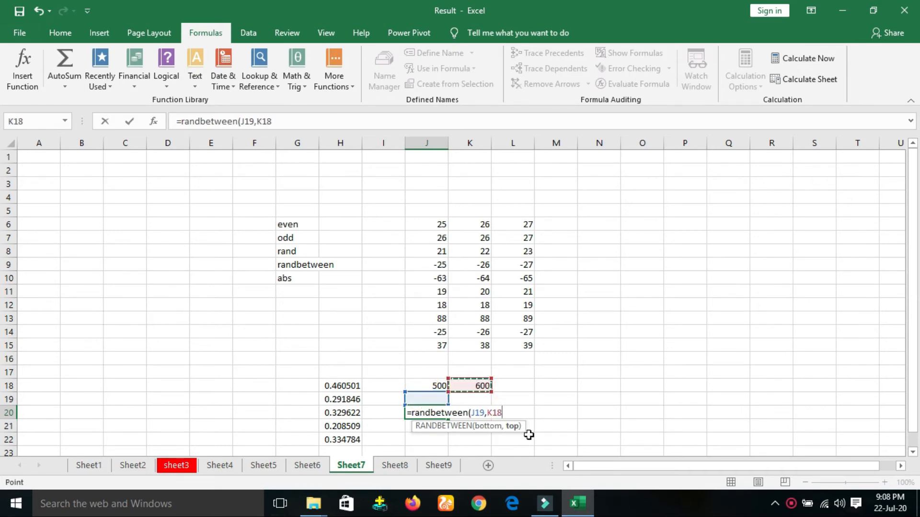
pyautogui.write(')')
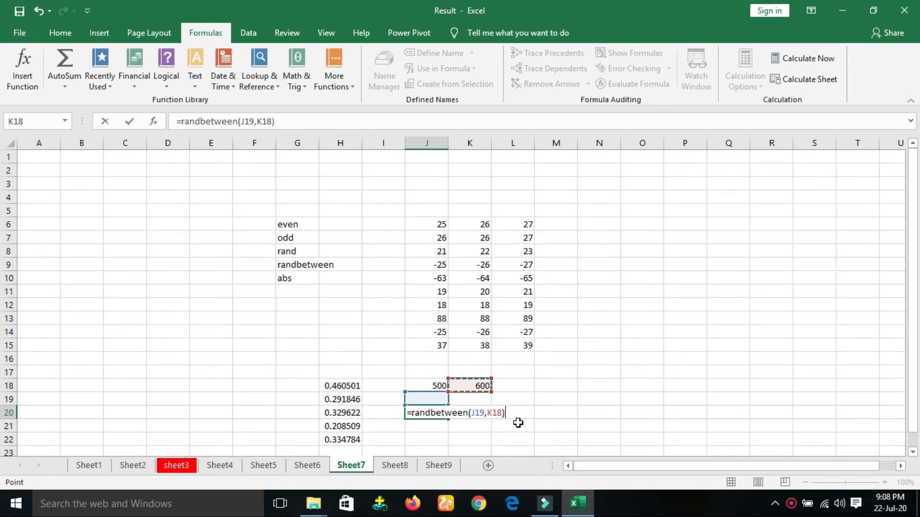
pyautogui.press('Return')
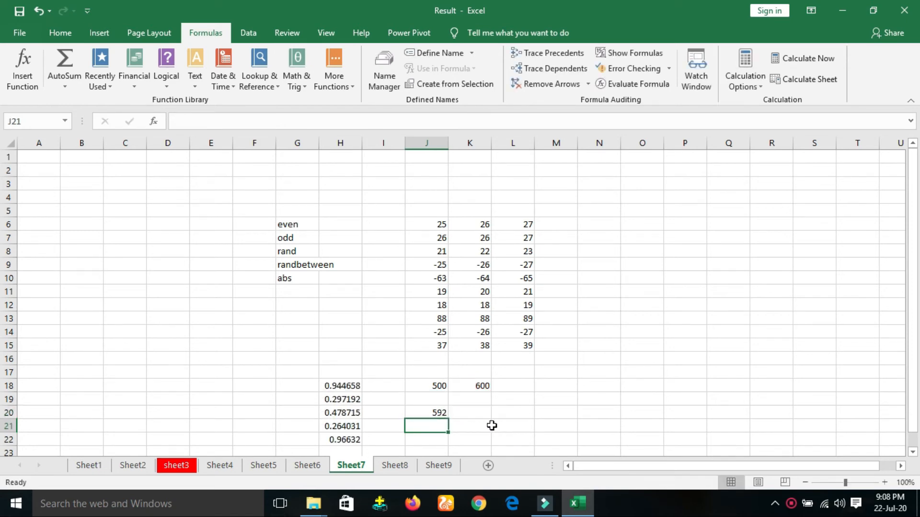
# Step: Fill the RANDBETWEEN formula from J20 down to J27
pyautogui.scroll(-2, 585, 367)
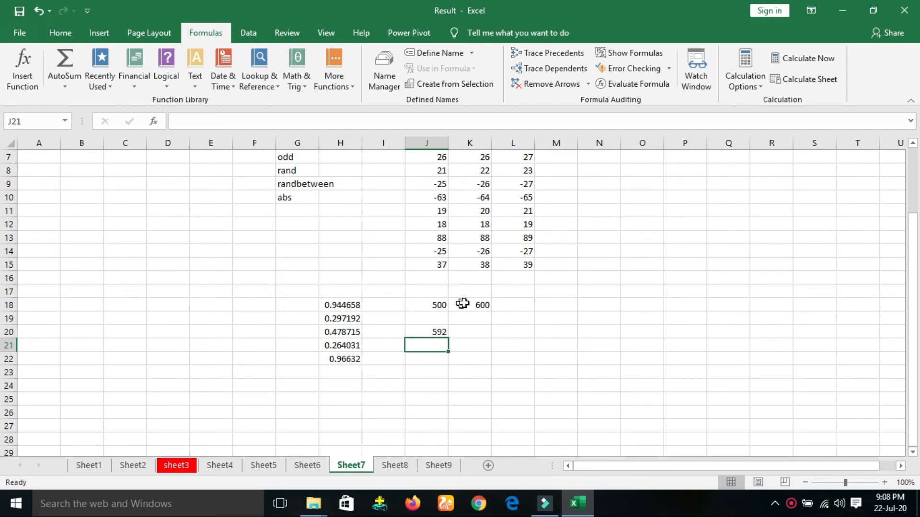
pyautogui.click(425, 331)
pyautogui.moveTo(447, 338); pyautogui.dragTo(449, 431)
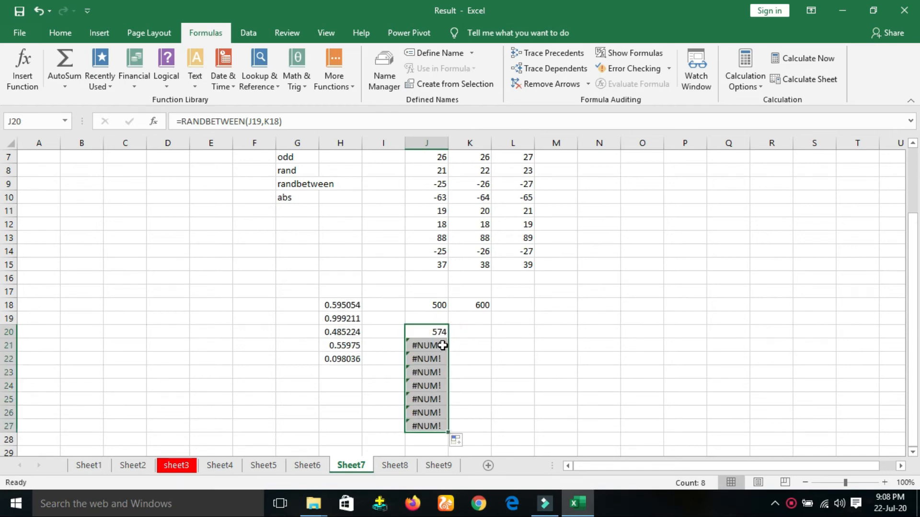
# Step: Widen column J slightly and clear the copied formulas from J21 to J27
pyautogui.moveTo(448, 142); pyautogui.dragTo(463, 143)
pyautogui.moveTo(443, 347); pyautogui.dragTo(438, 425)
pyautogui.press('Delete')
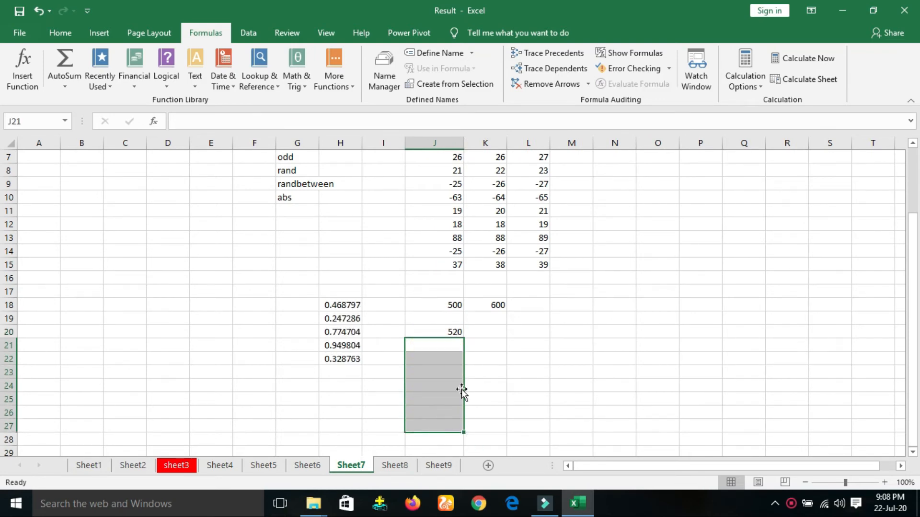
pyautogui.click(493, 329)
pyautogui.click(449, 332)
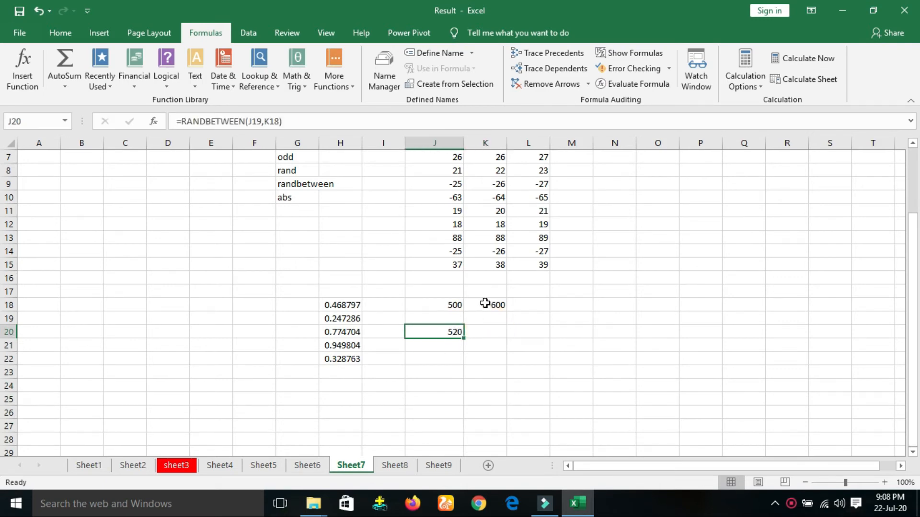
# Step: Enter an ABS formula in cell M6 that references L6, and fill it down to M15
pyautogui.scroll(1, 439, 314)
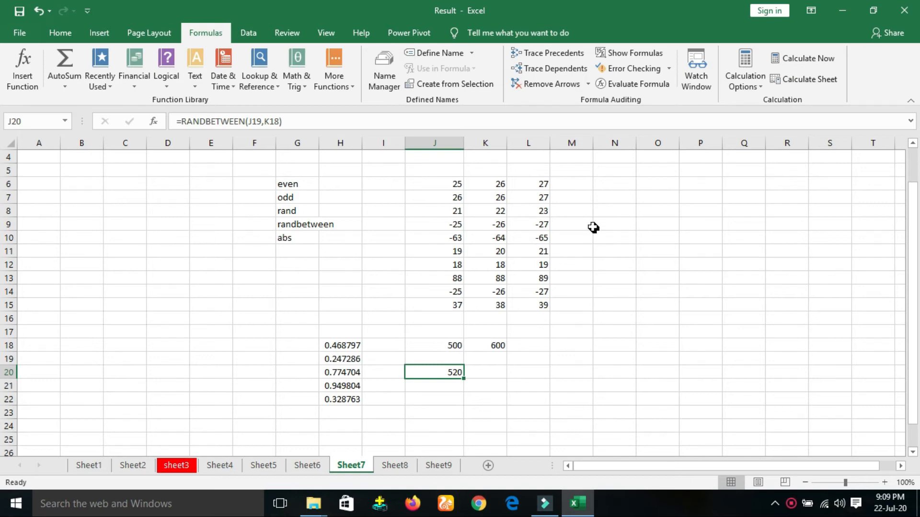
pyautogui.click(574, 184)
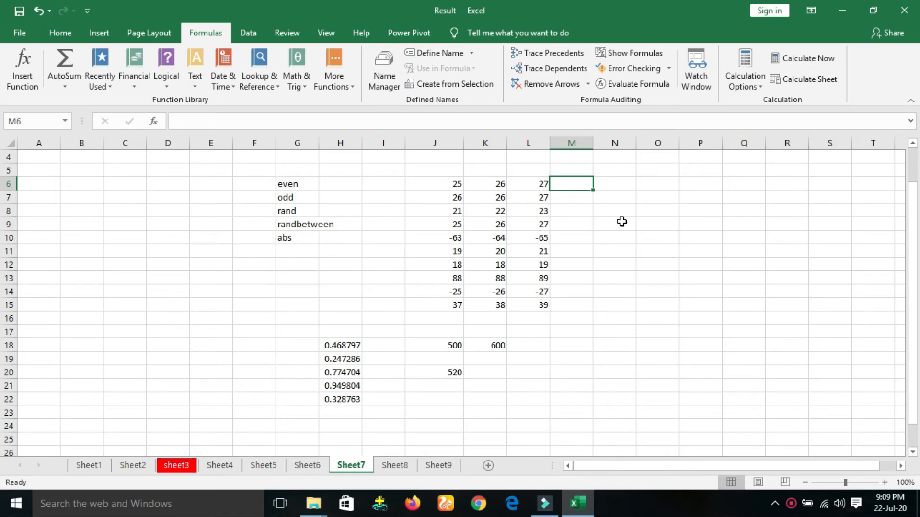
pyautogui.write('=')
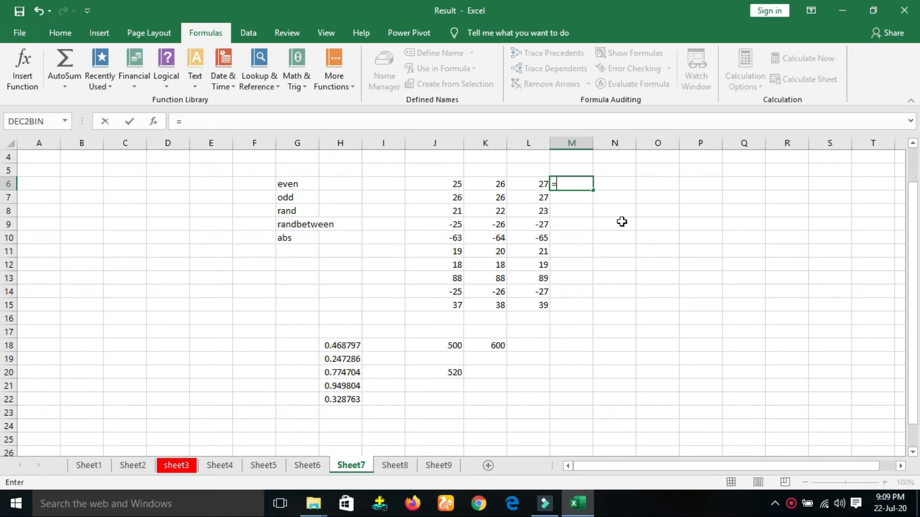
pyautogui.write('a')
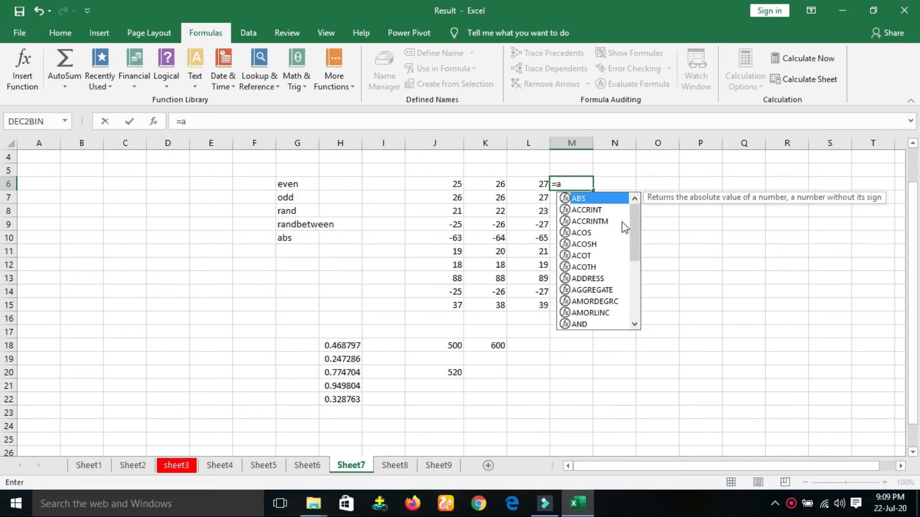
pyautogui.write('bs')
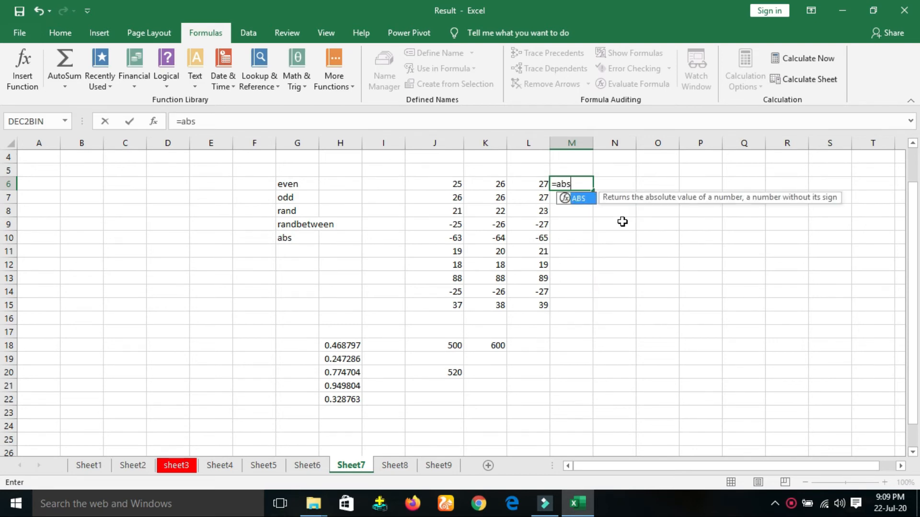
pyautogui.write('(')
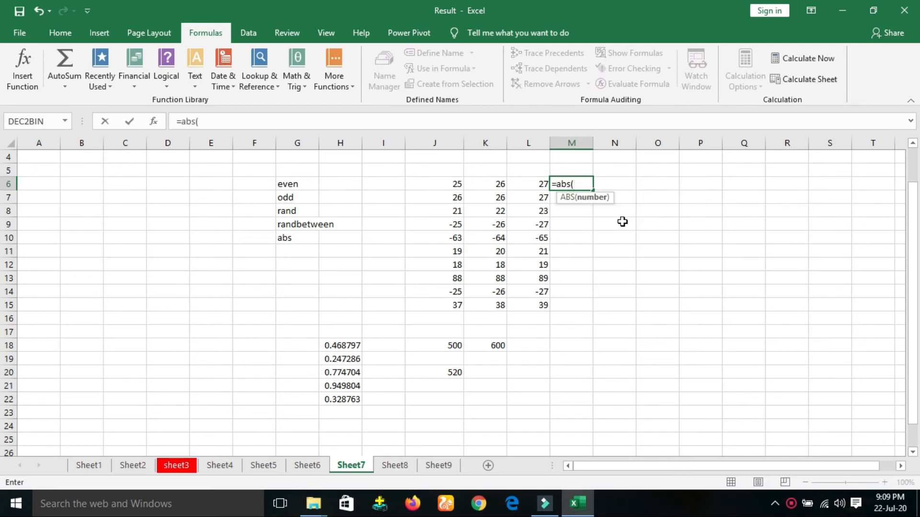
pyautogui.click(535, 182)
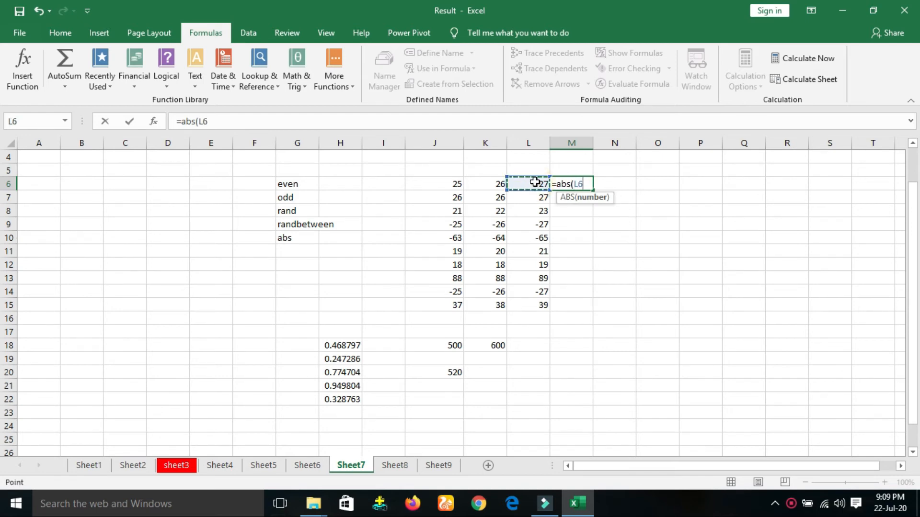
pyautogui.write(')')
pyautogui.press('Return')
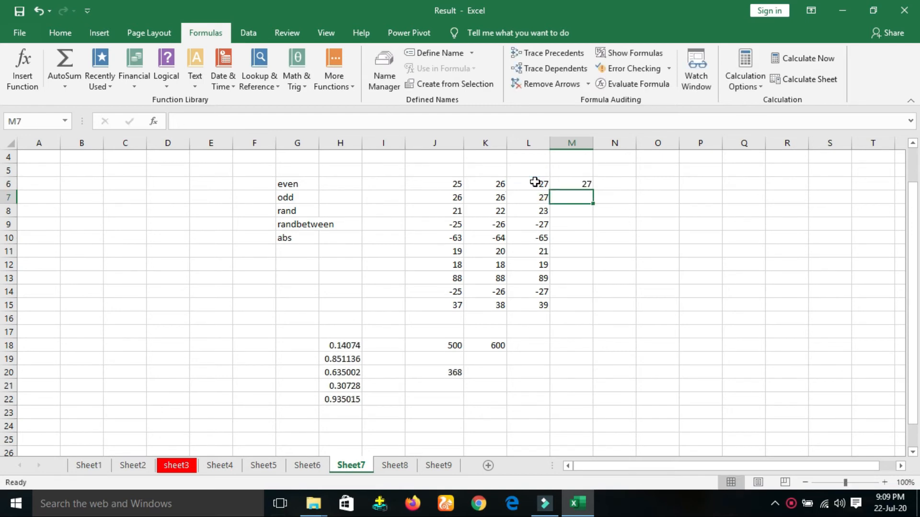
pyautogui.click(573, 183)
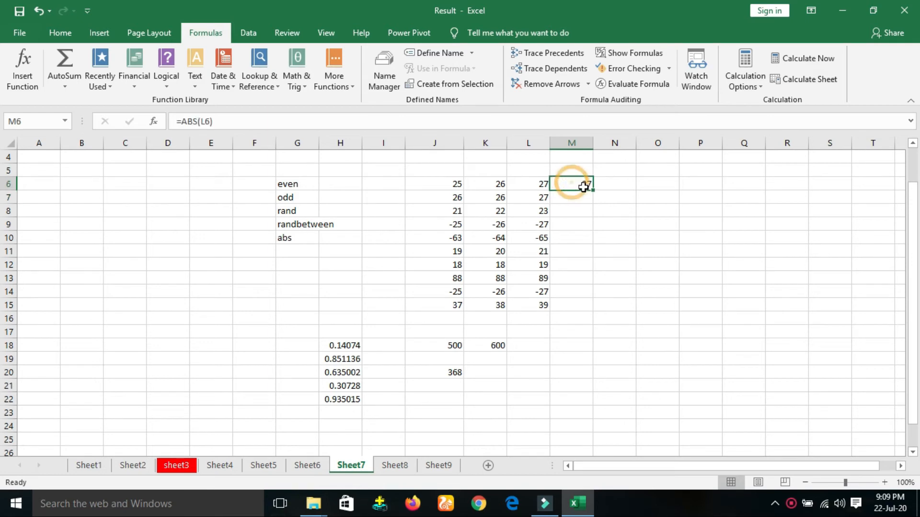
pyautogui.moveTo(593, 190); pyautogui.dragTo(589, 312)
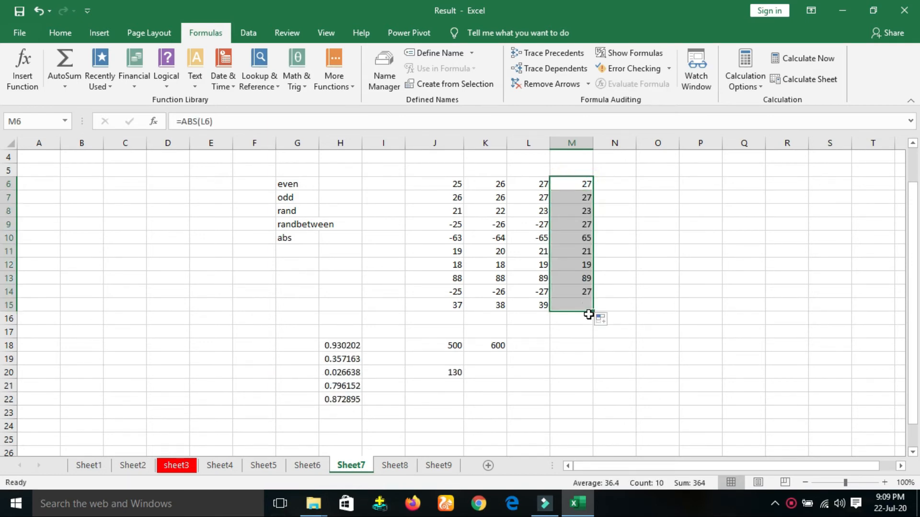
# Step: Insert the COS function in cell O7 from the math and trigonometry functions, with 60 as its number
pyautogui.click(647, 199)
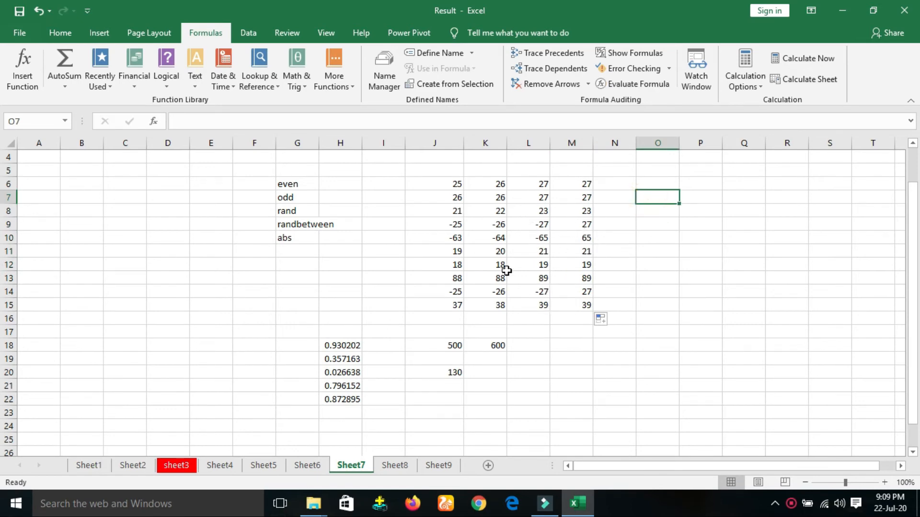
pyautogui.scroll(1, 384, 254)
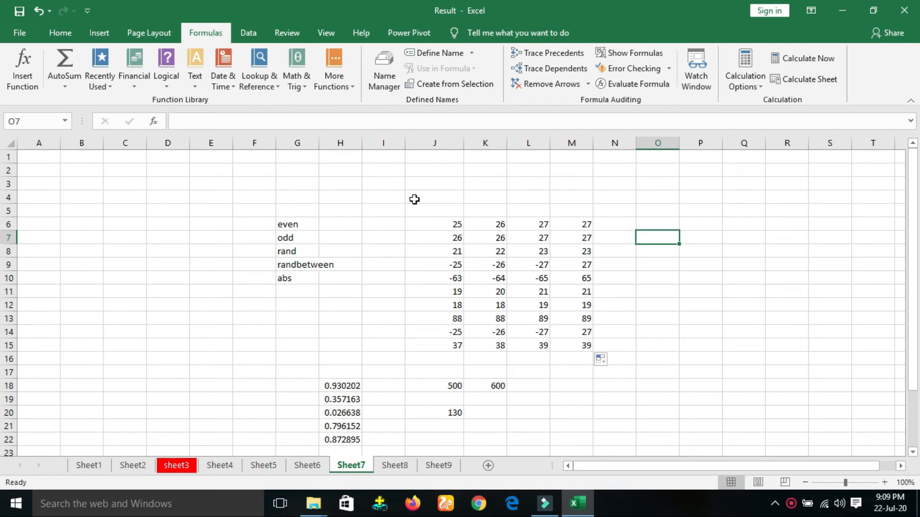
pyautogui.click(304, 84)
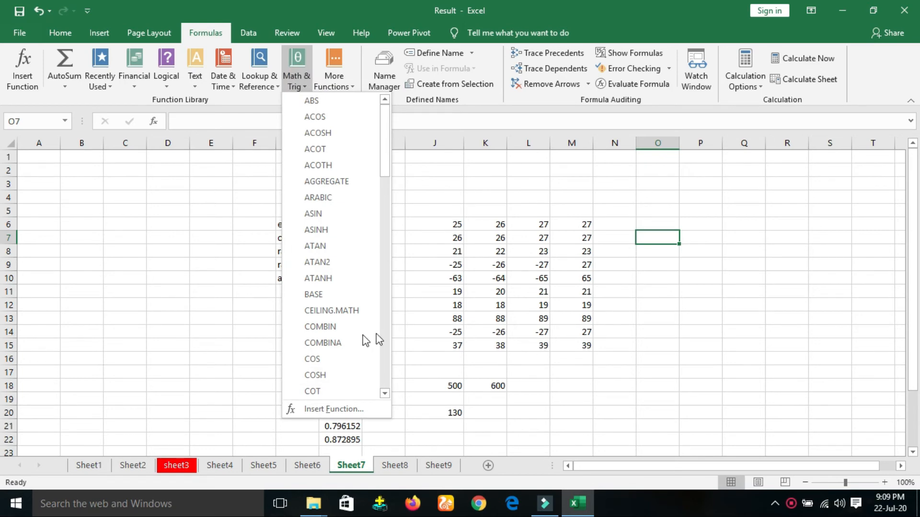
pyautogui.click(343, 357)
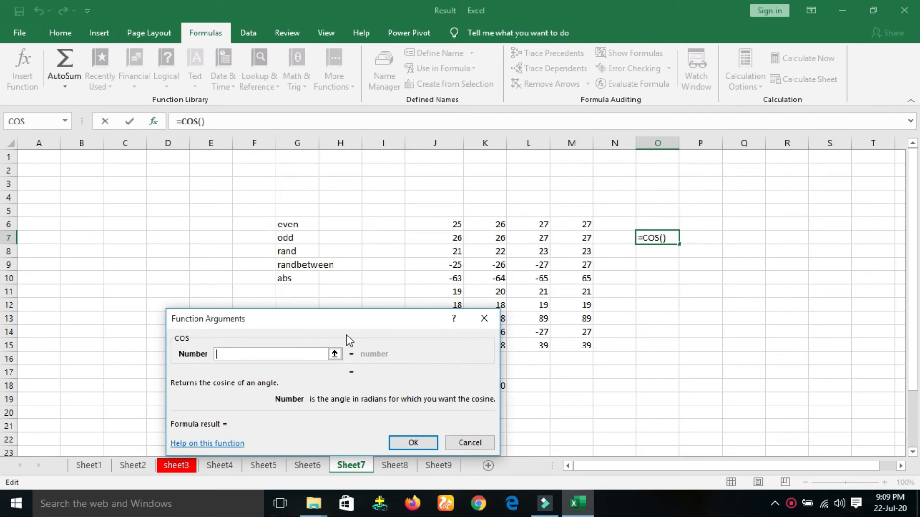
pyautogui.write('60')
pyautogui.press('Return')
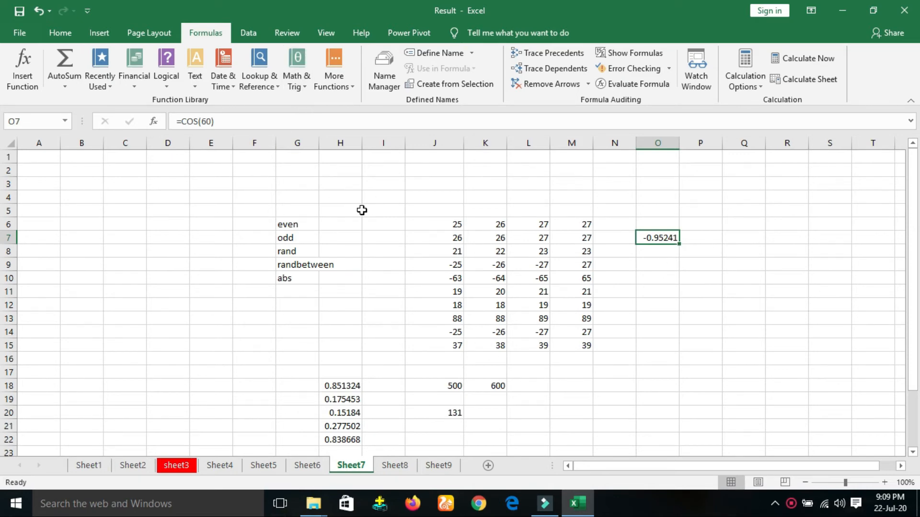
pyautogui.click(349, 85)
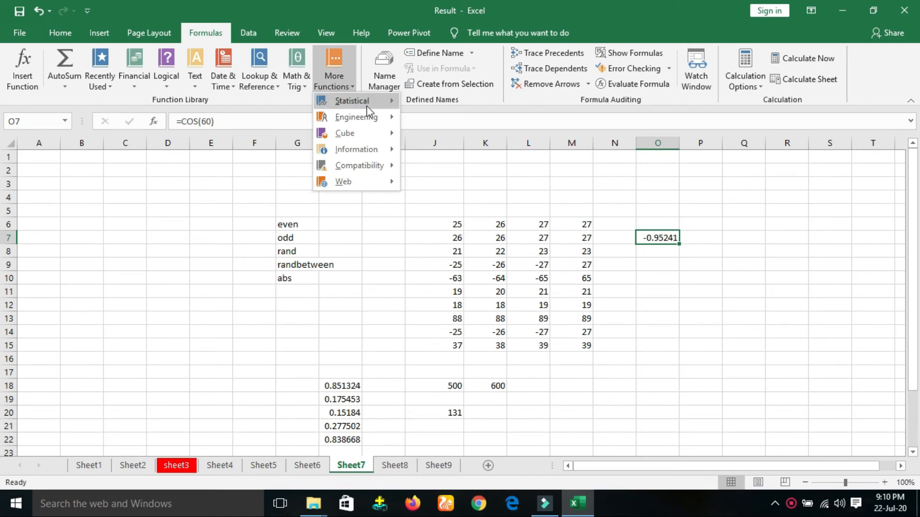
pyautogui.moveTo(367, 104)
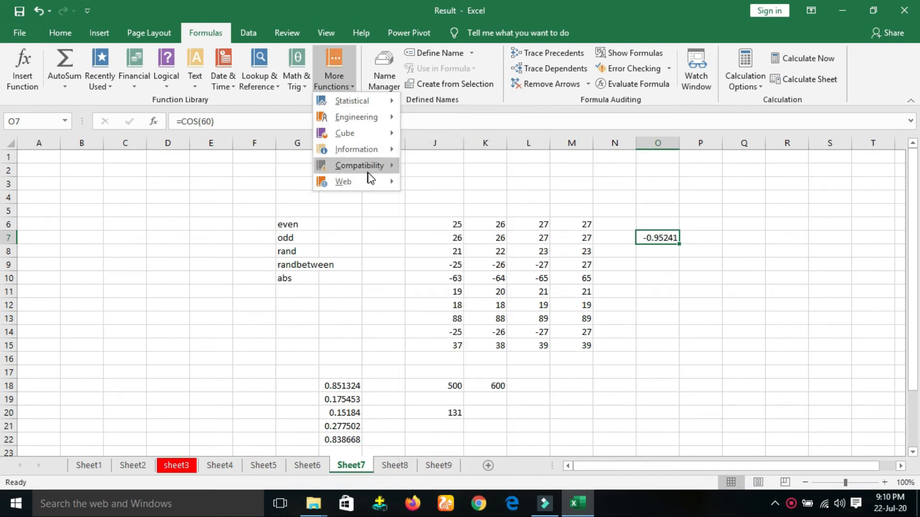
pyautogui.moveTo(361, 173)
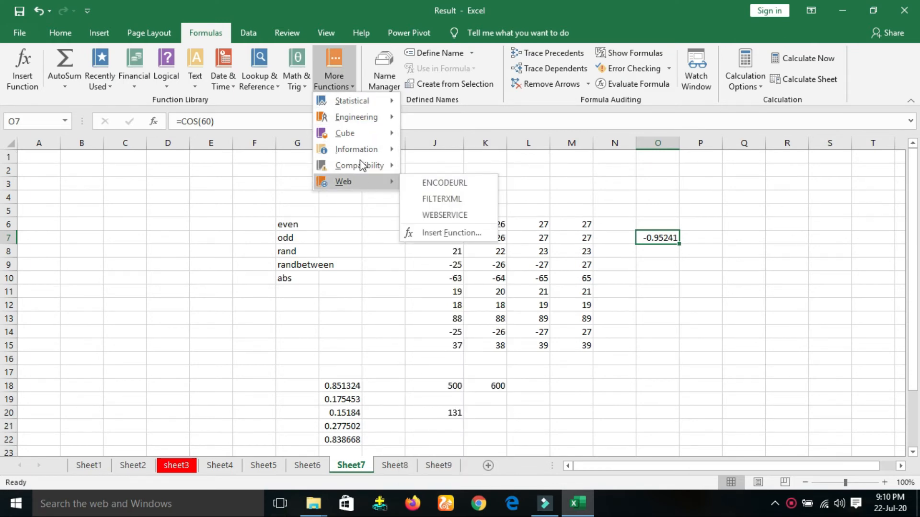
pyautogui.moveTo(363, 134)
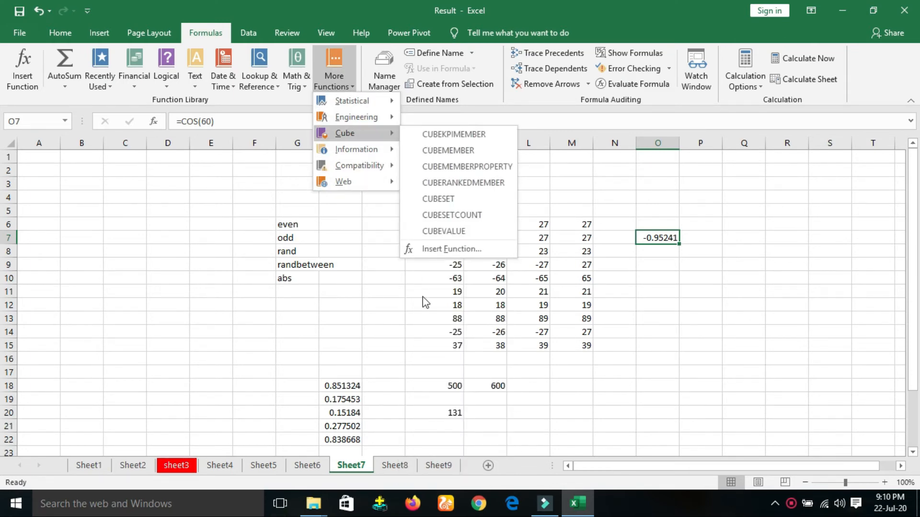
# Step: On Sheet8, enter a DEC2BIN formula in K8 that references J8, and fill it down to K13
pyautogui.click(402, 471)
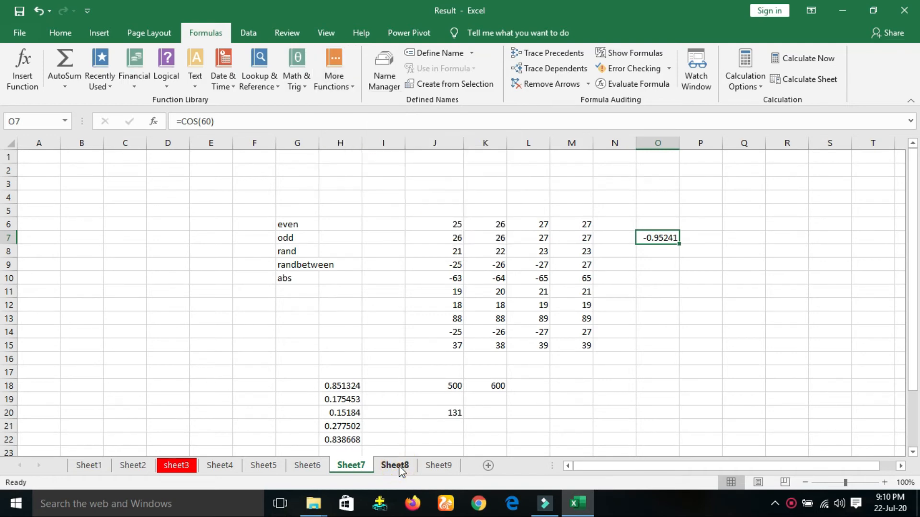
pyautogui.click(394, 466)
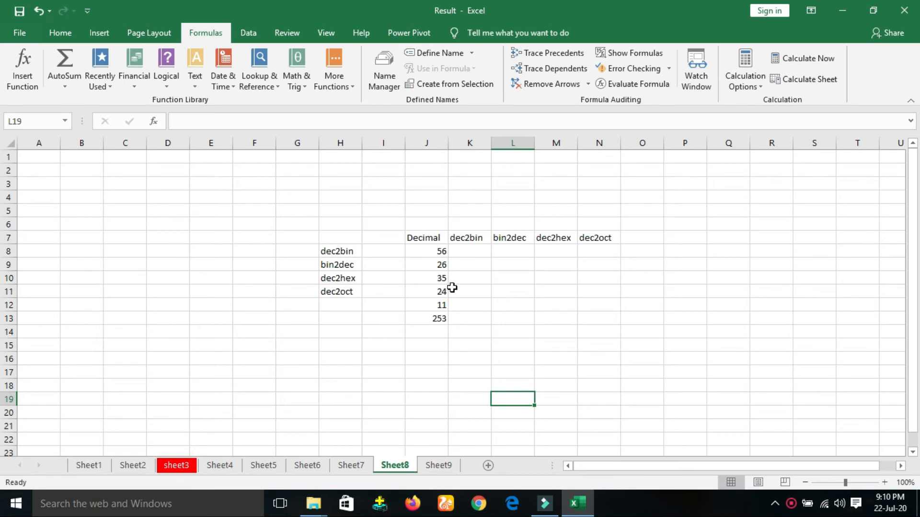
pyautogui.click(467, 255)
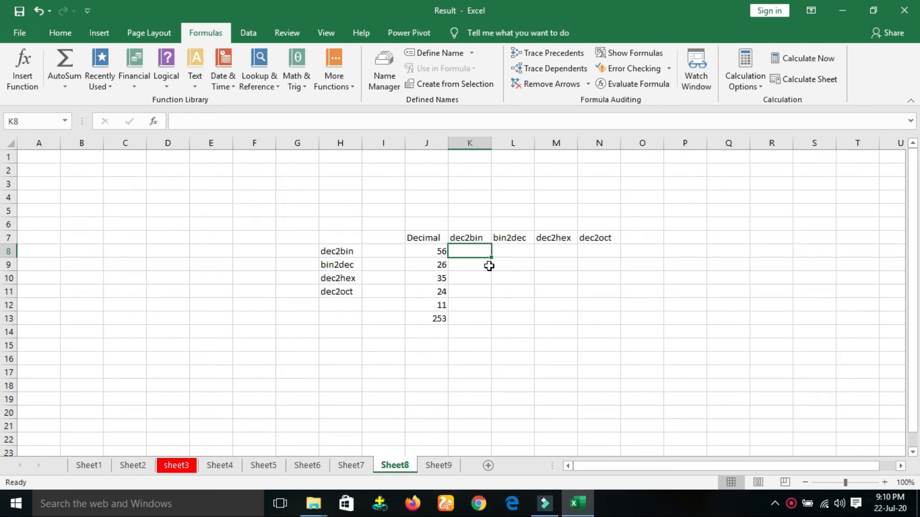
pyautogui.write('=')
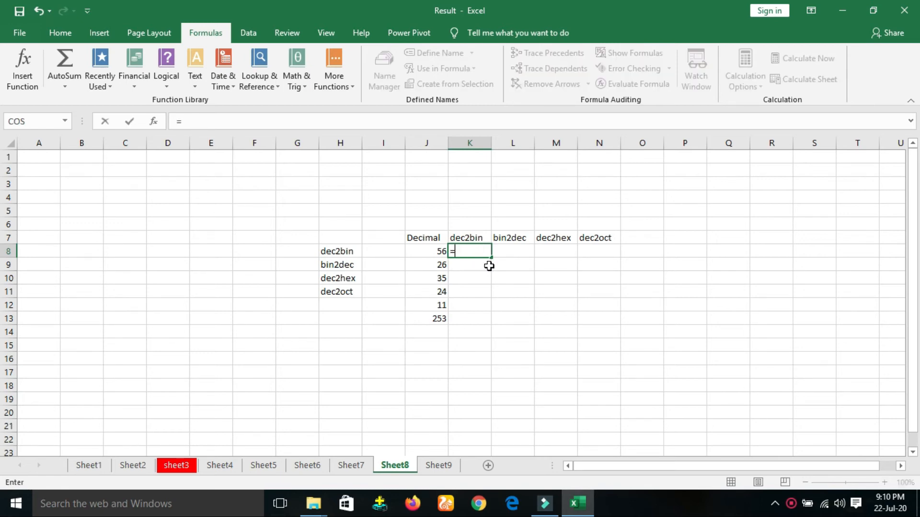
pyautogui.write('dec2')
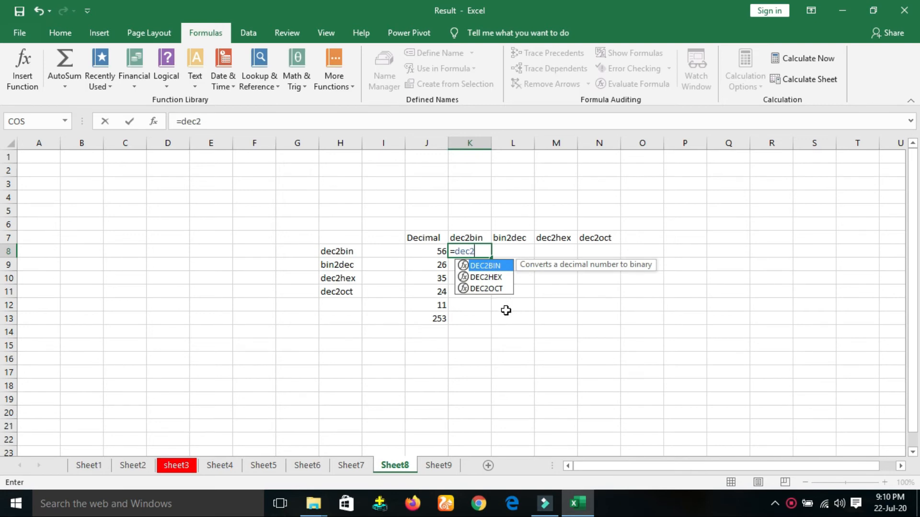
pyautogui.write('bin(')
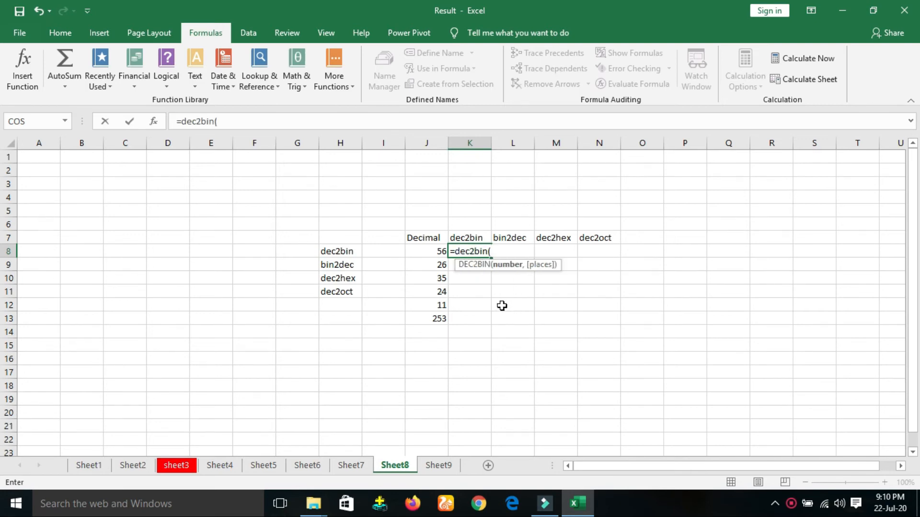
pyautogui.click(426, 253)
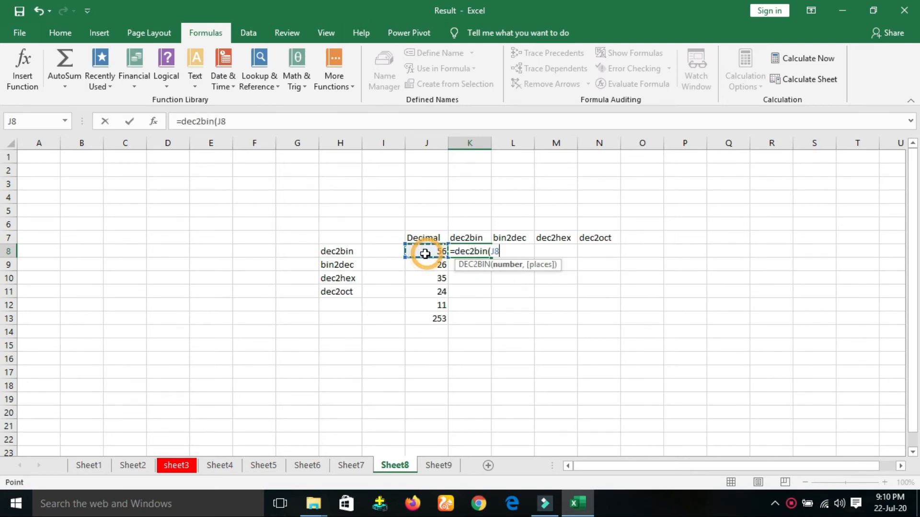
pyautogui.write(')')
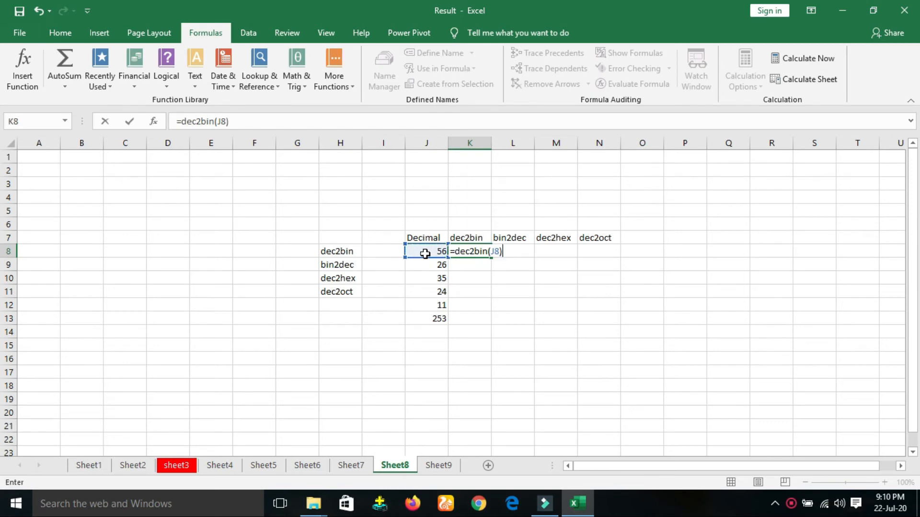
pyautogui.press('Return')
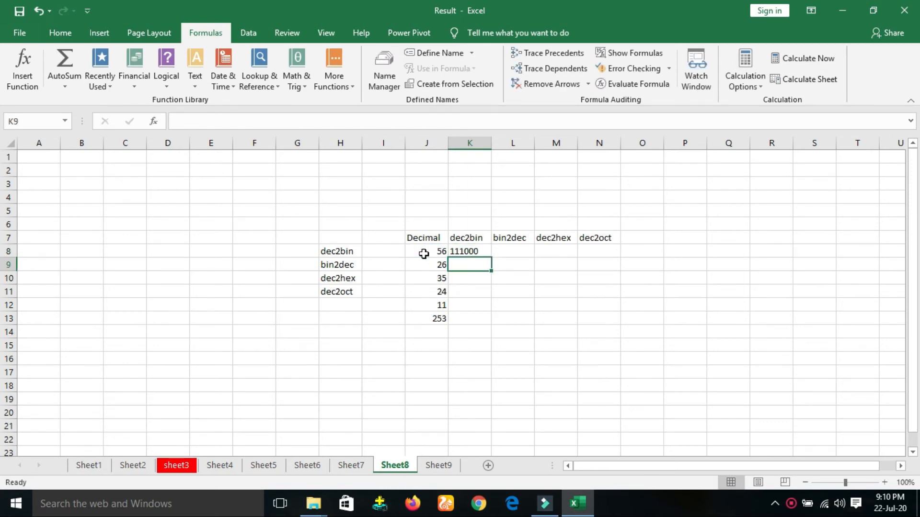
pyautogui.click(467, 251)
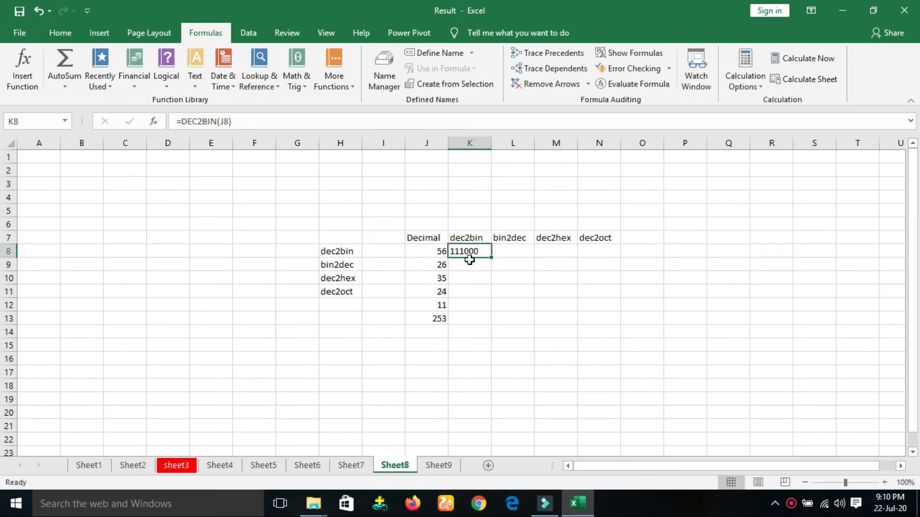
pyautogui.moveTo(492, 257); pyautogui.dragTo(487, 322)
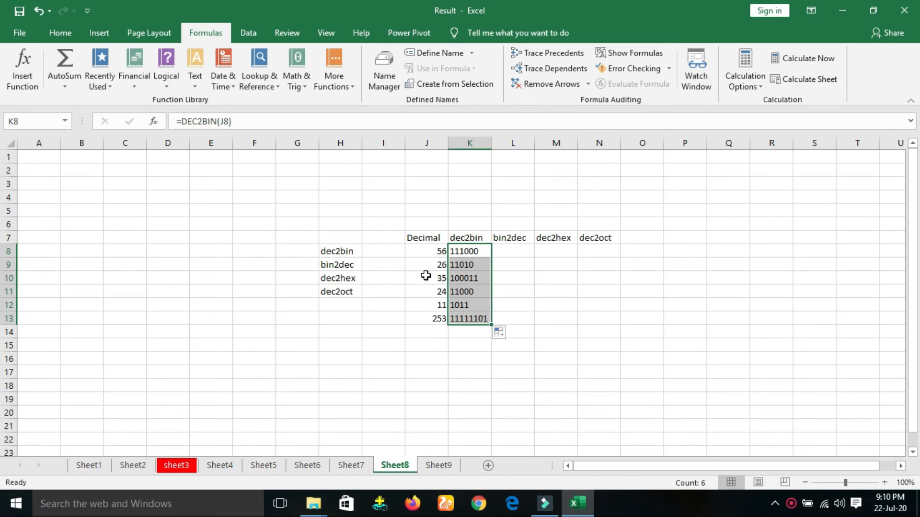
# Step: Enter a BIN2DEC formula in L8 that references K8, and fill it down to L13
pyautogui.click(515, 250)
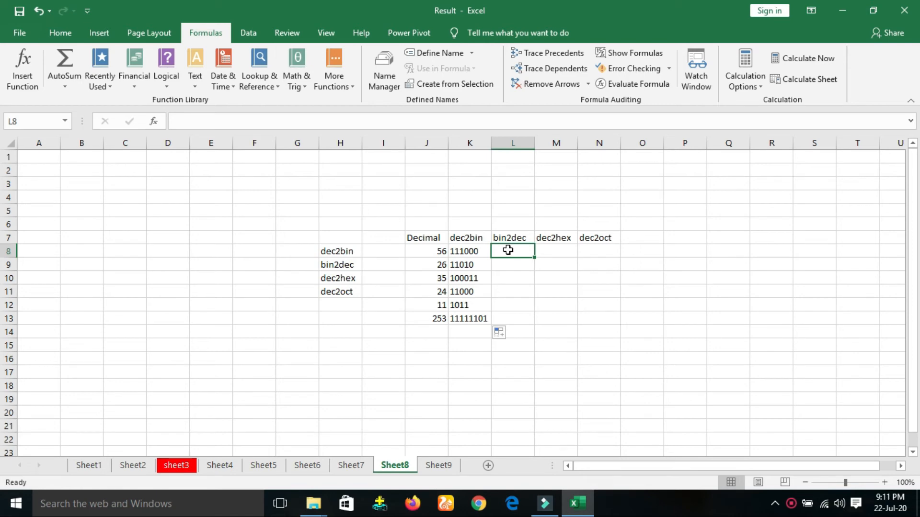
pyautogui.write('=bin')
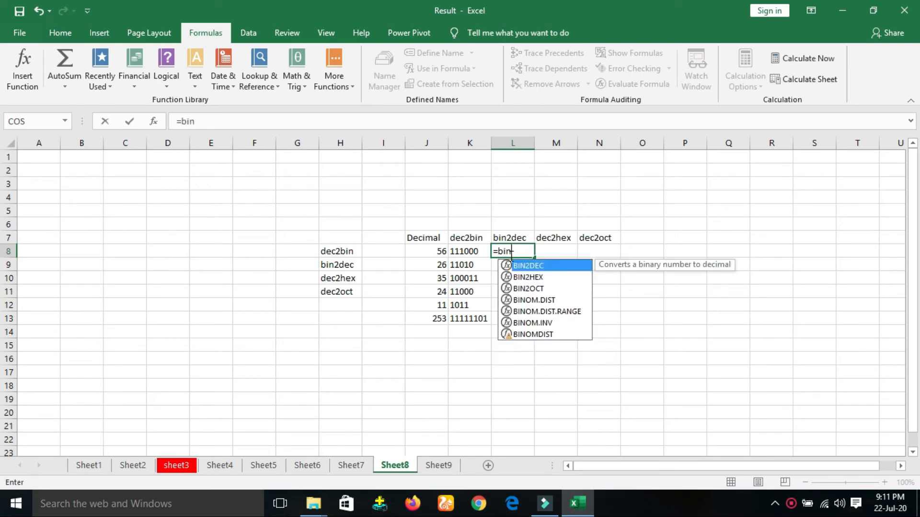
pyautogui.write('2dec(')
pyautogui.click(457, 251)
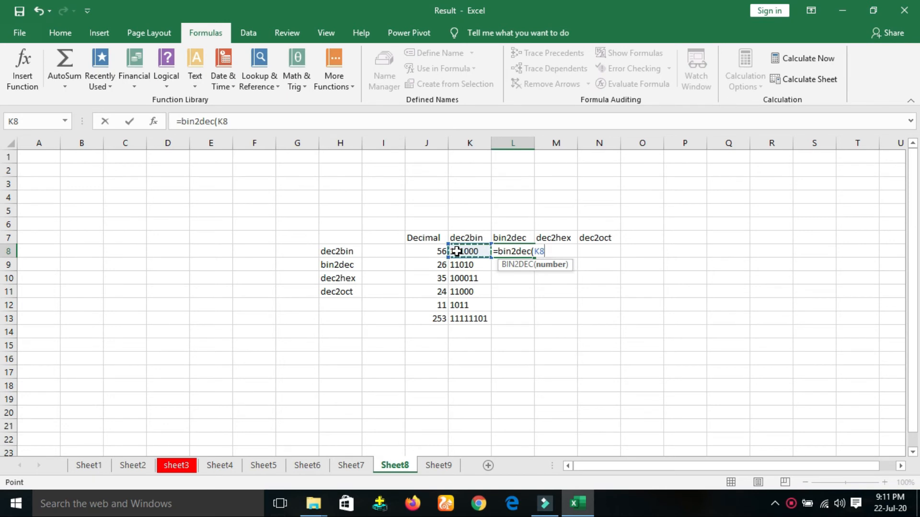
pyautogui.write(')')
pyautogui.hotkey('ctrl', 'Return')
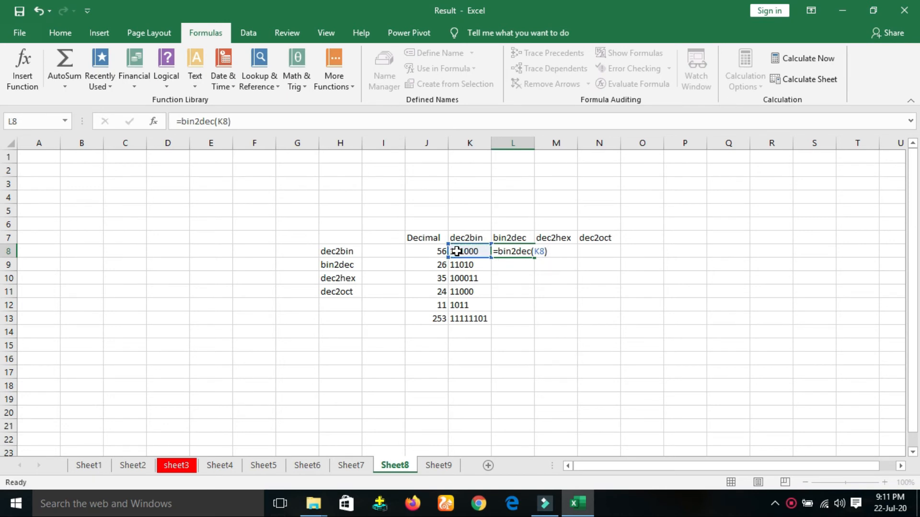
pyautogui.press('Return')
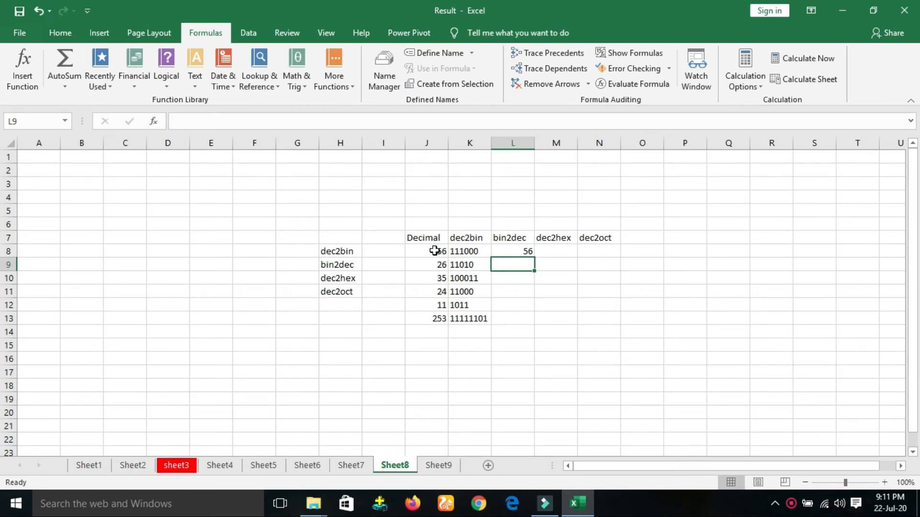
pyautogui.click(510, 253)
pyautogui.moveTo(534, 258); pyautogui.dragTo(533, 318)
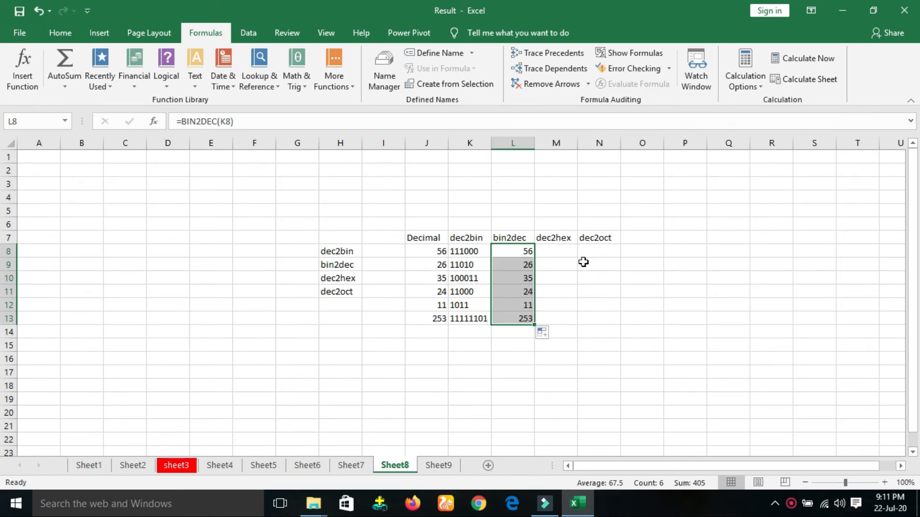
# Step: Enter a DEC2HEX formula in M8 that references L8, and fill it down to M13
pyautogui.click(562, 249)
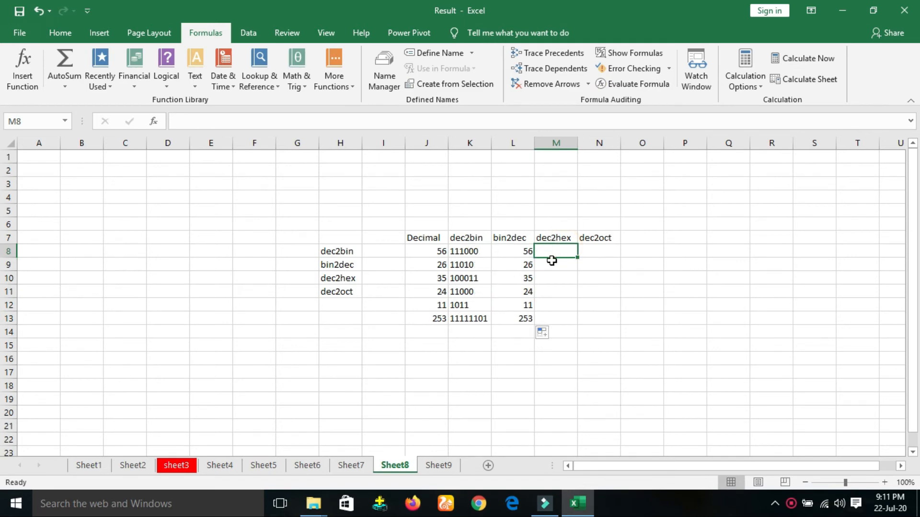
pyautogui.write('=')
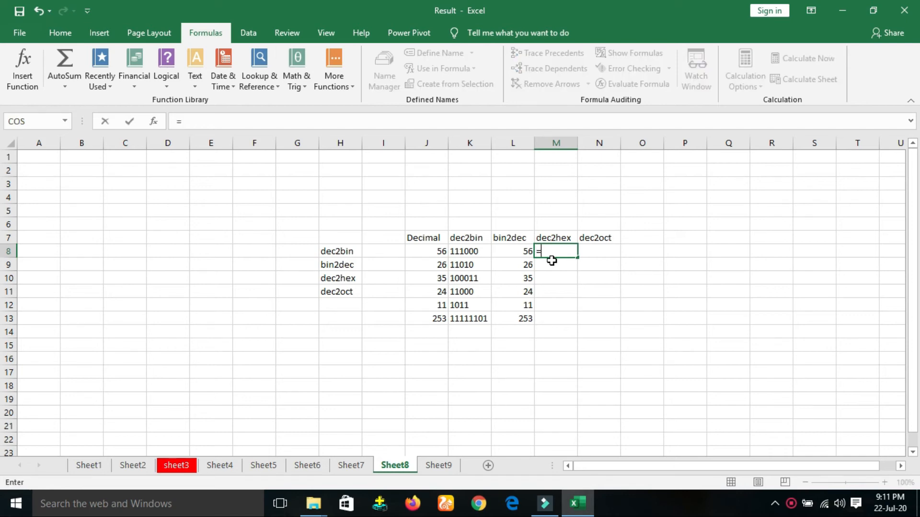
pyautogui.write('dec2')
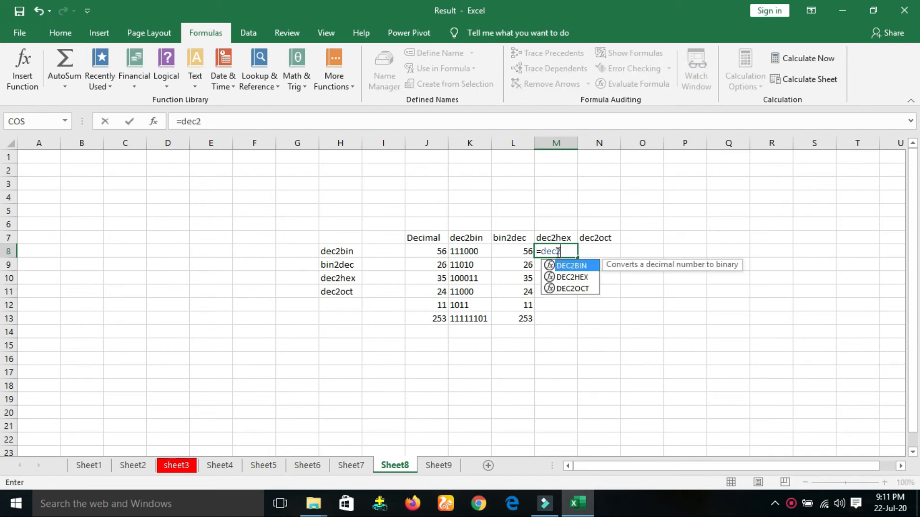
pyautogui.write('hex(')
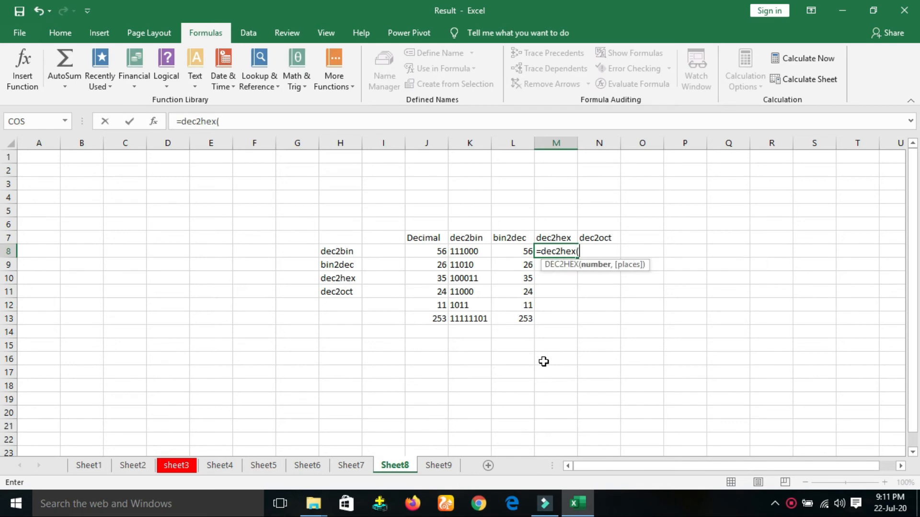
pyautogui.click(505, 251)
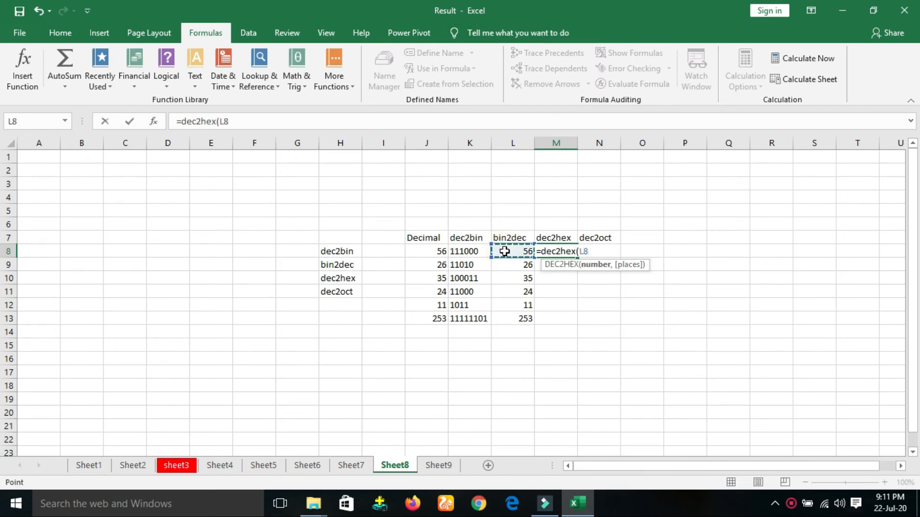
pyautogui.write(')')
pyautogui.press('Return')
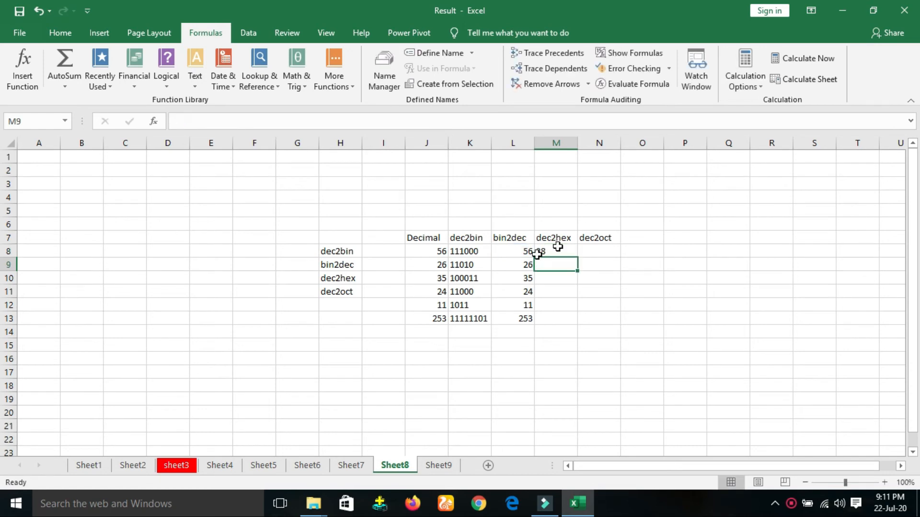
pyautogui.click(555, 248)
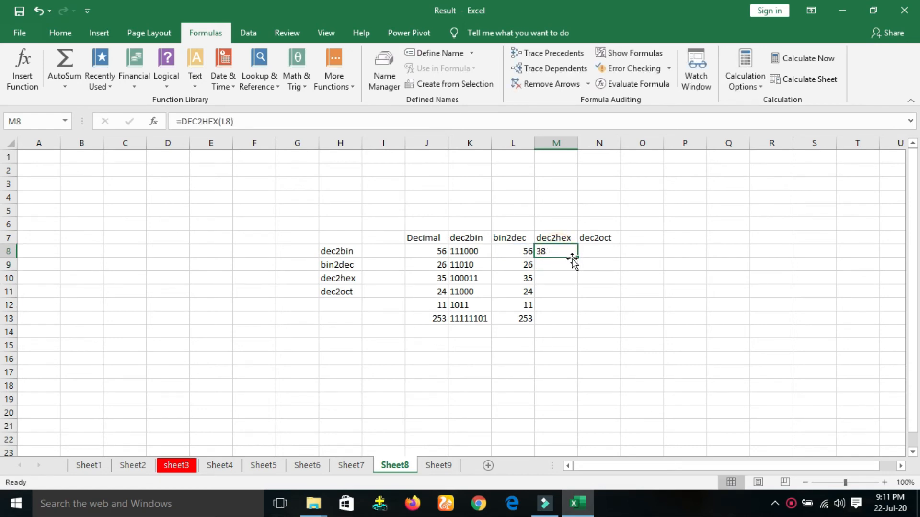
pyautogui.moveTo(577, 258); pyautogui.dragTo(583, 319)
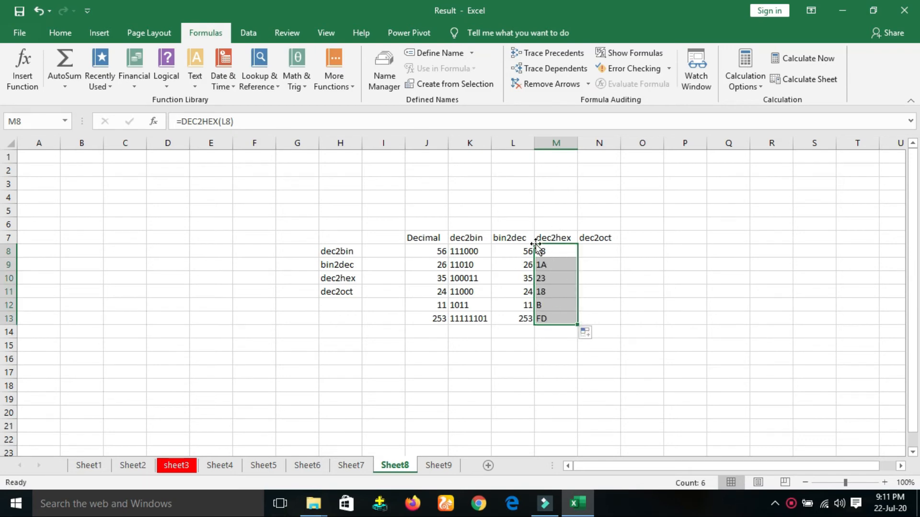
# Step: Enter a DEC2OCT formula in N8 that references L8, and fill it down to N13
pyautogui.click(596, 246)
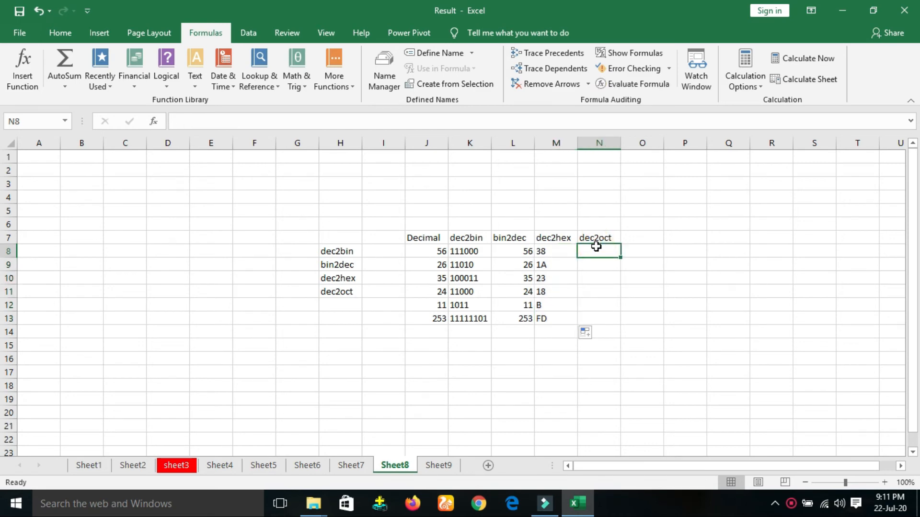
pyautogui.write('=dec')
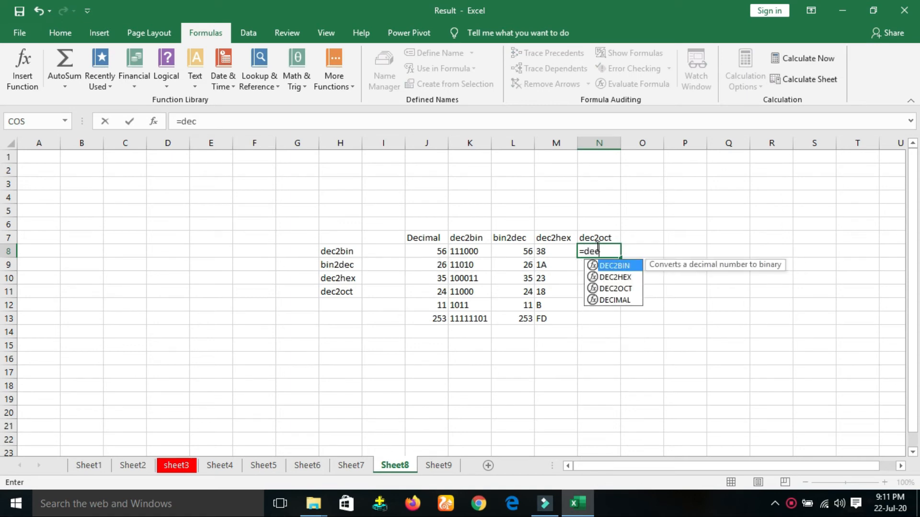
pyautogui.write('2oct(')
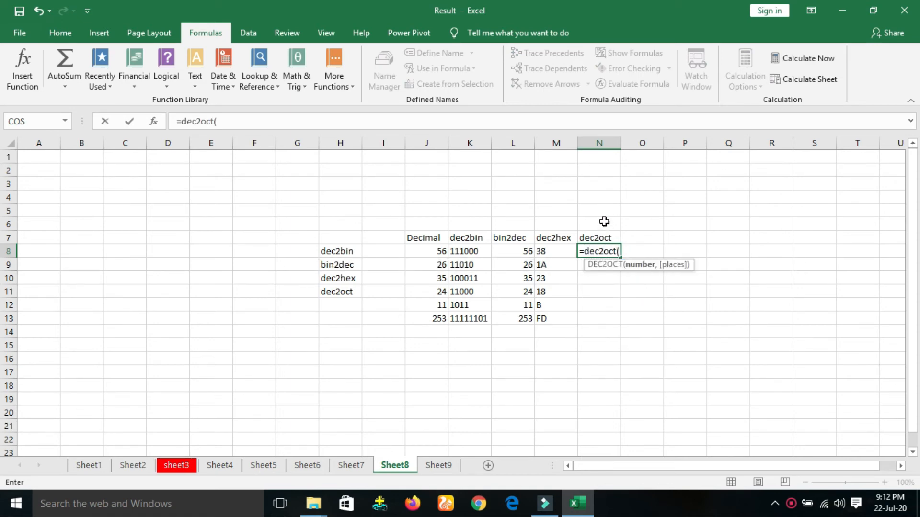
pyautogui.click(526, 255)
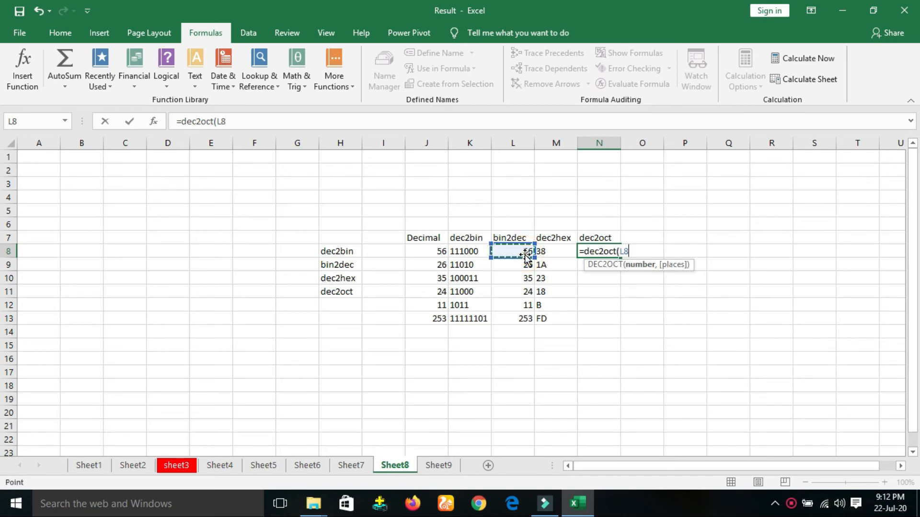
pyautogui.write(')')
pyautogui.press('Return')
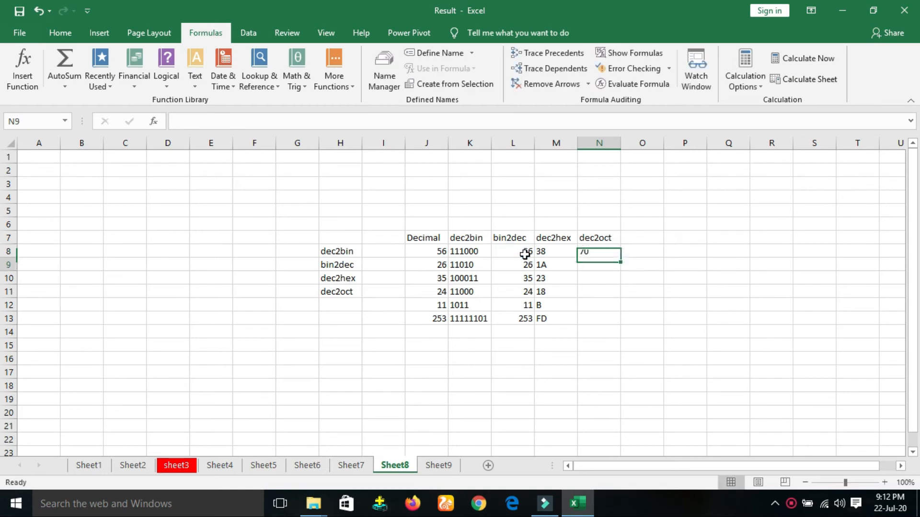
pyautogui.click(615, 254)
pyautogui.moveTo(621, 259); pyautogui.dragTo(617, 320)
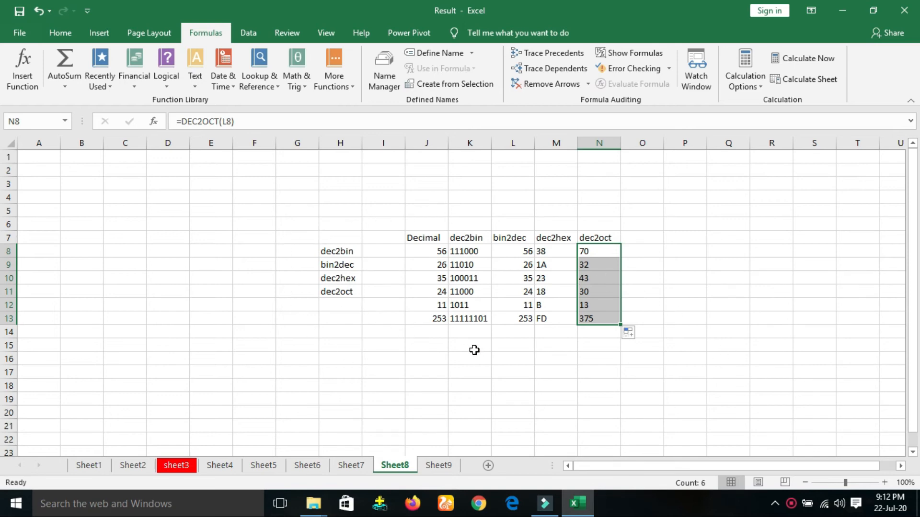
pyautogui.click(340, 82)
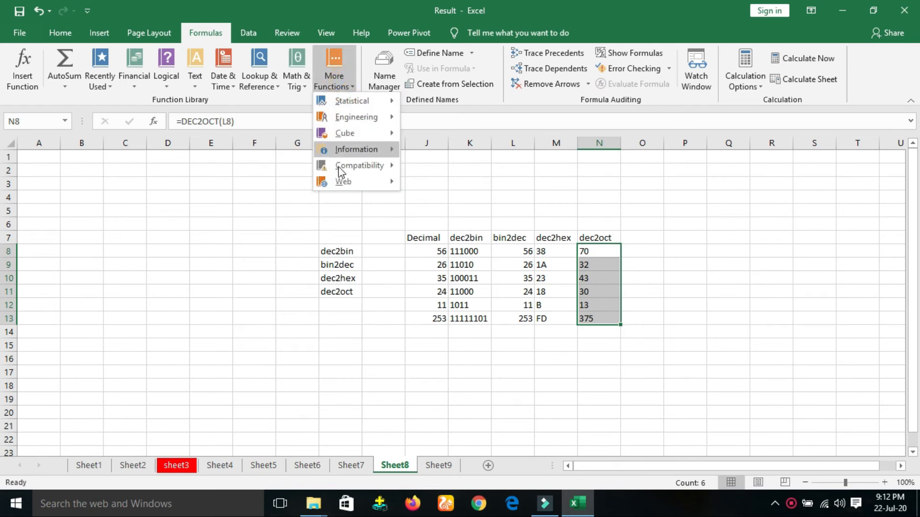
pyautogui.click(507, 196)
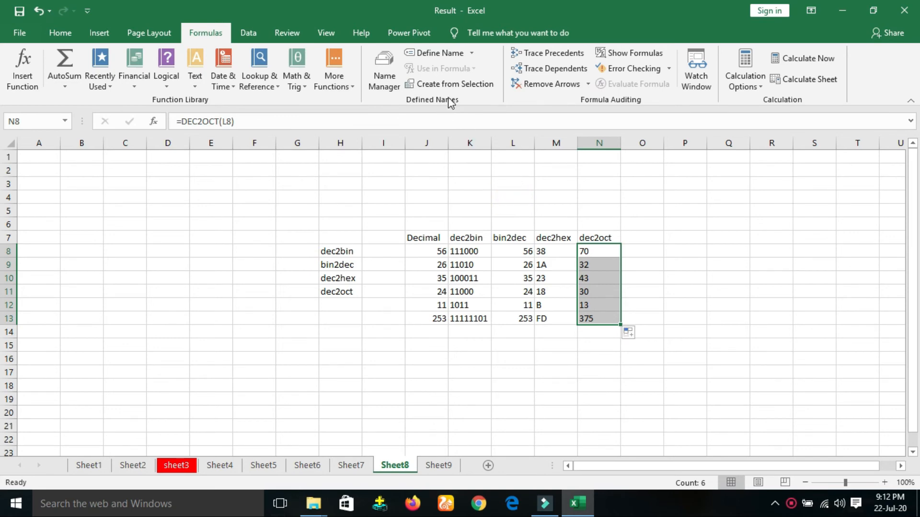
# Step: On Sheet9, enter 46 in F5 and 66 in G8, F7 and G6 of the two-column table
pyautogui.click(439, 467)
pyautogui.click(458, 301)
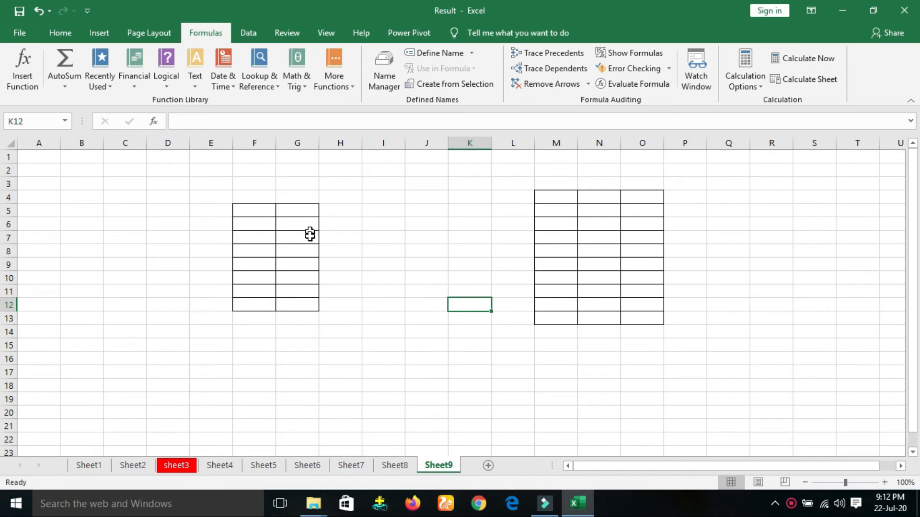
pyautogui.click(257, 210)
pyautogui.write('46')
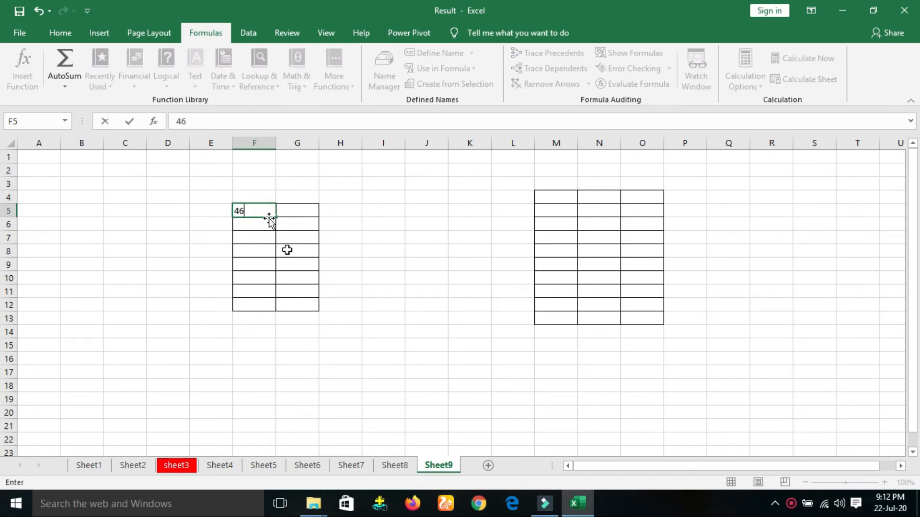
pyautogui.click(308, 246)
pyautogui.write('66')
pyautogui.click(268, 237)
pyautogui.write('r')
pyautogui.press('BackSpace')
pyautogui.write('66')
pyautogui.click(300, 222)
pyautogui.write('66')
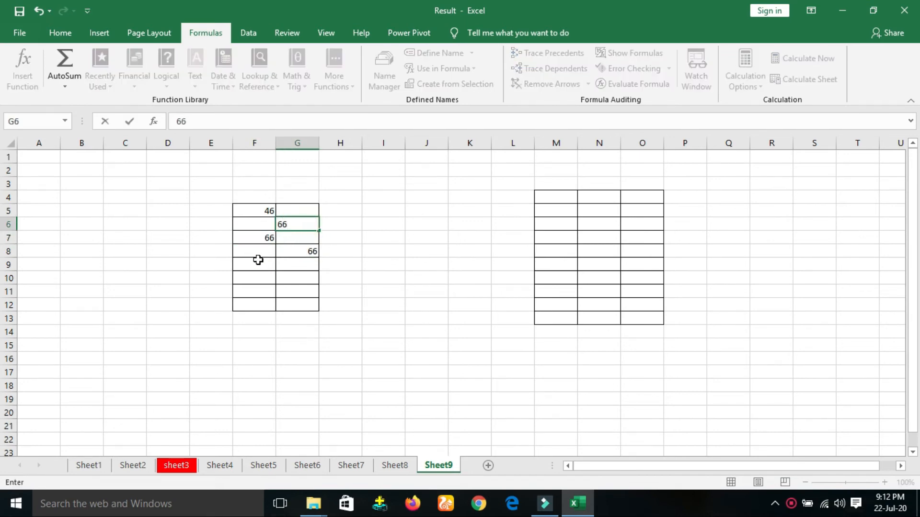
# Step: Fill in more of the two-column table with 55 in F9, 98 in G9, and 4 in both G12 and F11
pyautogui.click(257, 264)
pyautogui.write('55')
pyautogui.click(290, 268)
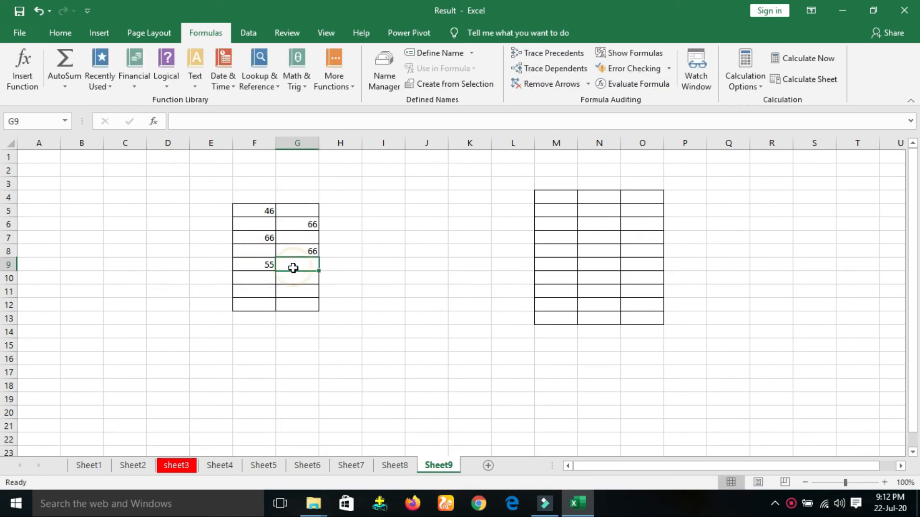
pyautogui.write('98')
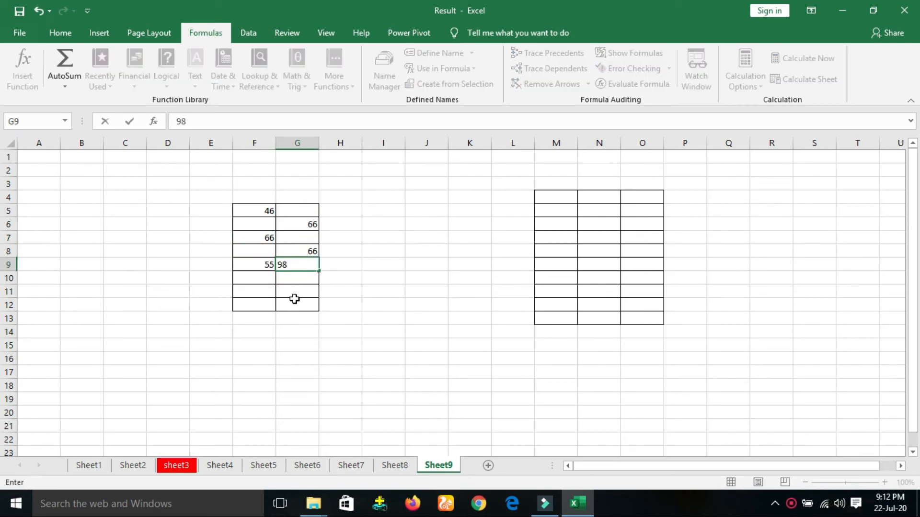
pyautogui.click(294, 305)
pyautogui.write('4')
pyautogui.click(258, 291)
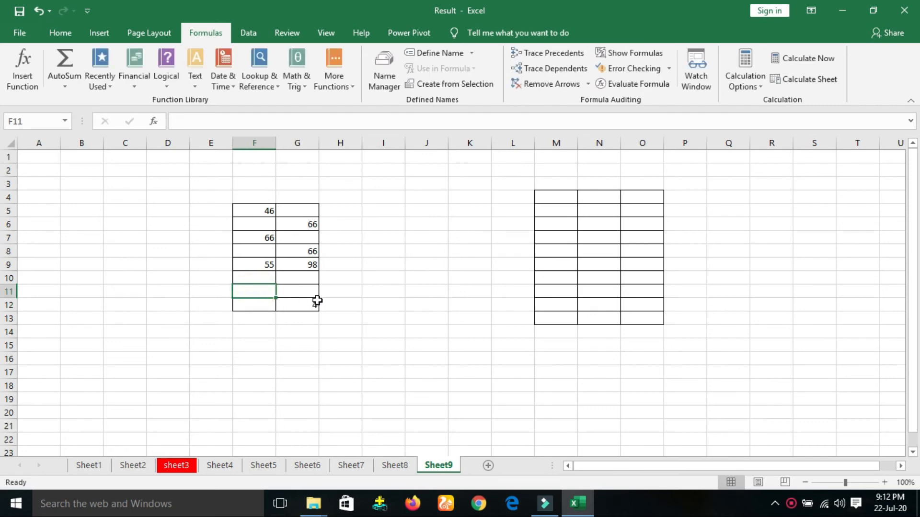
pyautogui.write('4')
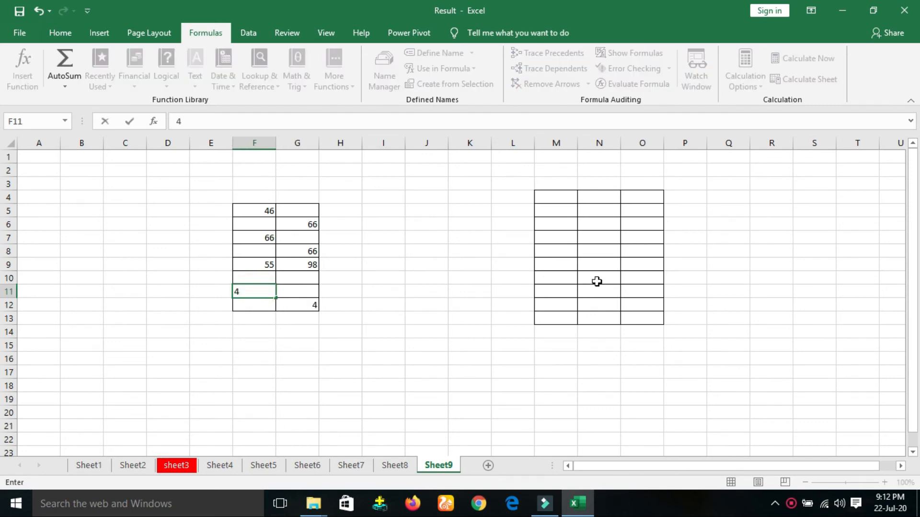
# Step: In the three-column table, enter 67 in M5 and 7 in O7, N6, N5, O4 and N7
pyautogui.click(561, 211)
pyautogui.write('67')
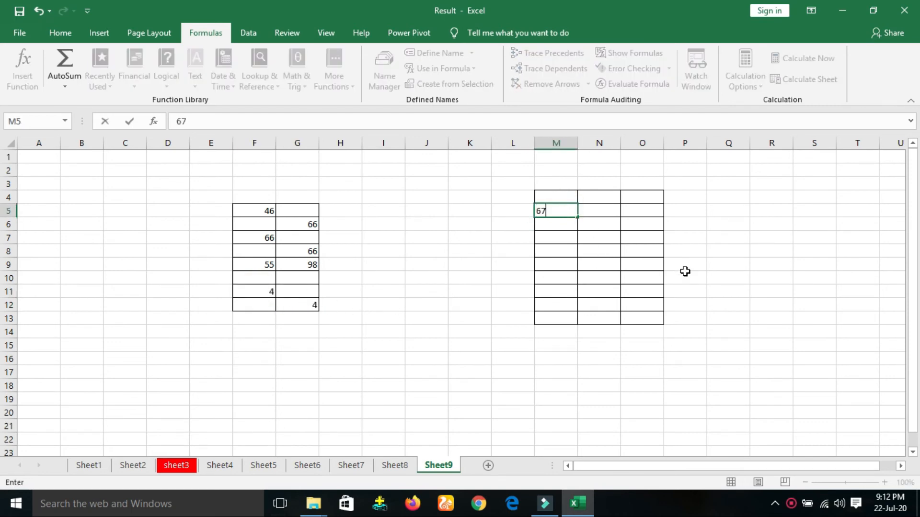
pyautogui.click(624, 234)
pyautogui.write('7')
pyautogui.click(600, 199)
pyautogui.click(596, 220)
pyautogui.write('7')
pyautogui.click(612, 207)
pyautogui.write('7')
pyautogui.click(635, 198)
pyautogui.write('7')
pyautogui.click(597, 239)
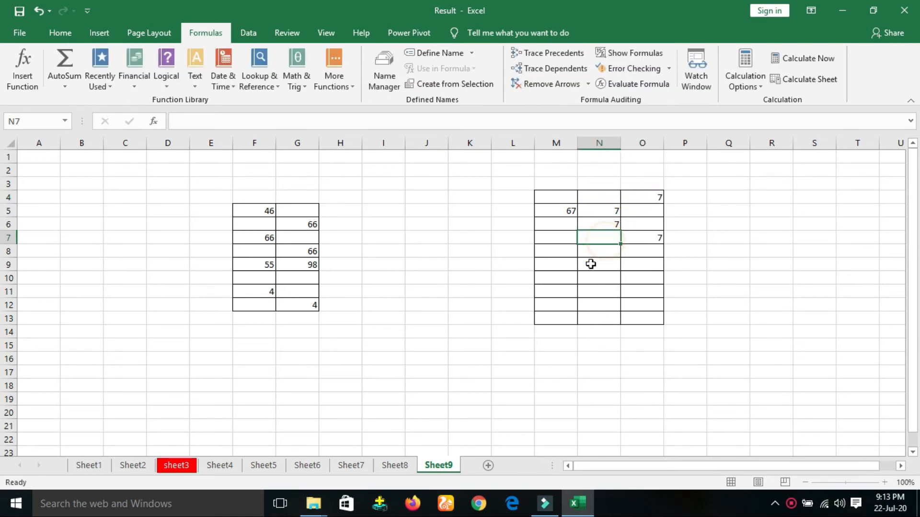
pyautogui.write('7')
# Step: Enter 55 in M10, 66 in O9 and 44 in O12 of the three-column table
pyautogui.click(570, 277)
pyautogui.write('44')
pyautogui.press('BackSpace')
pyautogui.press('BackSpace')
pyautogui.write('55')
pyautogui.click(643, 266)
pyautogui.write('66')
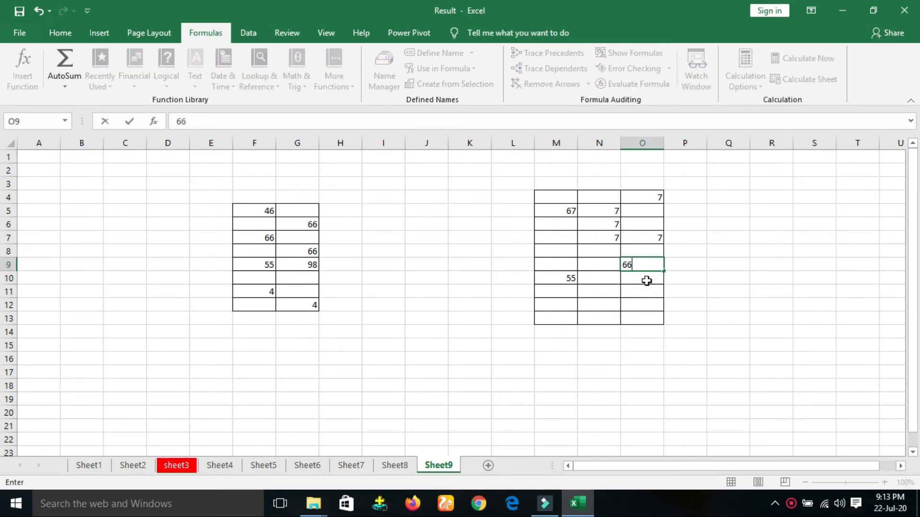
pyautogui.click(633, 302)
pyautogui.write('44')
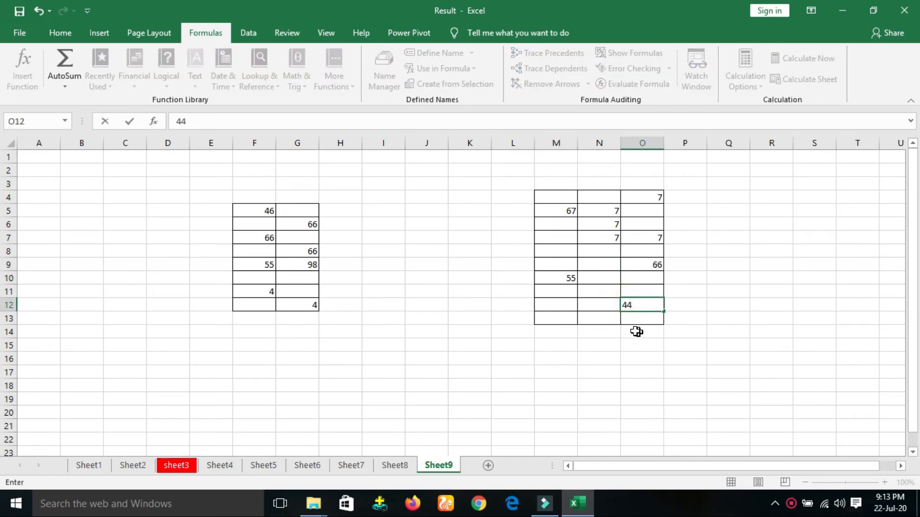
# Step: Complete the three-column table's sample numbers with 77 in N13, 88 in N11 and 90 in M8
pyautogui.click(594, 315)
pyautogui.write('77')
pyautogui.click(601, 293)
pyautogui.write('88')
pyautogui.click(559, 247)
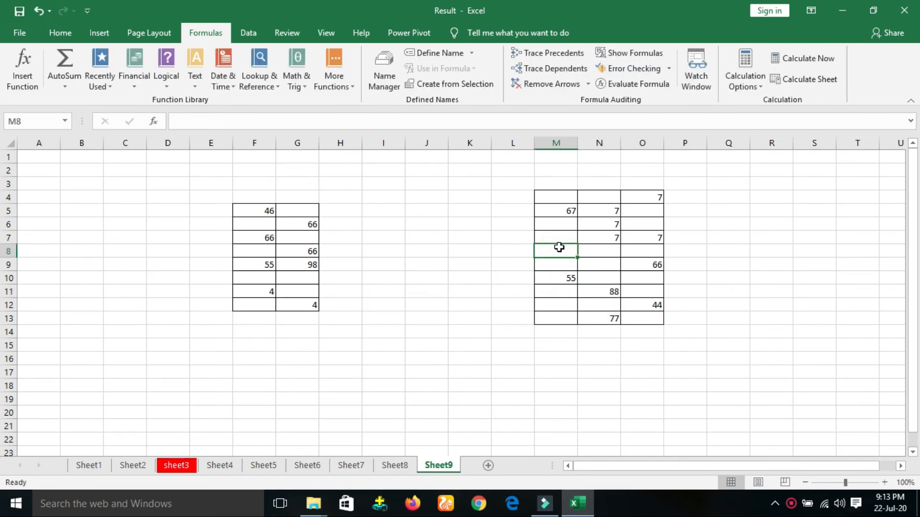
pyautogui.write('90')
pyautogui.click(527, 356)
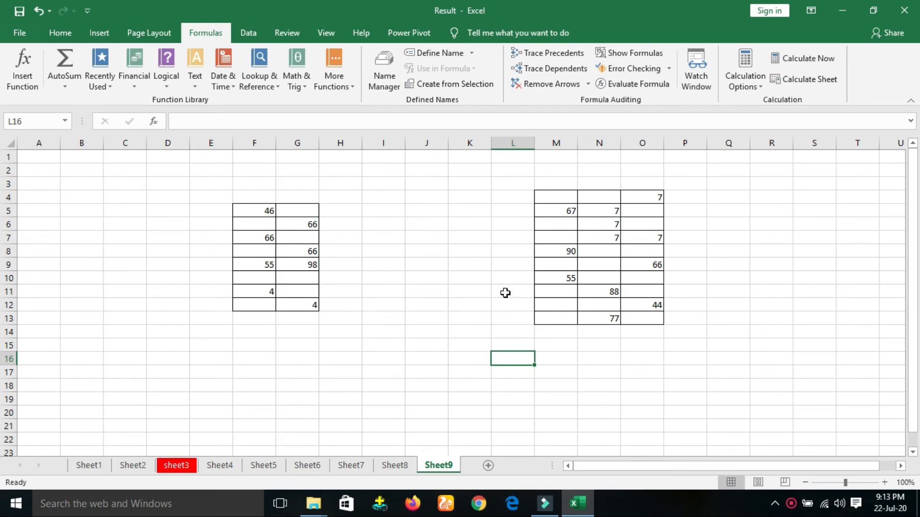
# Step: Define the name asd for cell F5 with workbook scope
pyautogui.click(239, 209)
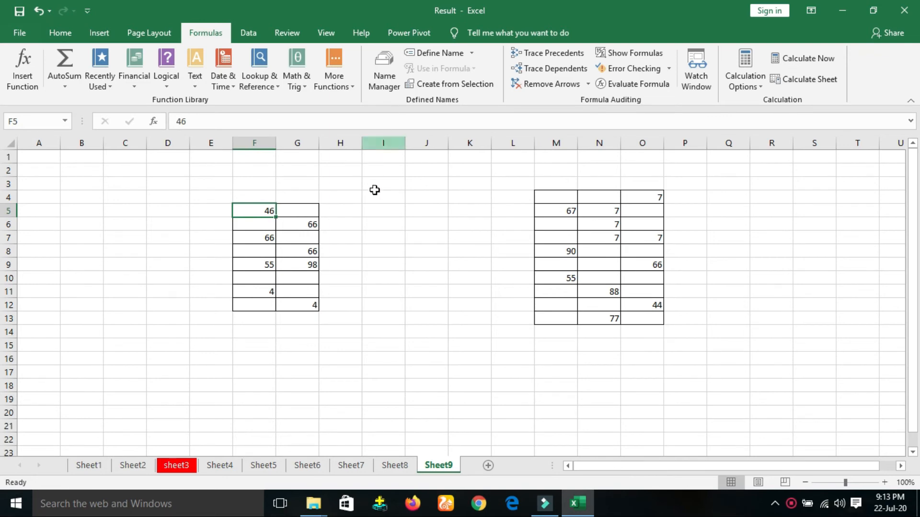
pyautogui.click(471, 54)
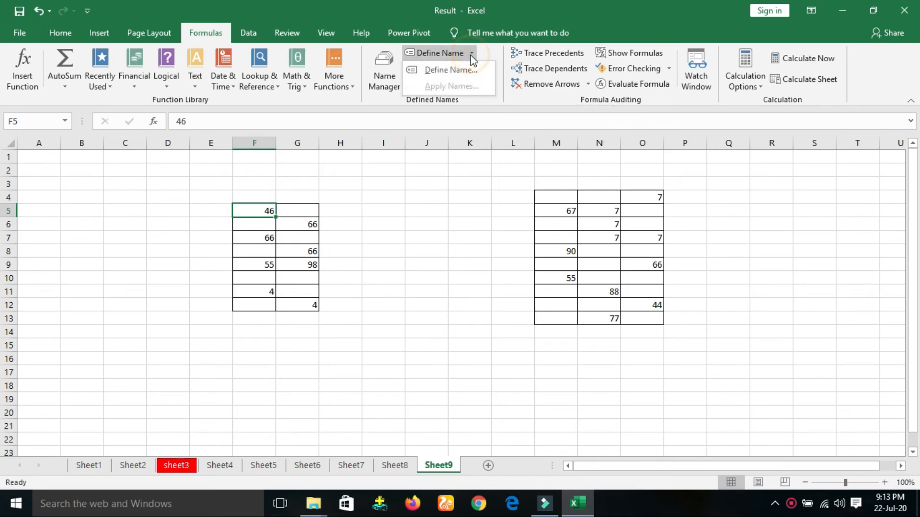
pyautogui.click(456, 71)
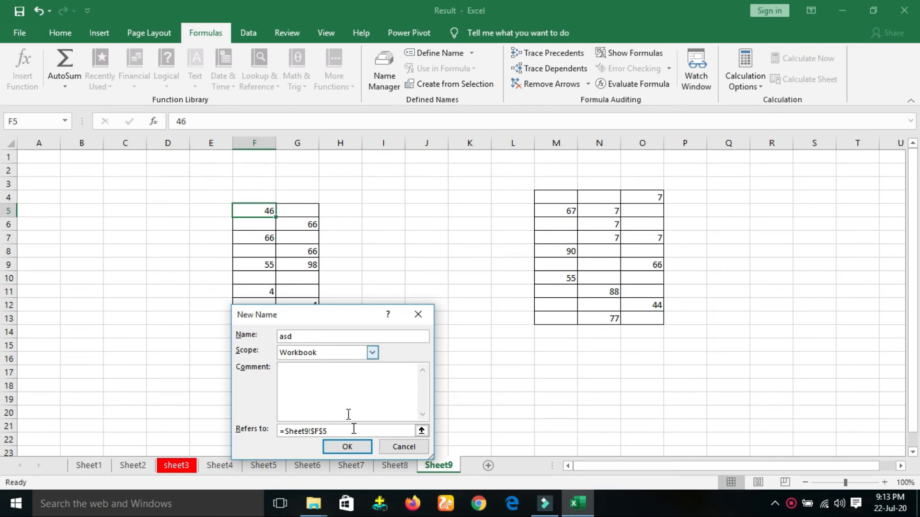
pyautogui.click(347, 447)
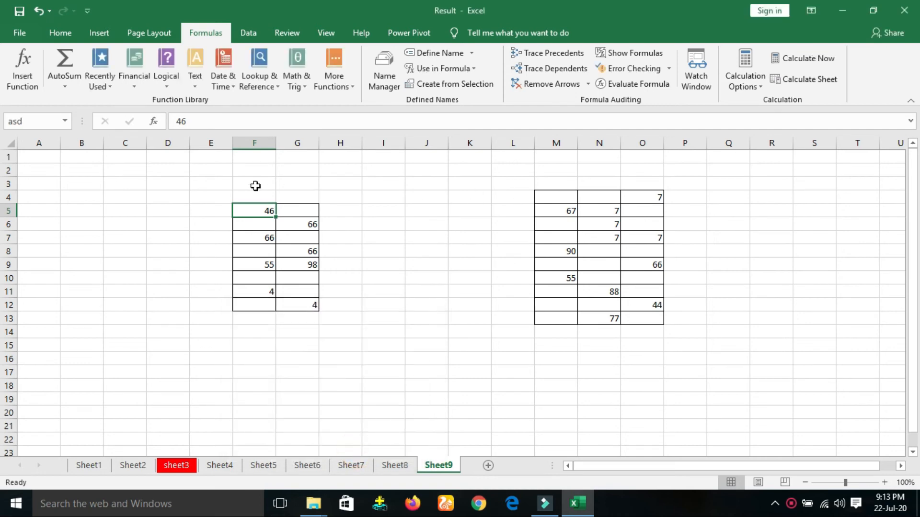
# Step: Try the name asd for the range F5:G12, and define that range as section1 instead
pyautogui.moveTo(256, 210); pyautogui.dragTo(297, 304)
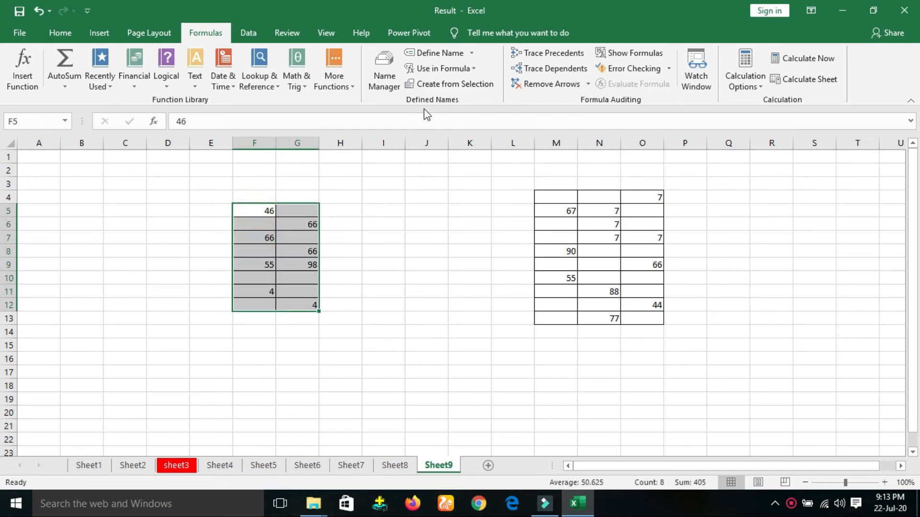
pyautogui.click(470, 54)
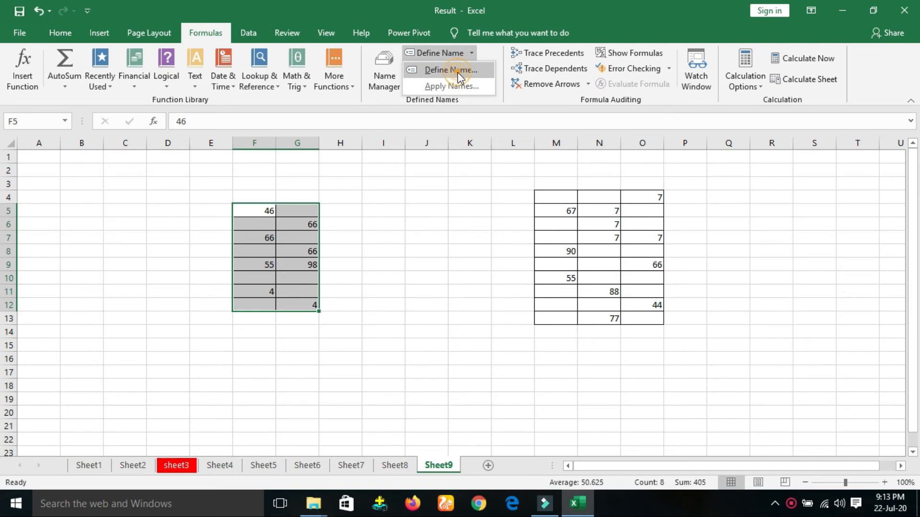
pyautogui.click(458, 71)
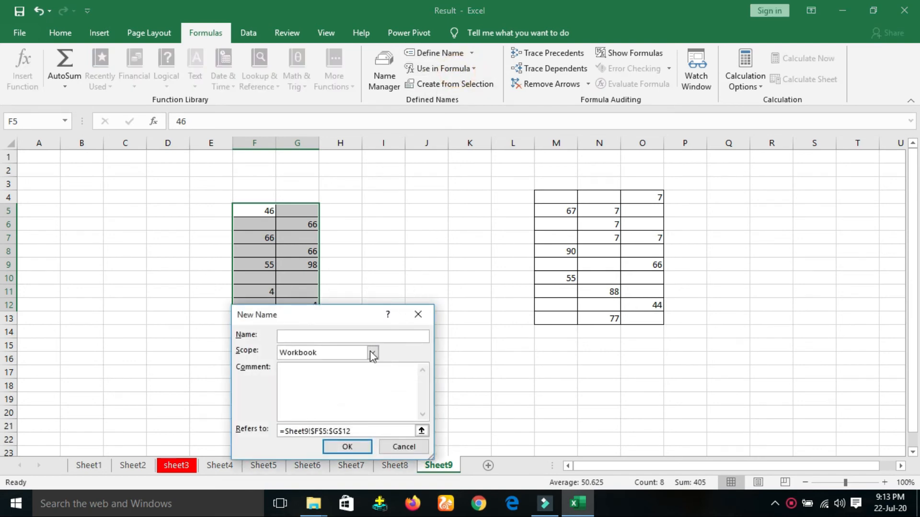
pyautogui.write('asd')
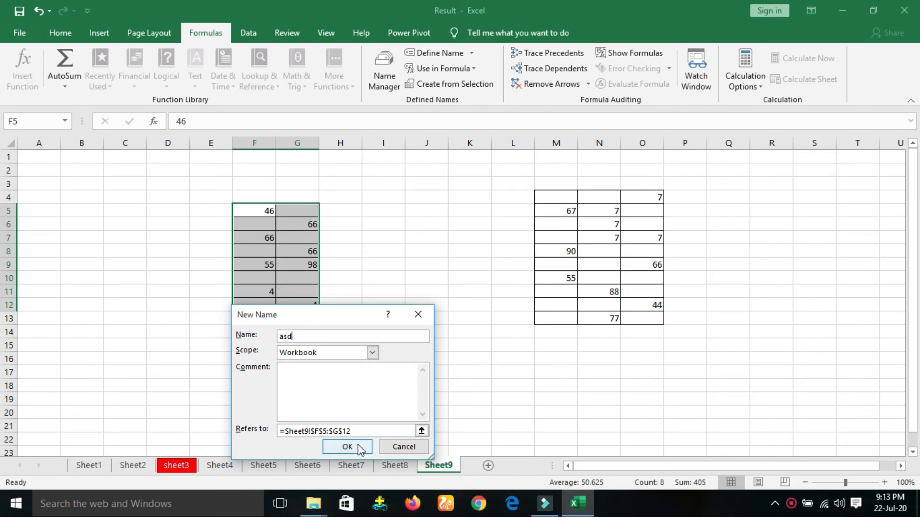
pyautogui.click(361, 448)
pyautogui.click(470, 289)
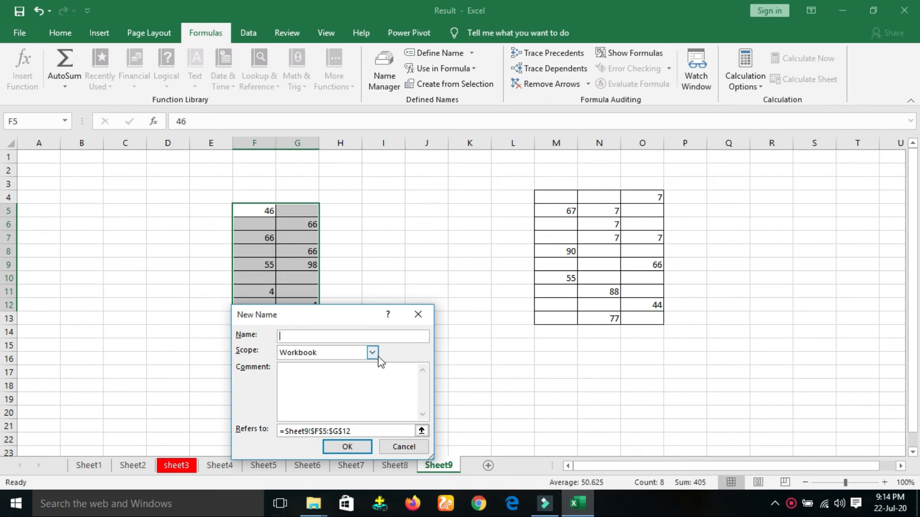
pyautogui.write('section1')
pyautogui.click(349, 448)
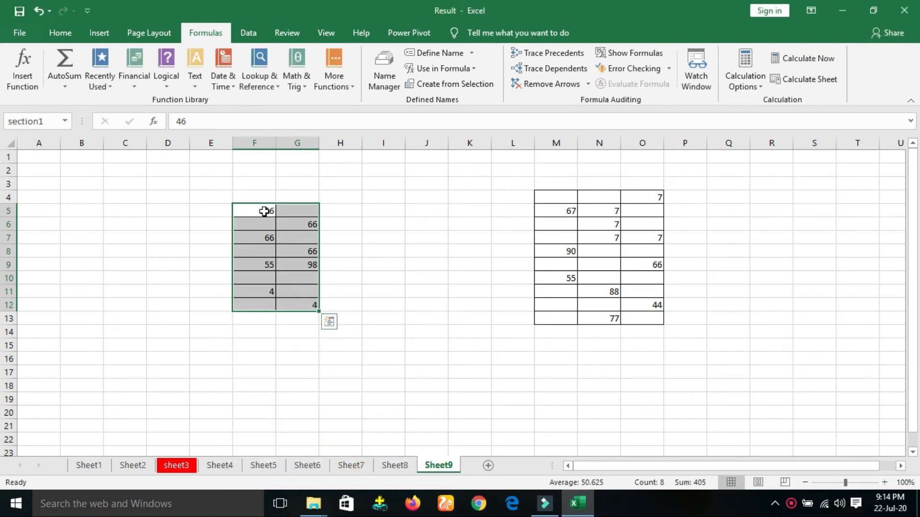
# Step: Define the name section2 for the range M4:O13 with workbook scope
pyautogui.moveTo(551, 199); pyautogui.dragTo(647, 316)
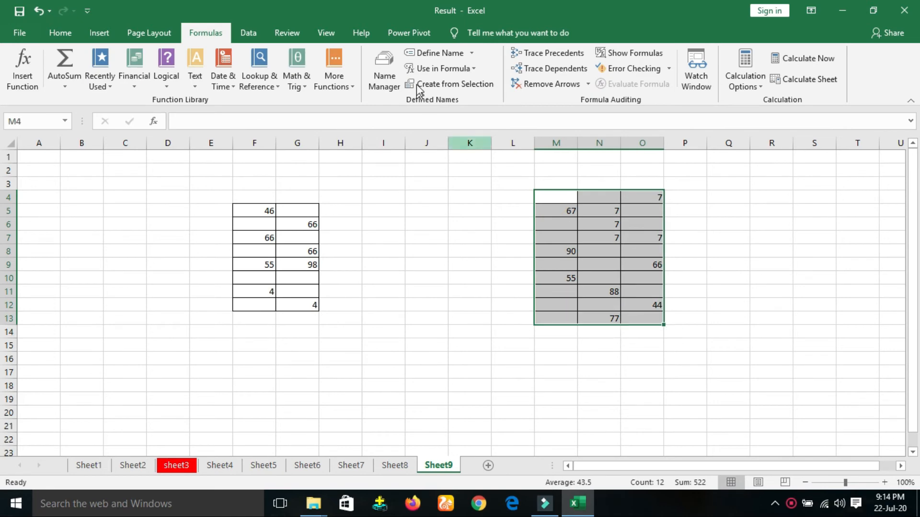
pyautogui.click(465, 53)
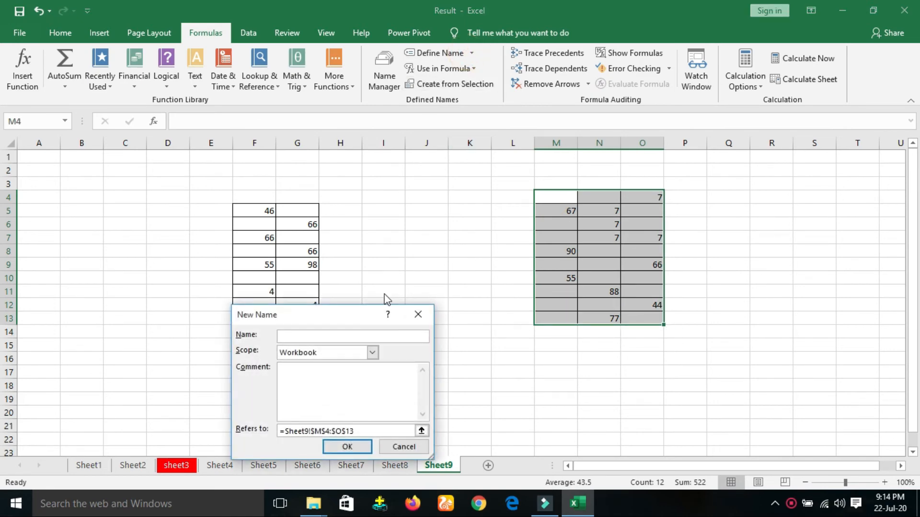
pyautogui.write('section2')
pyautogui.click(341, 447)
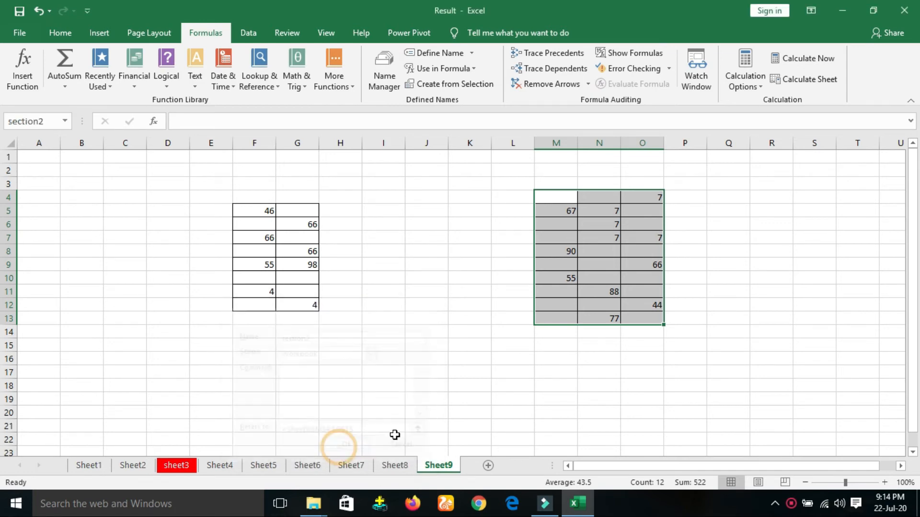
pyautogui.click(474, 289)
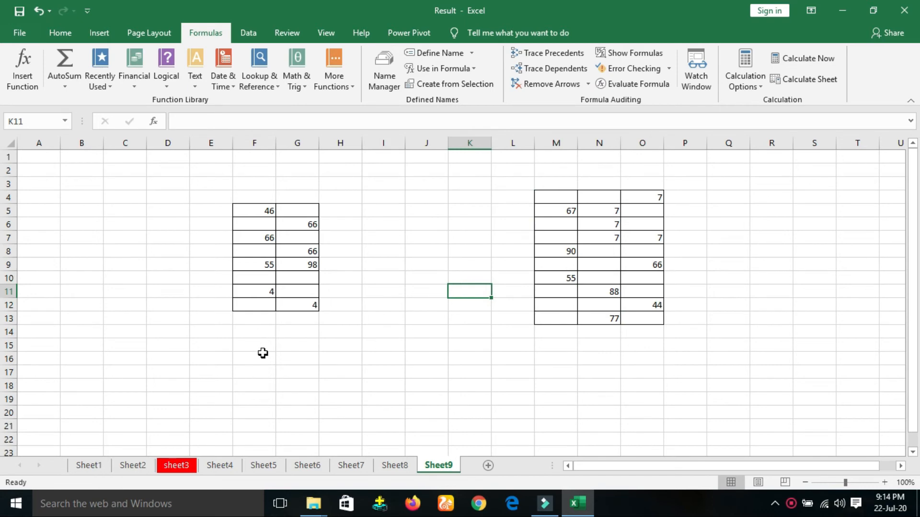
# Step: Enter the formula =SUM(section1) in G17 to total the named range
pyautogui.click(287, 369)
pyautogui.write('=')
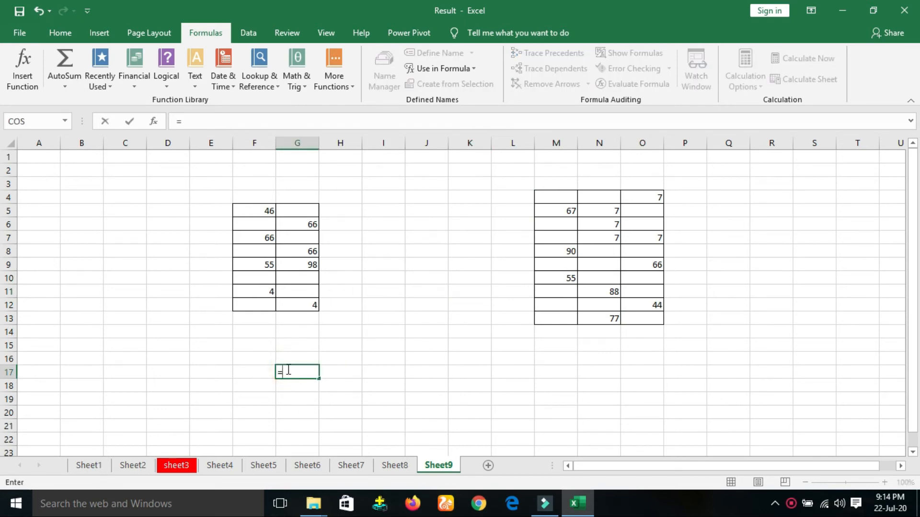
pyautogui.write('sum')
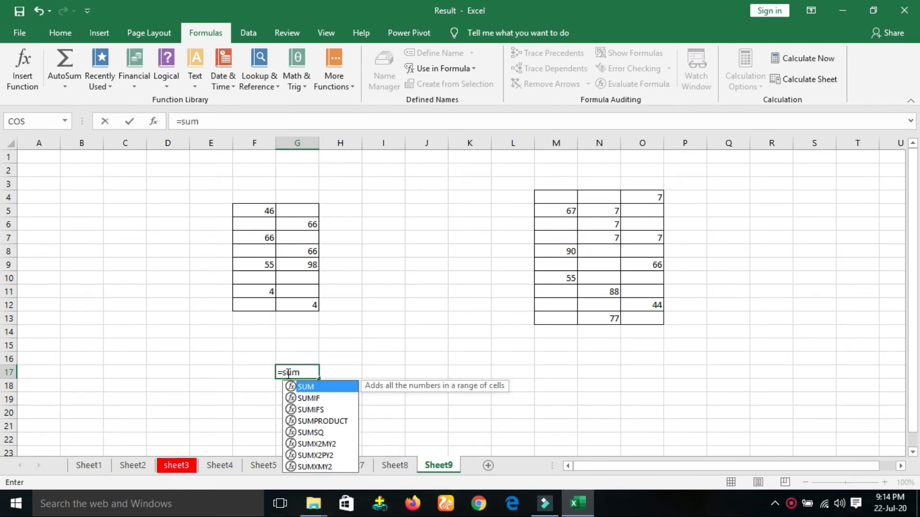
pyautogui.write('(')
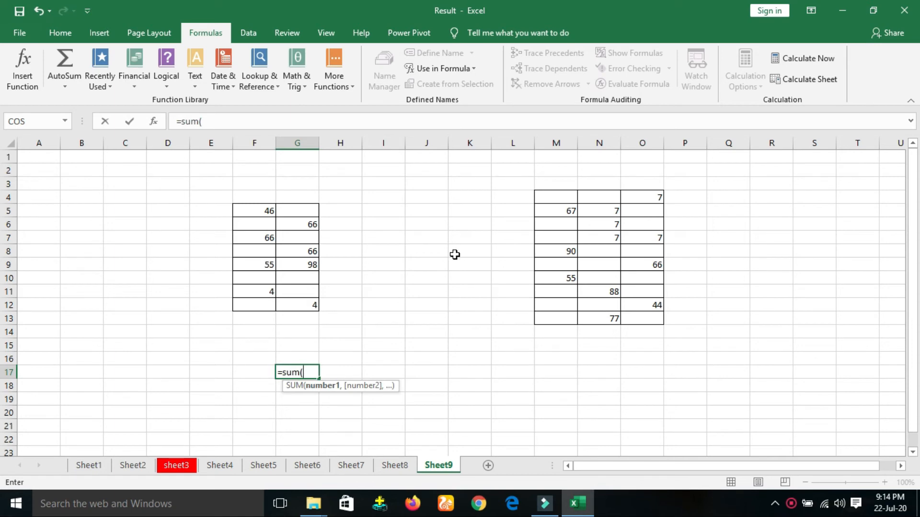
pyautogui.write('s')
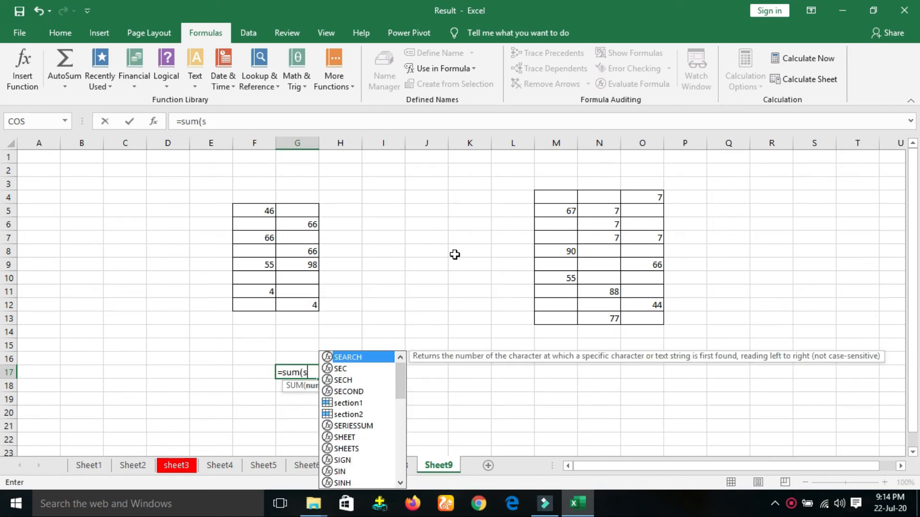
pyautogui.write('ec')
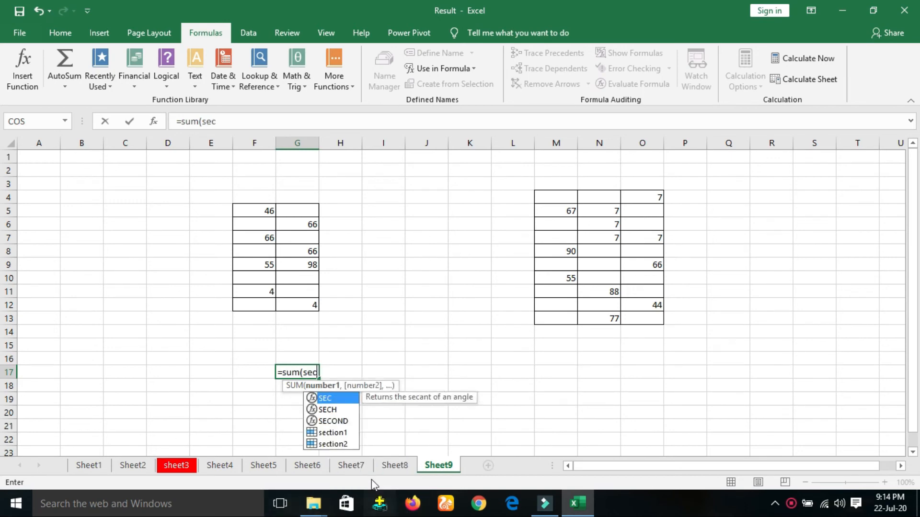
pyautogui.click(333, 433)
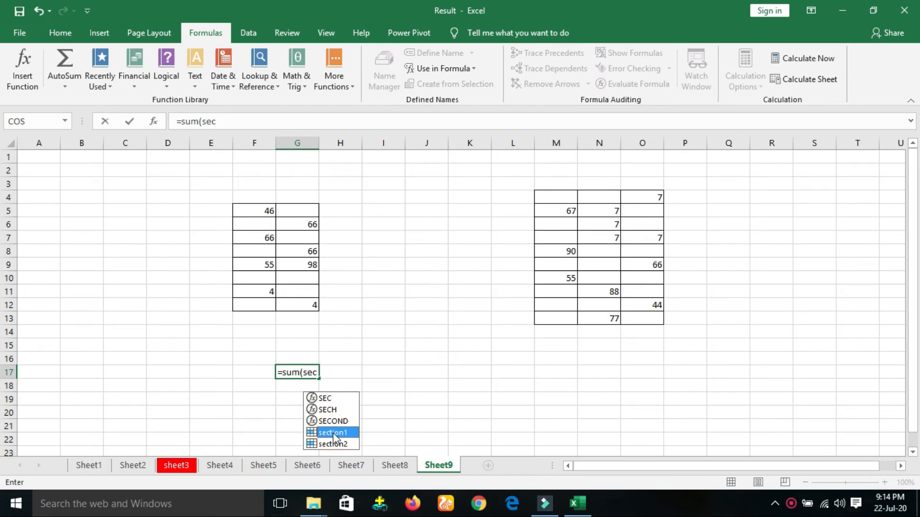
pyautogui.doubleClick(333, 433)
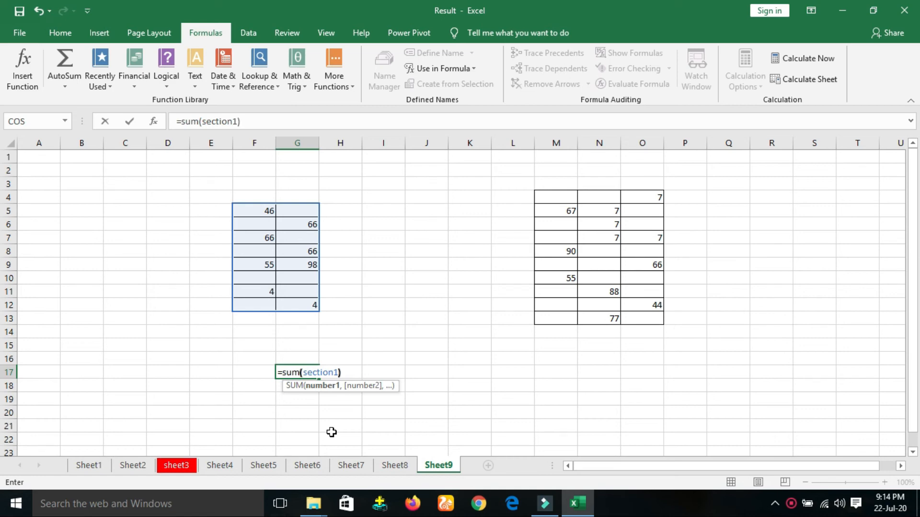
pyautogui.press('Return')
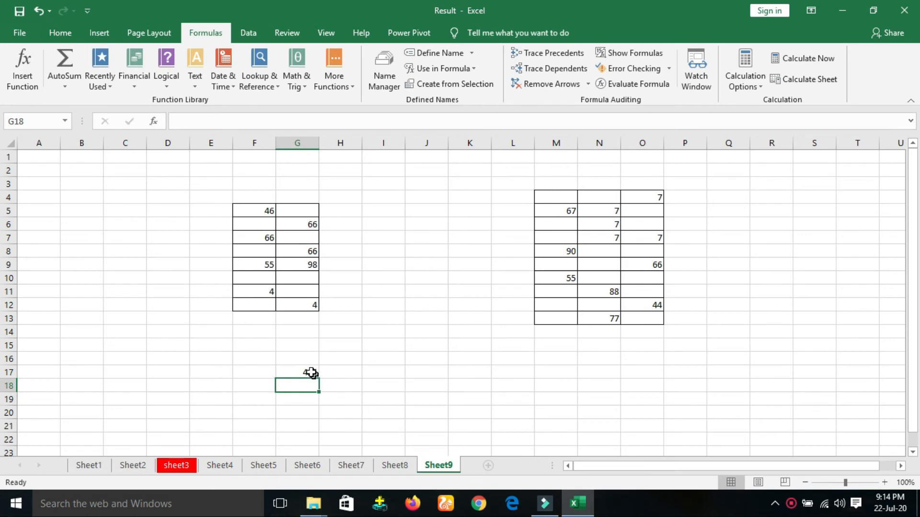
# Step: Enter the formula =SUM(section2) in I17 to total the second named range
pyautogui.click(554, 194)
pyautogui.click(391, 369)
pyautogui.write('=')
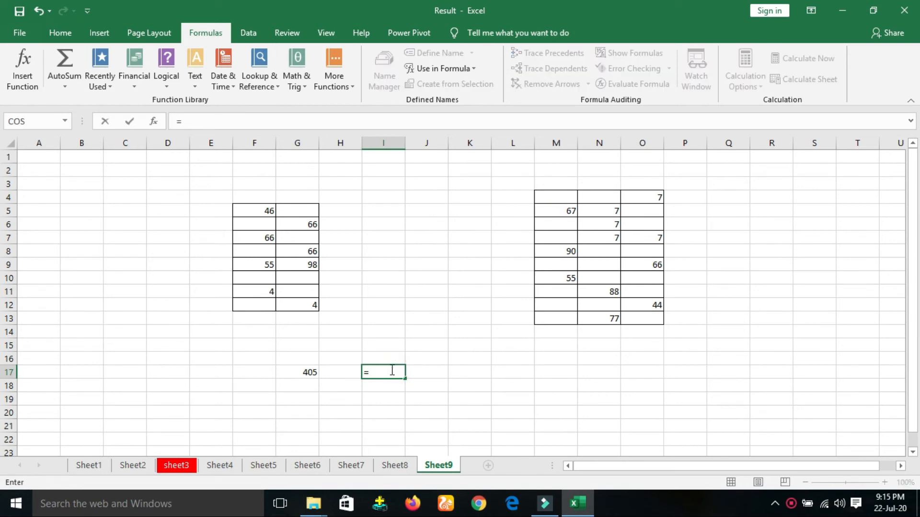
pyautogui.write('sum(')
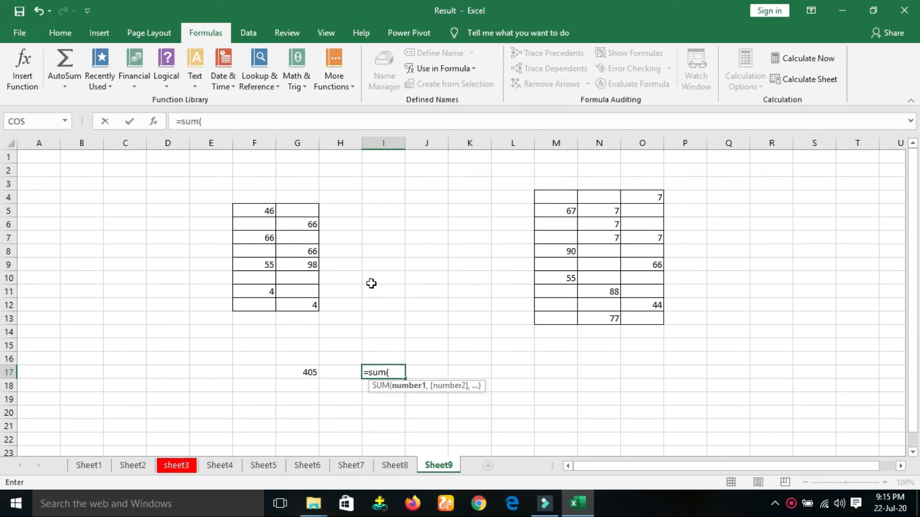
pyautogui.click(475, 69)
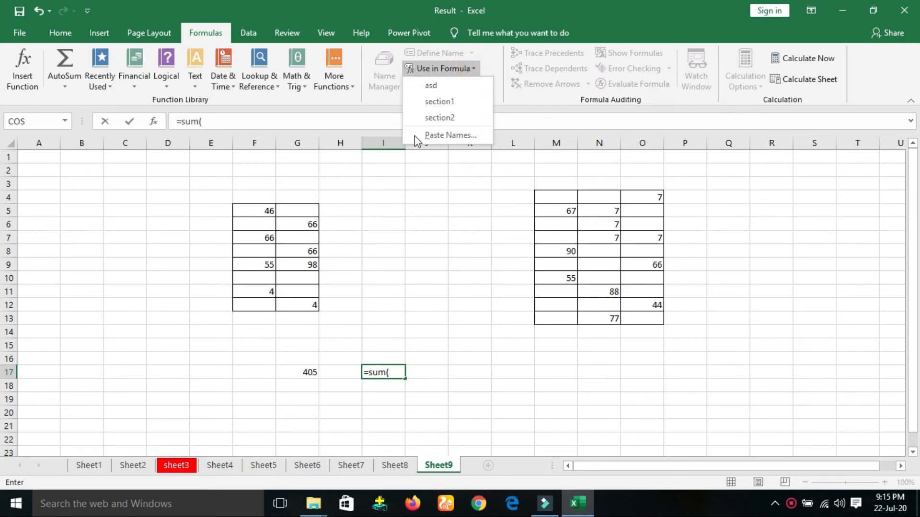
pyautogui.click(448, 122)
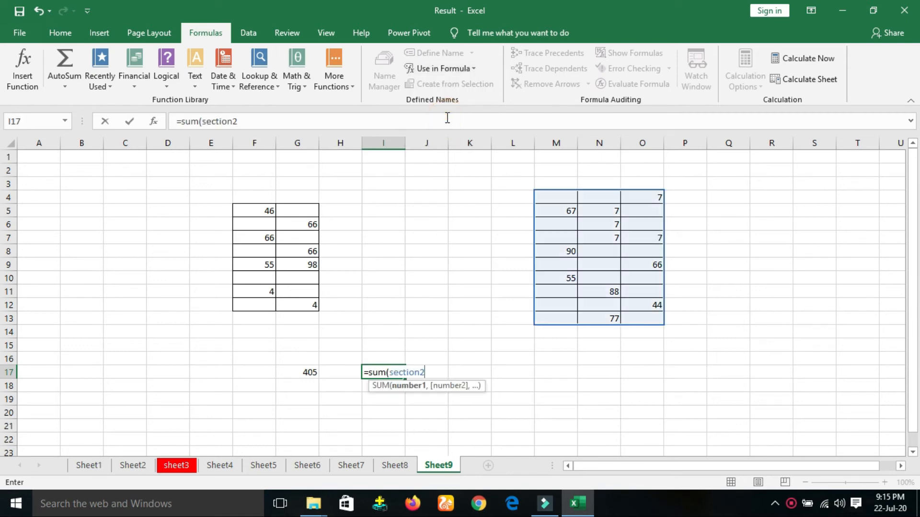
pyautogui.write(')')
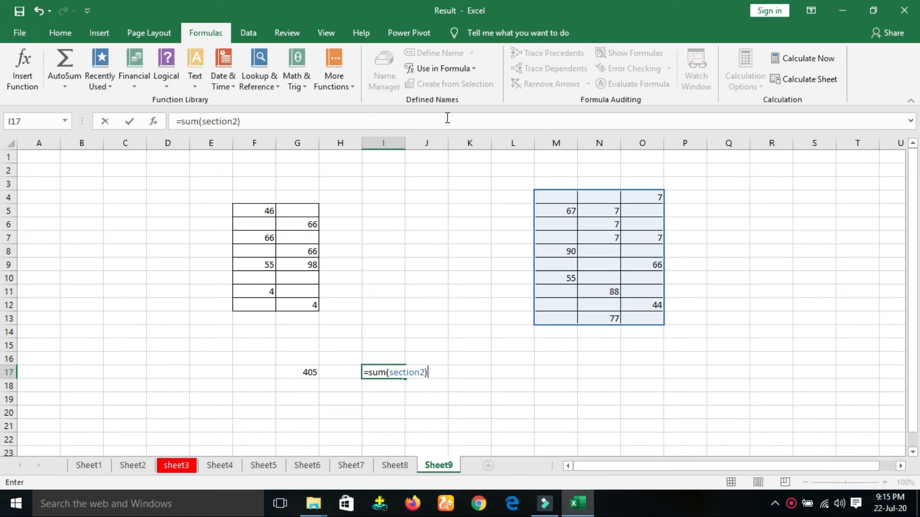
pyautogui.press('Return')
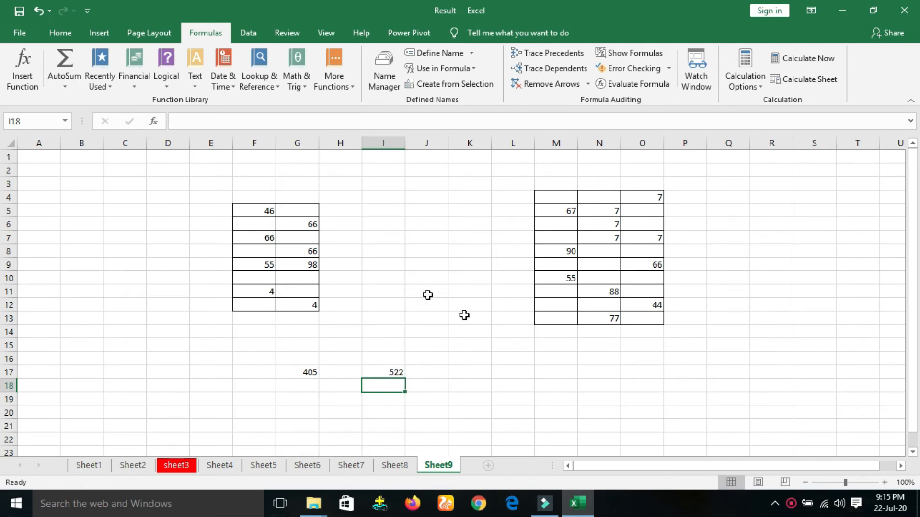
# Step: Try to total both named ranges in K18 with the formula =SUM(section1+section2)
pyautogui.click(469, 383)
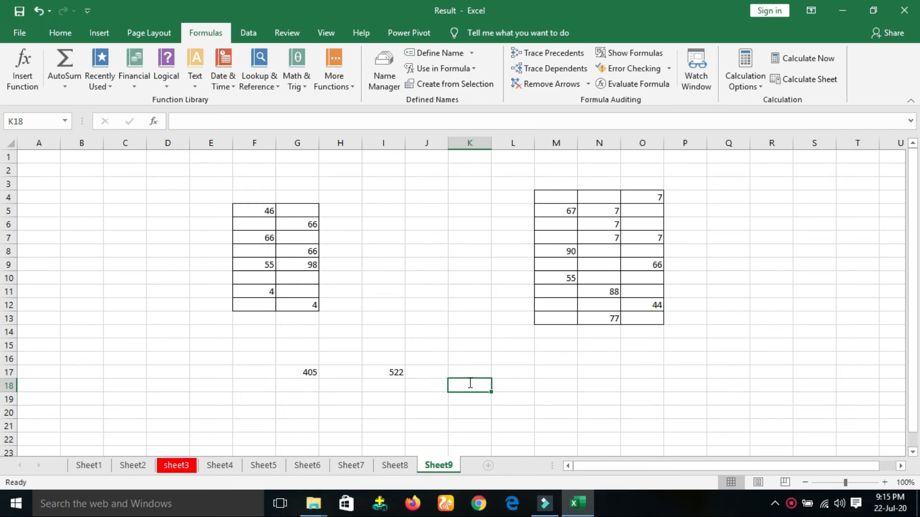
pyautogui.write('=sum')
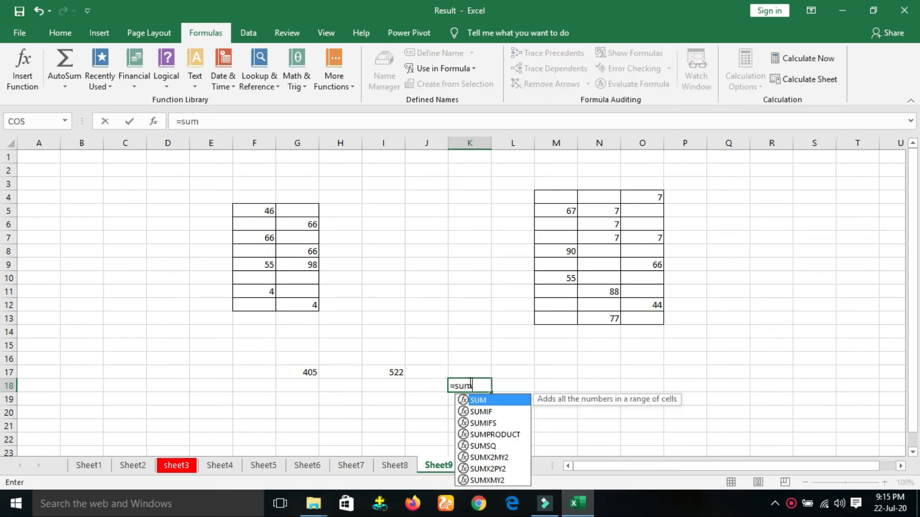
pyautogui.write('(')
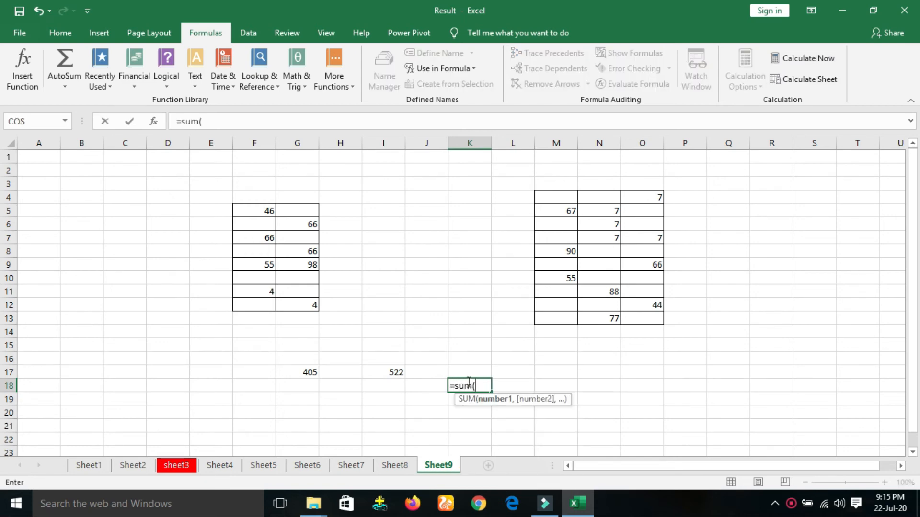
pyautogui.click(473, 69)
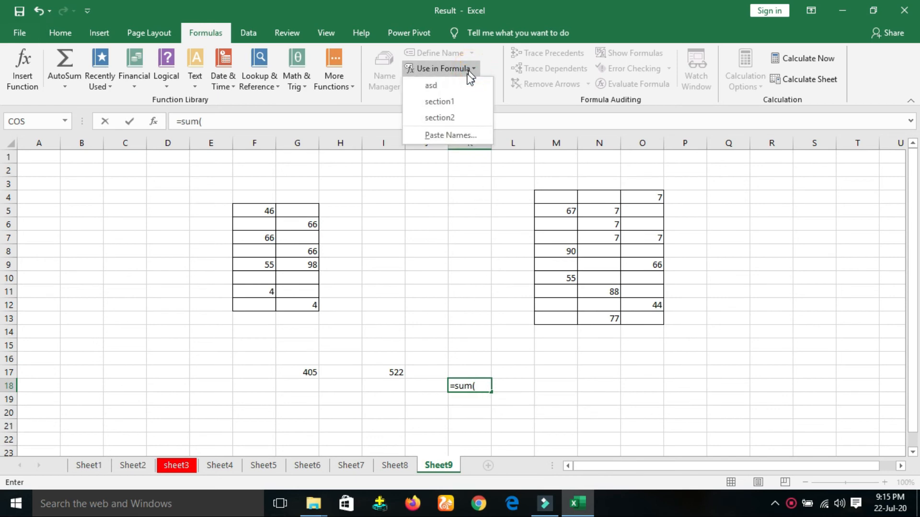
pyautogui.click(453, 101)
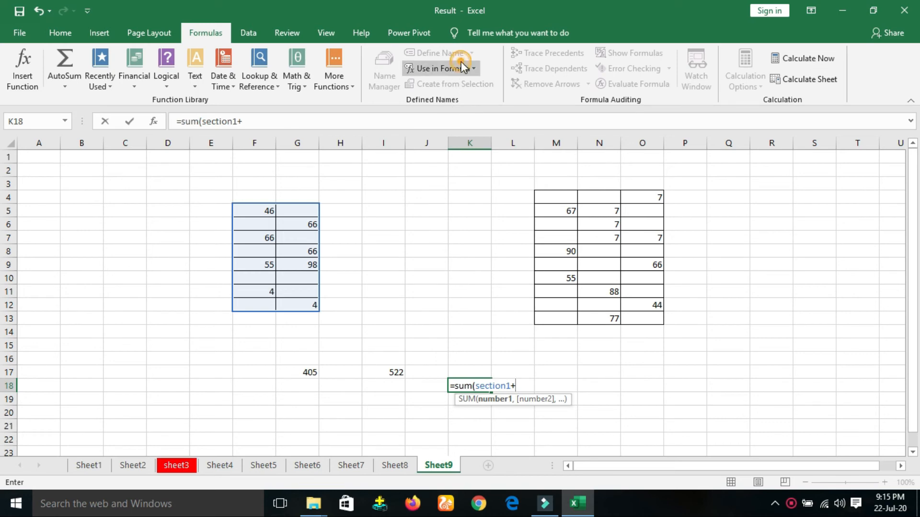
pyautogui.click(463, 68)
pyautogui.click(439, 118)
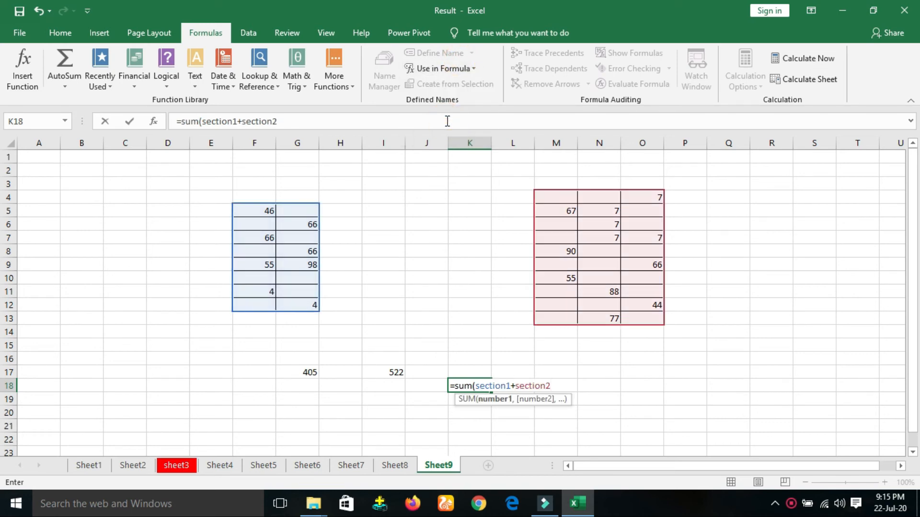
pyautogui.write(')')
pyautogui.press('Return')
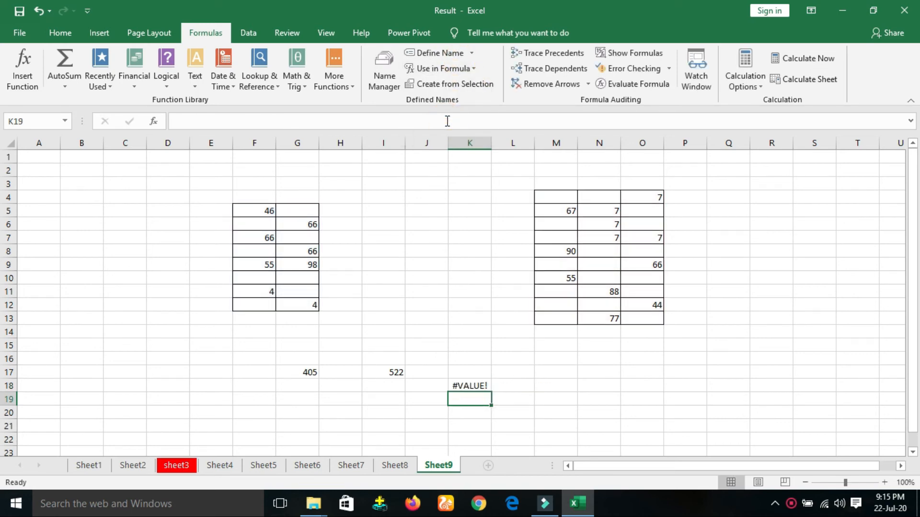
# Step: Widen column K slightly and clear the combined-range formula from K18
pyautogui.moveTo(493, 141); pyautogui.dragTo(521, 144)
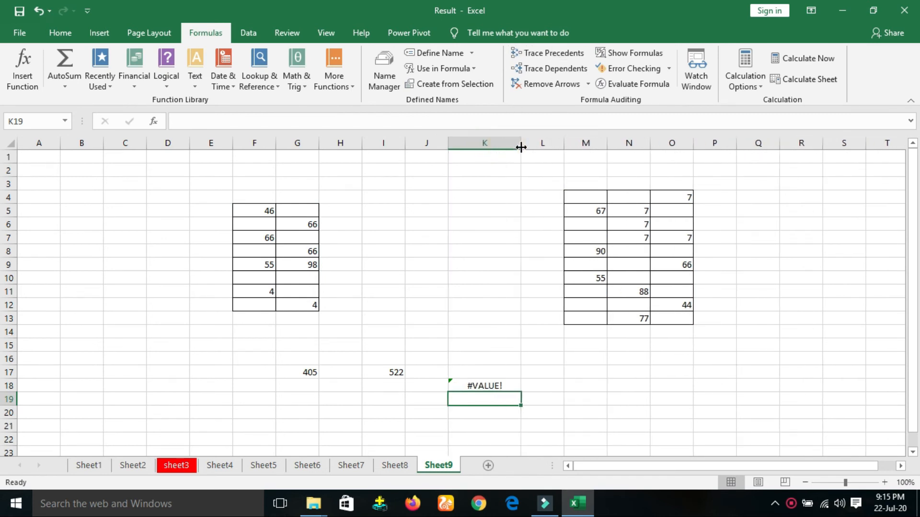
pyautogui.click(508, 387)
pyautogui.doubleClick(508, 387)
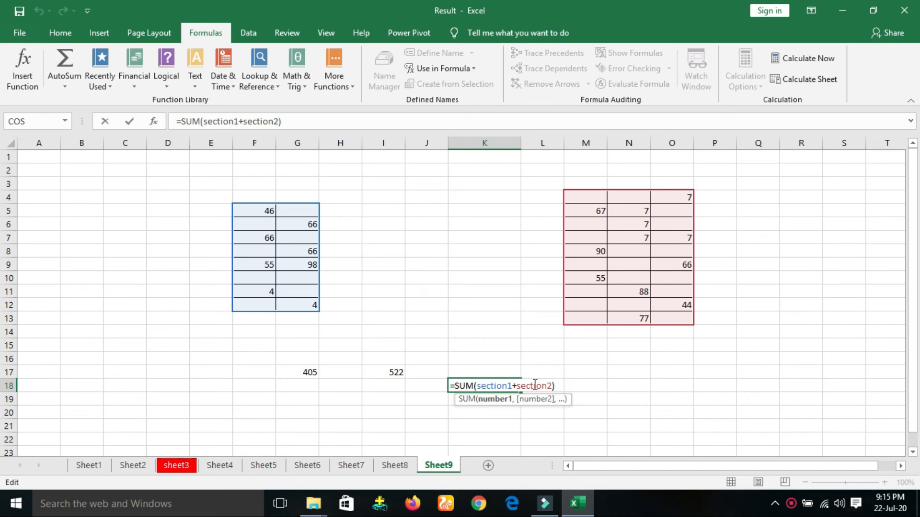
pyautogui.click(443, 367)
pyautogui.click(495, 386)
pyautogui.press('Delete')
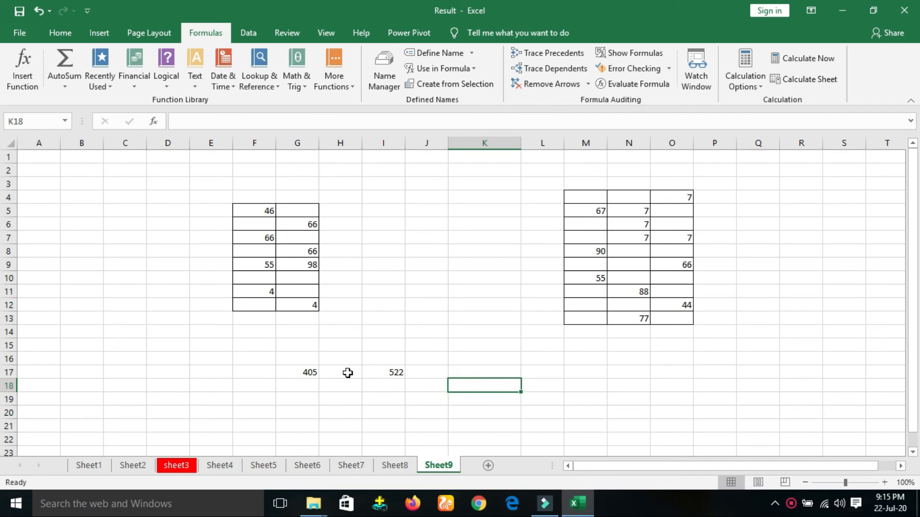
# Step: Enter the formula =SUM(section2) in K18
pyautogui.click(293, 372)
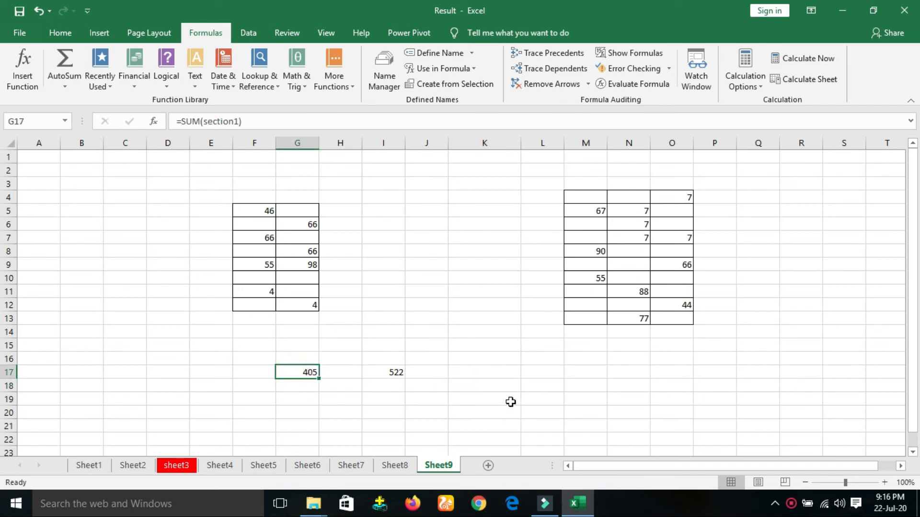
pyautogui.click(479, 389)
pyautogui.write('=')
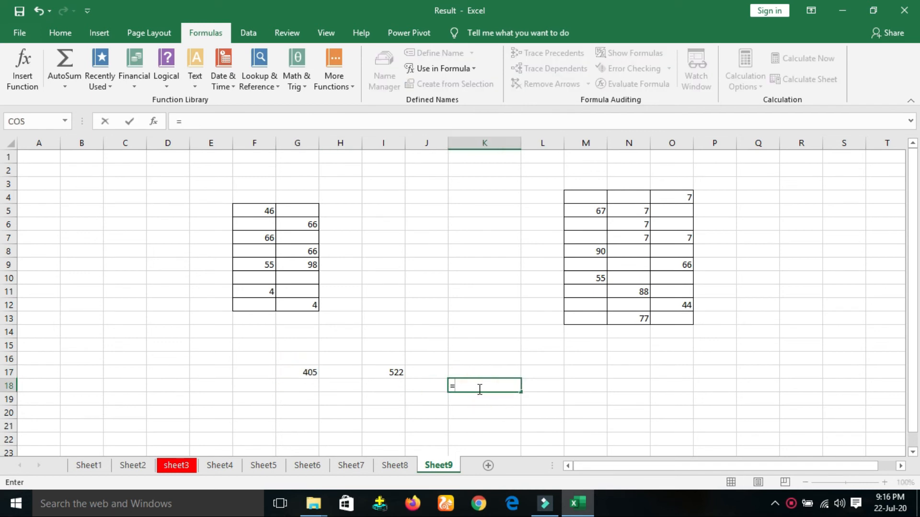
pyautogui.write('sum(')
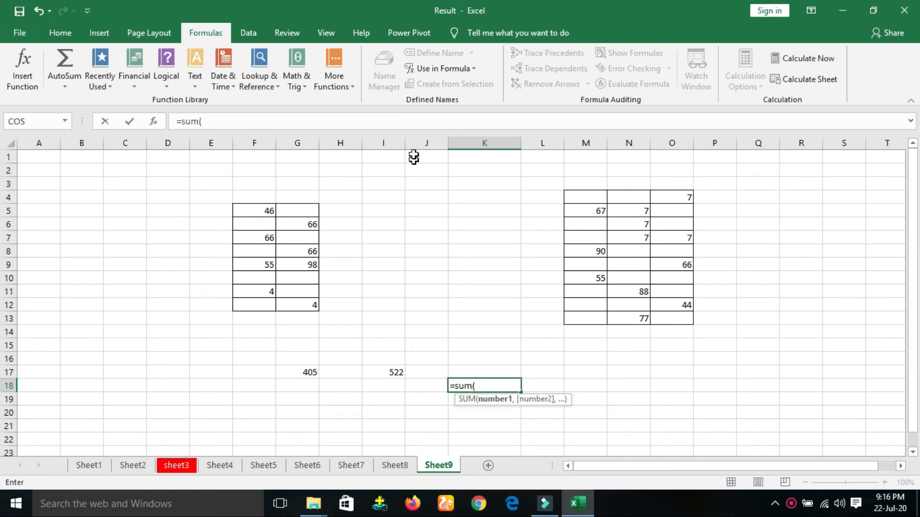
pyautogui.click(440, 71)
pyautogui.click(439, 117)
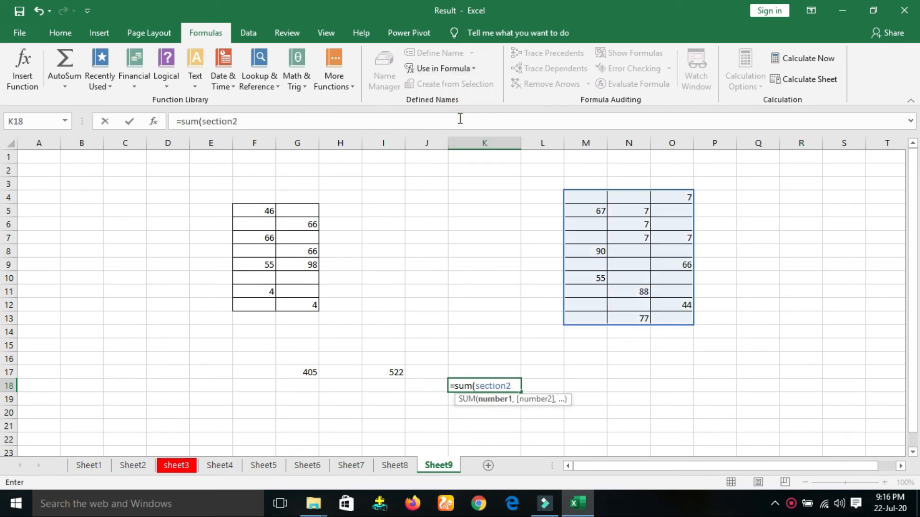
pyautogui.press('Return')
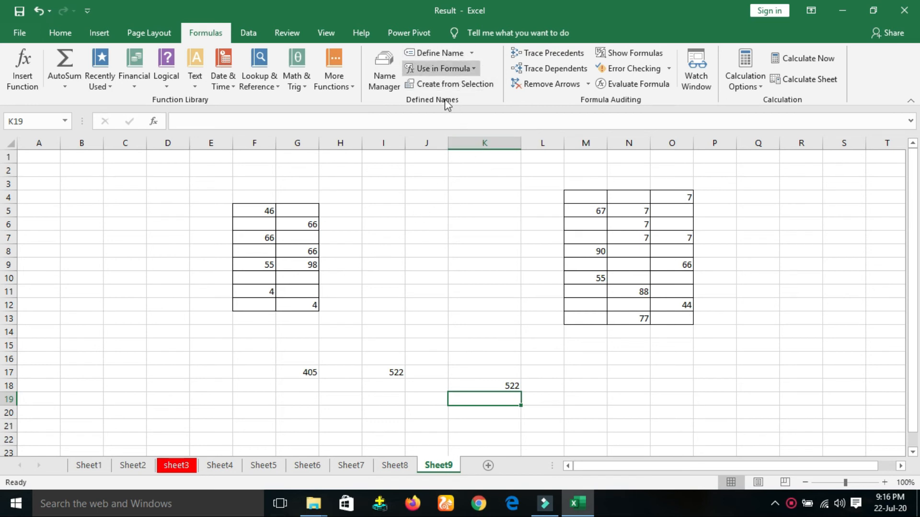
# Step: Delete the defined names asd and section1 from the workbook and check the section1 formula in G17
pyautogui.click(390, 78)
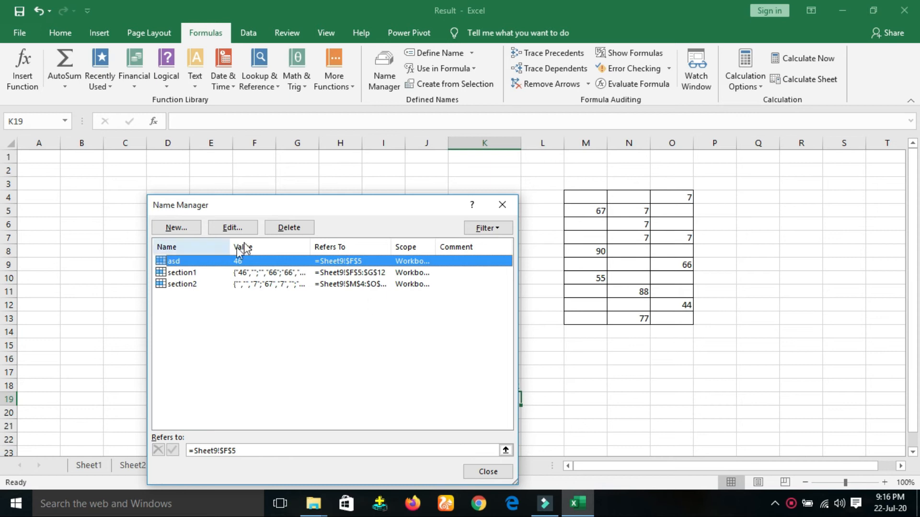
pyautogui.click(289, 228)
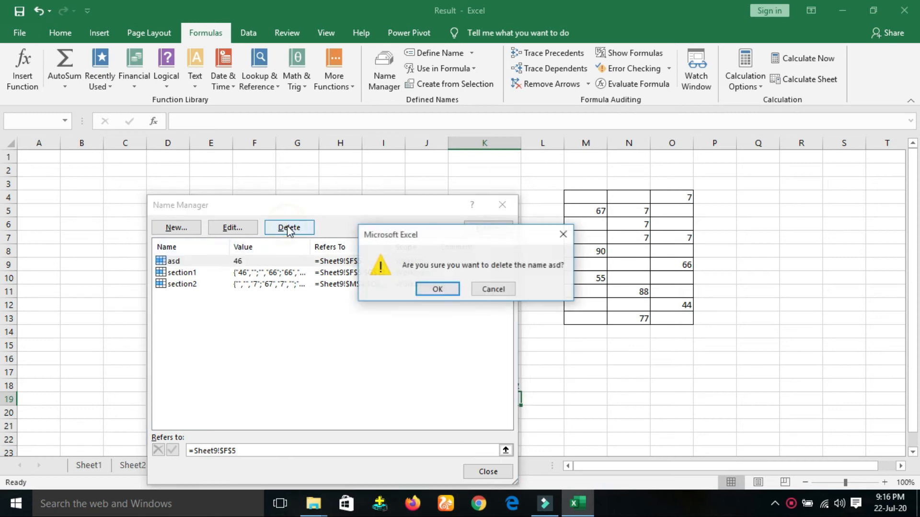
pyautogui.click(435, 289)
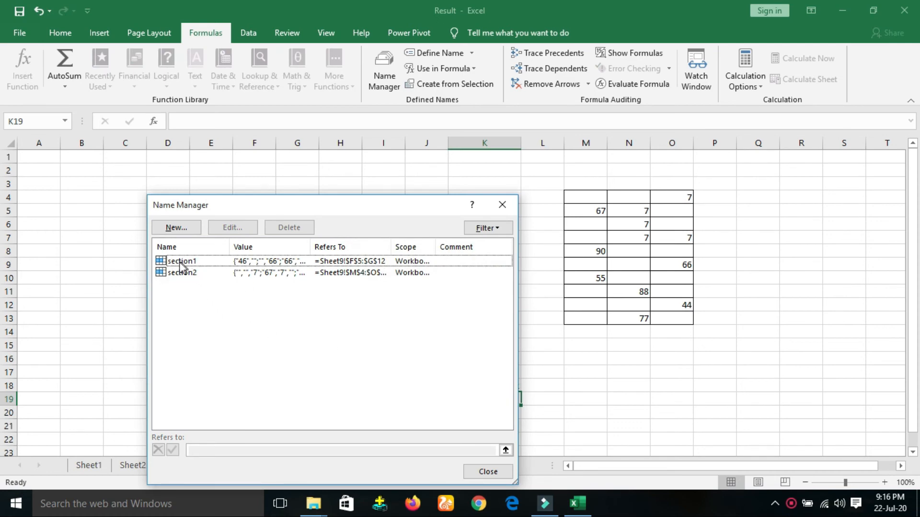
pyautogui.click(200, 263)
pyautogui.click(289, 228)
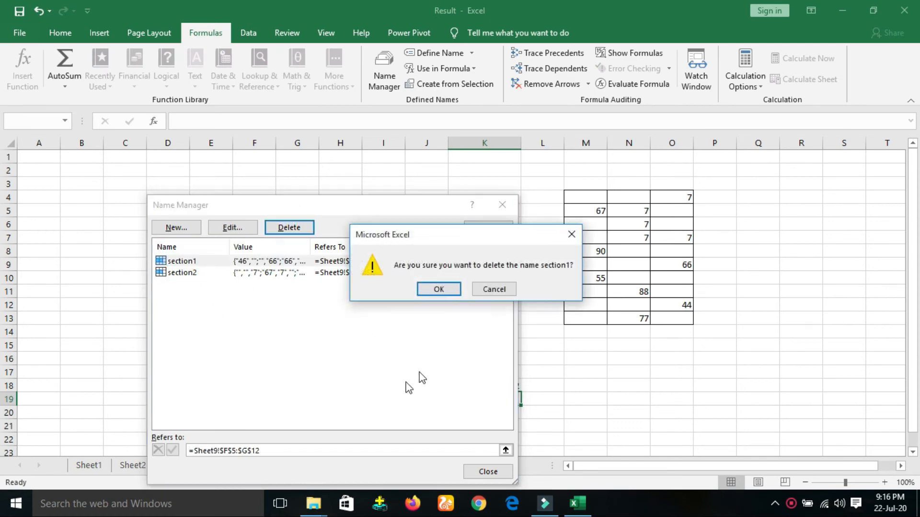
pyautogui.click(439, 290)
pyautogui.click(502, 204)
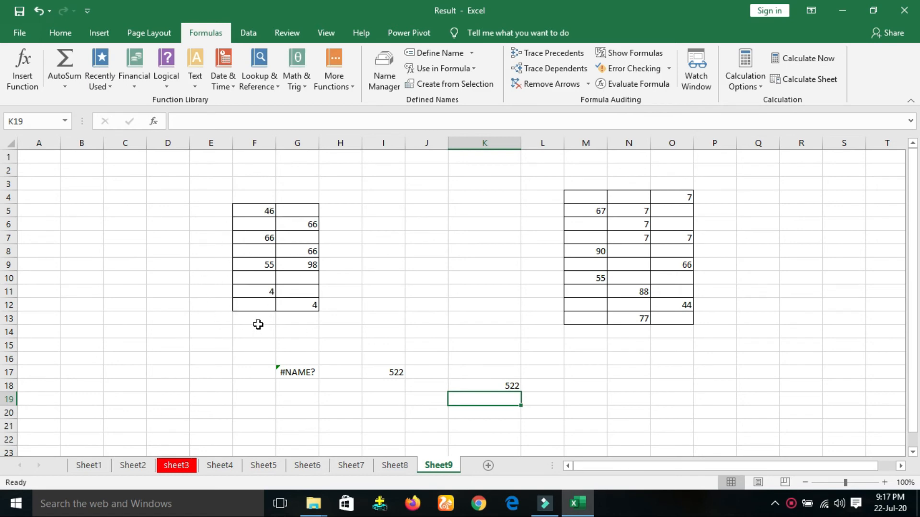
pyautogui.click(305, 374)
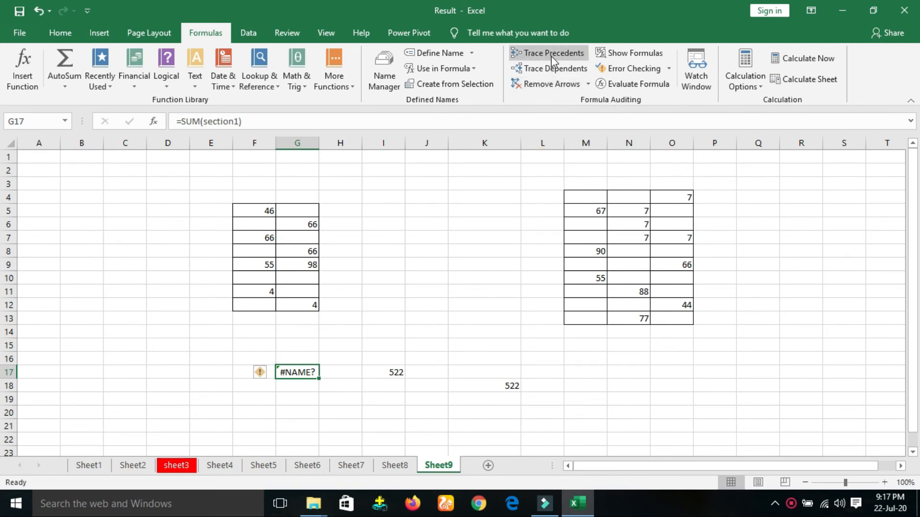
# Step: On Sheet1, enter the values 23, 45, 65, 64, 77 and 55 across H7:M7
pyautogui.click(86, 466)
pyautogui.click(336, 237)
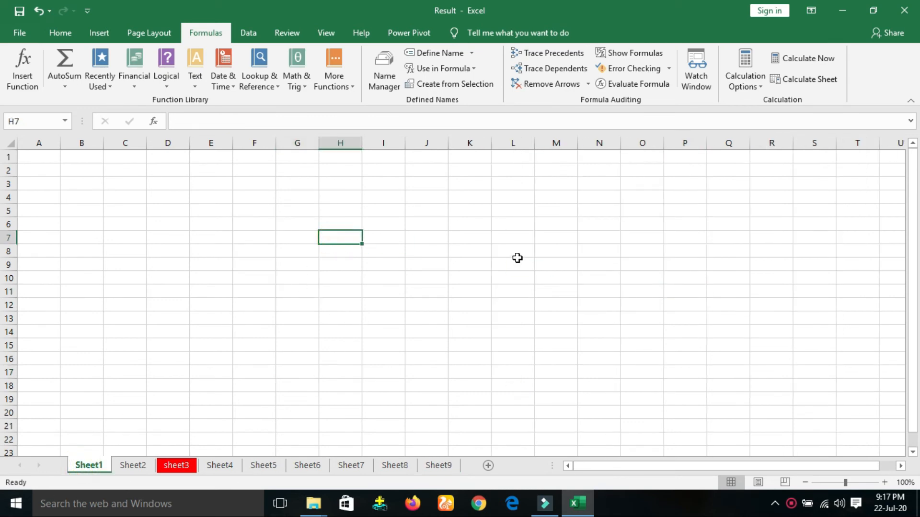
pyautogui.write('23')
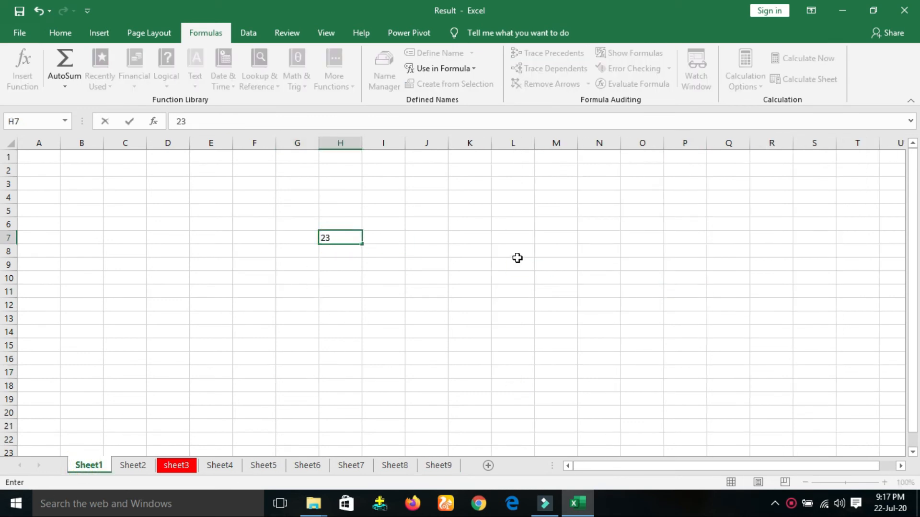
pyautogui.press('Return')
pyautogui.press('Up')
pyautogui.press('Right')
pyautogui.write('45')
pyautogui.press('Tab')
pyautogui.write('65')
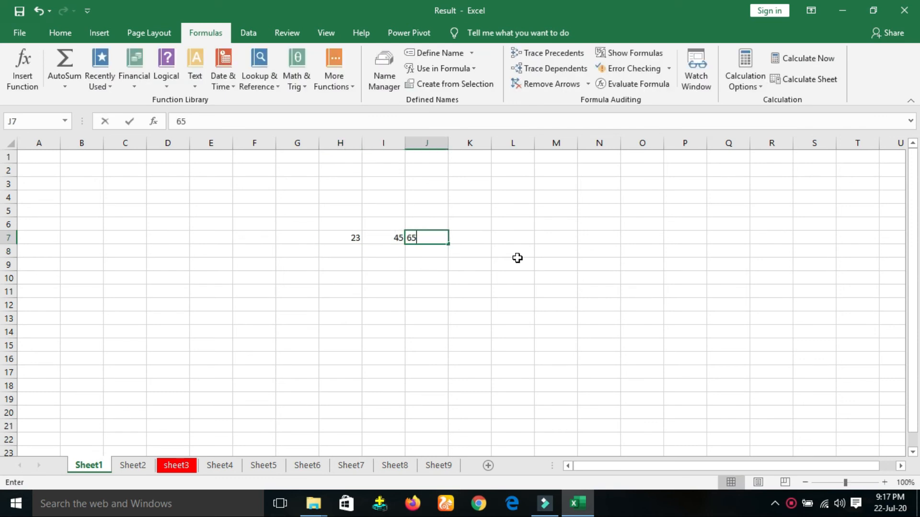
pyautogui.press('Tab')
pyautogui.write('64')
pyautogui.press('Tab')
pyautogui.write('77')
pyautogui.press('Tab')
pyautogui.write('55')
pyautogui.press('Tab')
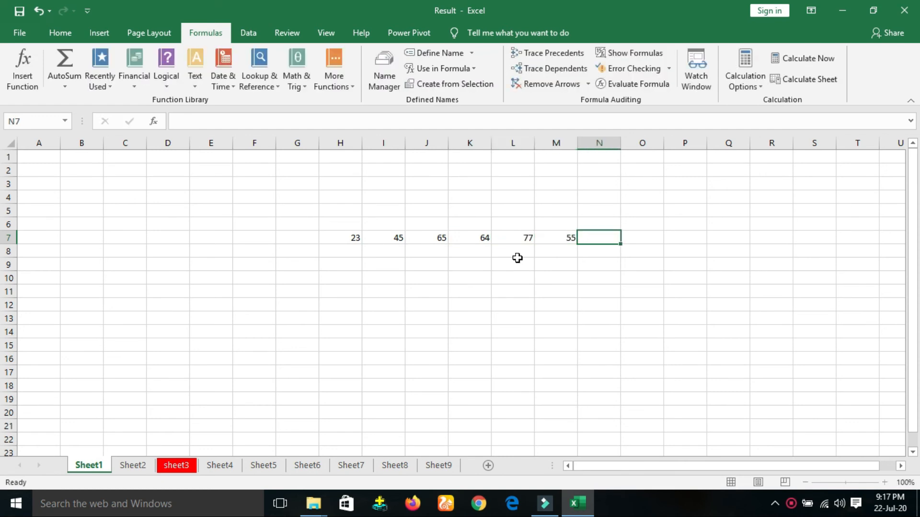
# Step: Total the values in H7:M7 into N7 with AutoSum
pyautogui.moveTo(338, 238); pyautogui.dragTo(540, 239)
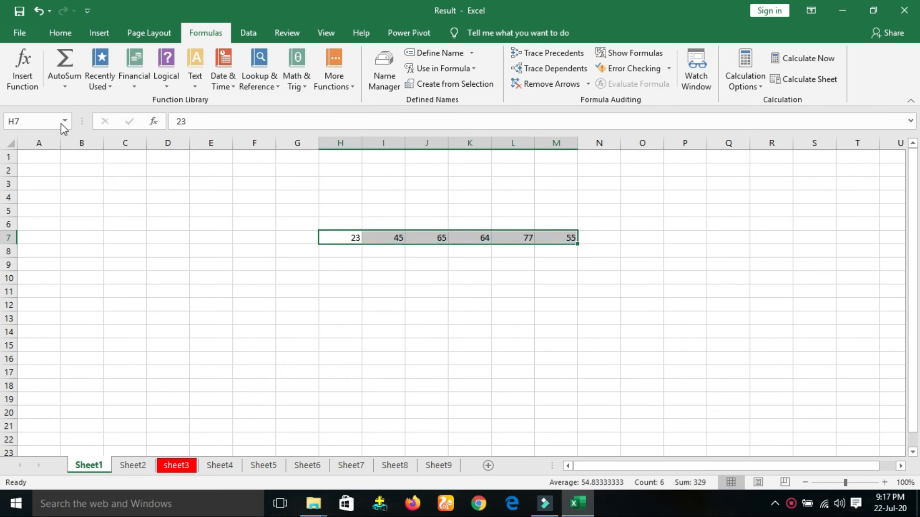
pyautogui.click(65, 60)
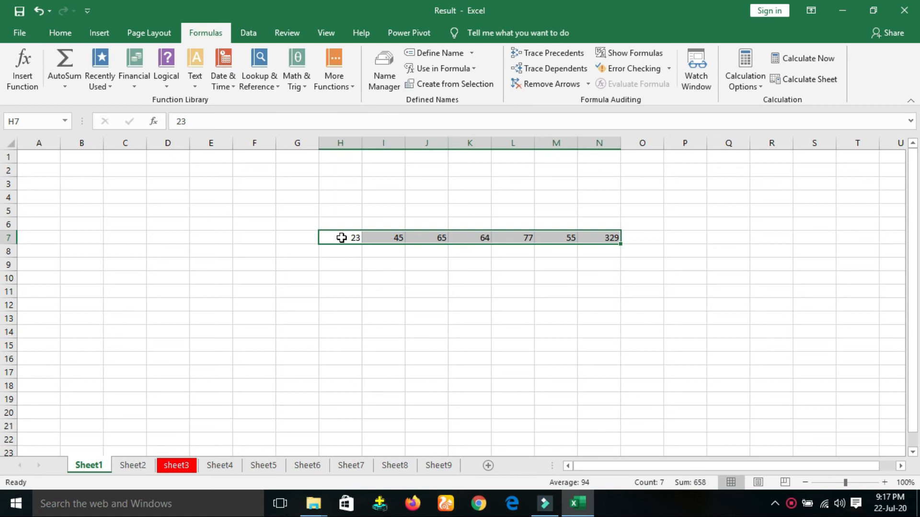
# Step: Insert the average of H7:M7 into O7 with the AutoSum Average function
pyautogui.hotkey('shift', 'Left')
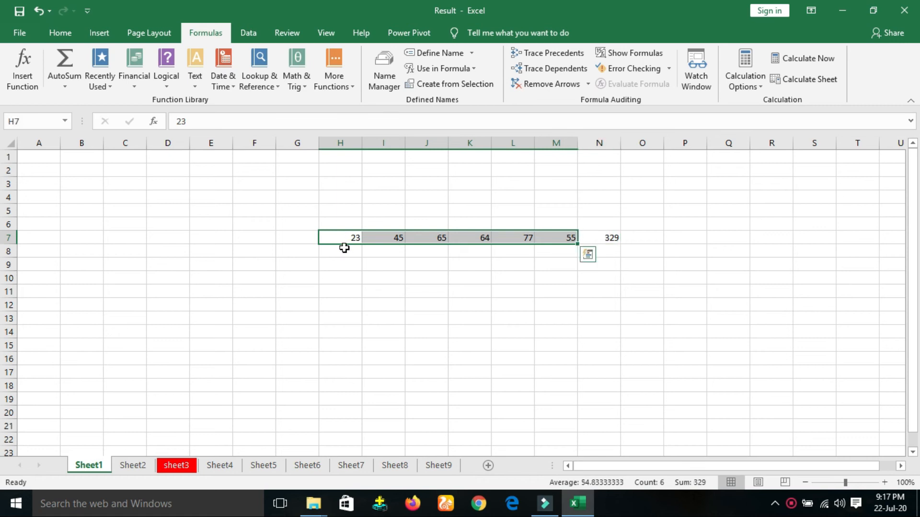
pyautogui.click(75, 88)
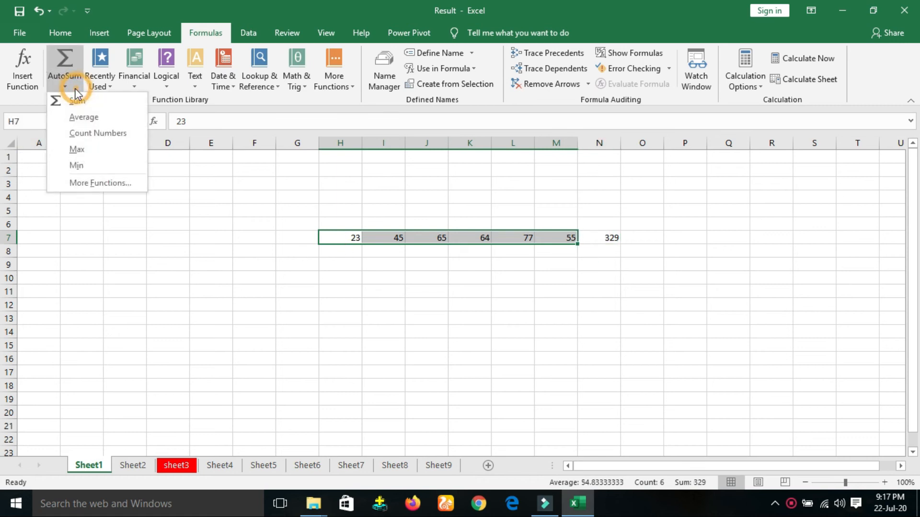
pyautogui.click(83, 118)
pyautogui.click(517, 303)
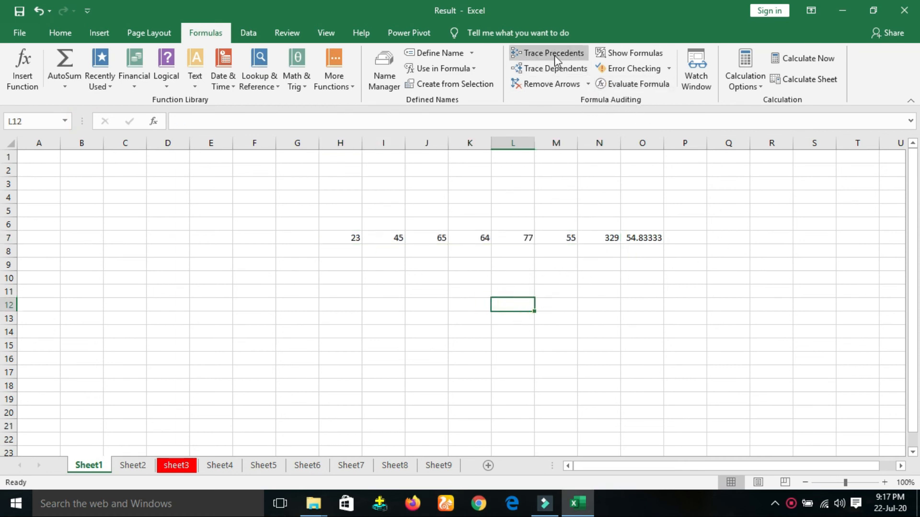
# Step: Enter the formula =SUM(H7+I7+J7+K7+L7+M7) in J11
pyautogui.click(434, 287)
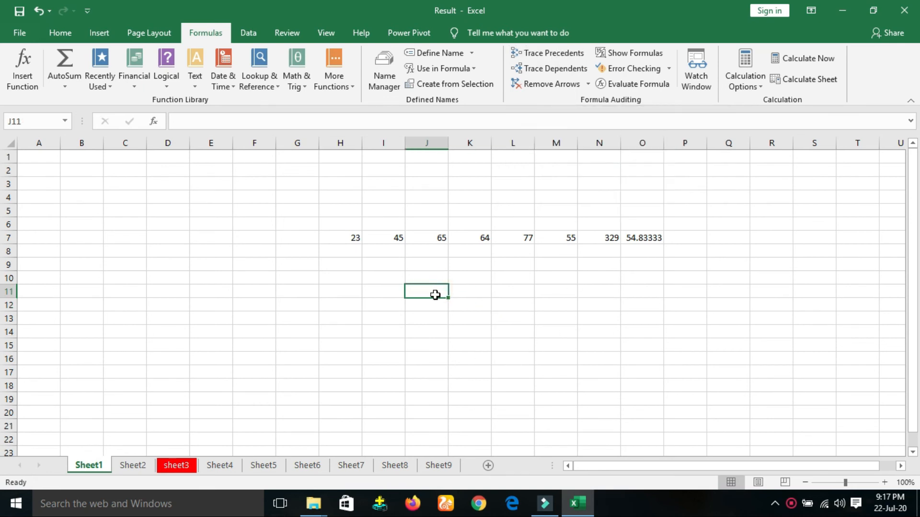
pyautogui.write('=sum')
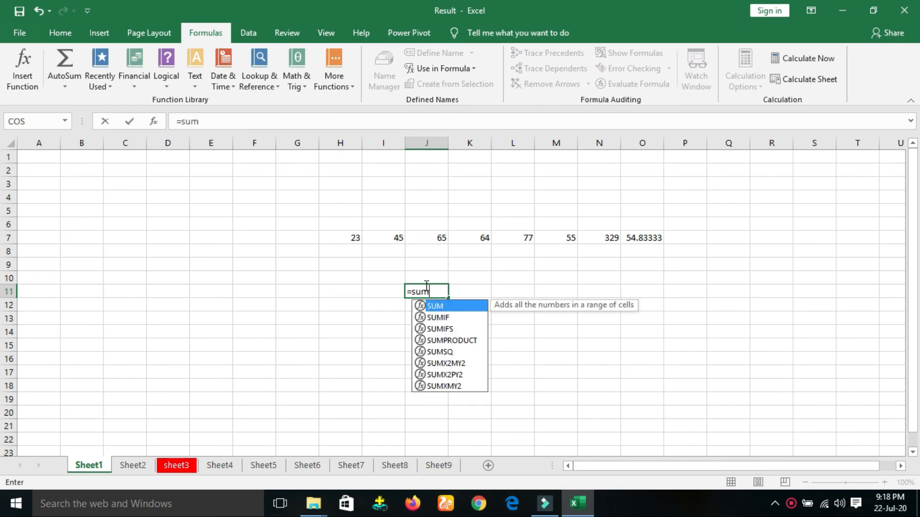
pyautogui.write('(')
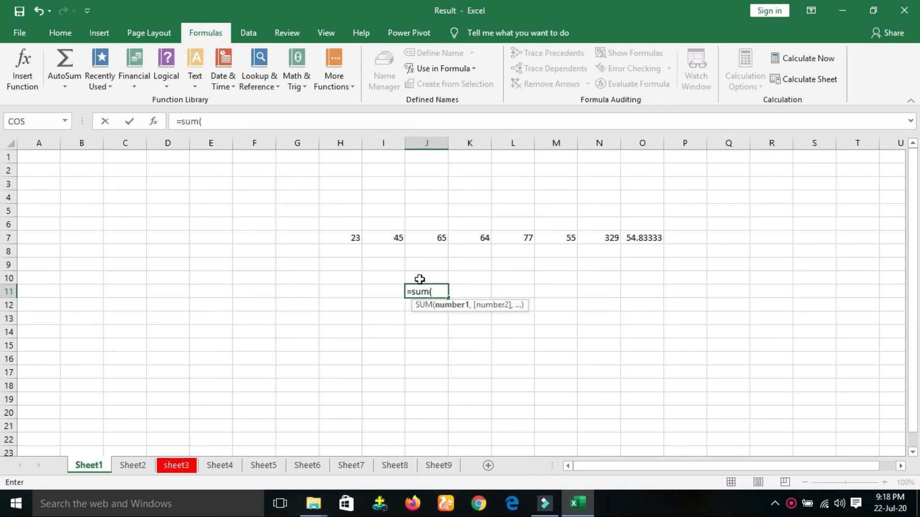
pyautogui.click(355, 238)
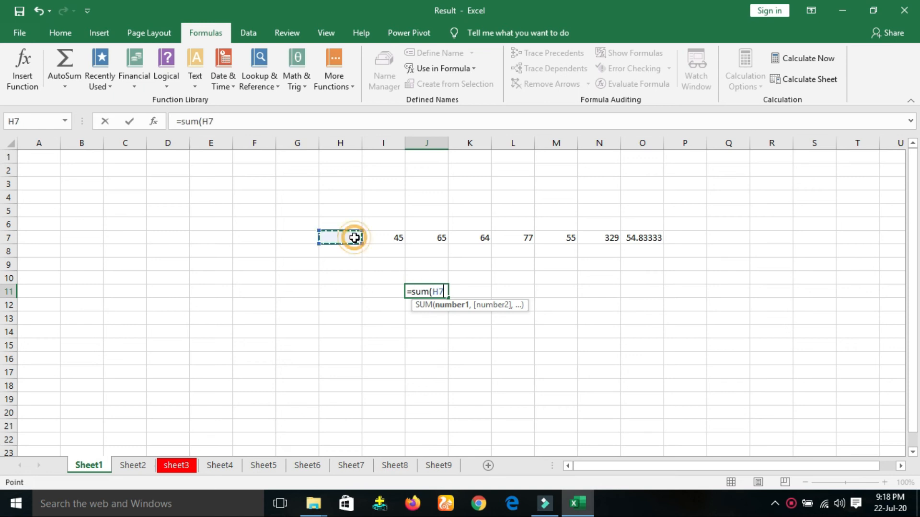
pyautogui.write('+')
pyautogui.click(380, 238)
pyautogui.write('+')
pyautogui.click(436, 240)
pyautogui.write('+')
pyautogui.click(486, 236)
pyautogui.write('+')
pyautogui.click(527, 237)
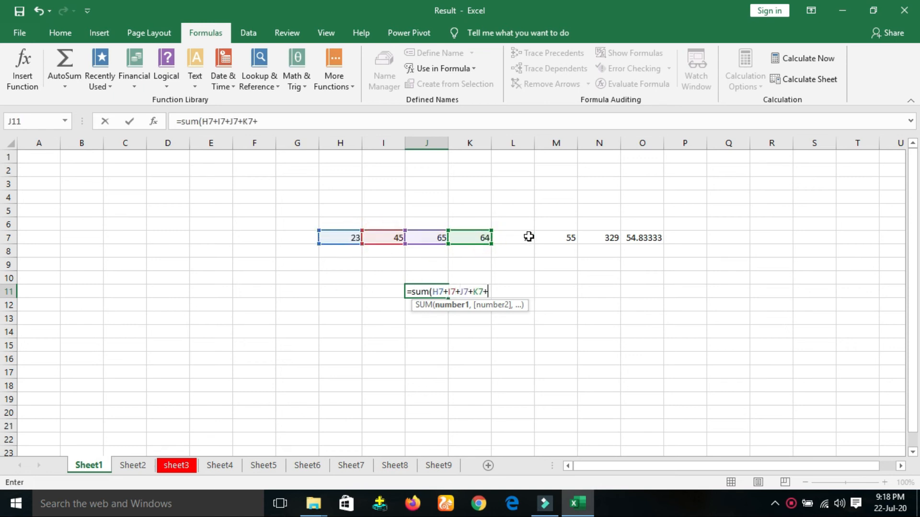
pyautogui.write('+')
pyautogui.click(558, 238)
pyautogui.write('+')
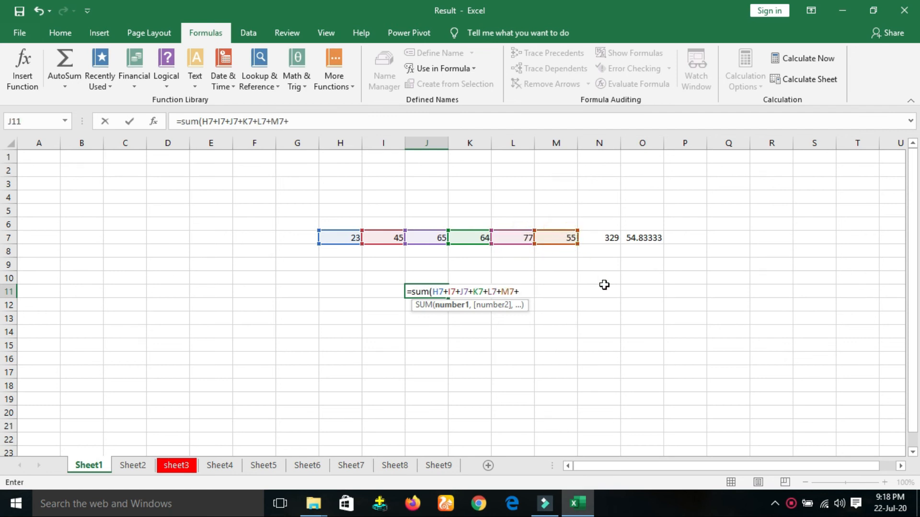
pyautogui.press('BackSpace')
pyautogui.write(')')
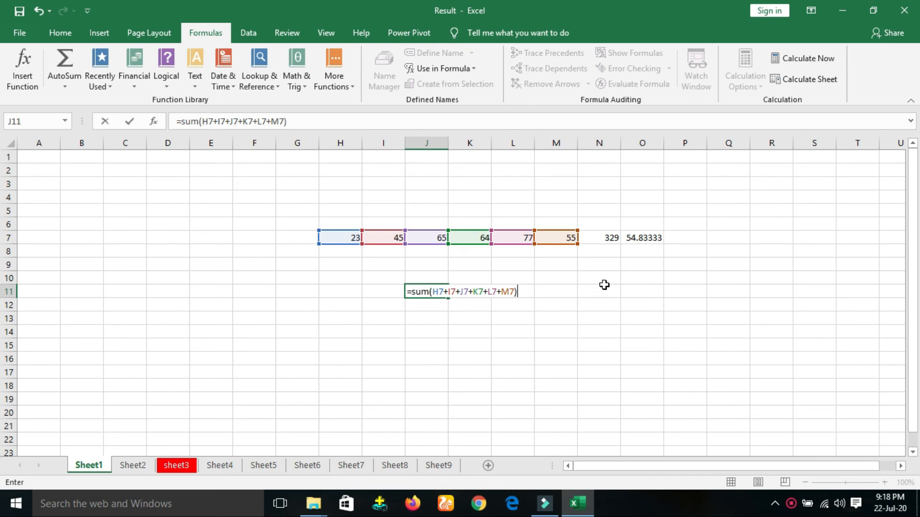
pyautogui.press('Return')
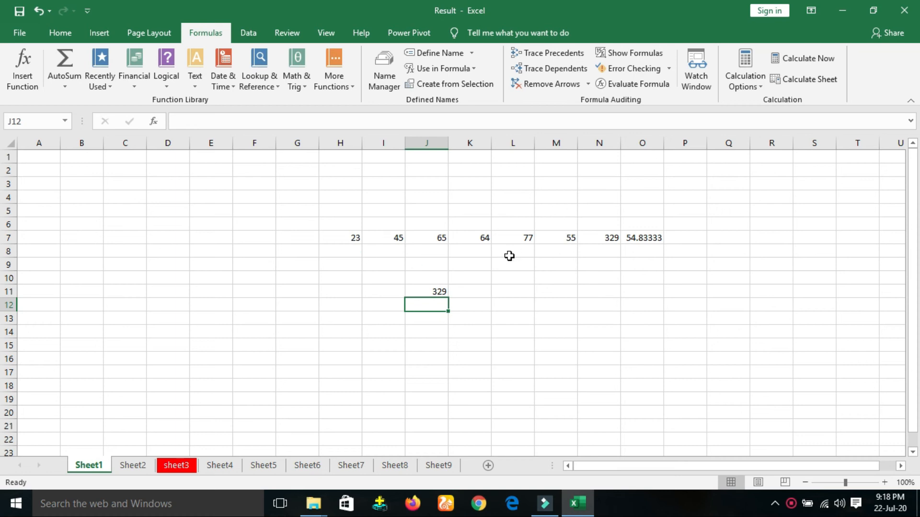
# Step: Trace the precedents of the formula in J11, and remove the arrows
pyautogui.press('Up')
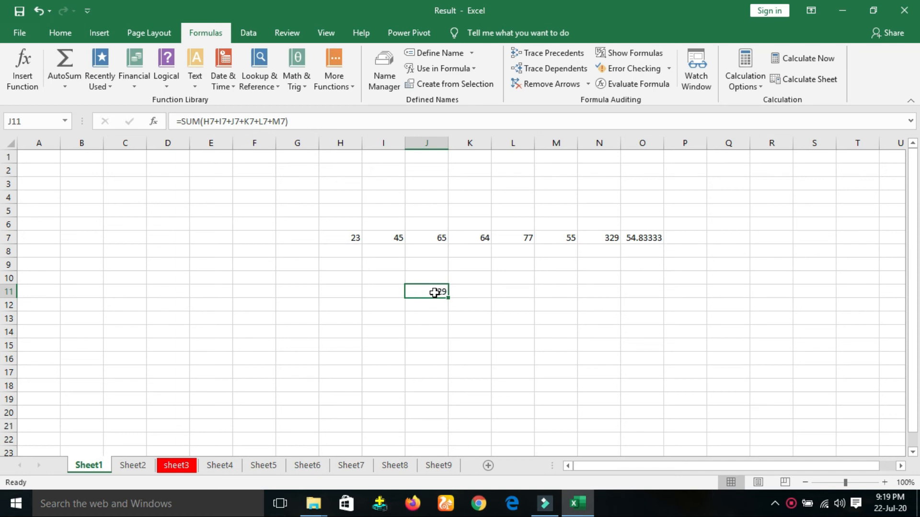
pyautogui.click(554, 54)
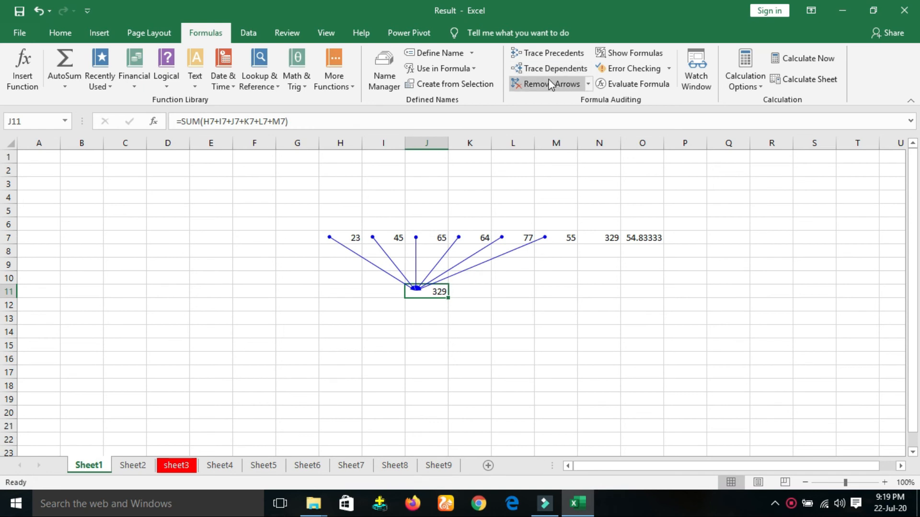
pyautogui.click(564, 91)
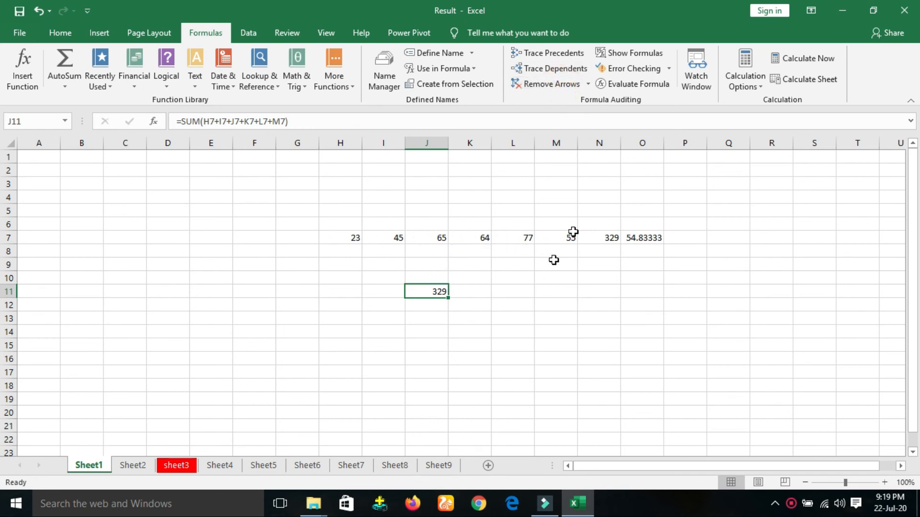
# Step: Trace the dependents of J11 and of J7, and remove the arrows
pyautogui.click(560, 71)
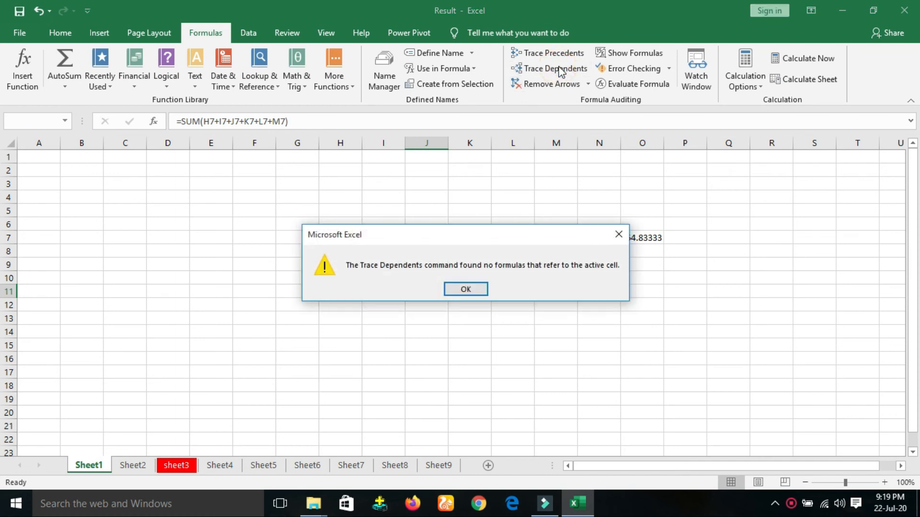
pyautogui.click(619, 233)
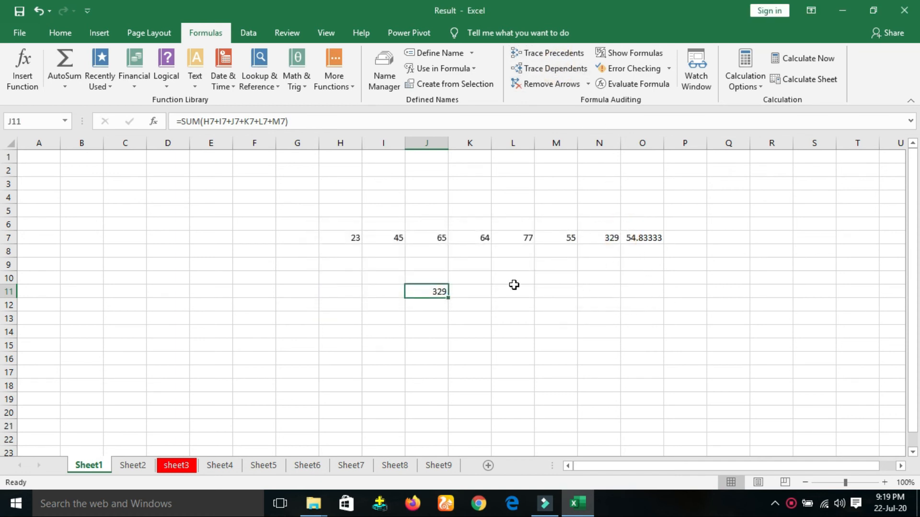
pyautogui.click(421, 236)
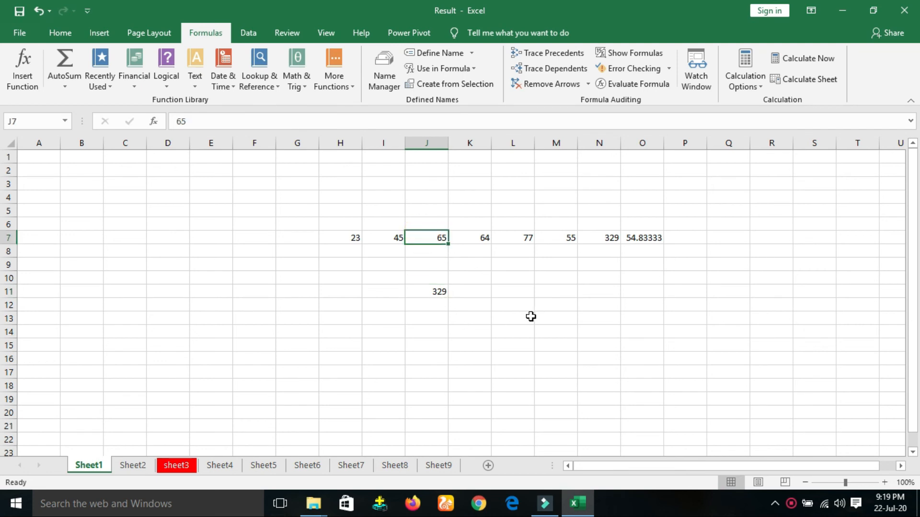
pyautogui.click(557, 73)
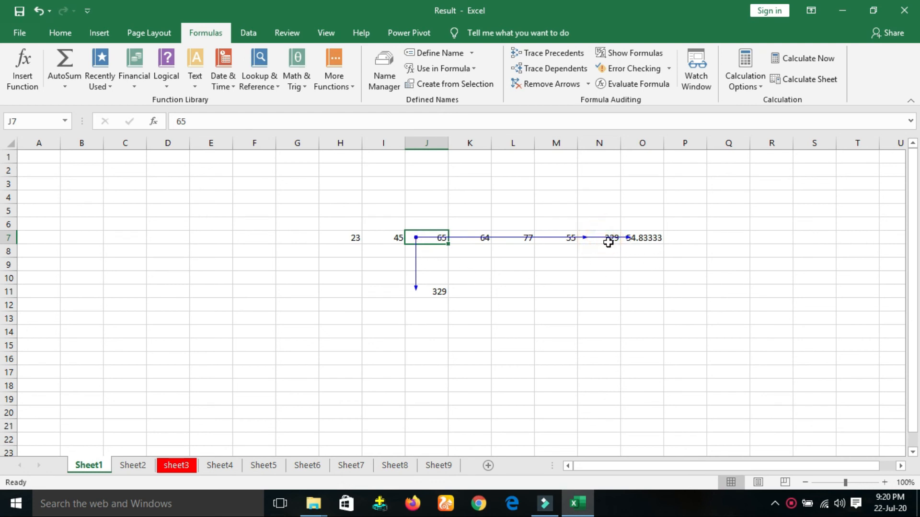
pyautogui.click(574, 294)
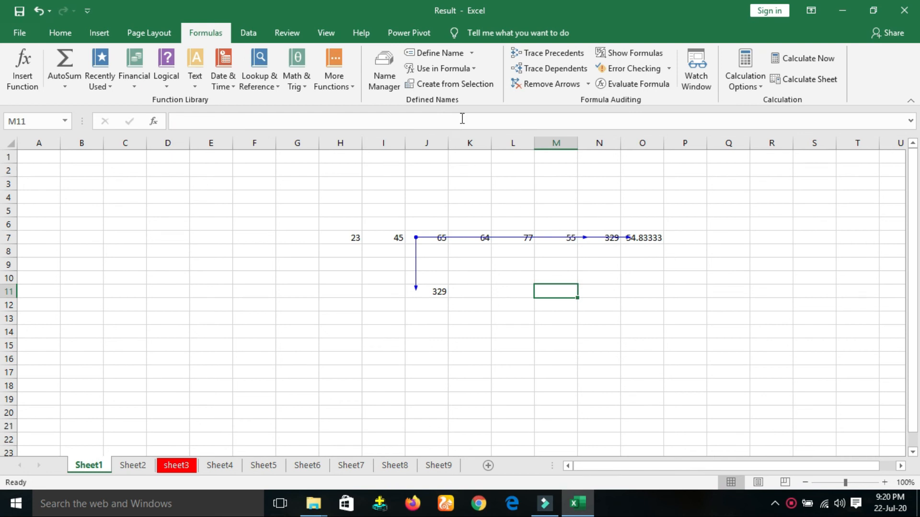
pyautogui.click(549, 92)
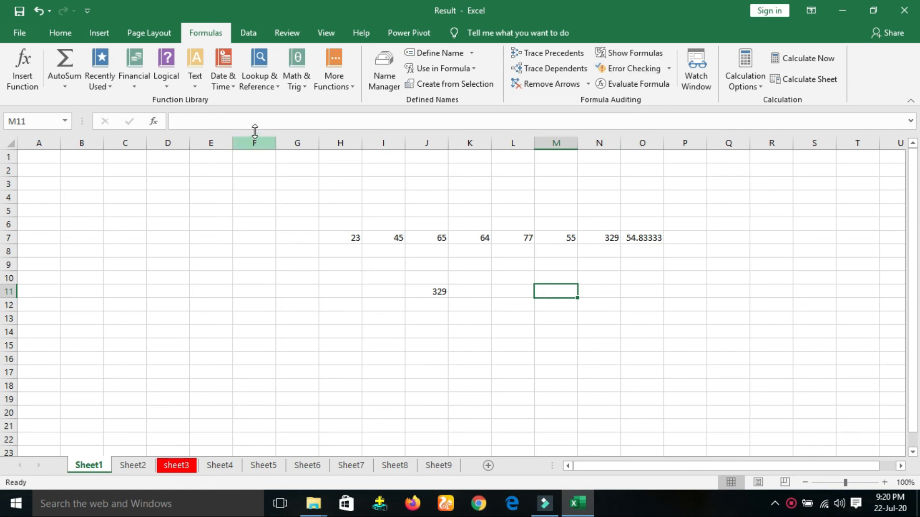
# Step: Select the formula cell J11 and hide the formula bar
pyautogui.click(422, 289)
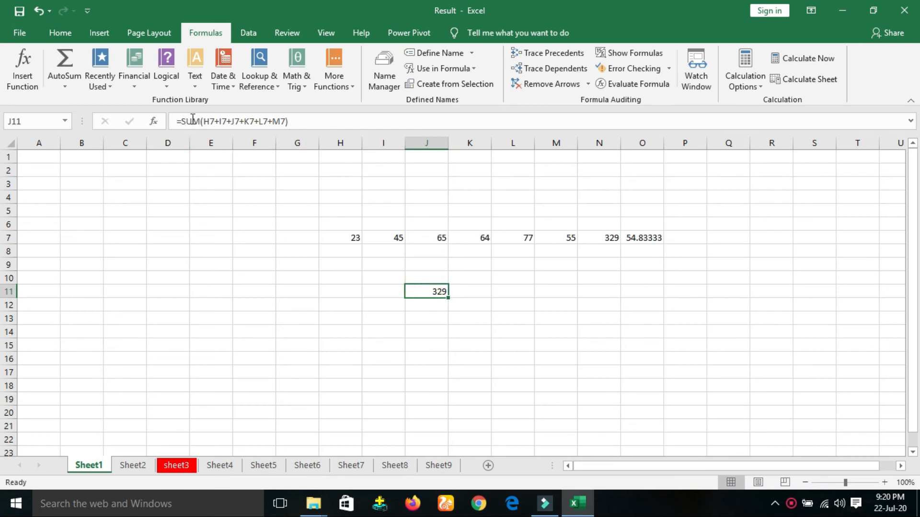
pyautogui.click(325, 33)
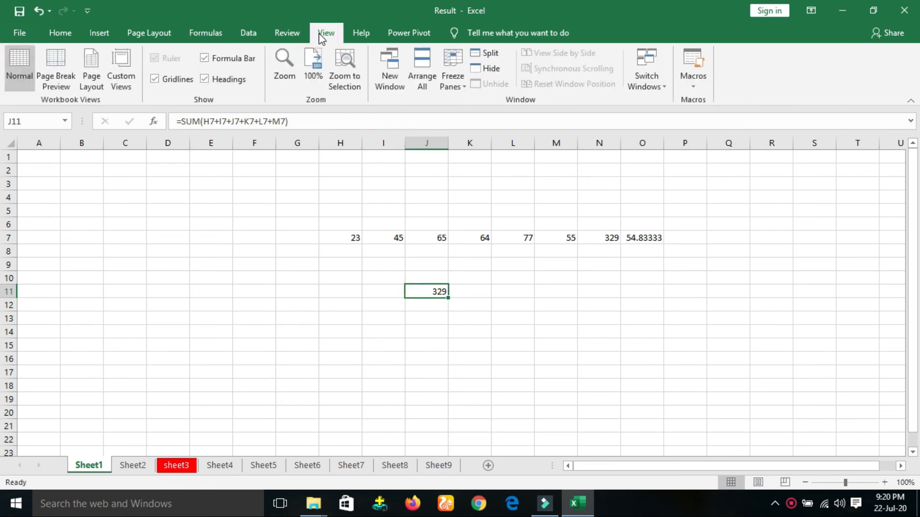
pyautogui.click(205, 58)
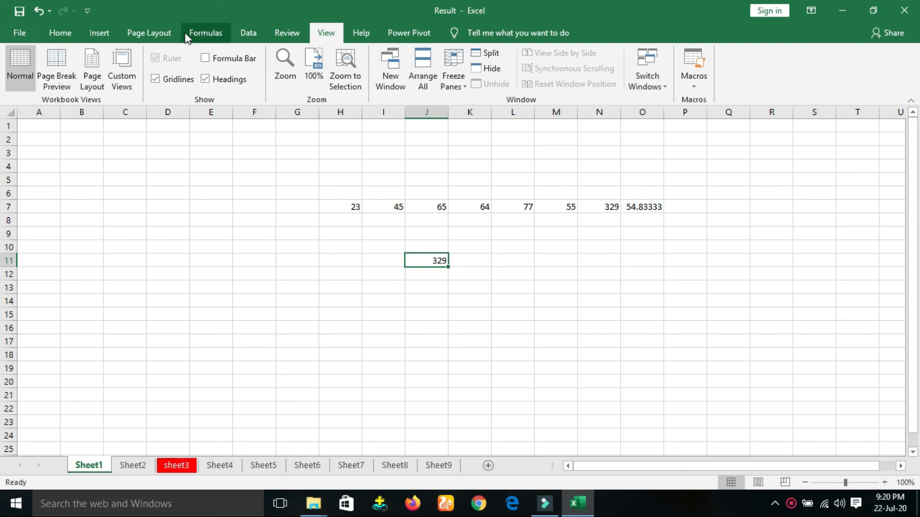
# Step: Show formulas instead of results on Sheet1, and examine the formulas in row 7 and J11
pyautogui.click(205, 33)
pyautogui.click(634, 53)
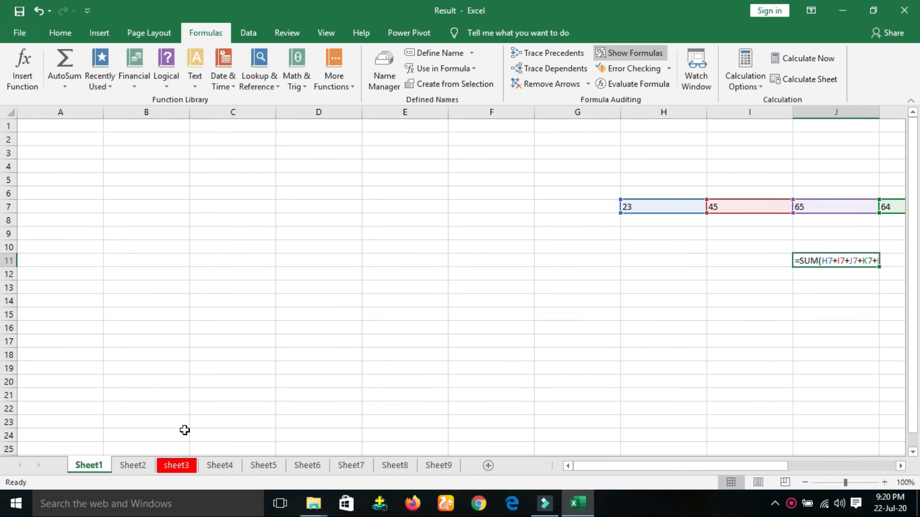
pyautogui.moveTo(656, 471); pyautogui.dragTo(770, 480)
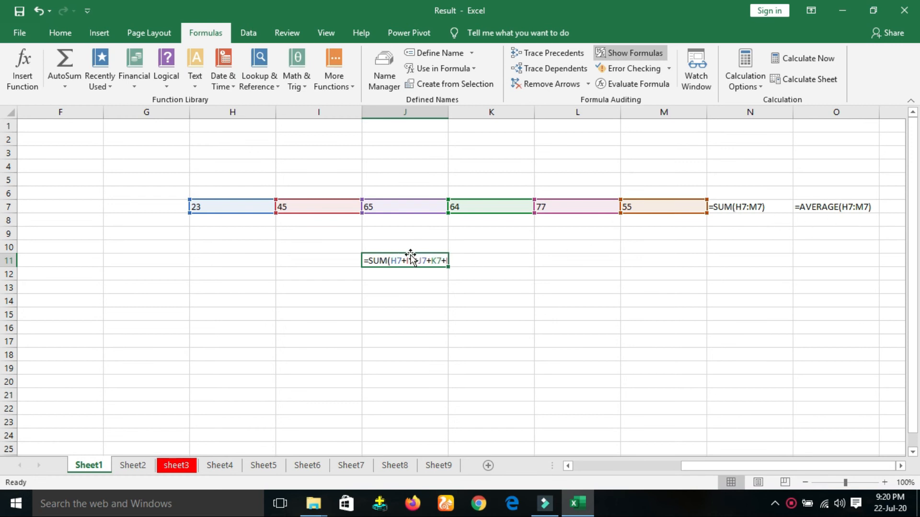
pyautogui.click(629, 305)
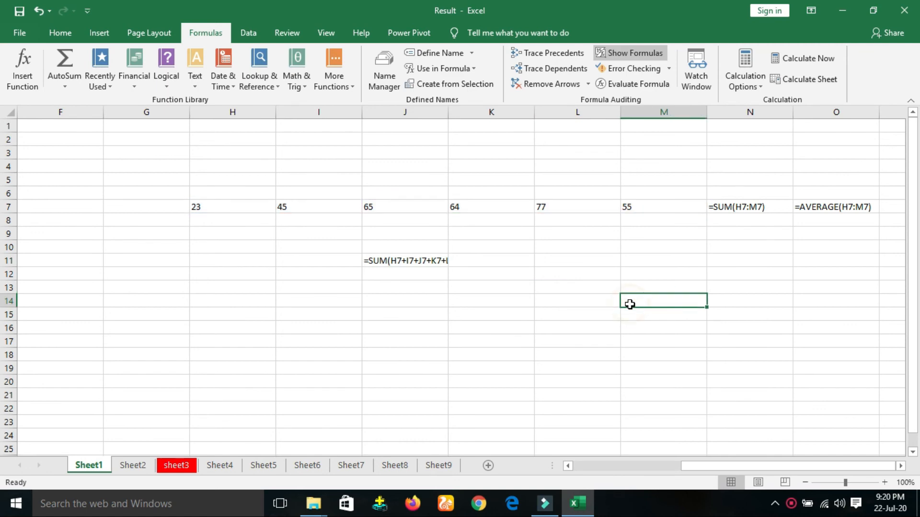
pyautogui.doubleClick(417, 261)
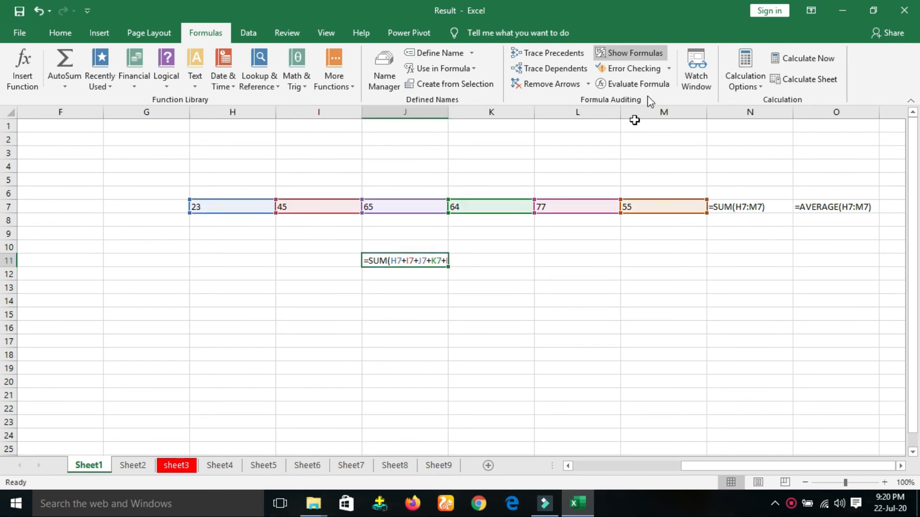
# Step: On sheet3, show the formulas in the Total, Percentage and Pass/Fail columns, and switch back to displaying results
pyautogui.click(180, 464)
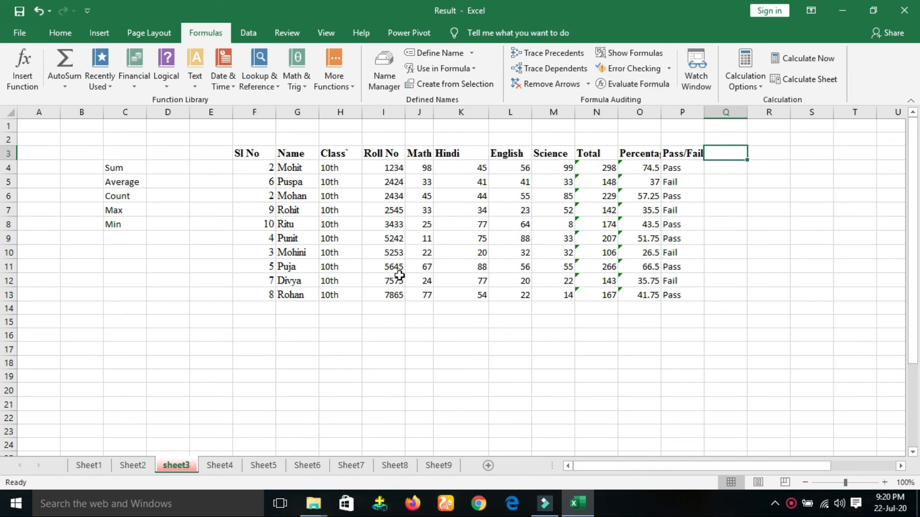
pyautogui.click(723, 194)
pyautogui.click(681, 194)
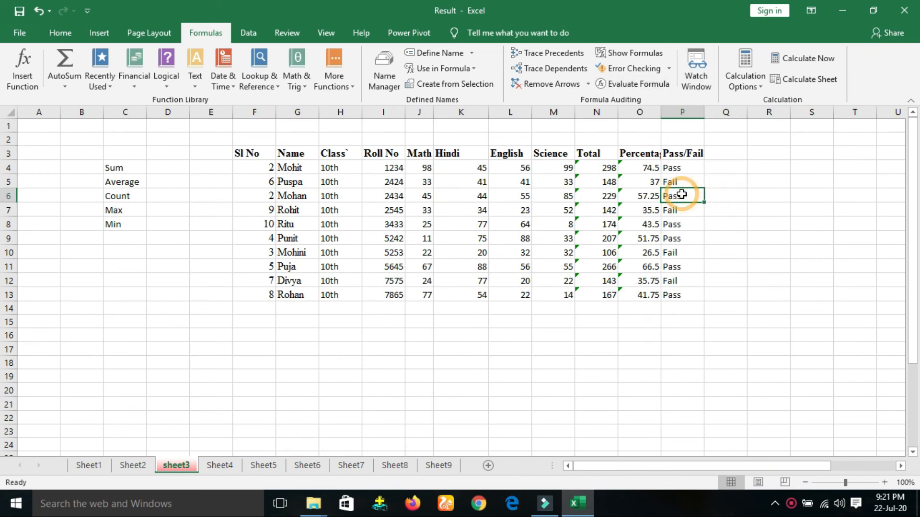
pyautogui.click(648, 54)
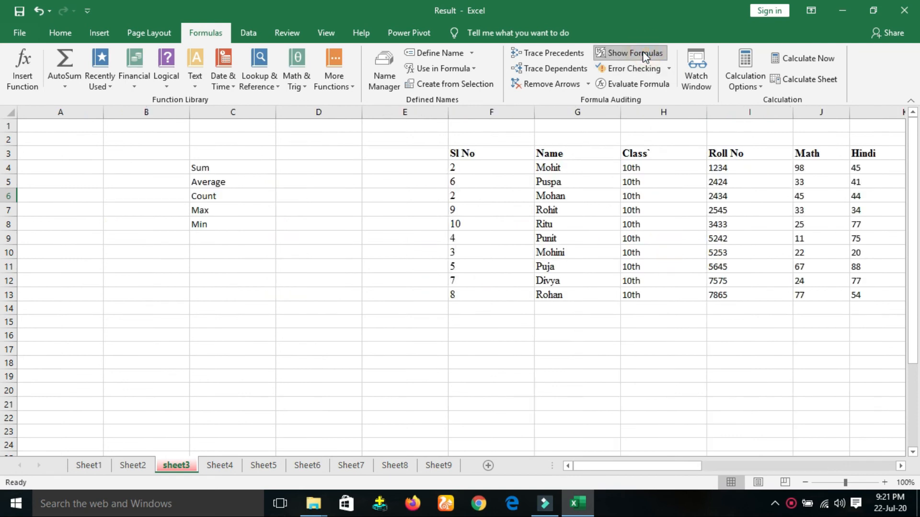
pyautogui.moveTo(620, 465); pyautogui.dragTo(737, 469)
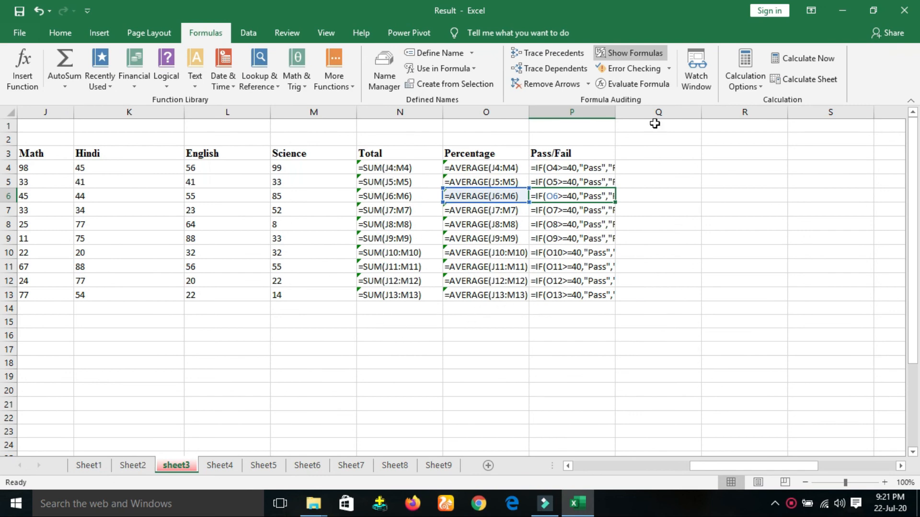
pyautogui.click(629, 50)
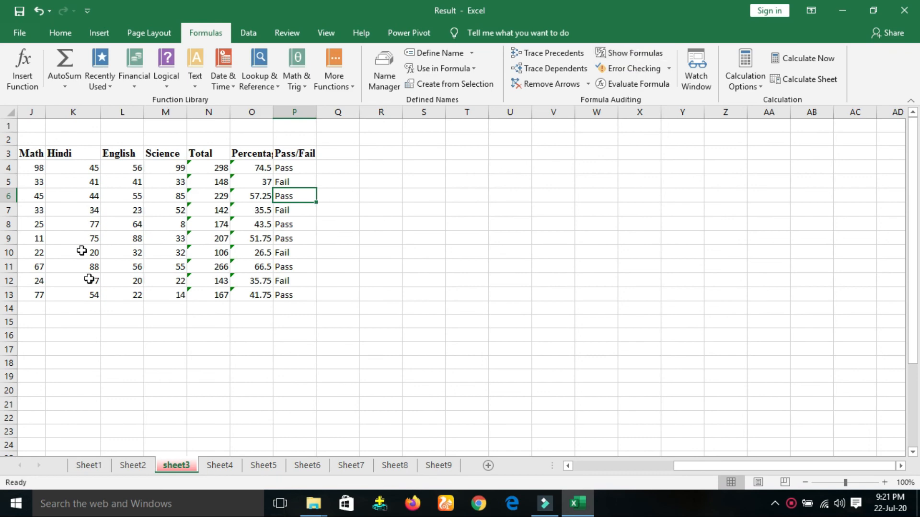
pyautogui.moveTo(693, 466); pyautogui.dragTo(599, 470)
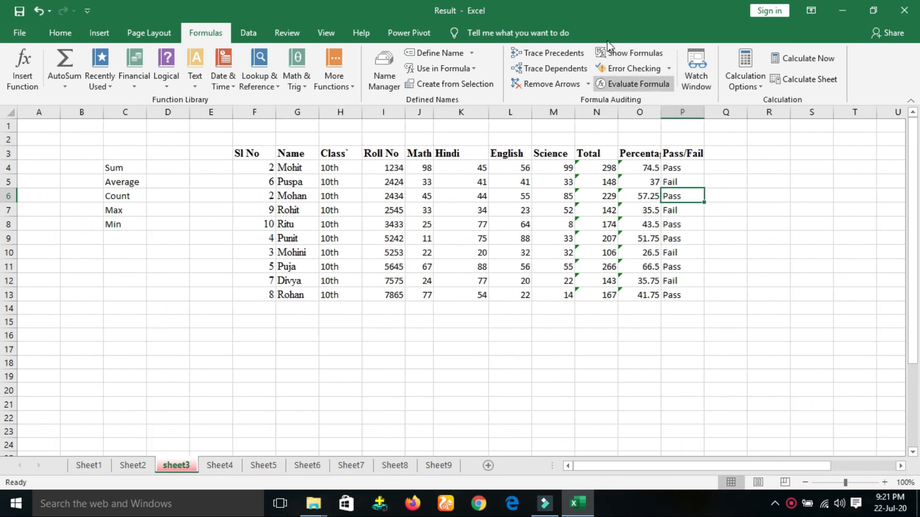
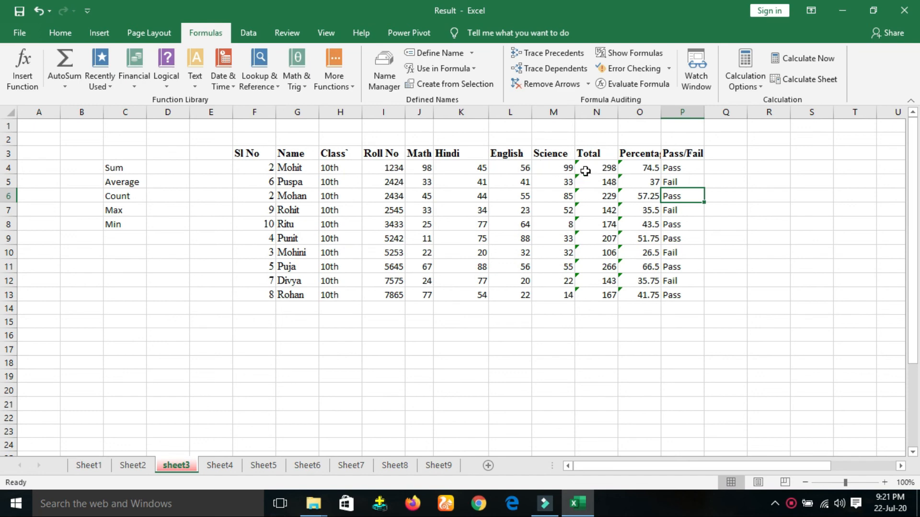
# Step: Clear the first student's roll number in I4 on sheet3
pyautogui.click(378, 168)
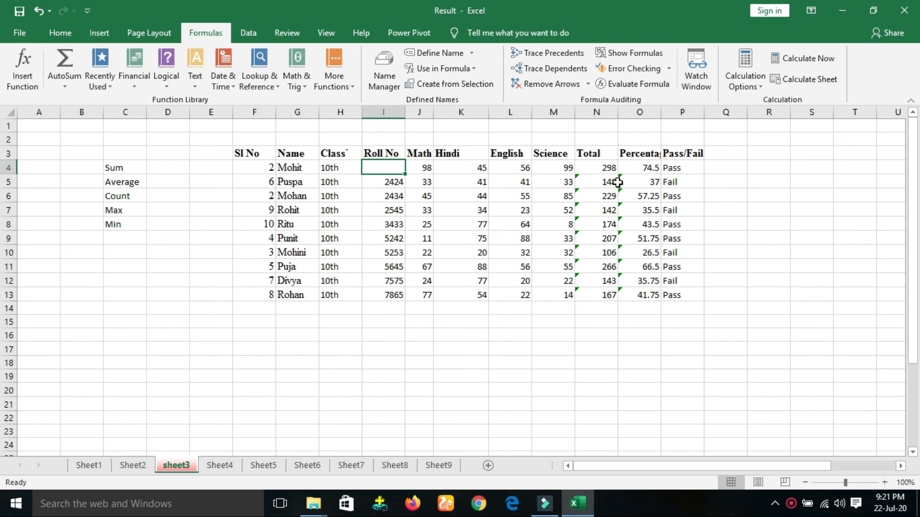
# Step: Undo the clearing of the roll number in I4, and start error checking from the Total formula in N4
pyautogui.hotkey('ctrl', 'z')
pyautogui.click(588, 169)
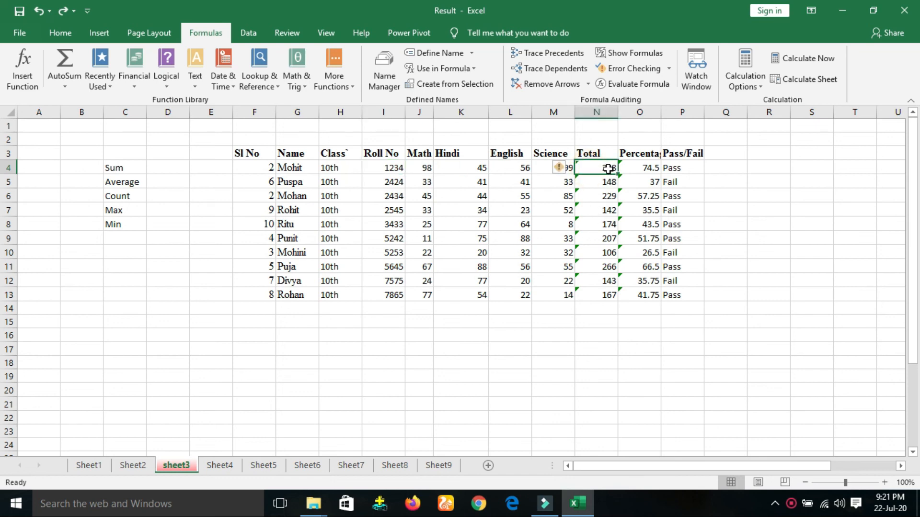
pyautogui.click(668, 70)
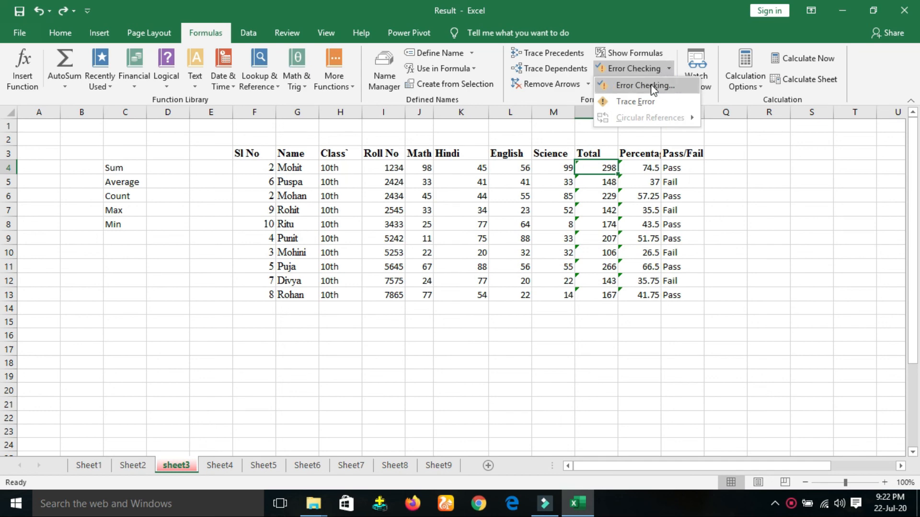
pyautogui.click(650, 86)
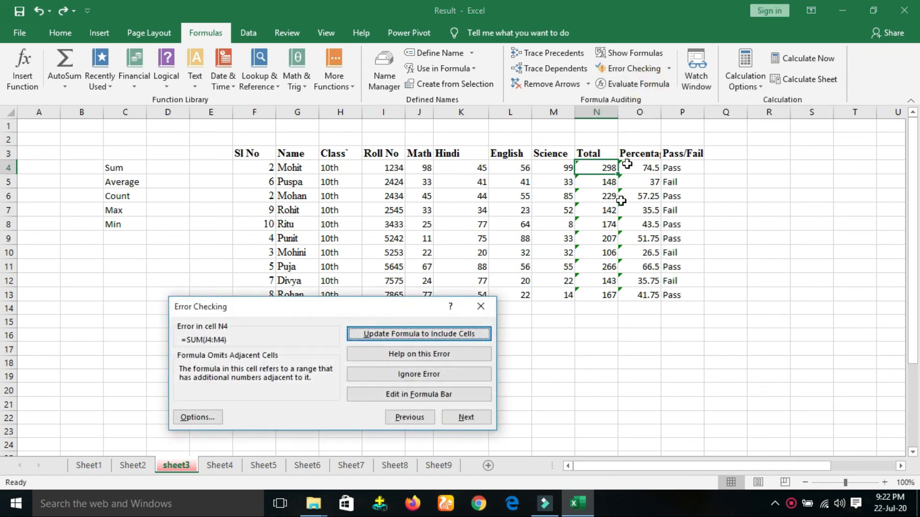
# Step: Ignore each flagged omitted-adjacent-cells error in the Total and Percentage columns, rows 4 to 13, and finish the error check
pyautogui.click(418, 374)
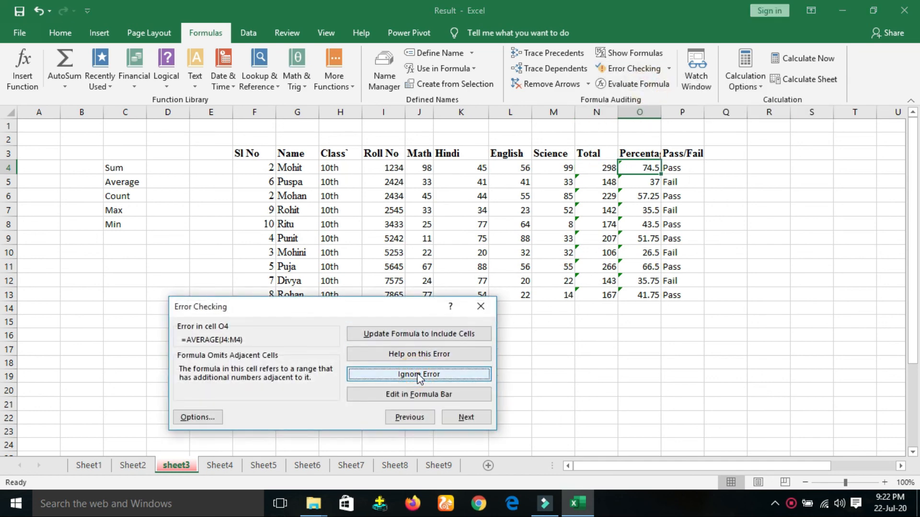
pyautogui.click(419, 374)
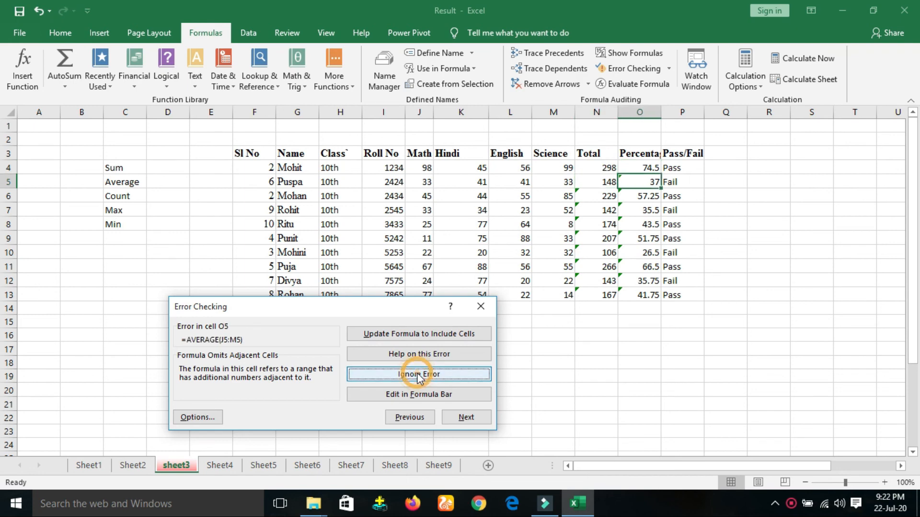
pyautogui.click(419, 374)
pyautogui.click(418, 374)
pyautogui.click(418, 374)
pyautogui.click(415, 375)
pyautogui.click(415, 375)
pyautogui.click(415, 374)
pyautogui.click(415, 375)
pyautogui.click(414, 375)
pyautogui.click(415, 374)
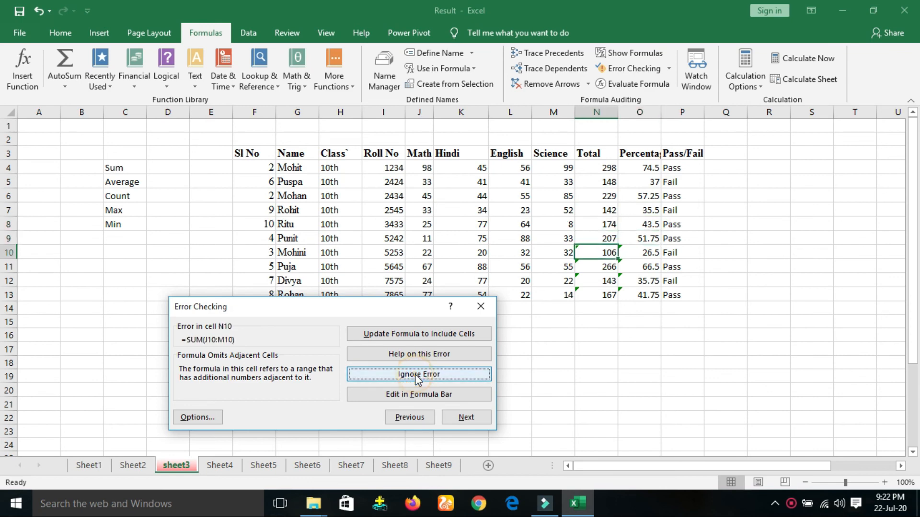
pyautogui.click(415, 375)
pyautogui.click(415, 375)
pyautogui.click(415, 374)
pyautogui.click(415, 375)
pyautogui.click(415, 374)
pyautogui.click(415, 375)
pyautogui.click(415, 375)
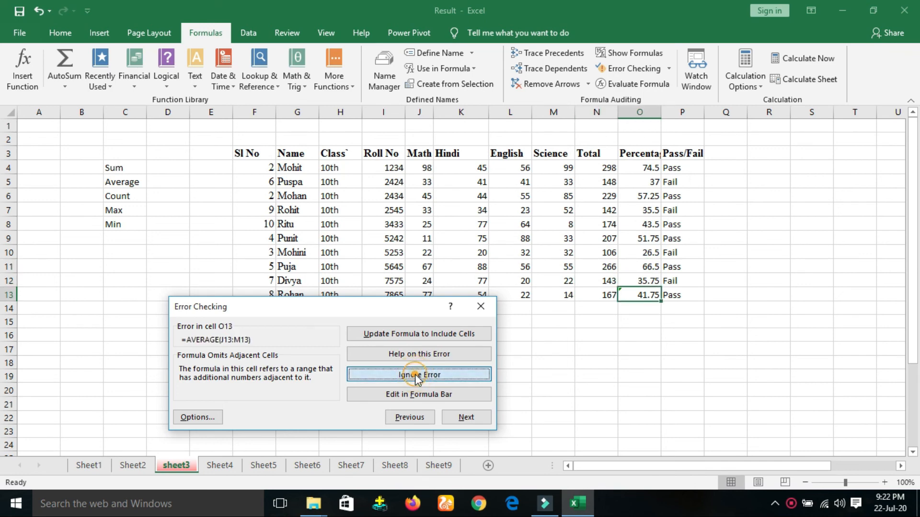
pyautogui.click(414, 375)
pyautogui.click(466, 289)
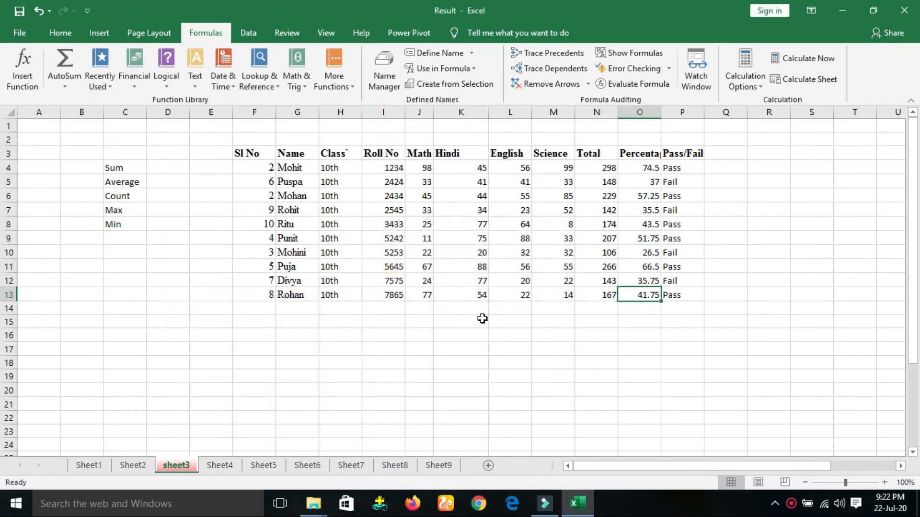
pyautogui.click(794, 224)
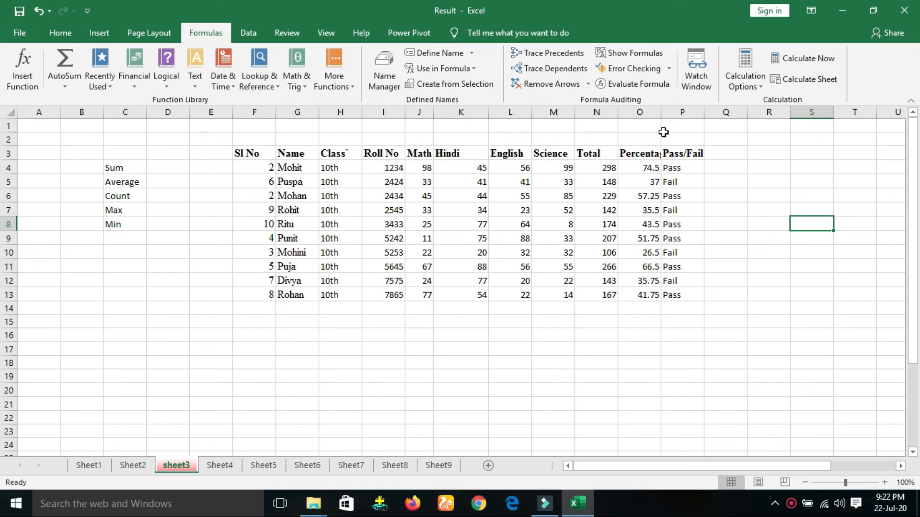
pyautogui.click(656, 88)
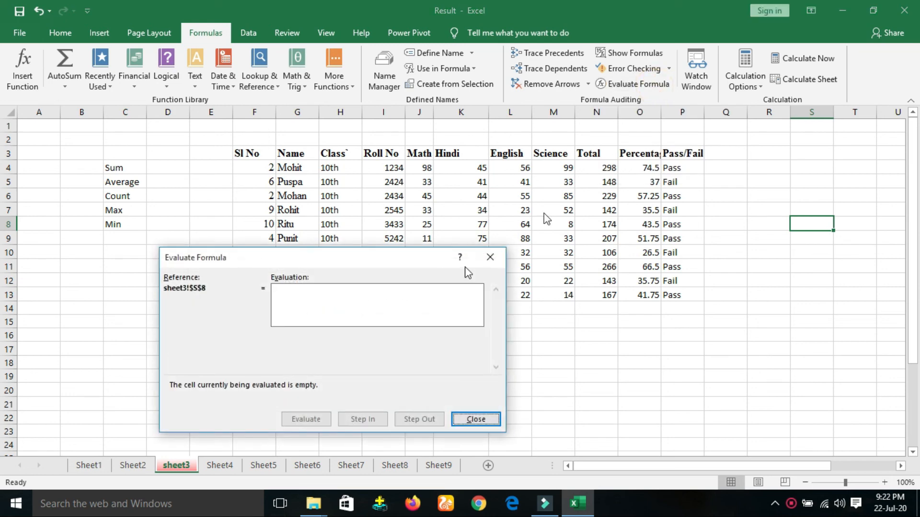
pyautogui.click(490, 257)
# Step: Evaluate the first student's Total formula in N4 with Evaluate Formula, and close the evaluation
pyautogui.click(599, 167)
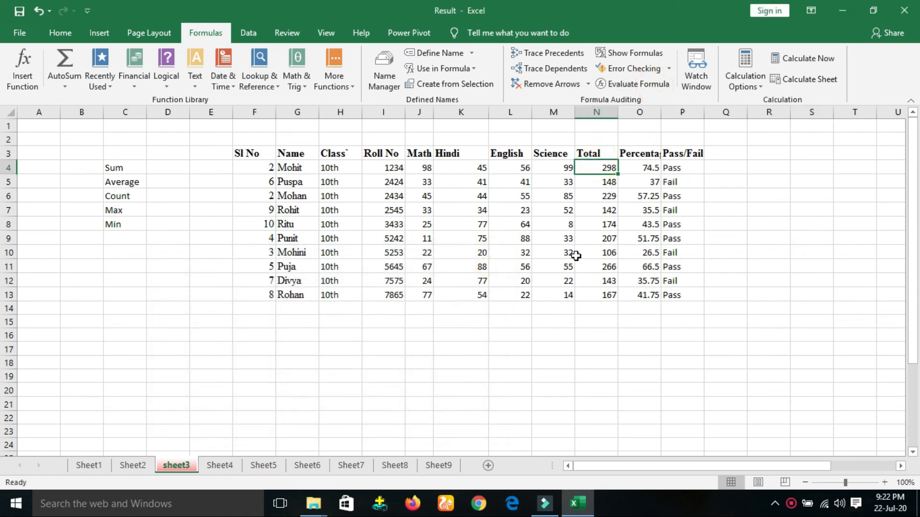
pyautogui.click(658, 87)
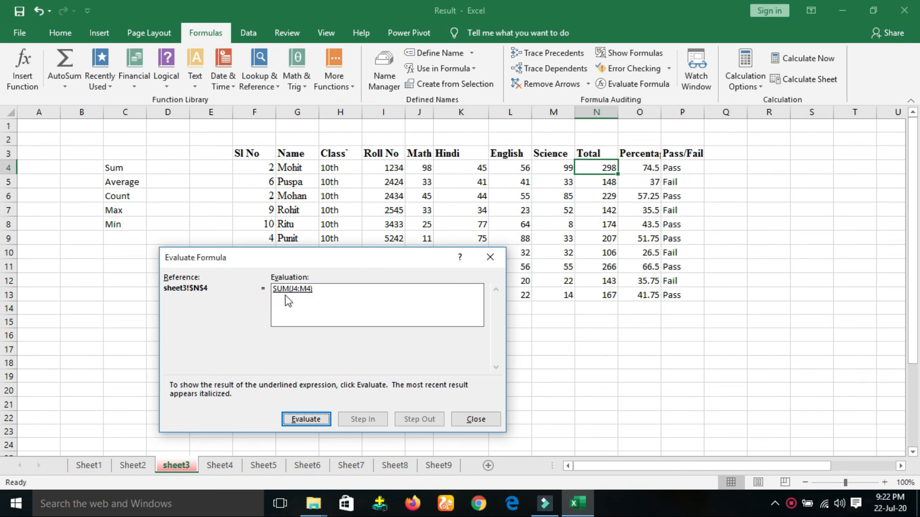
pyautogui.click(305, 419)
pyautogui.click(311, 423)
pyautogui.click(476, 419)
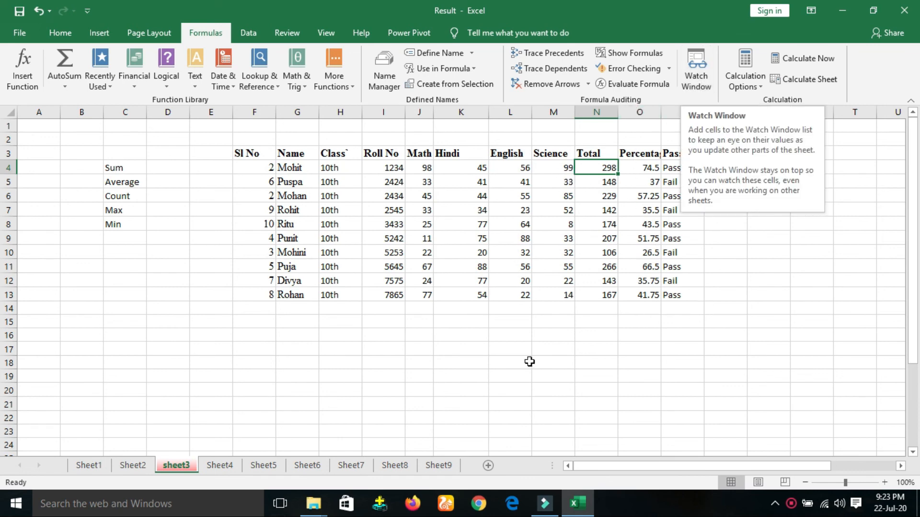
# Step: Open the Watch Window and add watches for the cells F3:L10 on sheet3
pyautogui.click(698, 77)
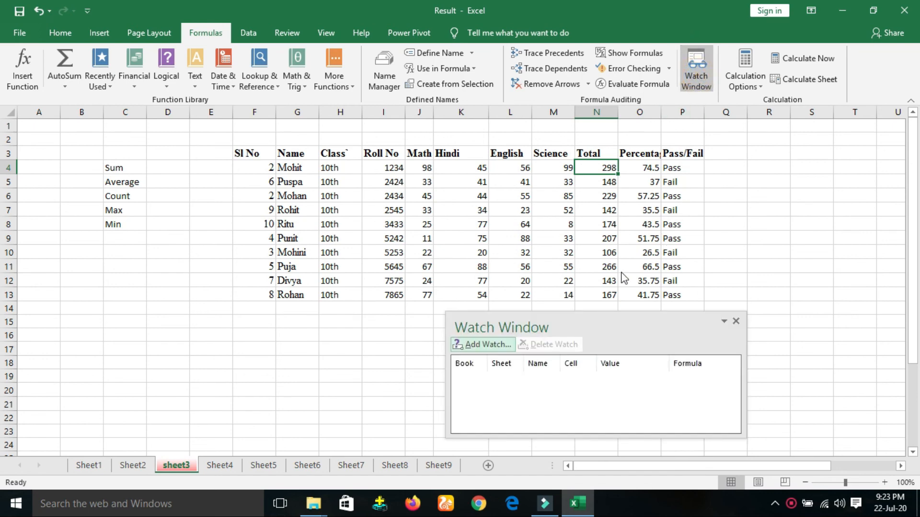
pyautogui.moveTo(558, 323); pyautogui.dragTo(208, 129)
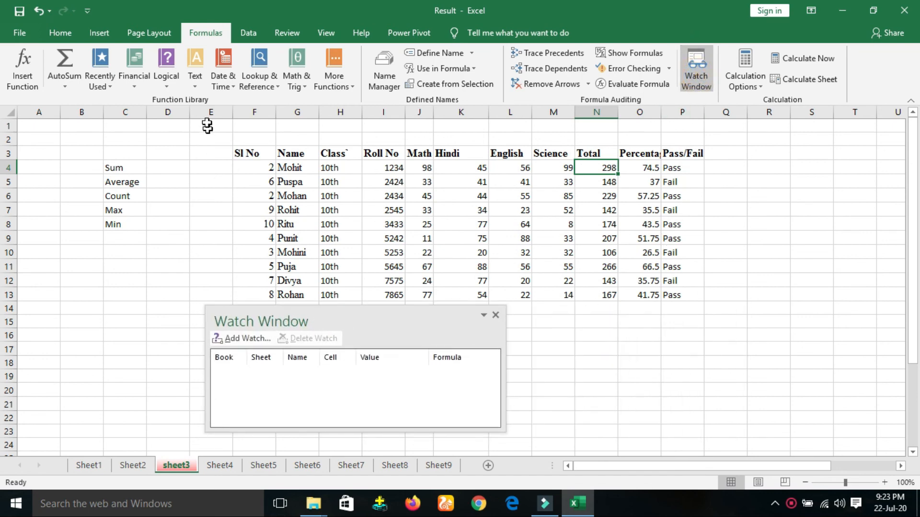
pyautogui.moveTo(247, 153); pyautogui.dragTo(397, 242)
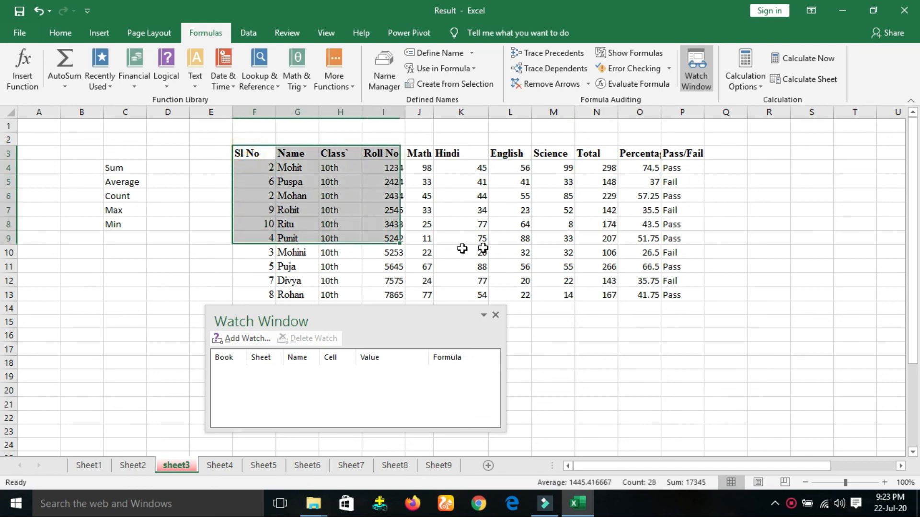
pyautogui.click(510, 252)
pyautogui.moveTo(251, 155); pyautogui.dragTo(494, 253)
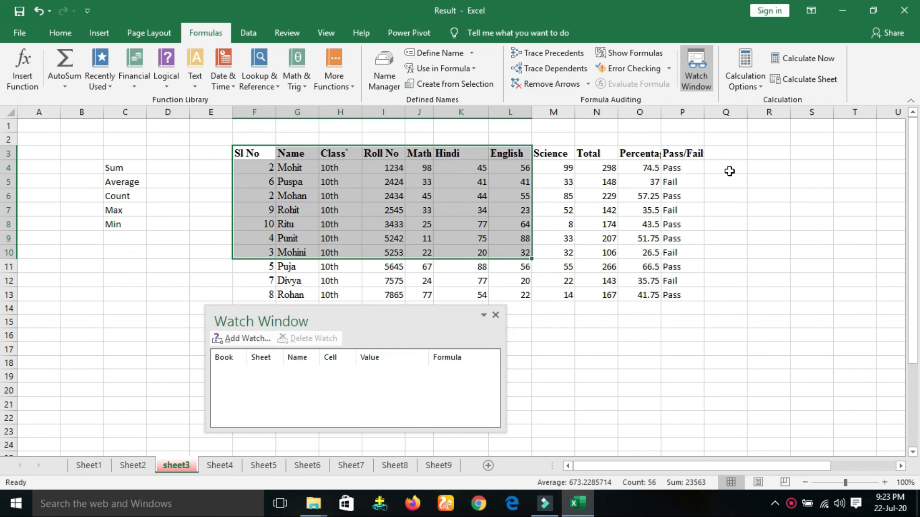
pyautogui.click(708, 75)
pyautogui.click(698, 77)
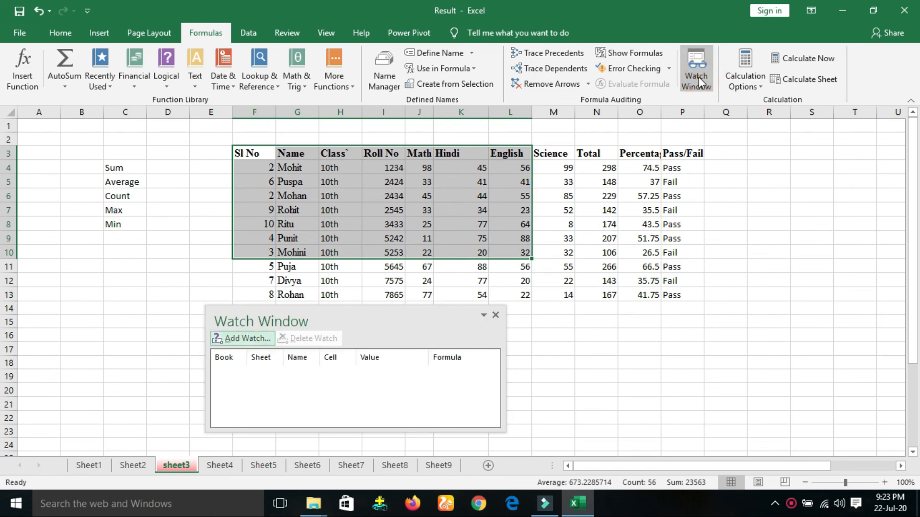
pyautogui.click(235, 339)
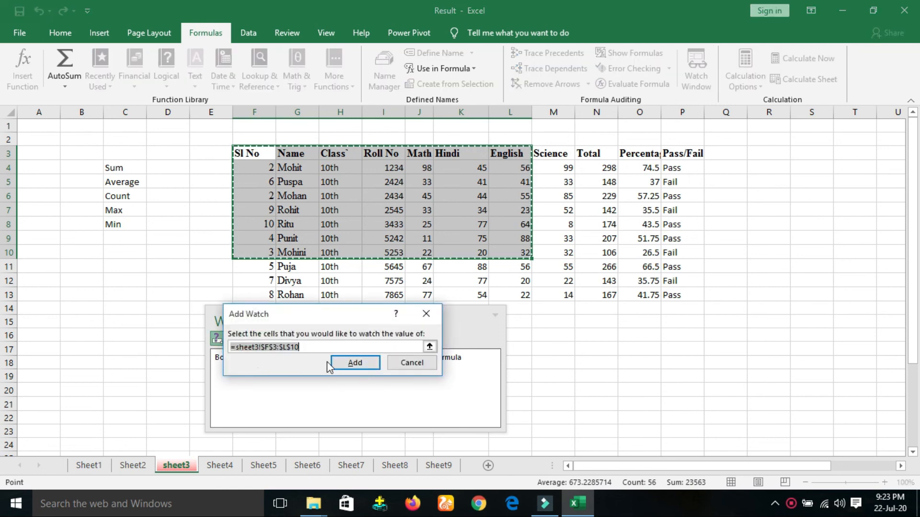
pyautogui.click(362, 366)
# Step: Enlarge the Watch Window and examine the sheet, cell and value entries of the watched cells
pyautogui.moveTo(396, 316); pyautogui.dragTo(381, 159)
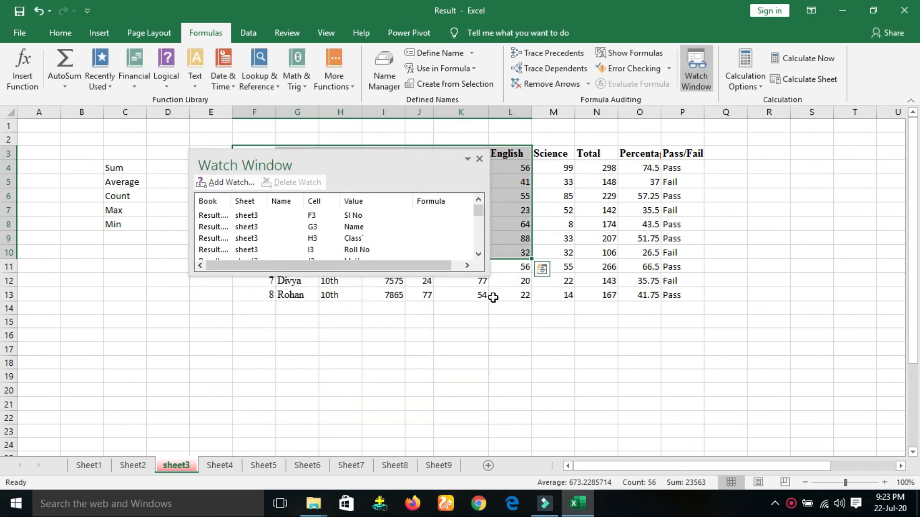
pyautogui.moveTo(482, 273); pyautogui.dragTo(609, 424)
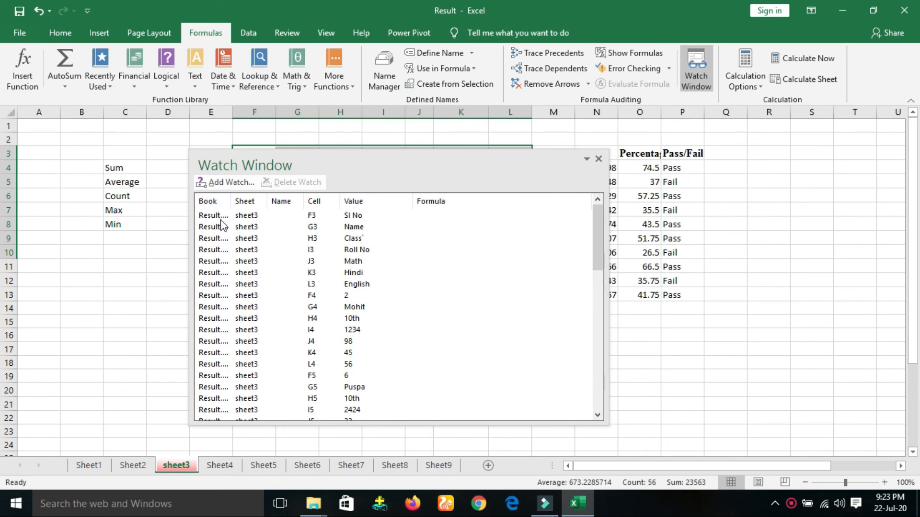
pyautogui.moveTo(190, 204); pyautogui.dragTo(153, 204)
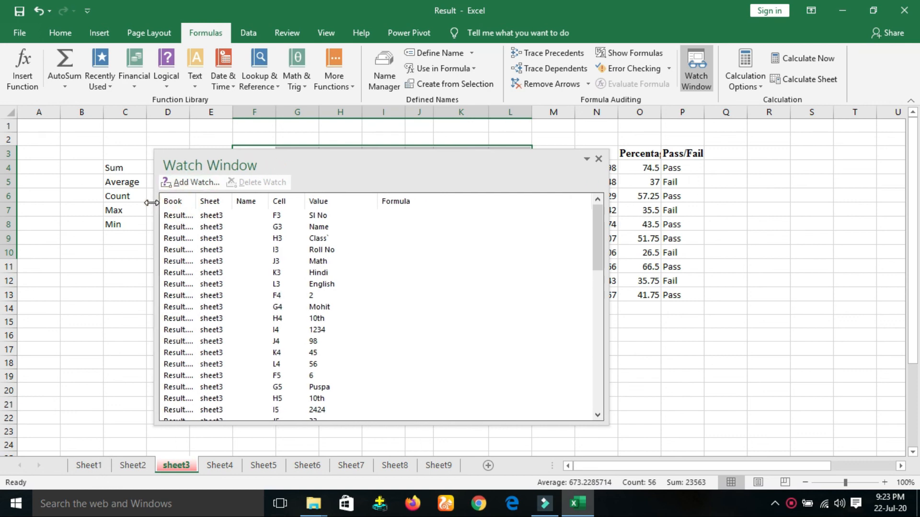
pyautogui.click(184, 217)
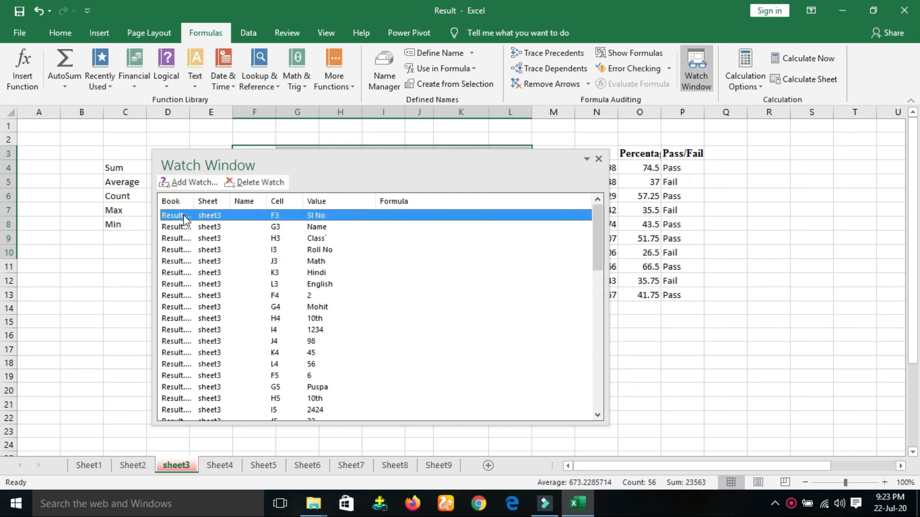
pyautogui.moveTo(598, 259)
pyautogui.mouseDown()
pyautogui.moveTo(602, 419)
pyautogui.moveTo(596, 258)
pyautogui.mouseUp()
pyautogui.scroll(-5, 409, 364)
pyautogui.scroll(-8, 409, 362)
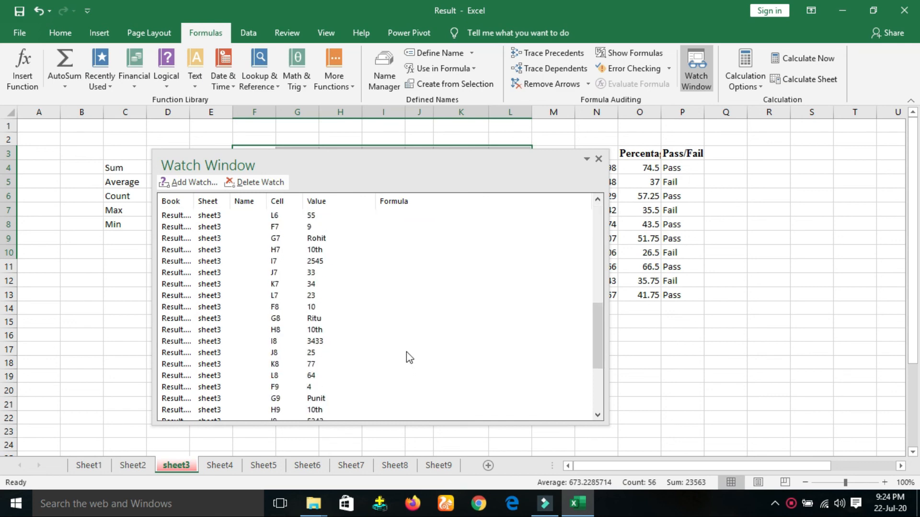
pyautogui.scroll(3, 410, 357)
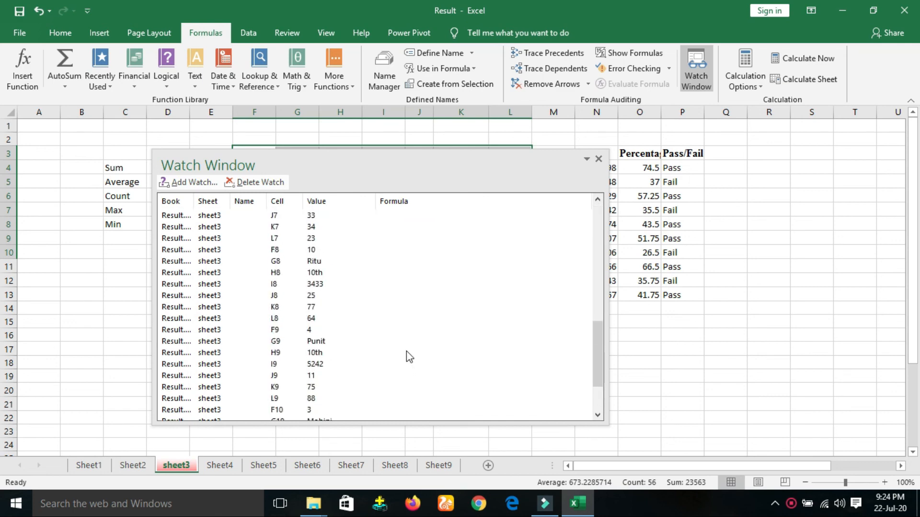
pyautogui.click(585, 161)
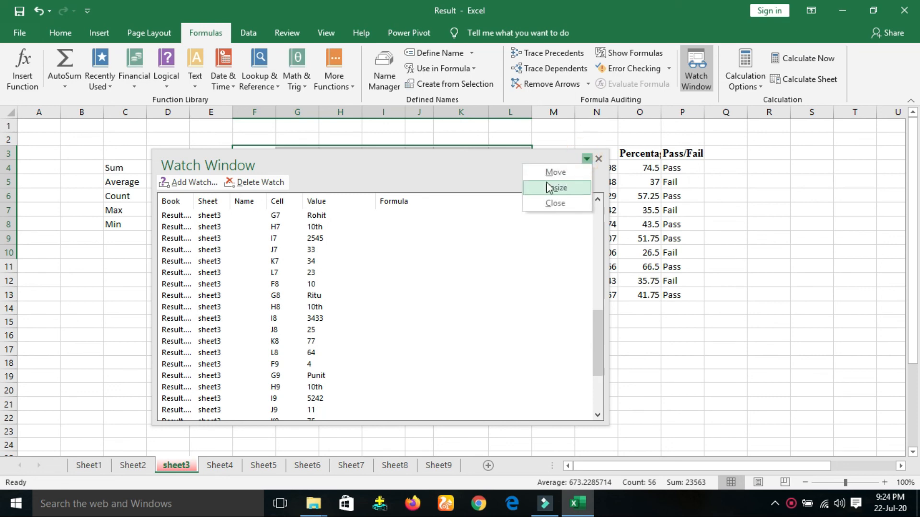
pyautogui.click(510, 145)
# Step: Fill the selected F3:L10 block across to column O, and add watches for F3:O10
pyautogui.moveTo(485, 157); pyautogui.dragTo(520, 311)
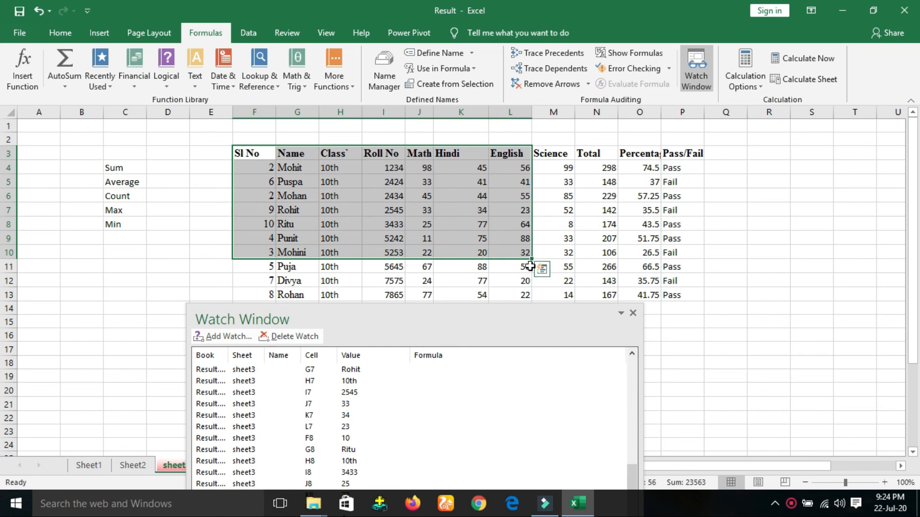
pyautogui.moveTo(533, 259); pyautogui.dragTo(645, 310)
pyautogui.click(225, 337)
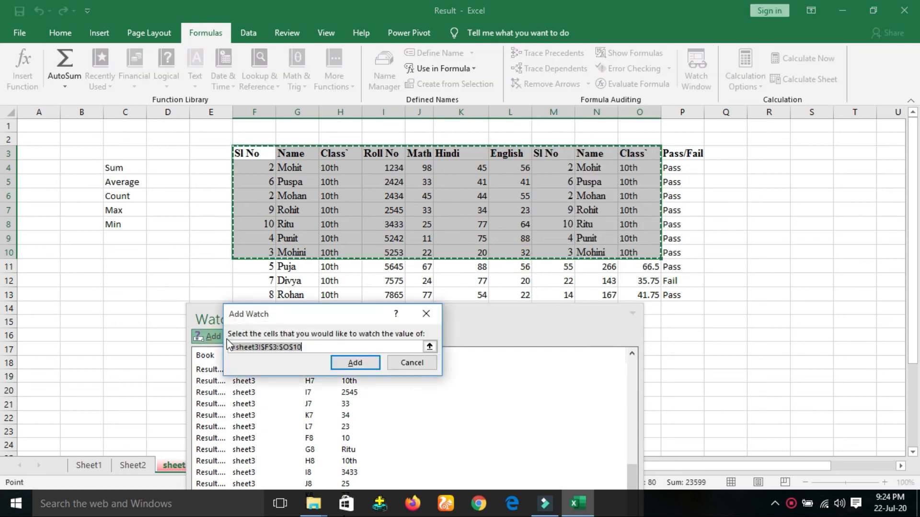
pyautogui.click(355, 363)
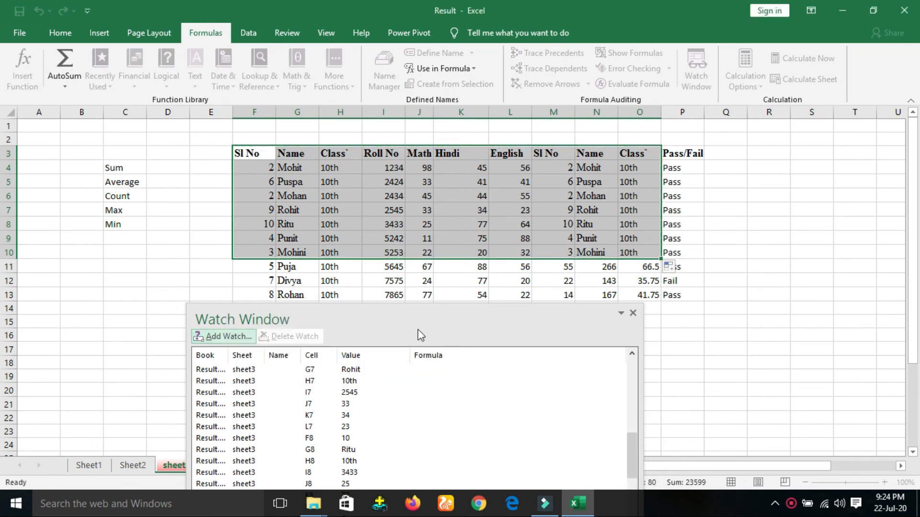
# Step: Examine the extended watch list down to row 10, and submit F3:O10 as a watch range again
pyautogui.moveTo(425, 323); pyautogui.dragTo(448, 154)
pyautogui.scroll(-1, 451, 332)
pyautogui.scroll(-10, 451, 331)
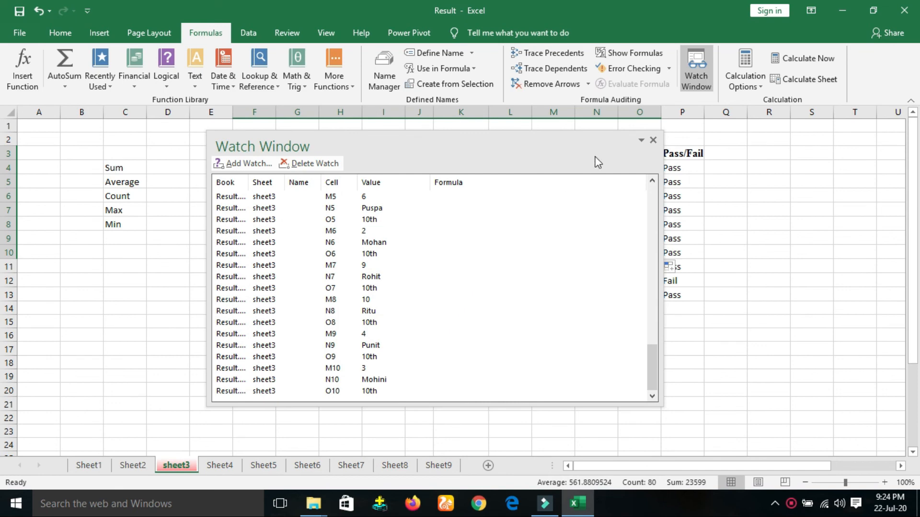
pyautogui.click(243, 163)
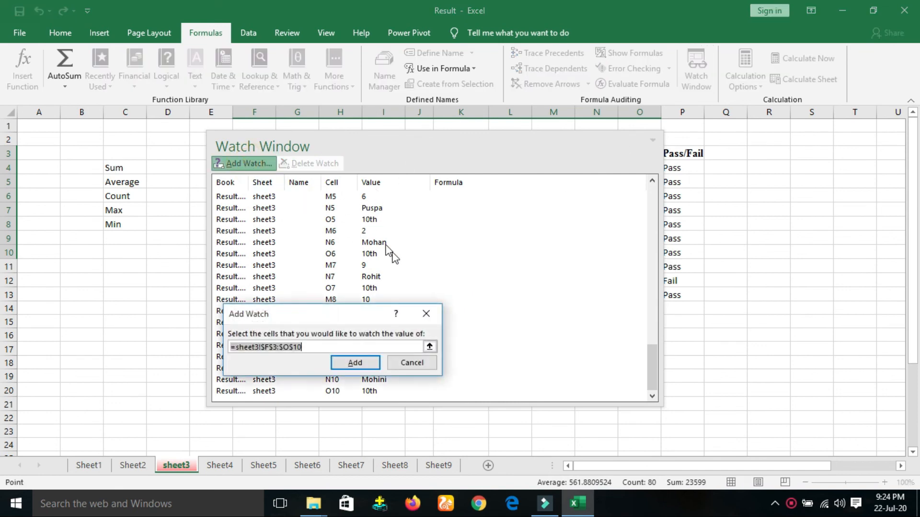
pyautogui.click(355, 362)
pyautogui.scroll(3, 392, 311)
pyautogui.scroll(14, 392, 310)
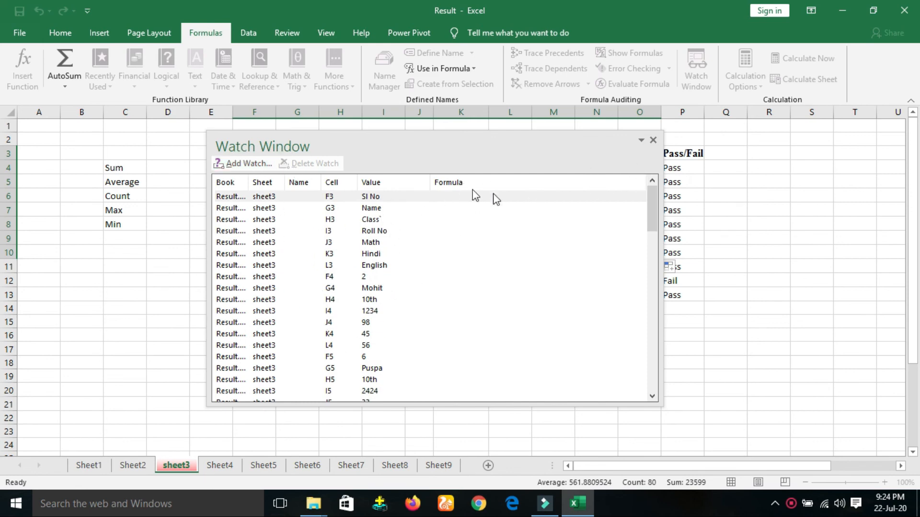
# Step: Delete the watch on the Math header cell J3, and close the Watch Window
pyautogui.click(303, 242)
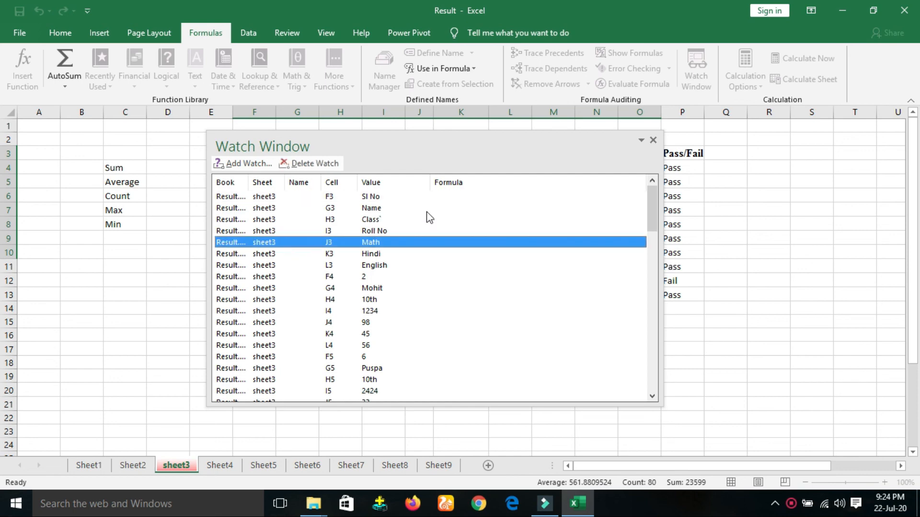
pyautogui.click(300, 164)
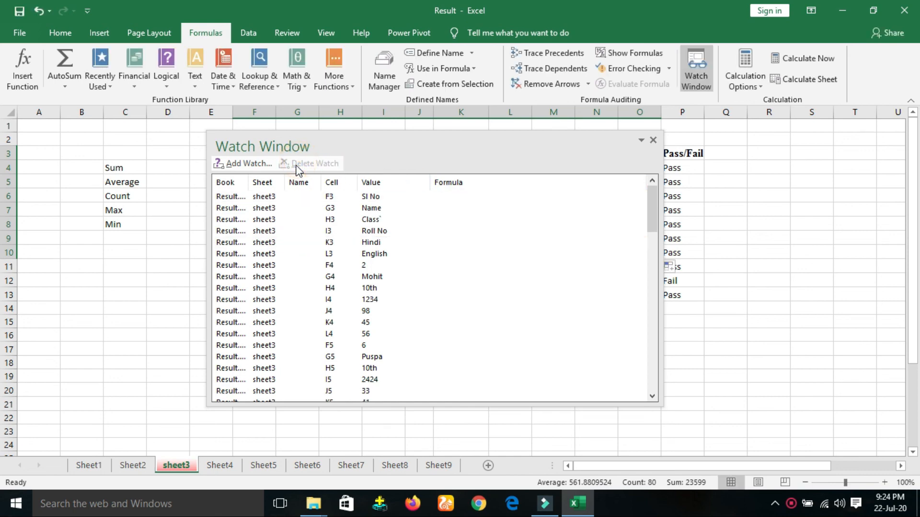
pyautogui.click(653, 140)
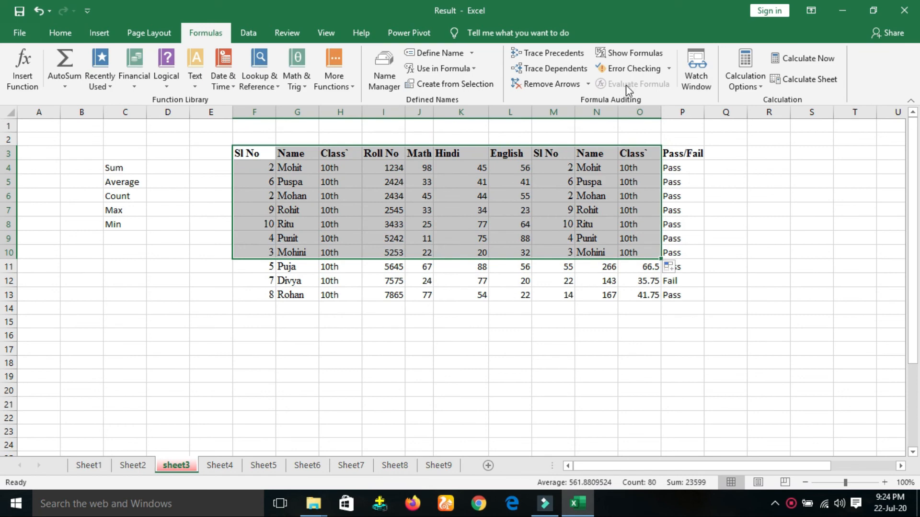
# Step: Clear the block selection, select the first Math mark in J4, and switch the workbook's calculation mode to Manual
pyautogui.click(570, 381)
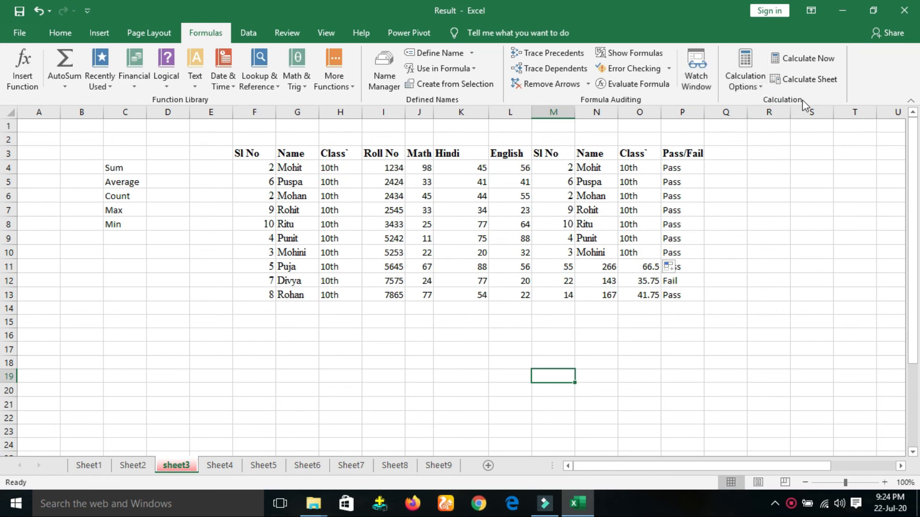
pyautogui.click(437, 168)
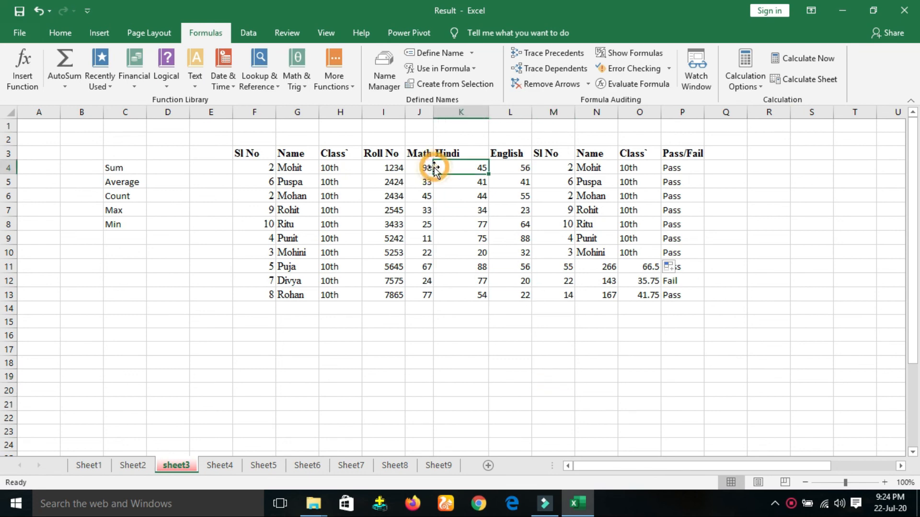
pyautogui.click(419, 168)
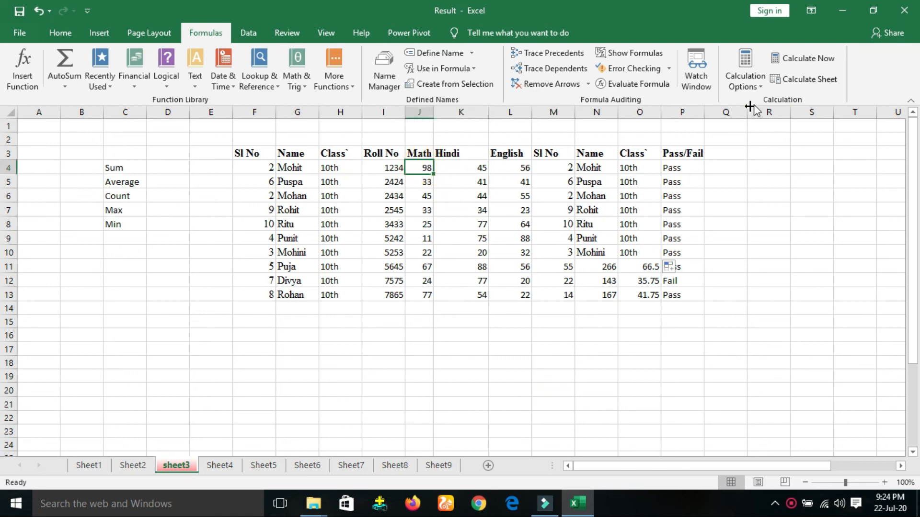
pyautogui.click(754, 82)
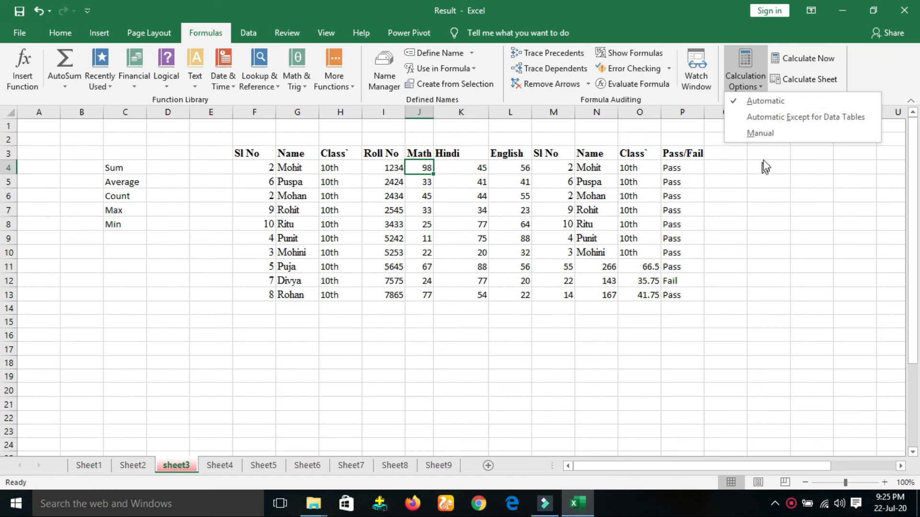
pyautogui.click(760, 132)
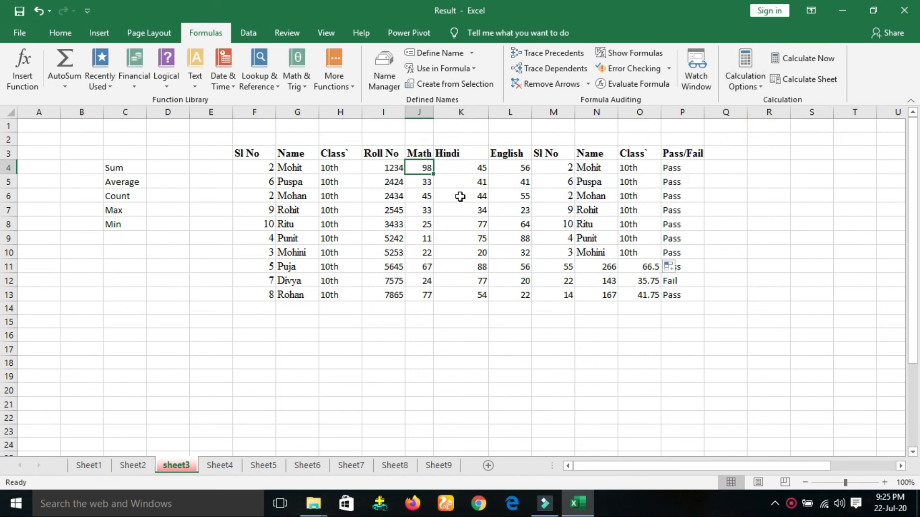
# Step: Set the Math mark in J4 to 10 and commit the entry
pyautogui.click(427, 168)
pyautogui.write('10')
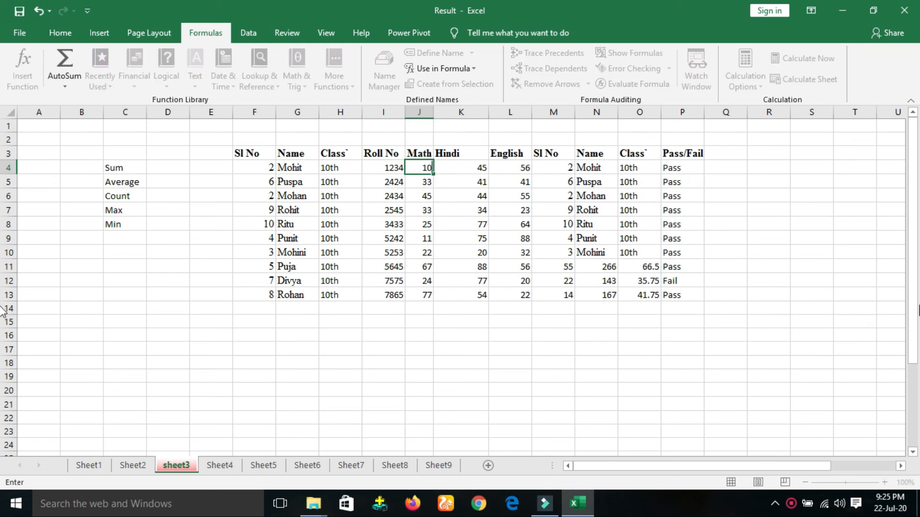
pyautogui.click(805, 192)
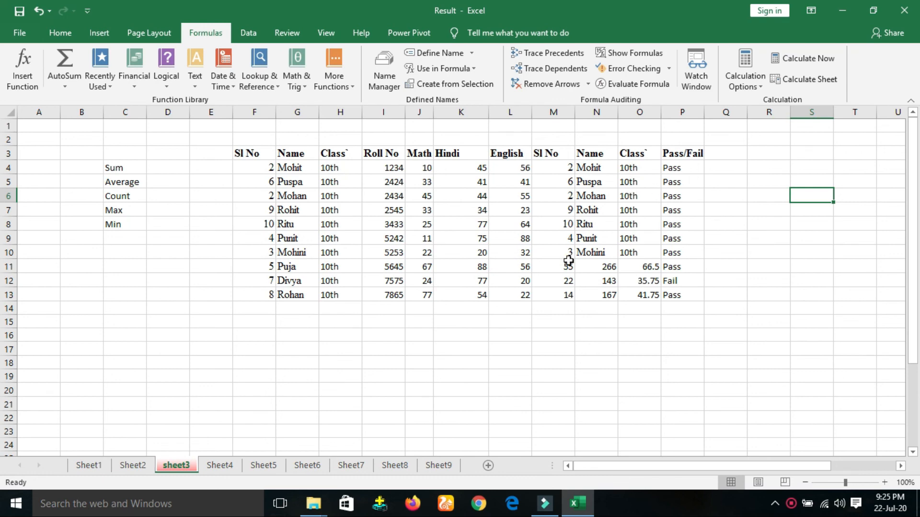
# Step: Undo the J4 mark entry and the earlier fill across columns M to O
pyautogui.click(758, 153)
pyautogui.hotkey('ctrl', 'z')
pyautogui.hotkey('ctrl', 'z')
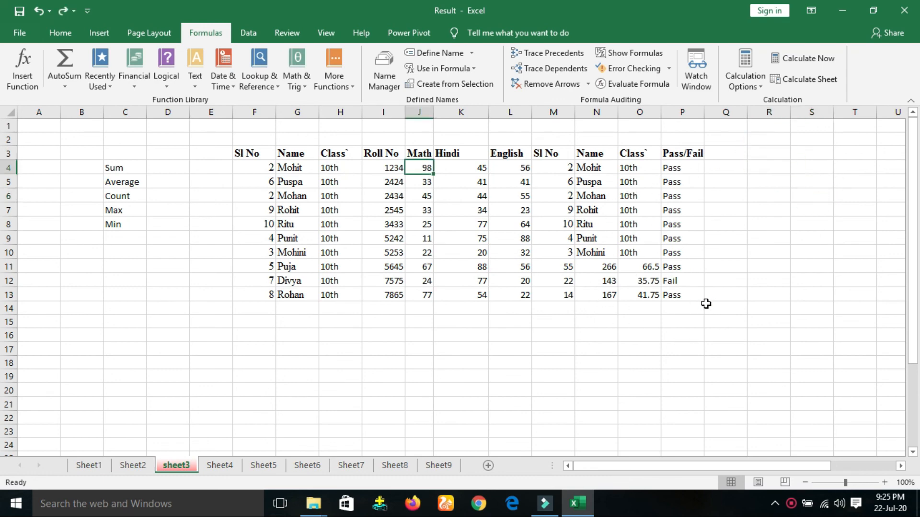
pyautogui.click(600, 407)
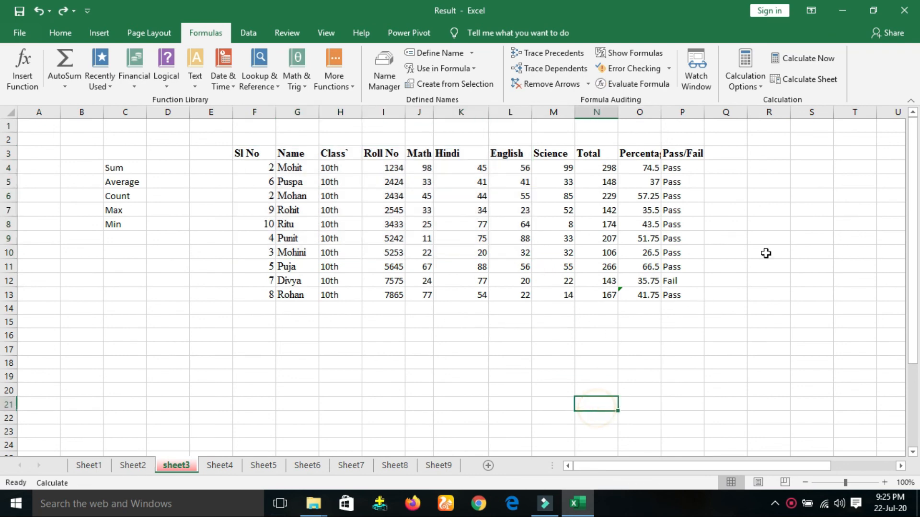
# Step: Check the active calculation mode, enter 10 as the Math mark in J4, and recalculate the workbook with Calculate Now
pyautogui.click(754, 79)
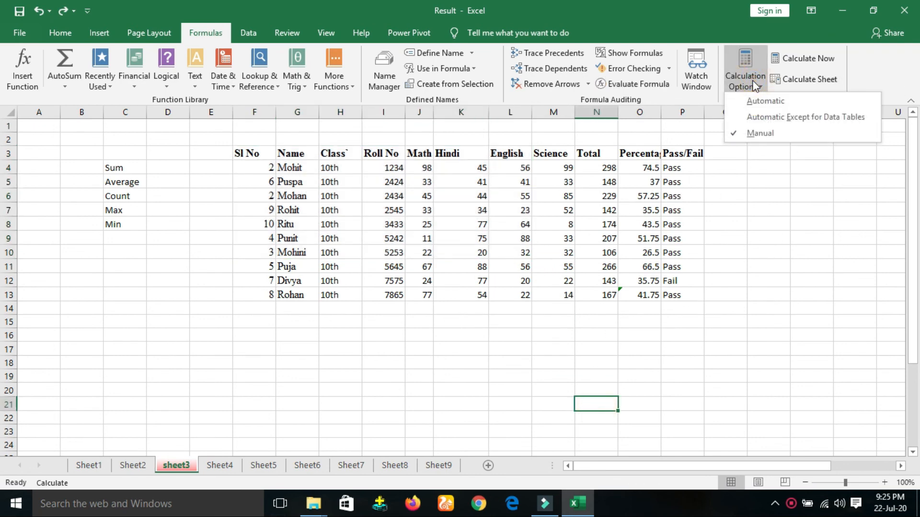
pyautogui.click(426, 169)
pyautogui.click(426, 169)
pyautogui.write('10')
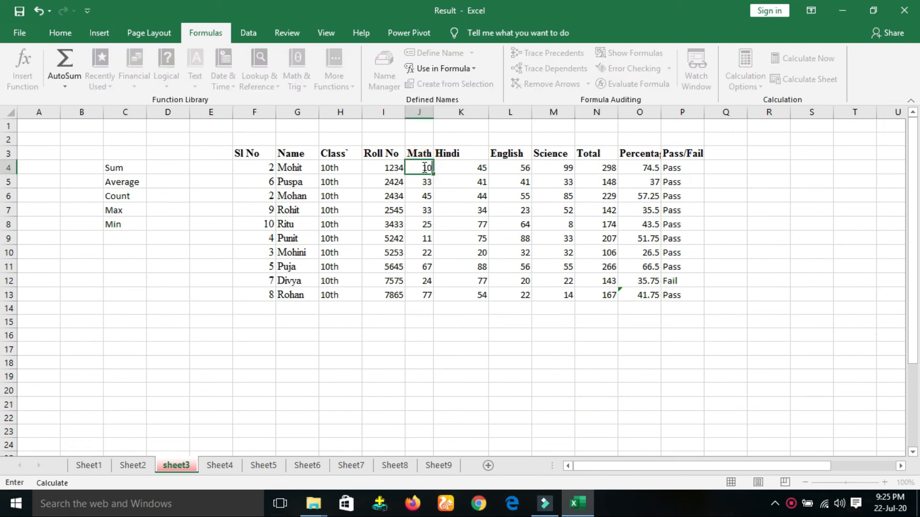
pyautogui.click(769, 266)
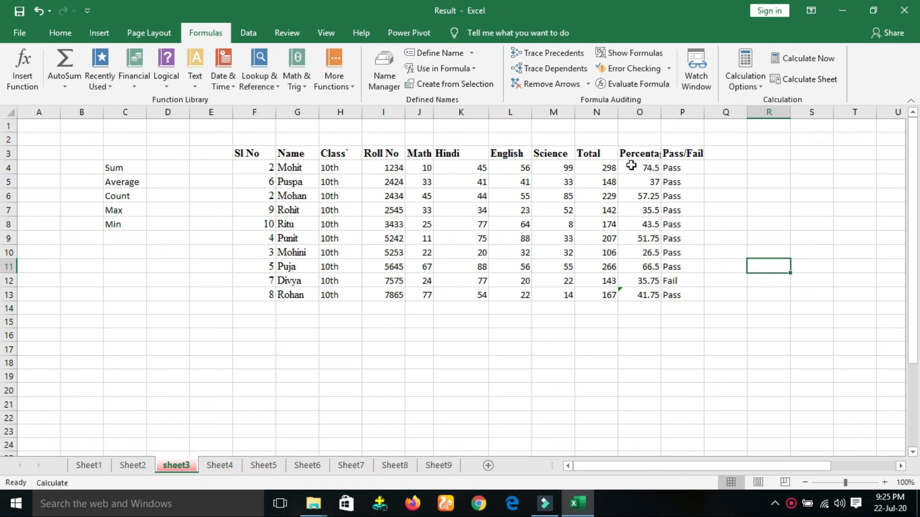
pyautogui.click(803, 58)
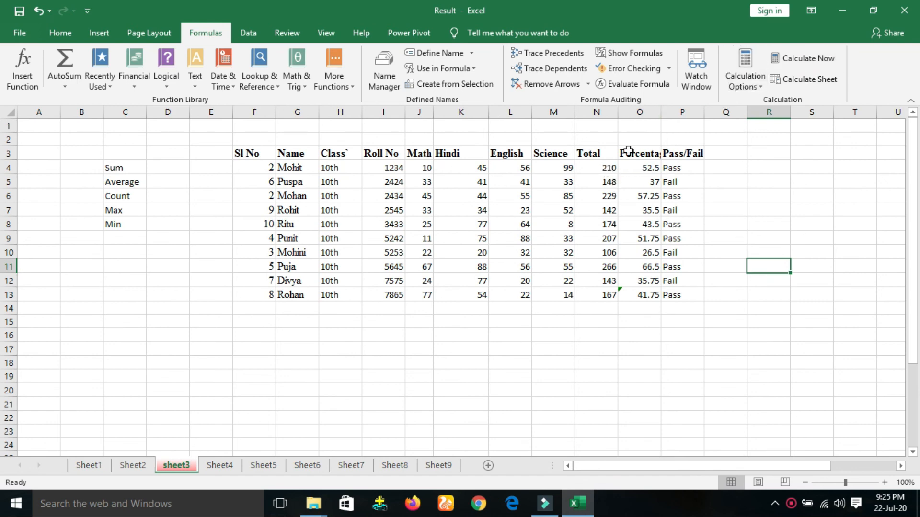
# Step: Switch the calculation mode to Automatic and set the Math mark in J4 to 98
pyautogui.click(754, 87)
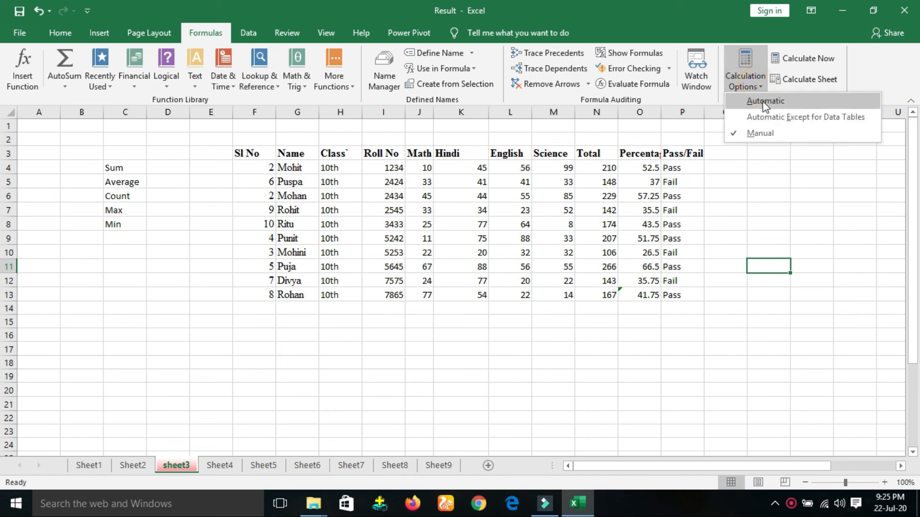
pyautogui.click(766, 101)
pyautogui.click(424, 166)
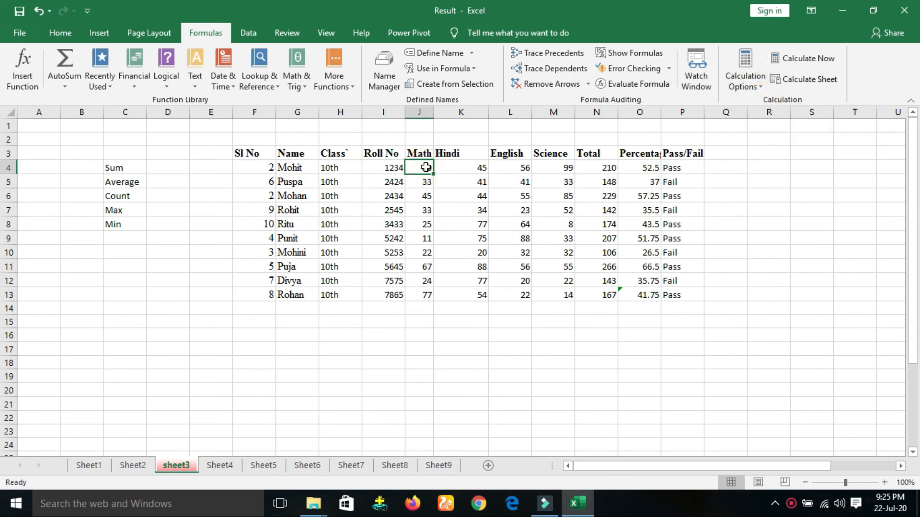
pyautogui.write('98')
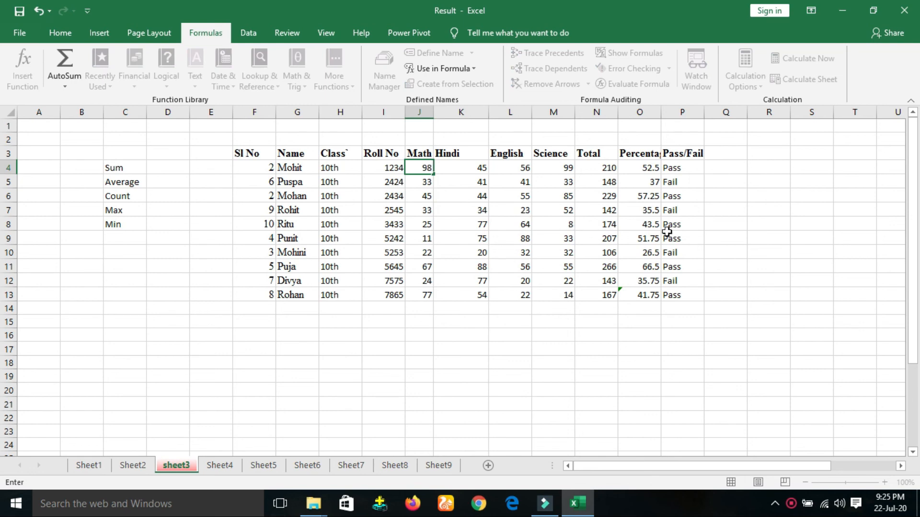
pyautogui.click(810, 211)
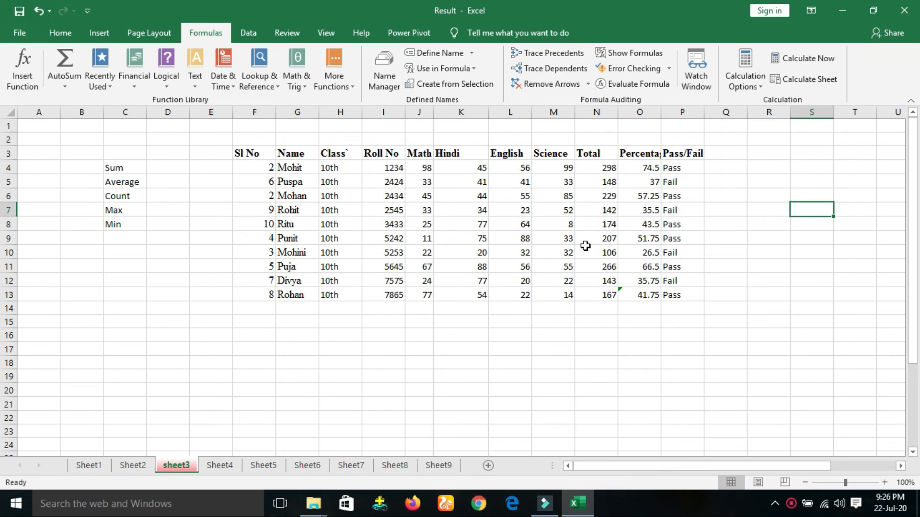
pyautogui.click(421, 168)
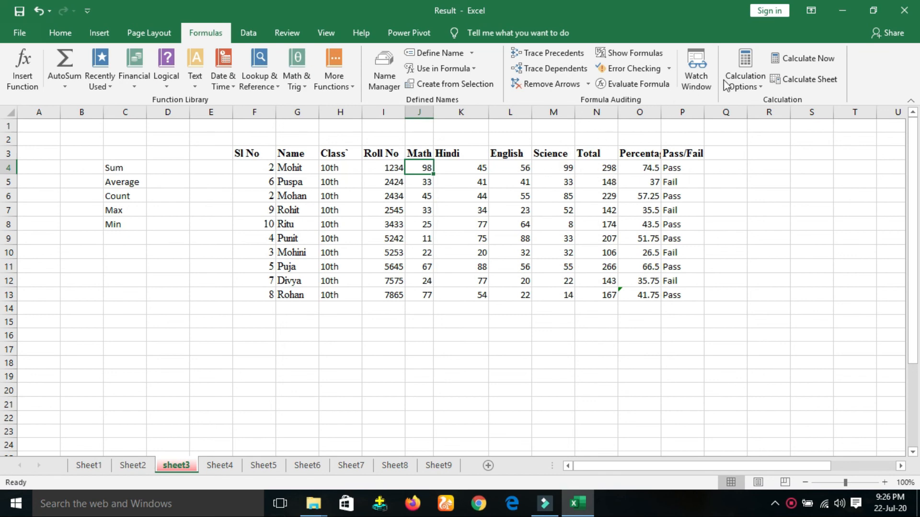
pyautogui.click(739, 74)
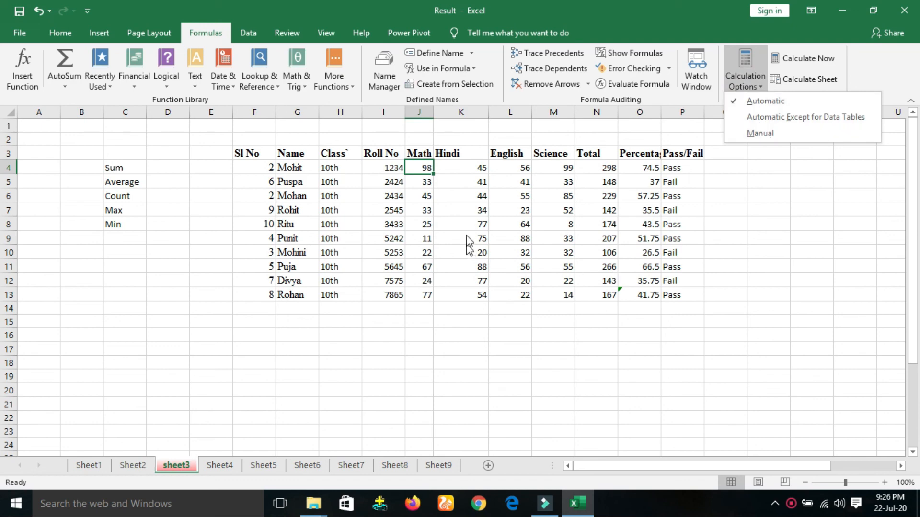
pyautogui.click(785, 240)
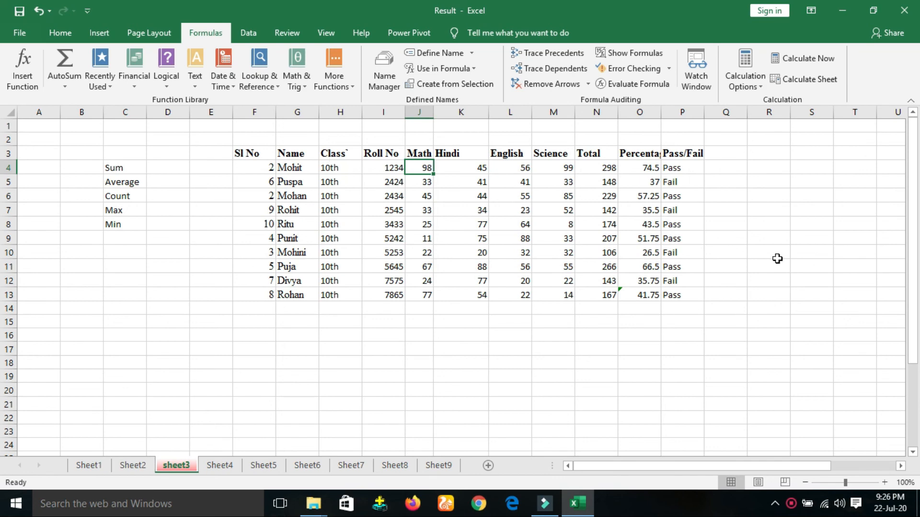